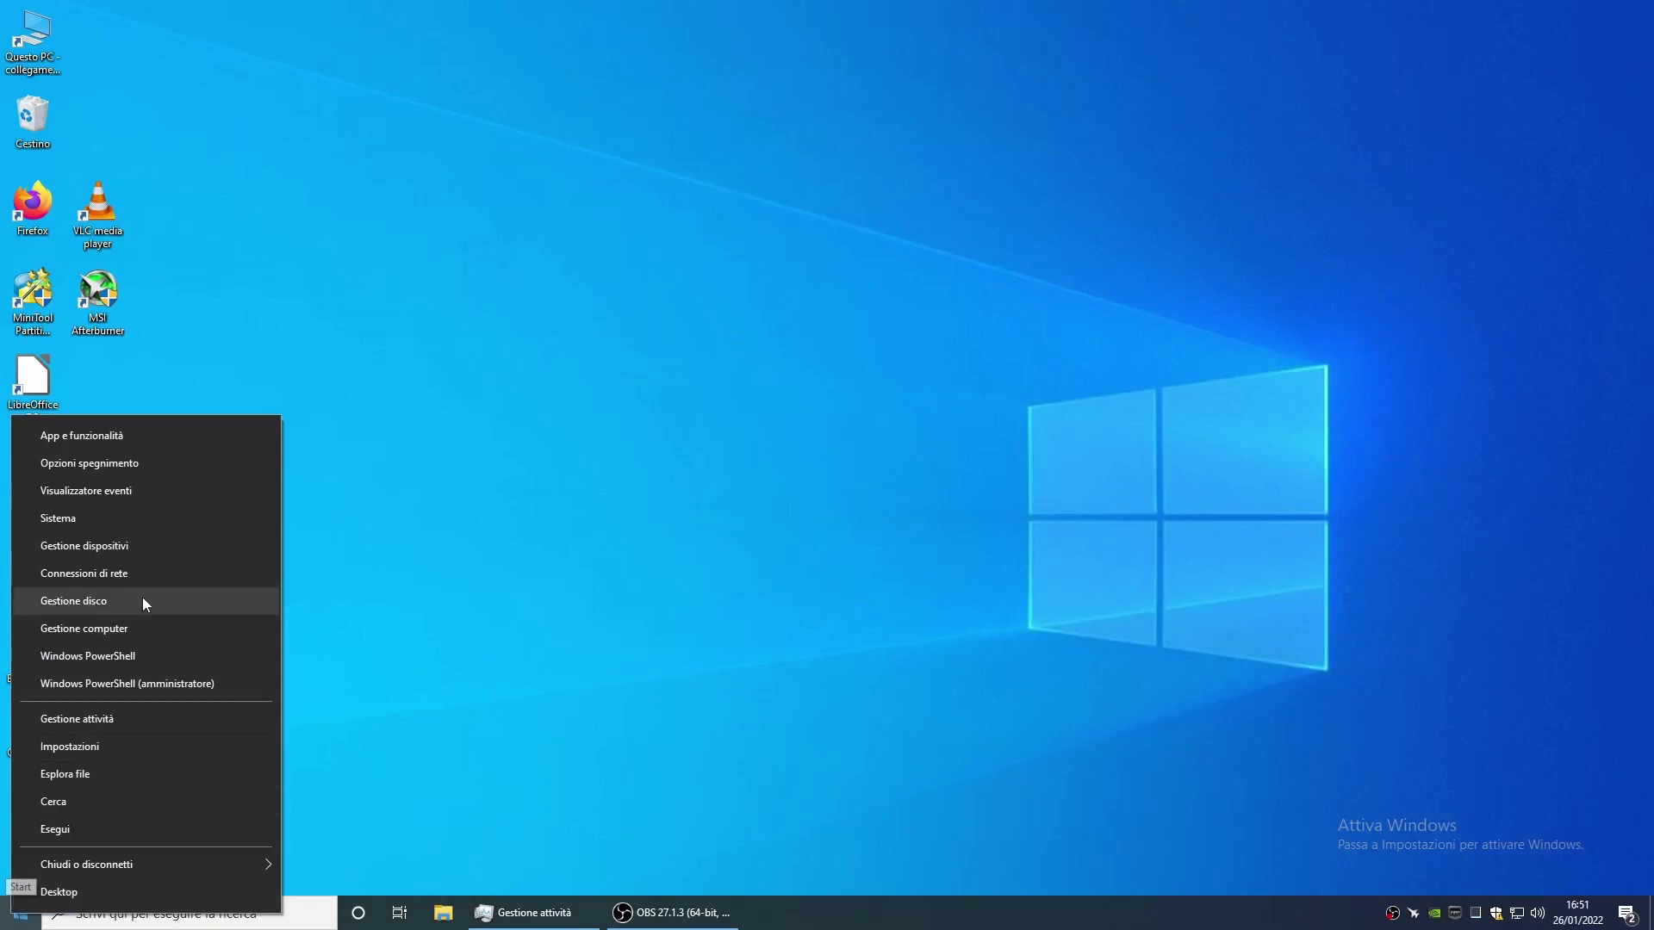
# Open Disk Management and check the existing drives in This PC
pyautogui.click(118, 610)
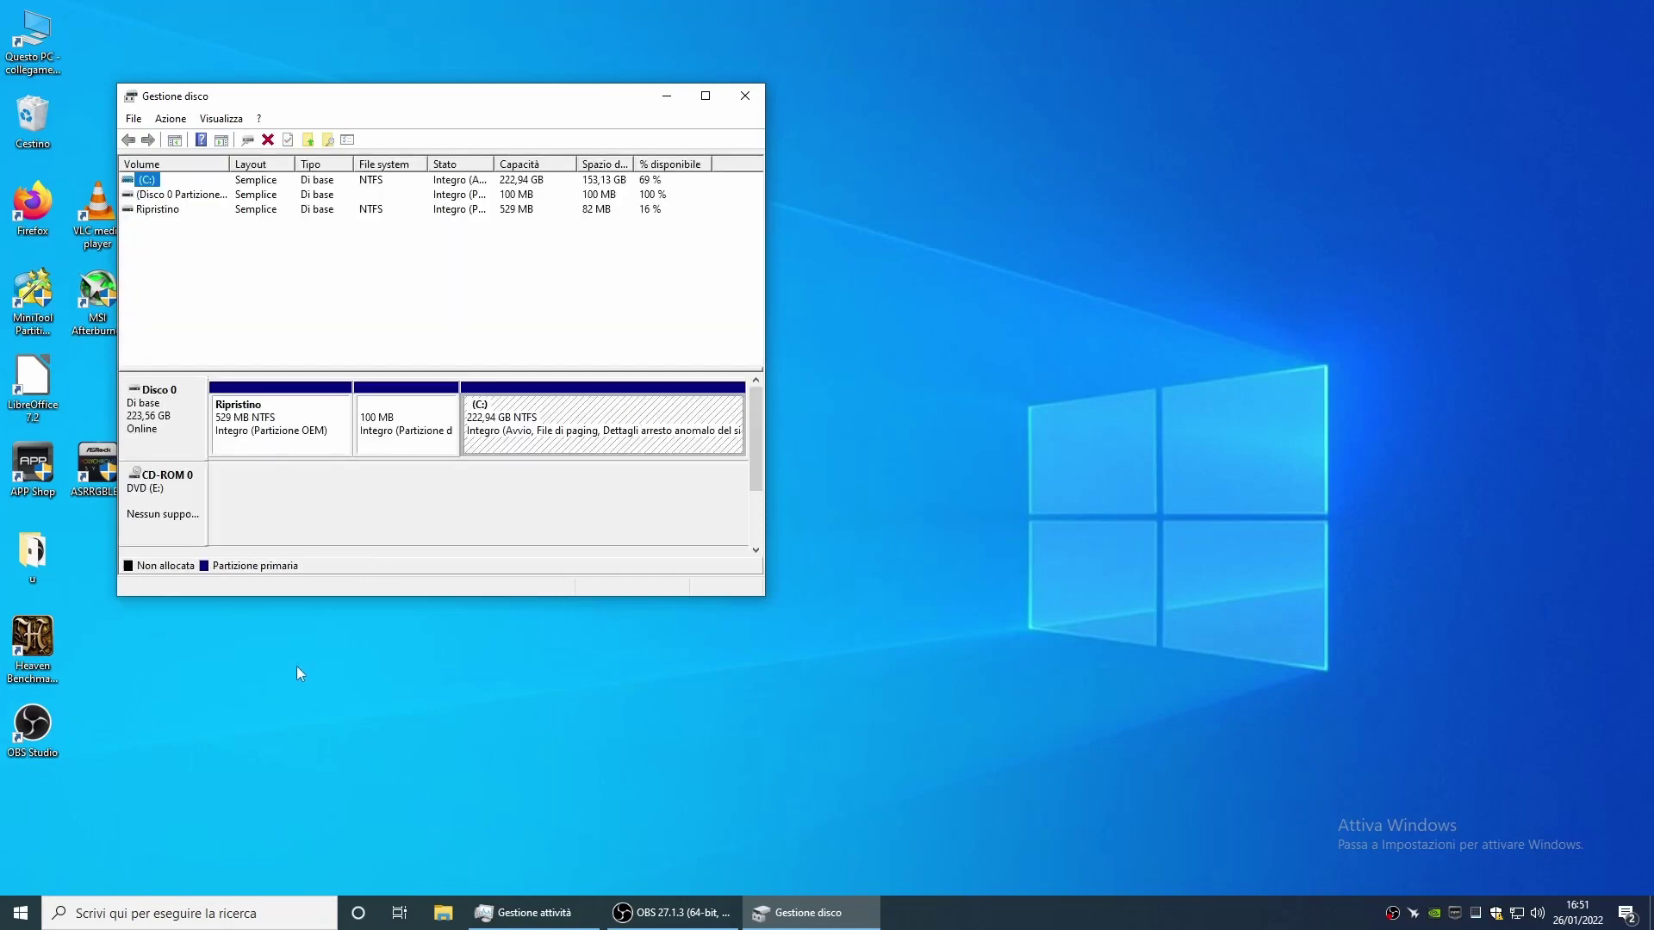
pyautogui.moveTo(448, 99); pyautogui.dragTo(782, 131)
pyautogui.doubleClick(36, 45)
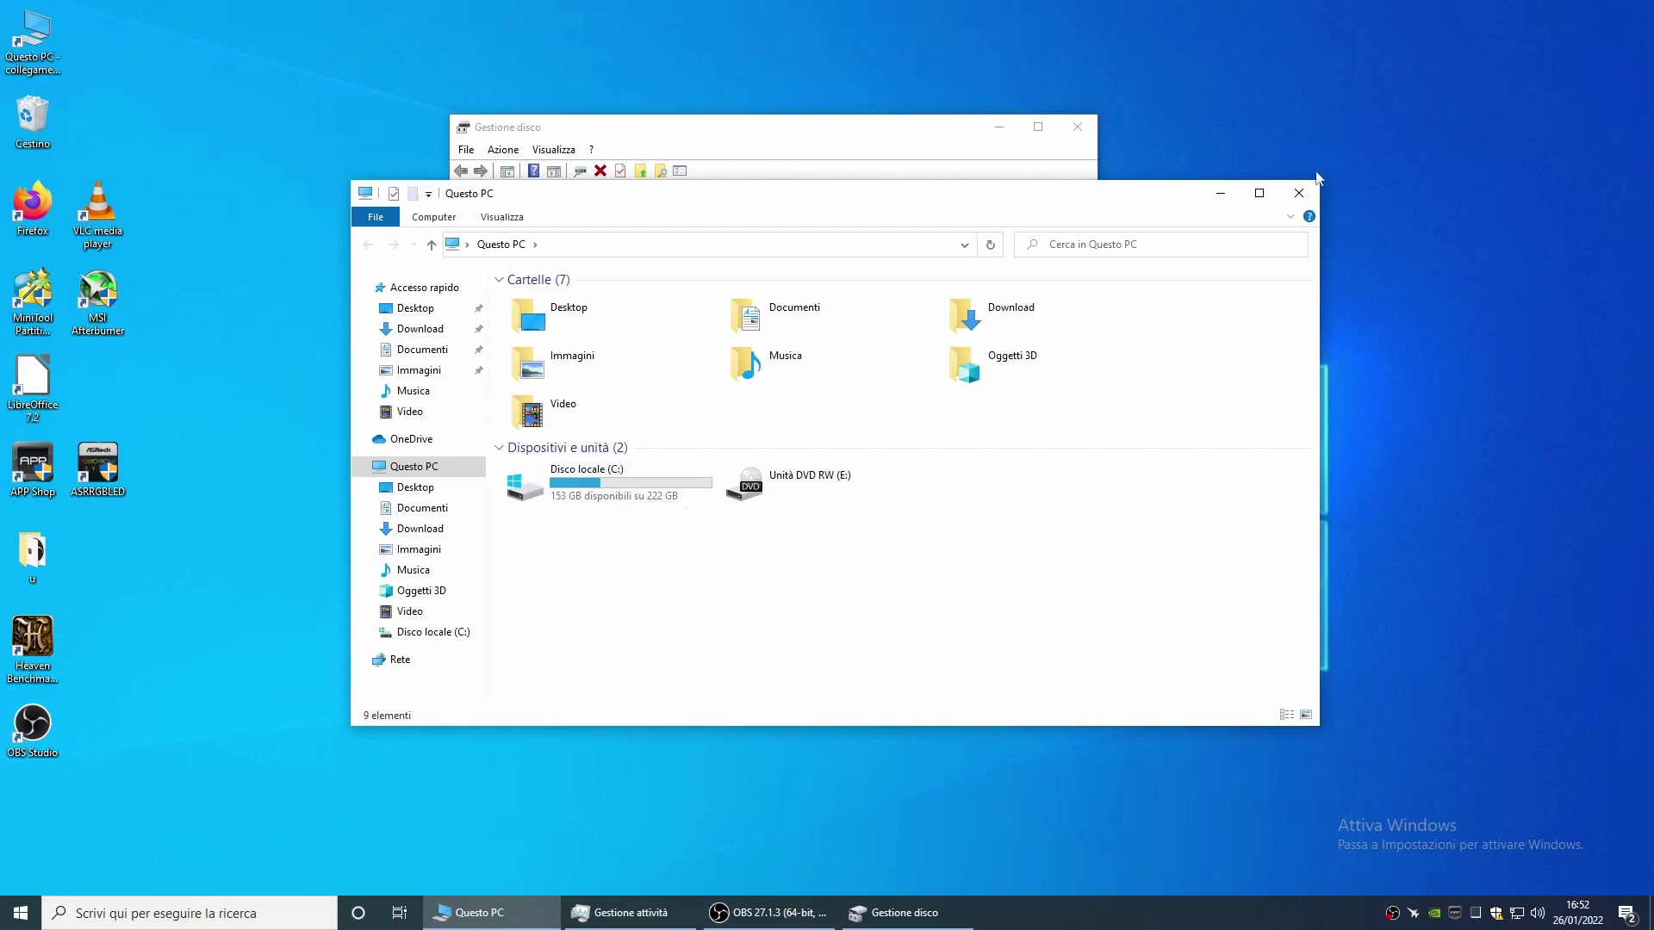
pyautogui.click(1299, 192)
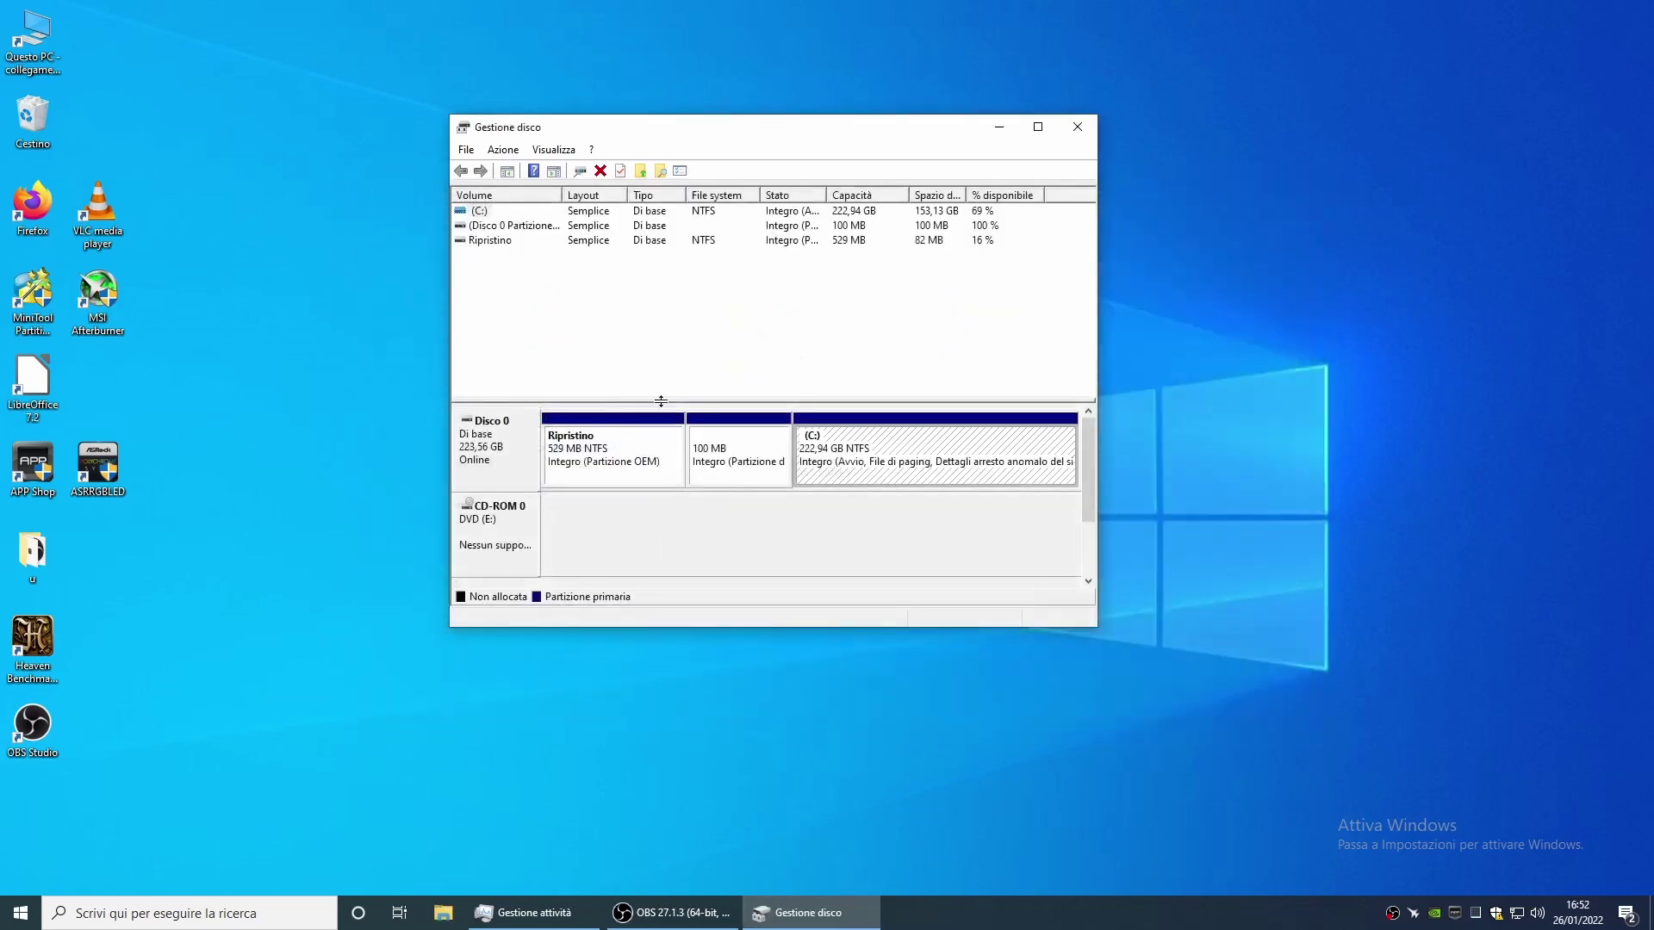
# Start creating a virtual hard disk and set its file location to vhdx_games on the C: drive
pyautogui.click(502, 151)
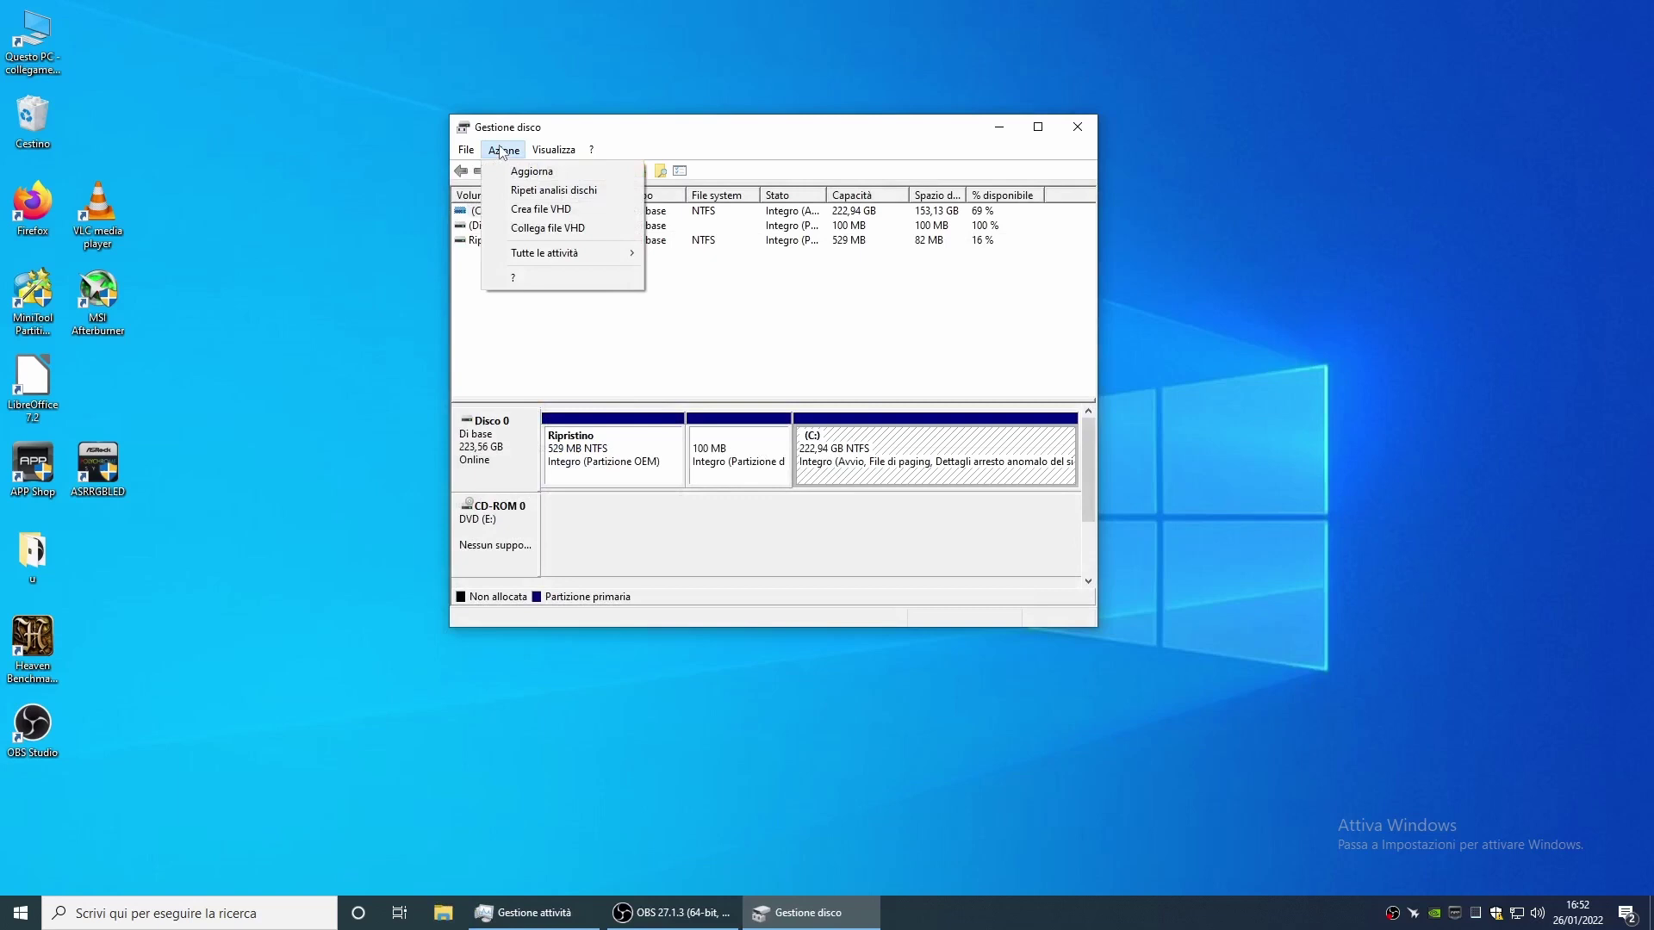
pyautogui.click(555, 211)
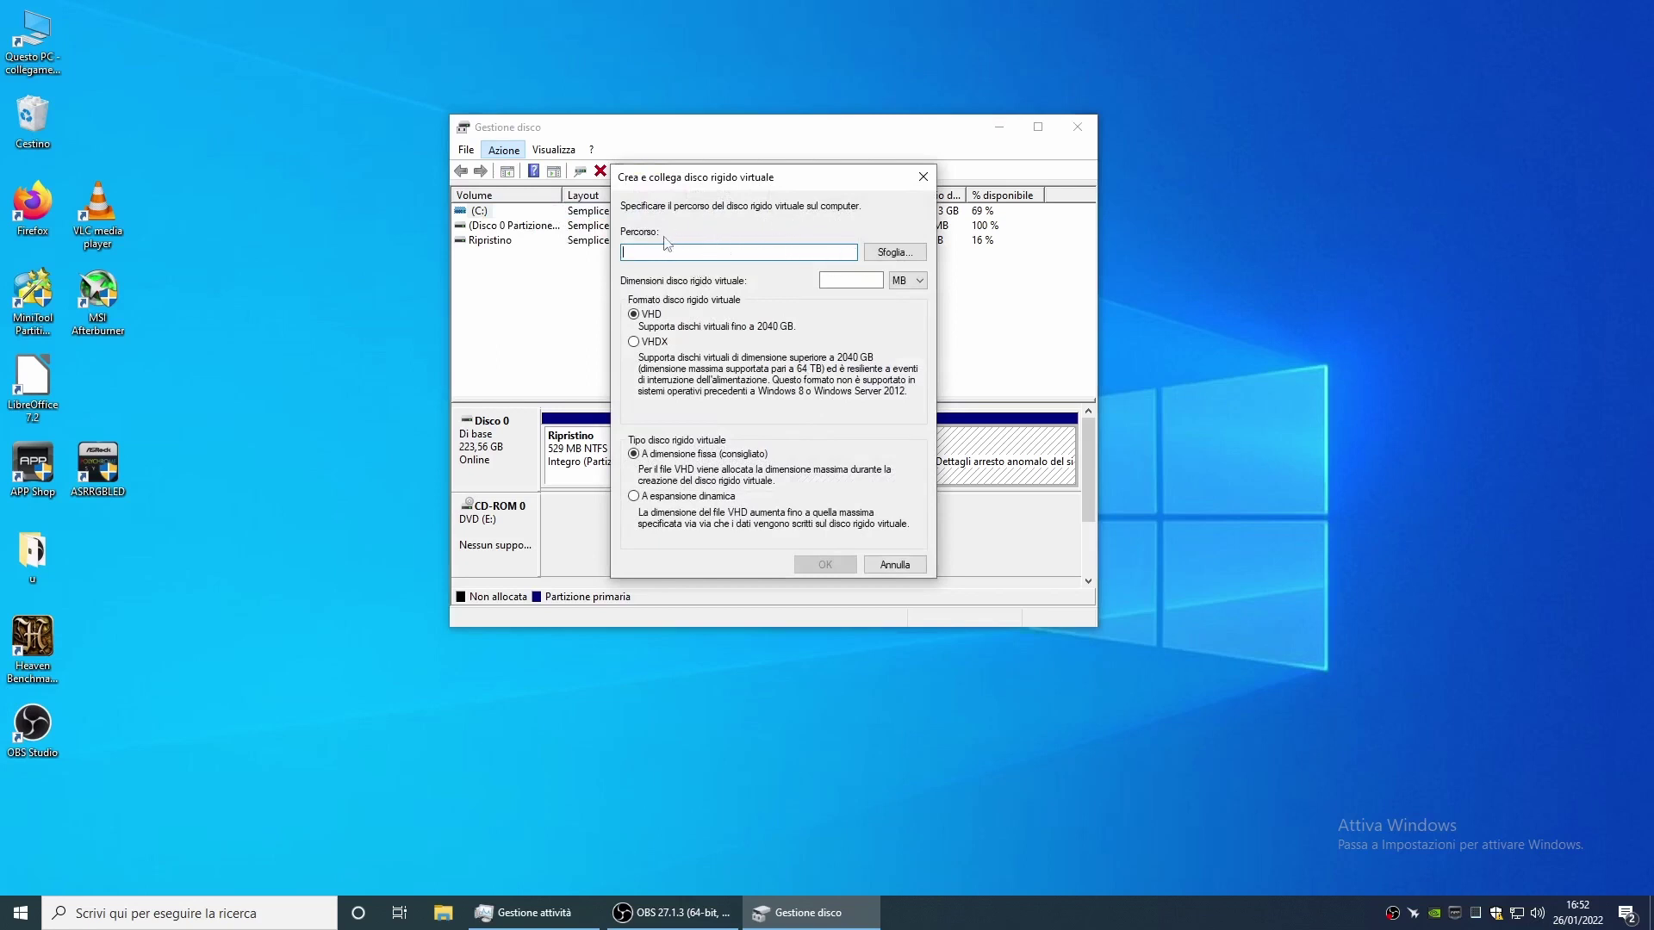
pyautogui.click(895, 252)
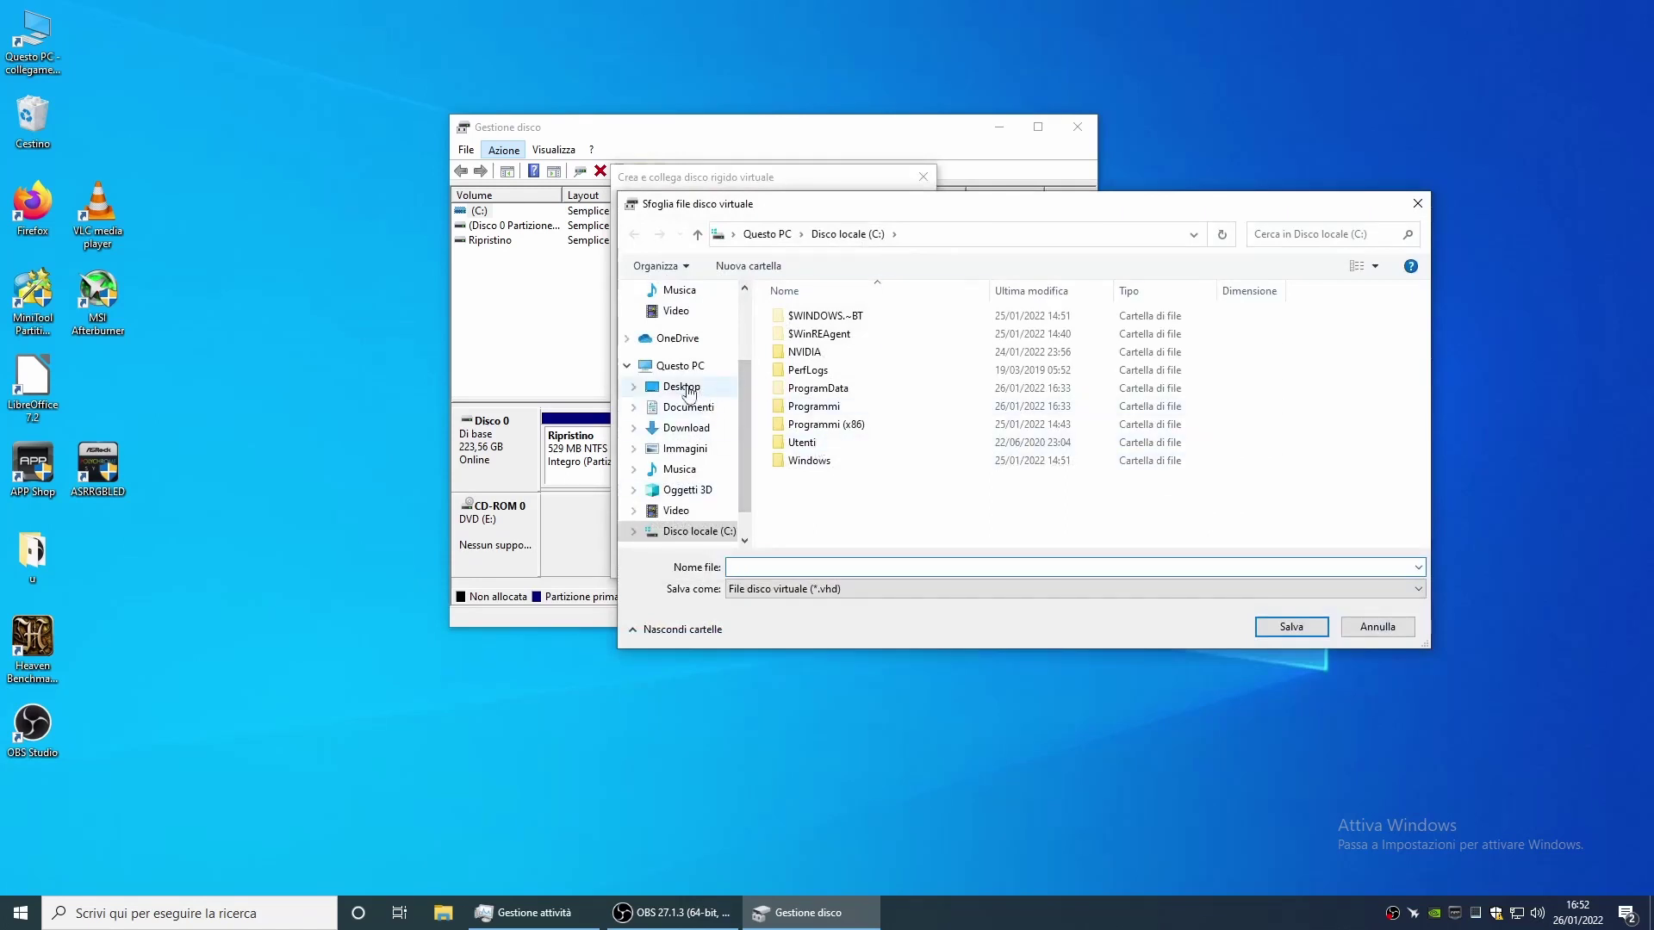
pyautogui.click(653, 369)
pyautogui.doubleClick(827, 499)
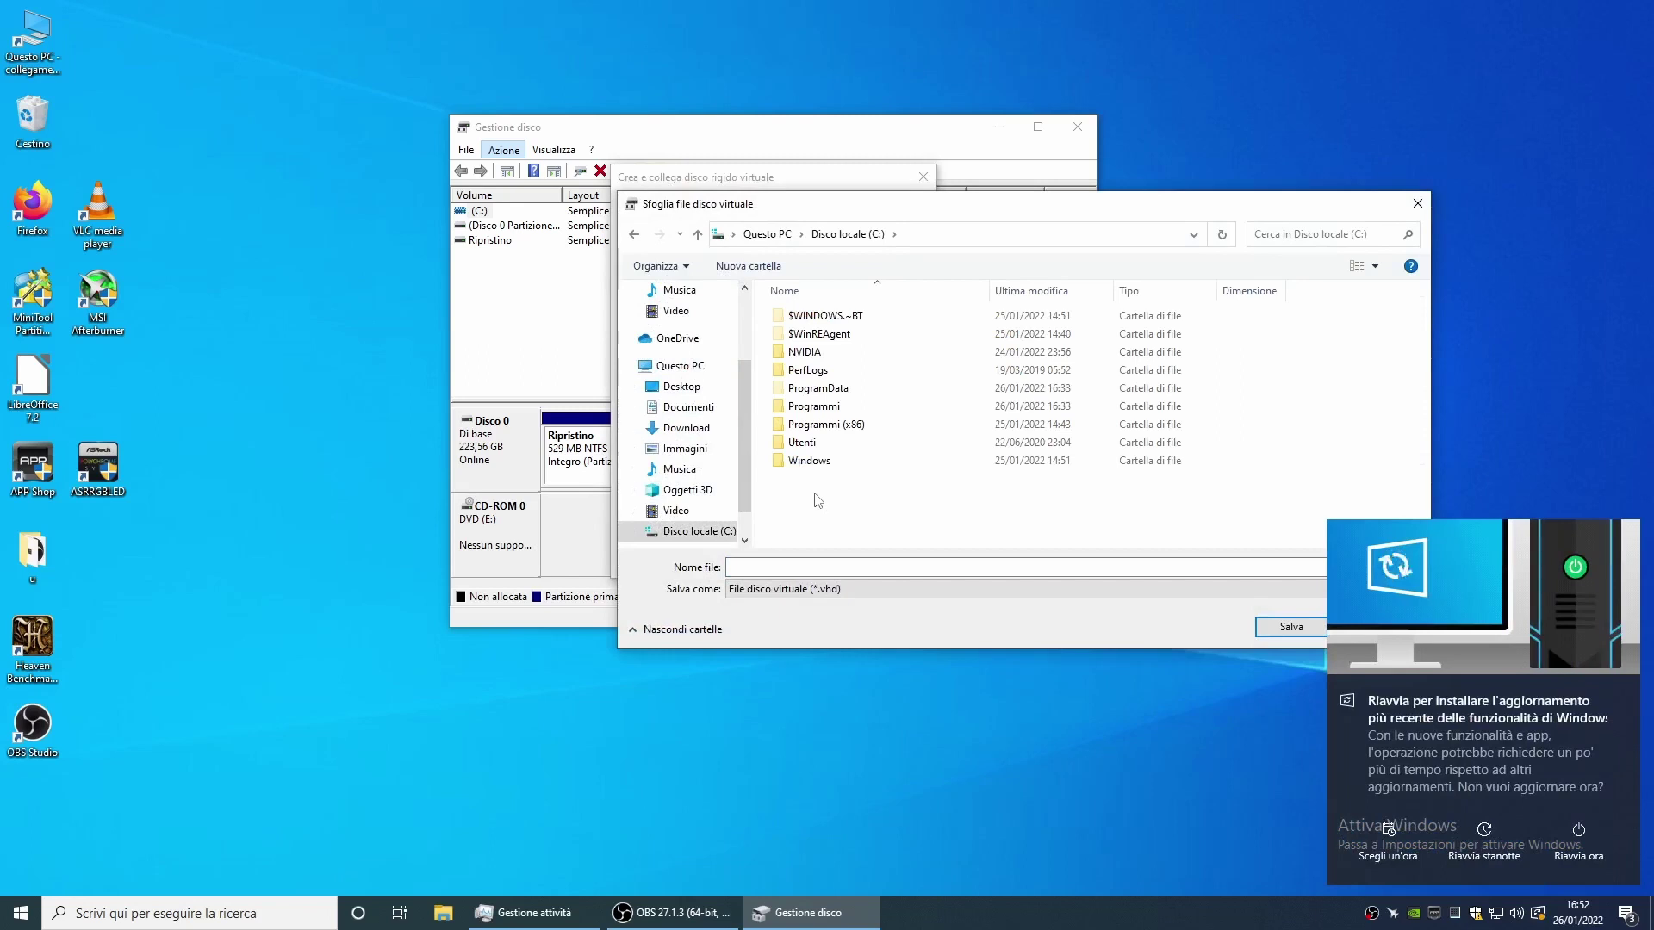
pyautogui.write('vhdx_games')
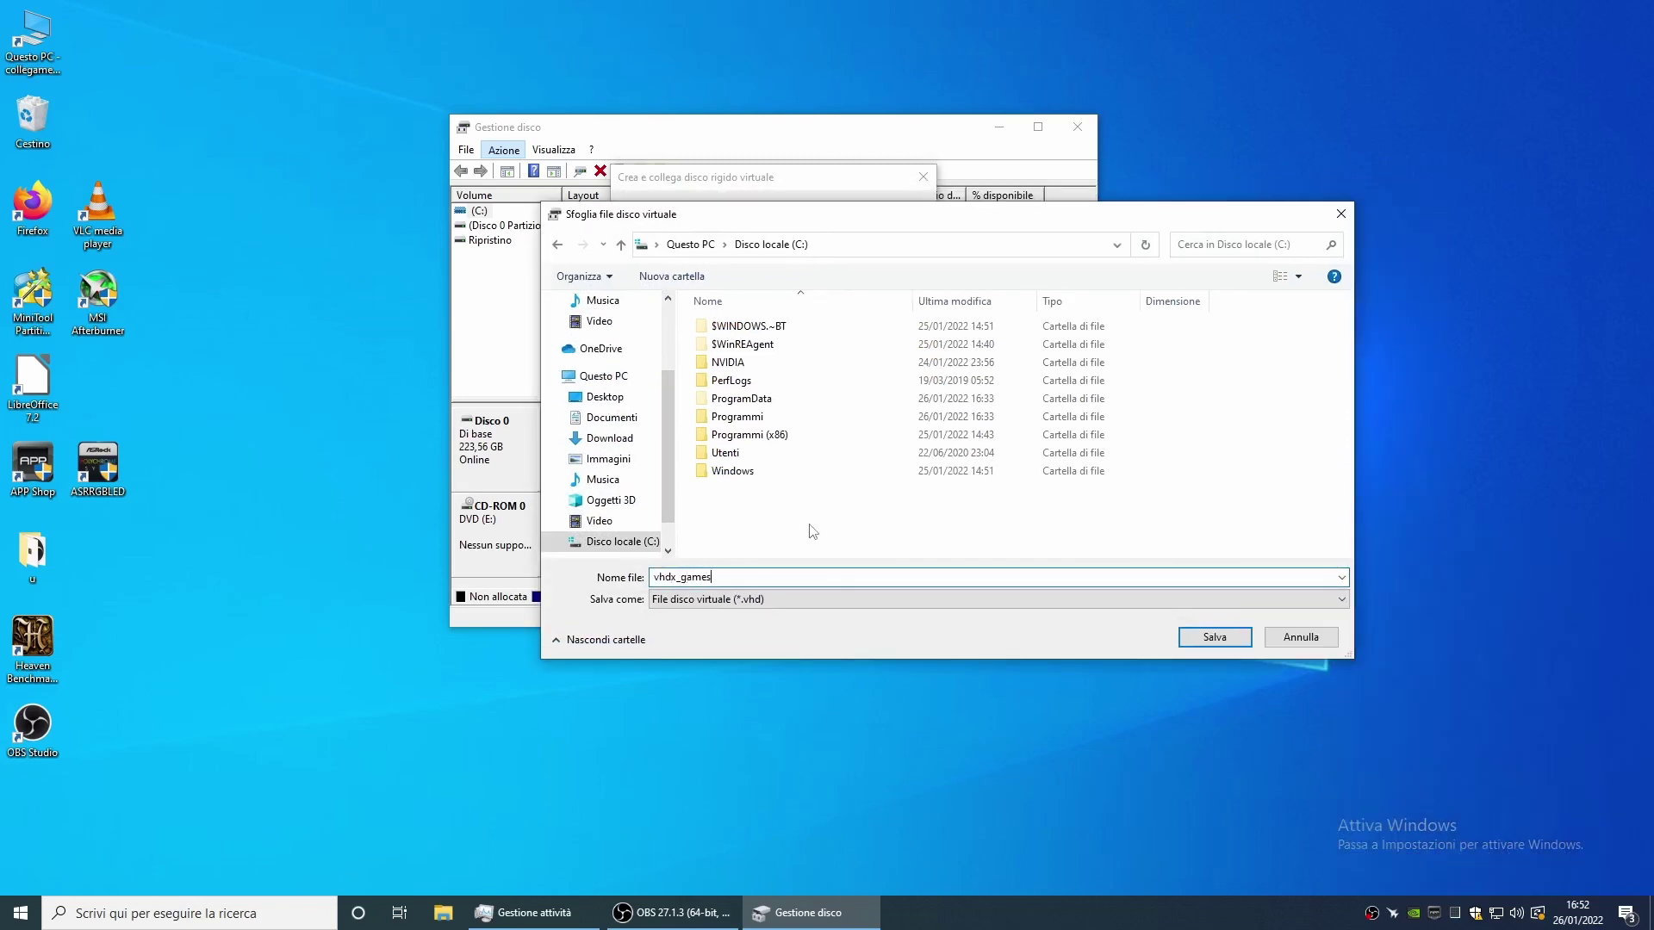
pyautogui.click(1211, 638)
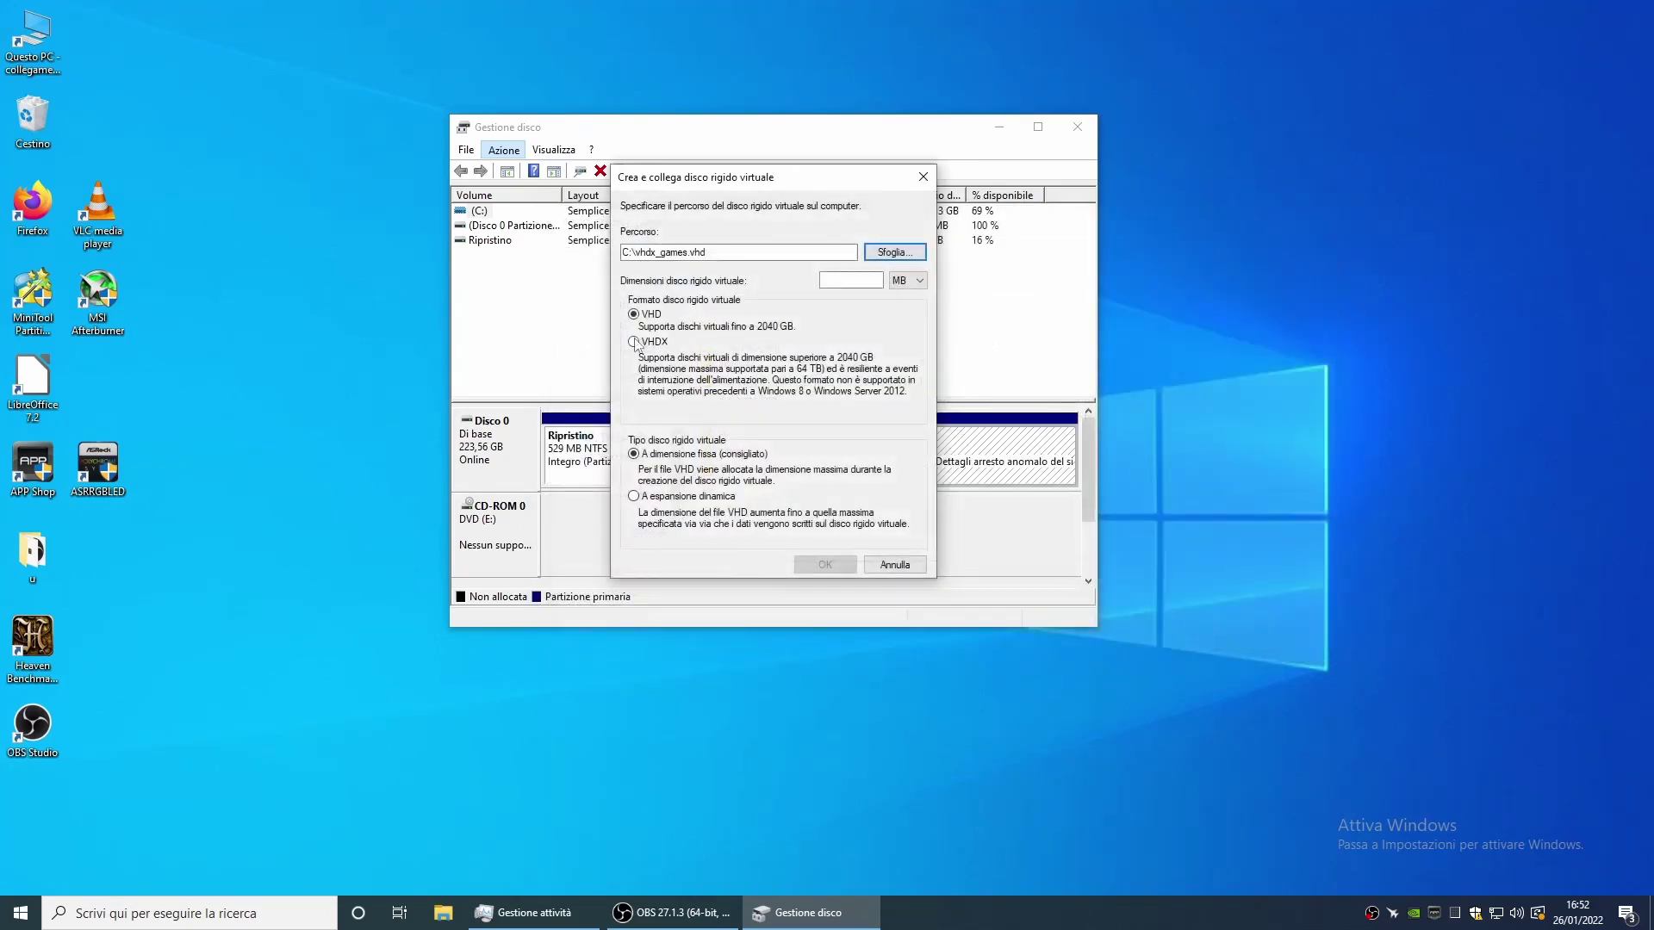
# Create the virtual disk in VHDX format with a size of 1 TB and dynamic expansion
pyautogui.click(914, 281)
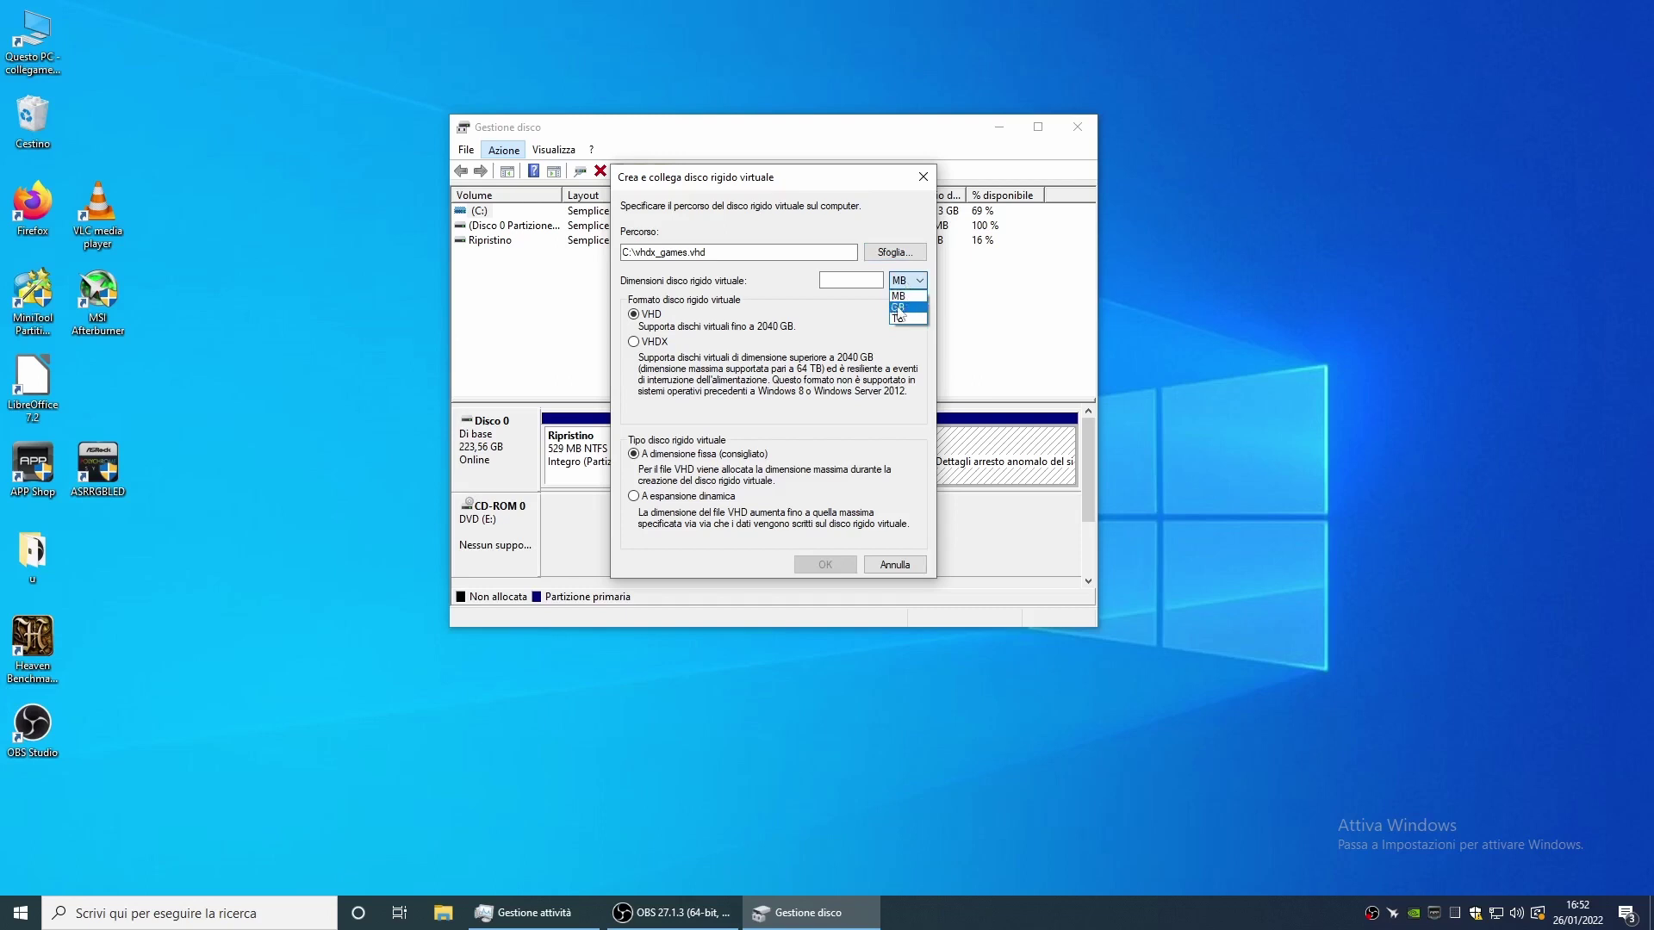
pyautogui.click(897, 320)
pyautogui.click(849, 280)
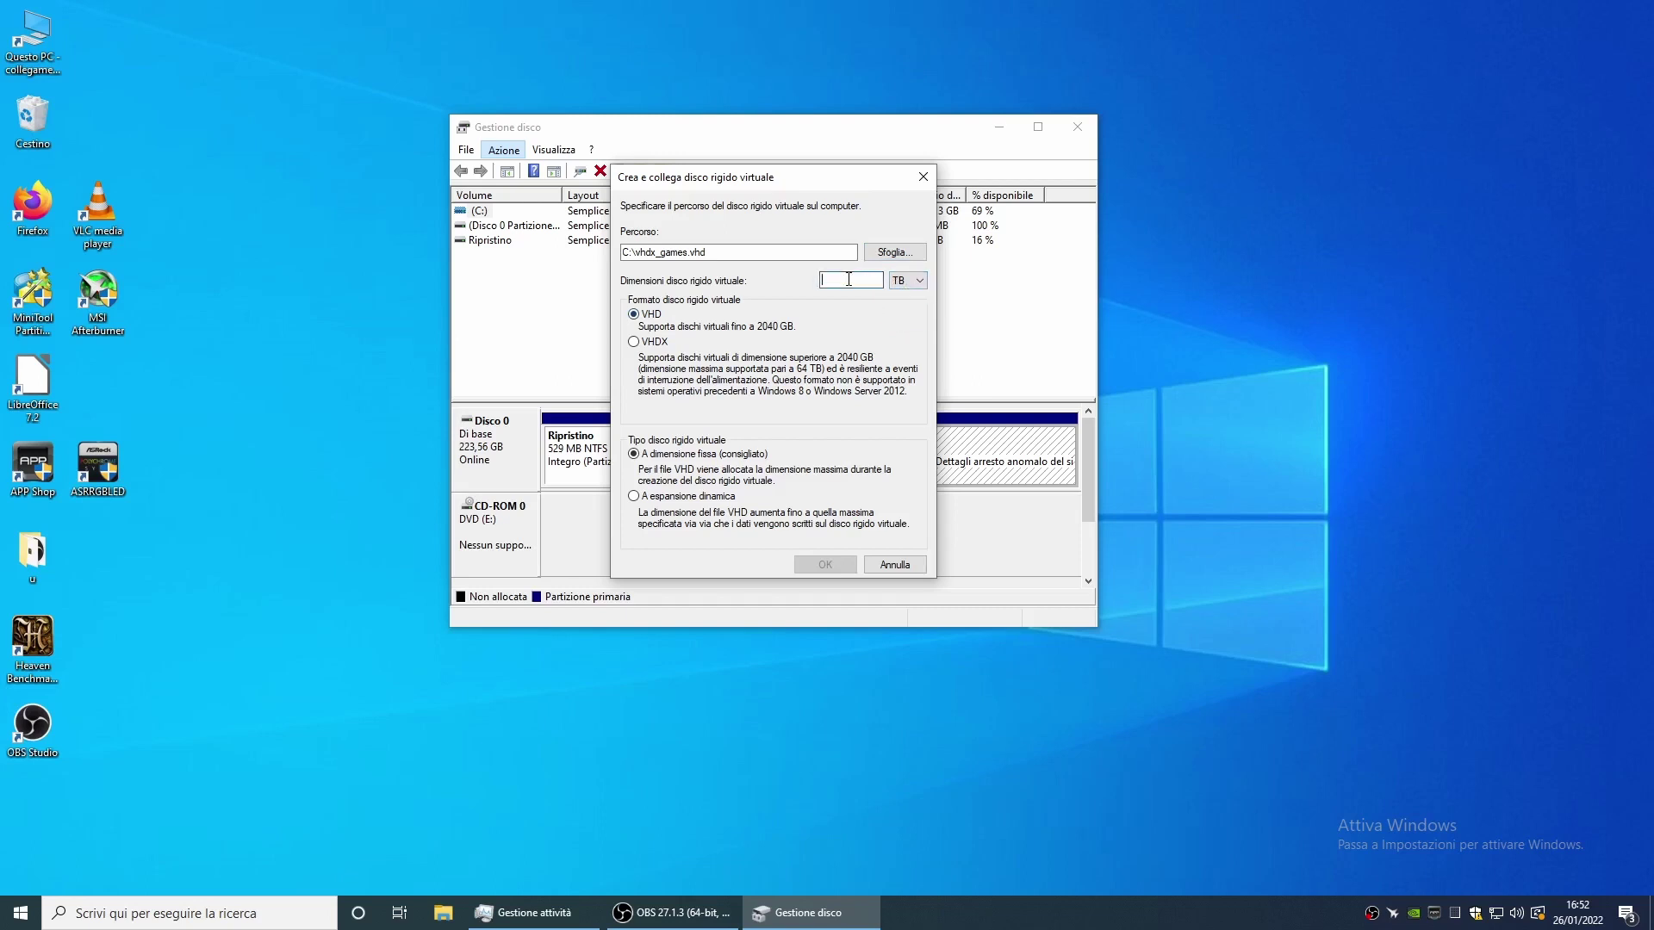
pyautogui.write('2')
pyautogui.click(634, 342)
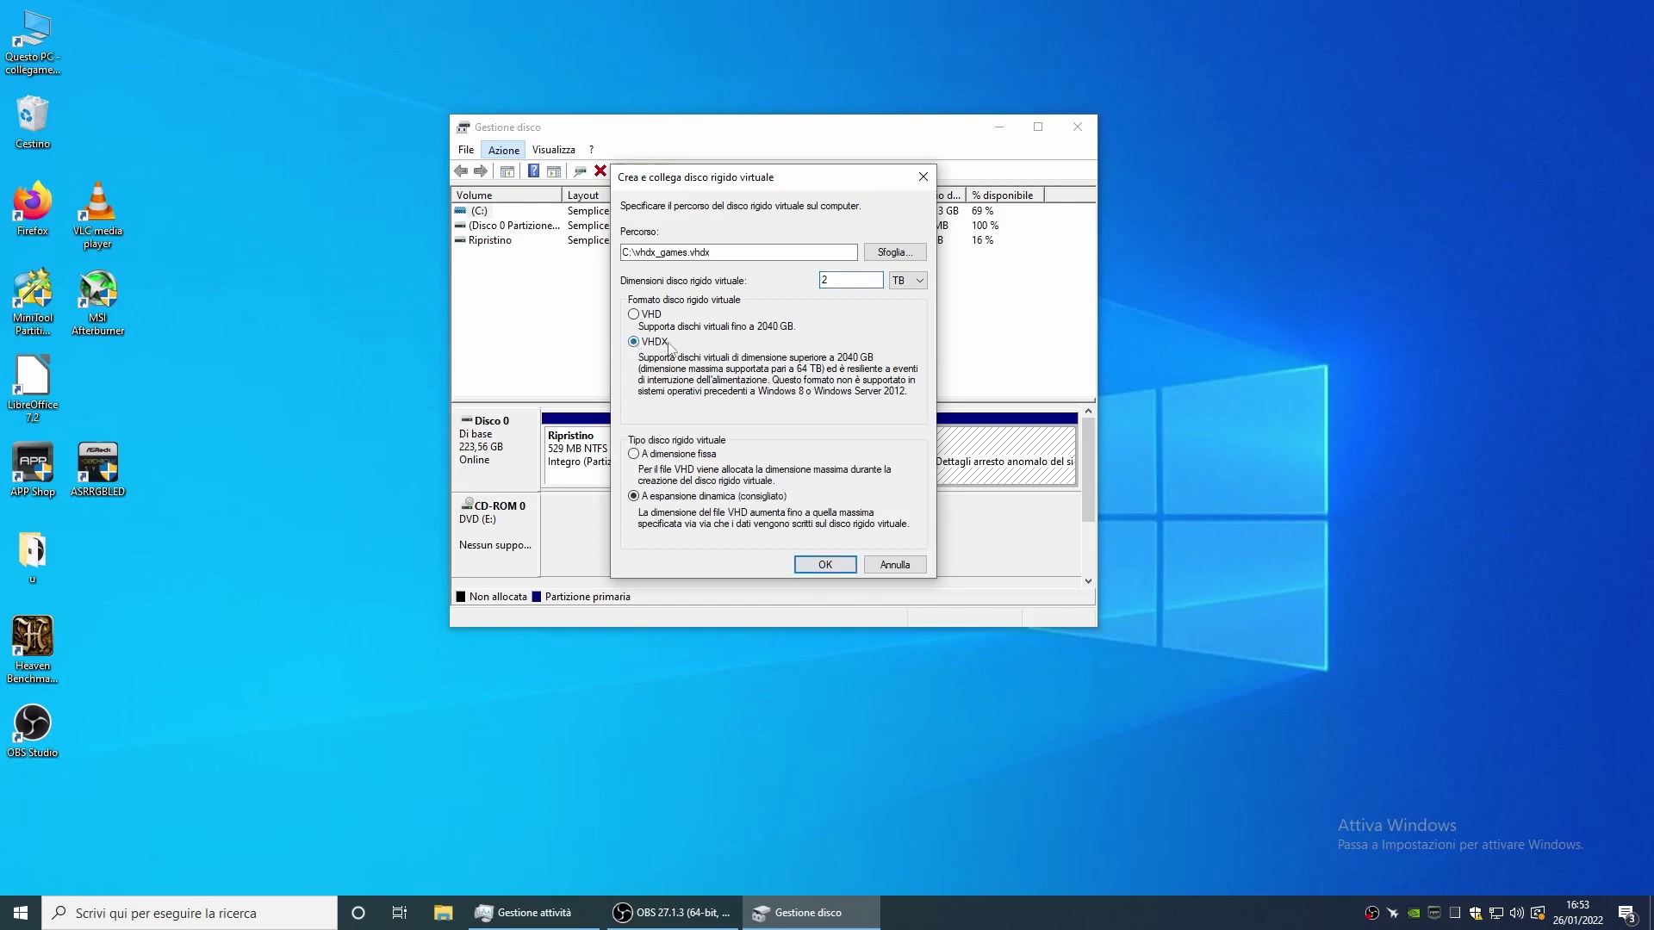
pyautogui.doubleClick(823, 281)
pyautogui.click(823, 565)
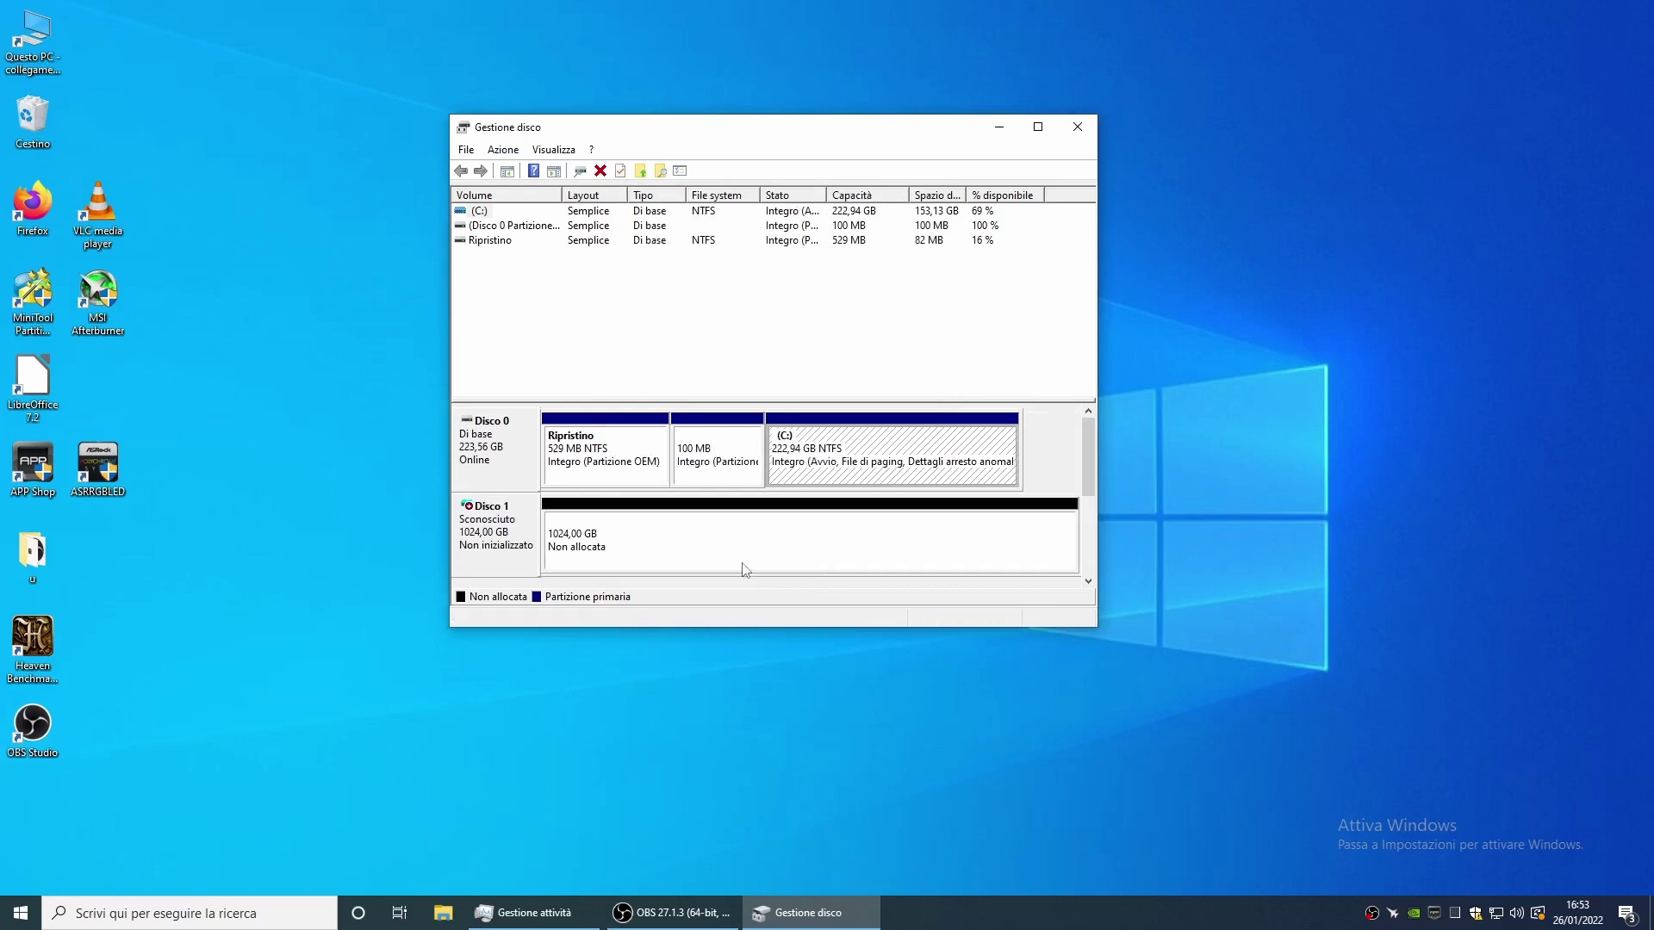
# Initialize Disk 1 with the GPT partition style
pyautogui.rightClick(575, 530)
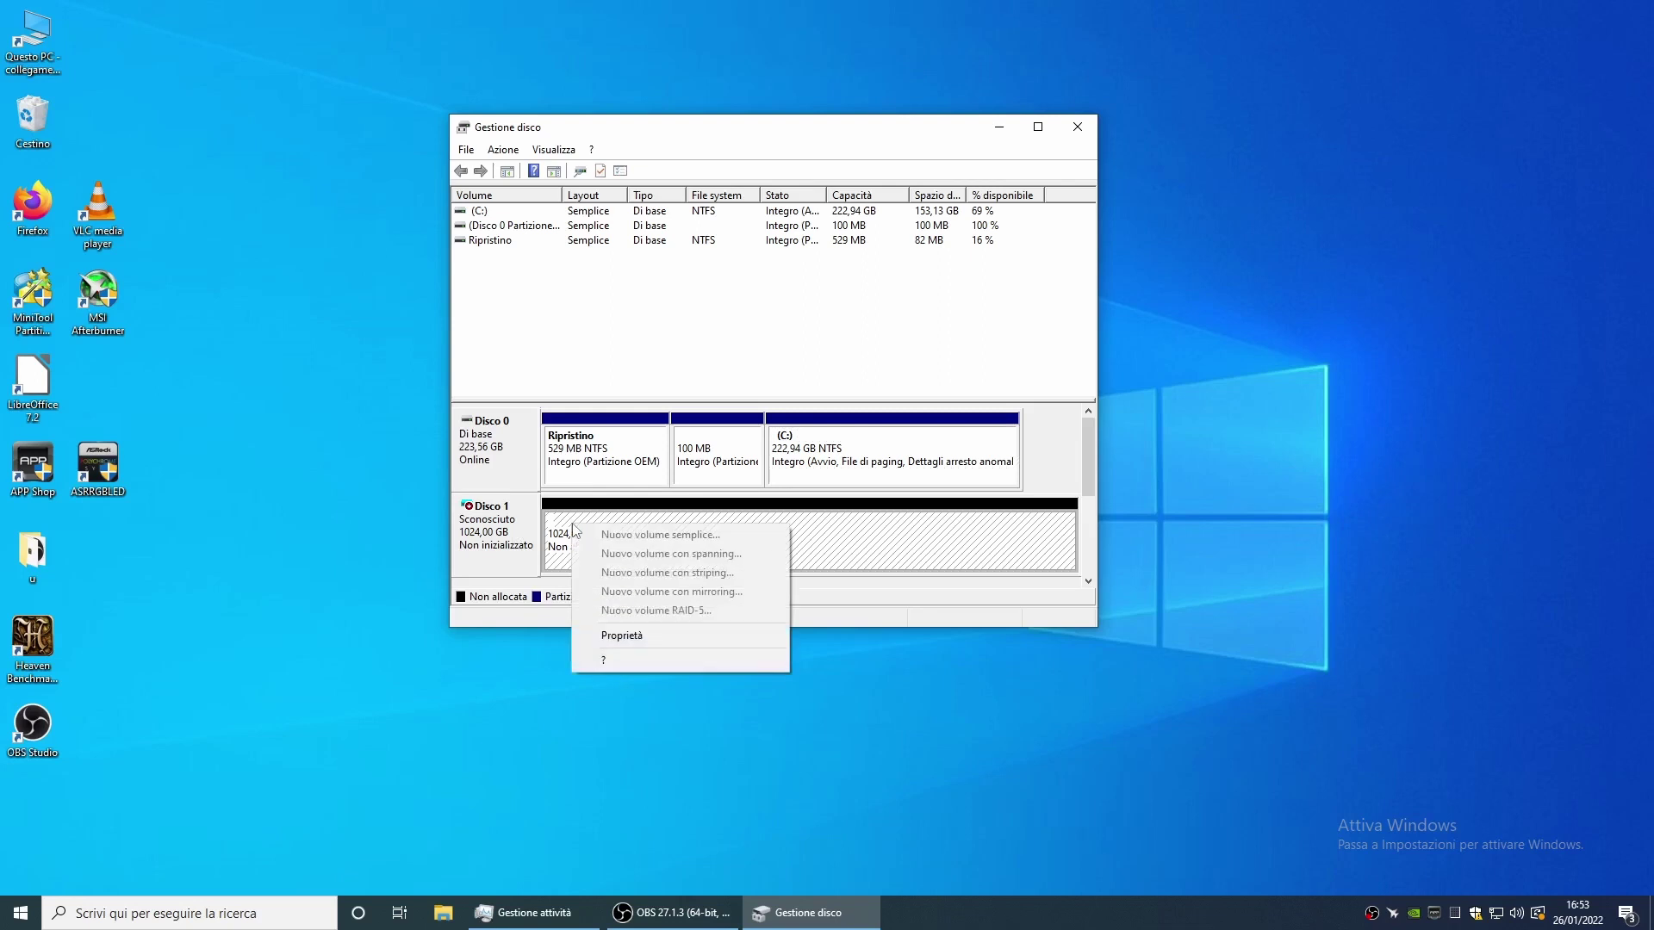
pyautogui.rightClick(507, 532)
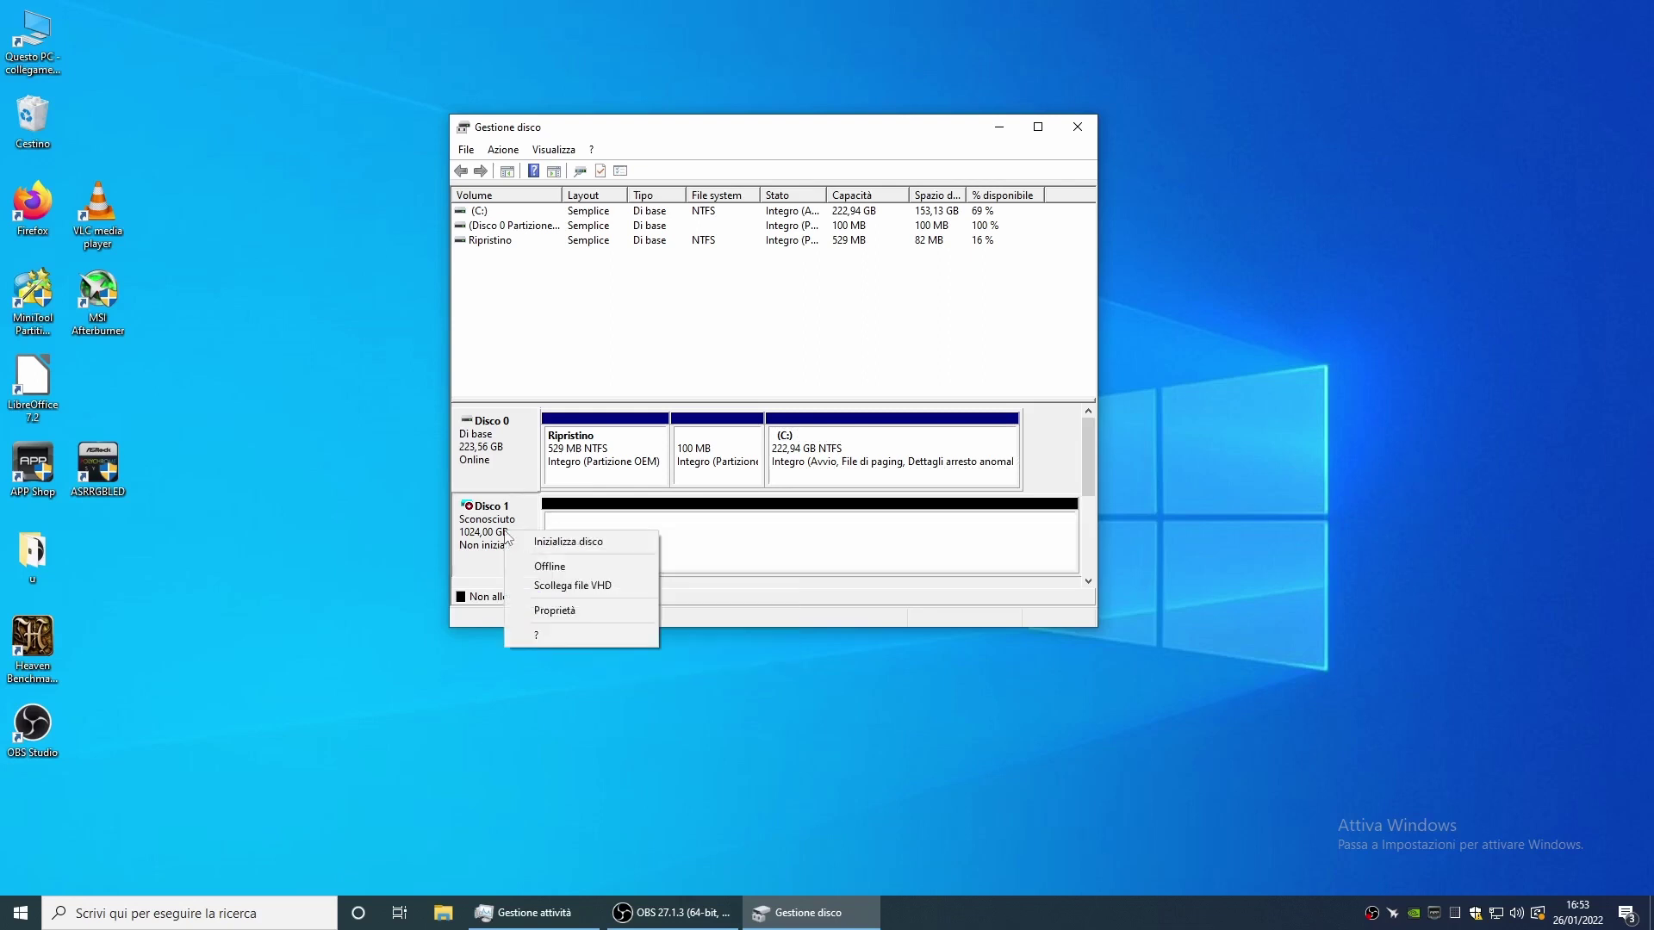
pyautogui.click(589, 543)
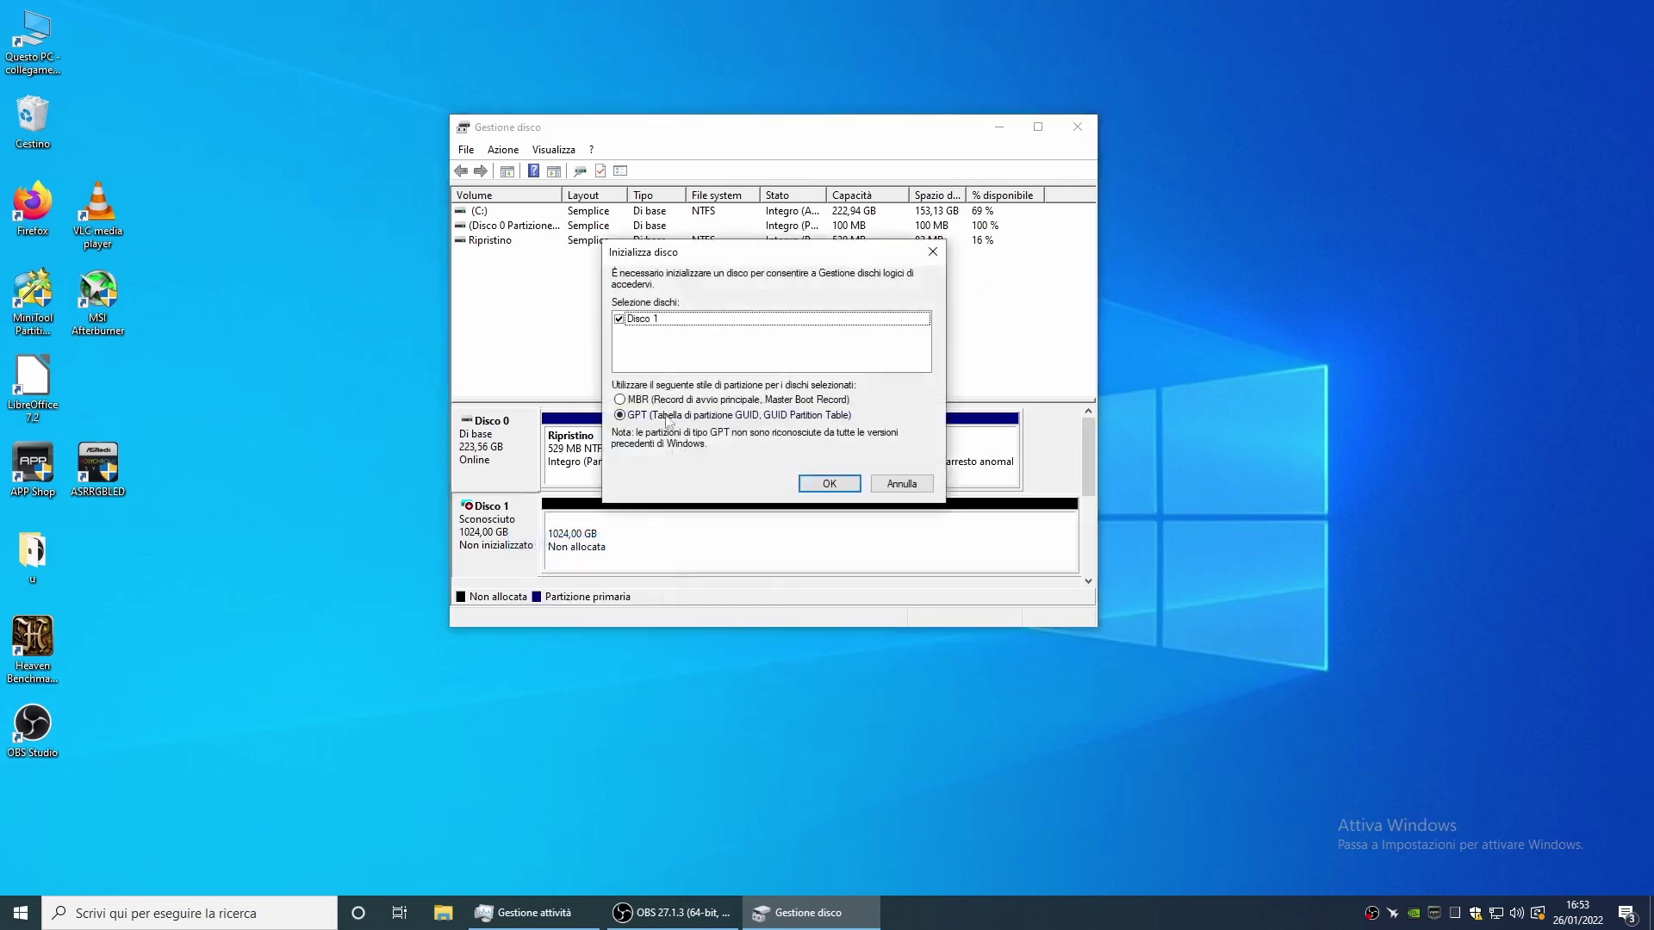
pyautogui.click(829, 483)
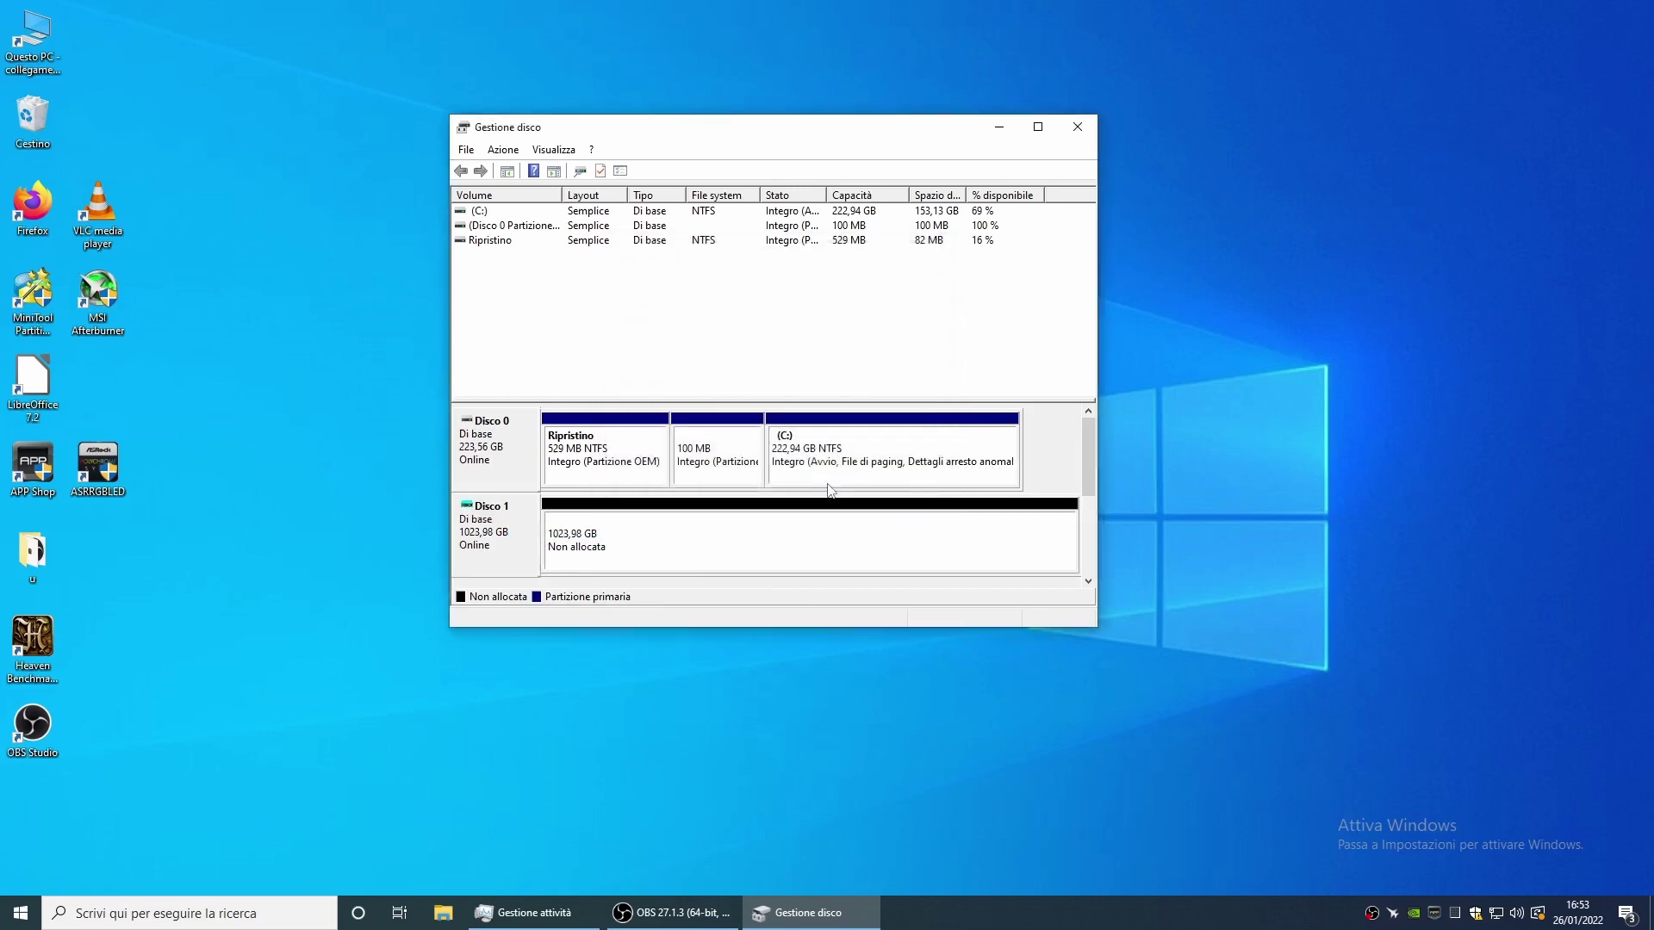
# Create a full-size simple volume on Disk 1 with drive letter D, quick-formatted as NTFS with the label Volume
pyautogui.rightClick(622, 535)
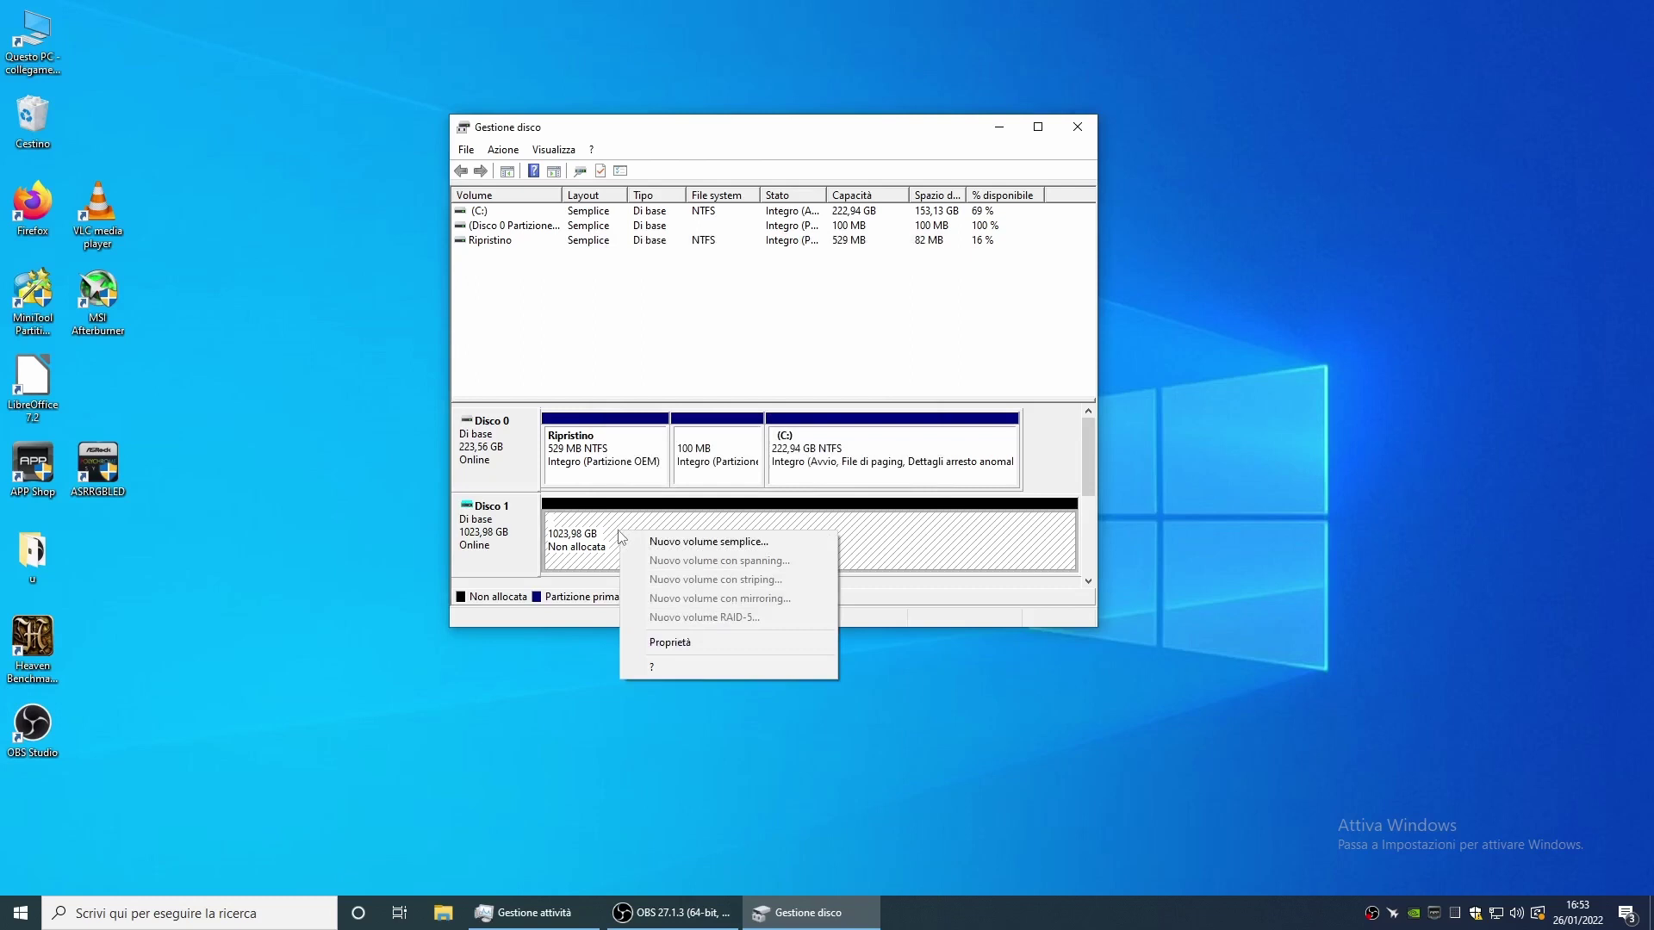
pyautogui.click(682, 543)
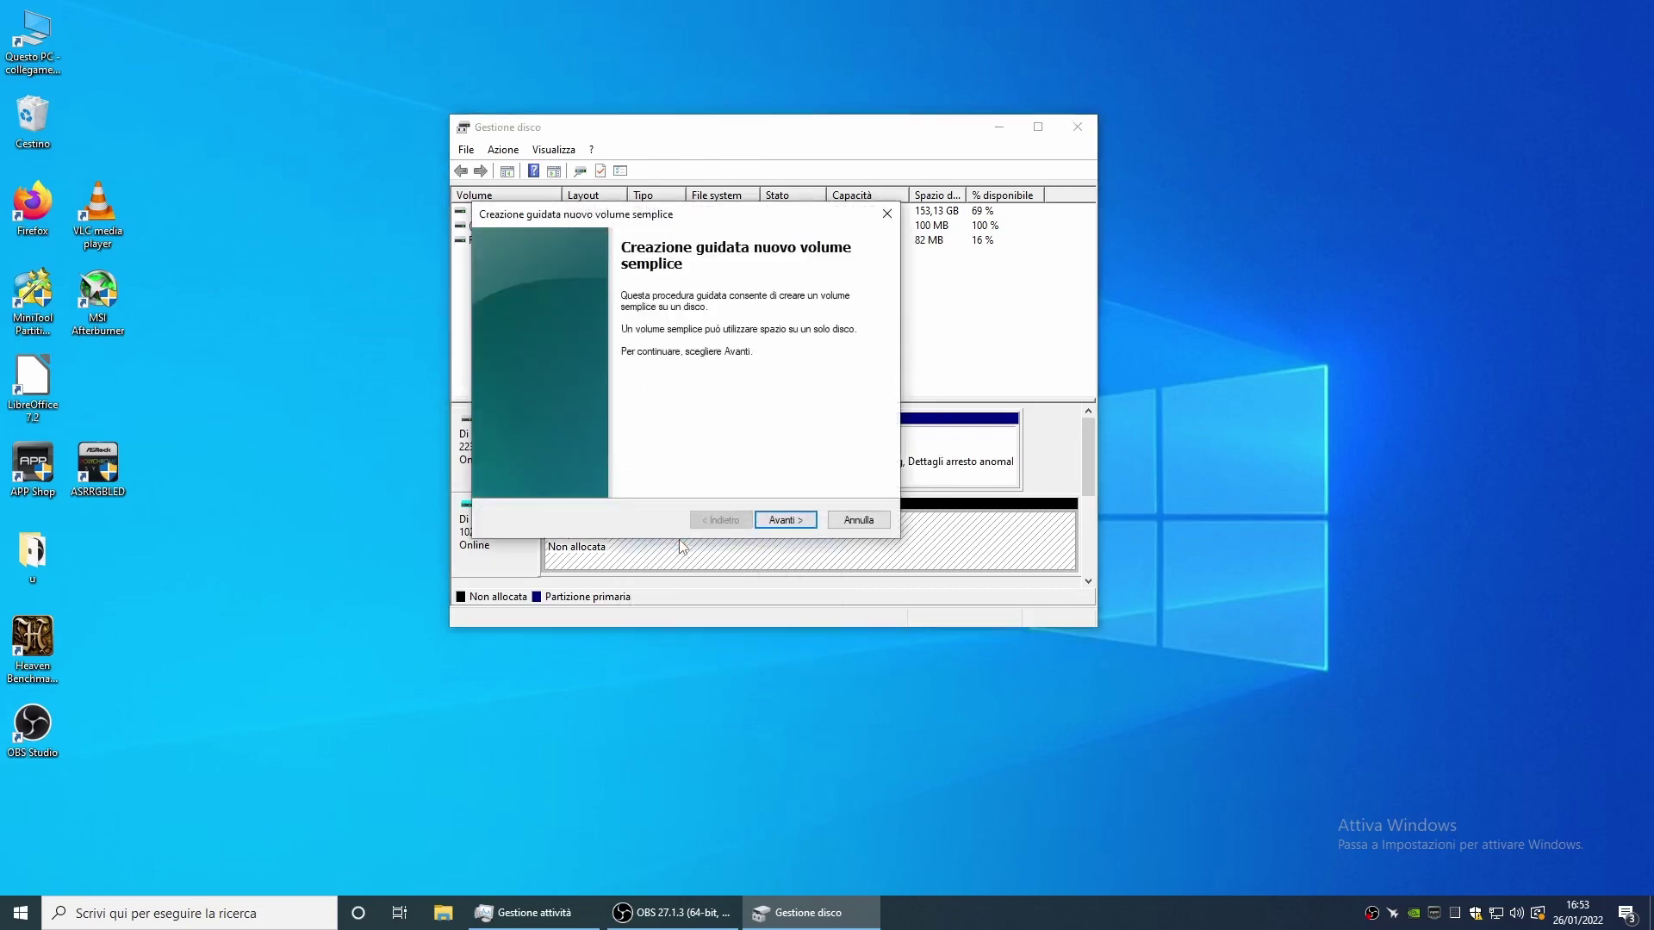
pyautogui.click(784, 520)
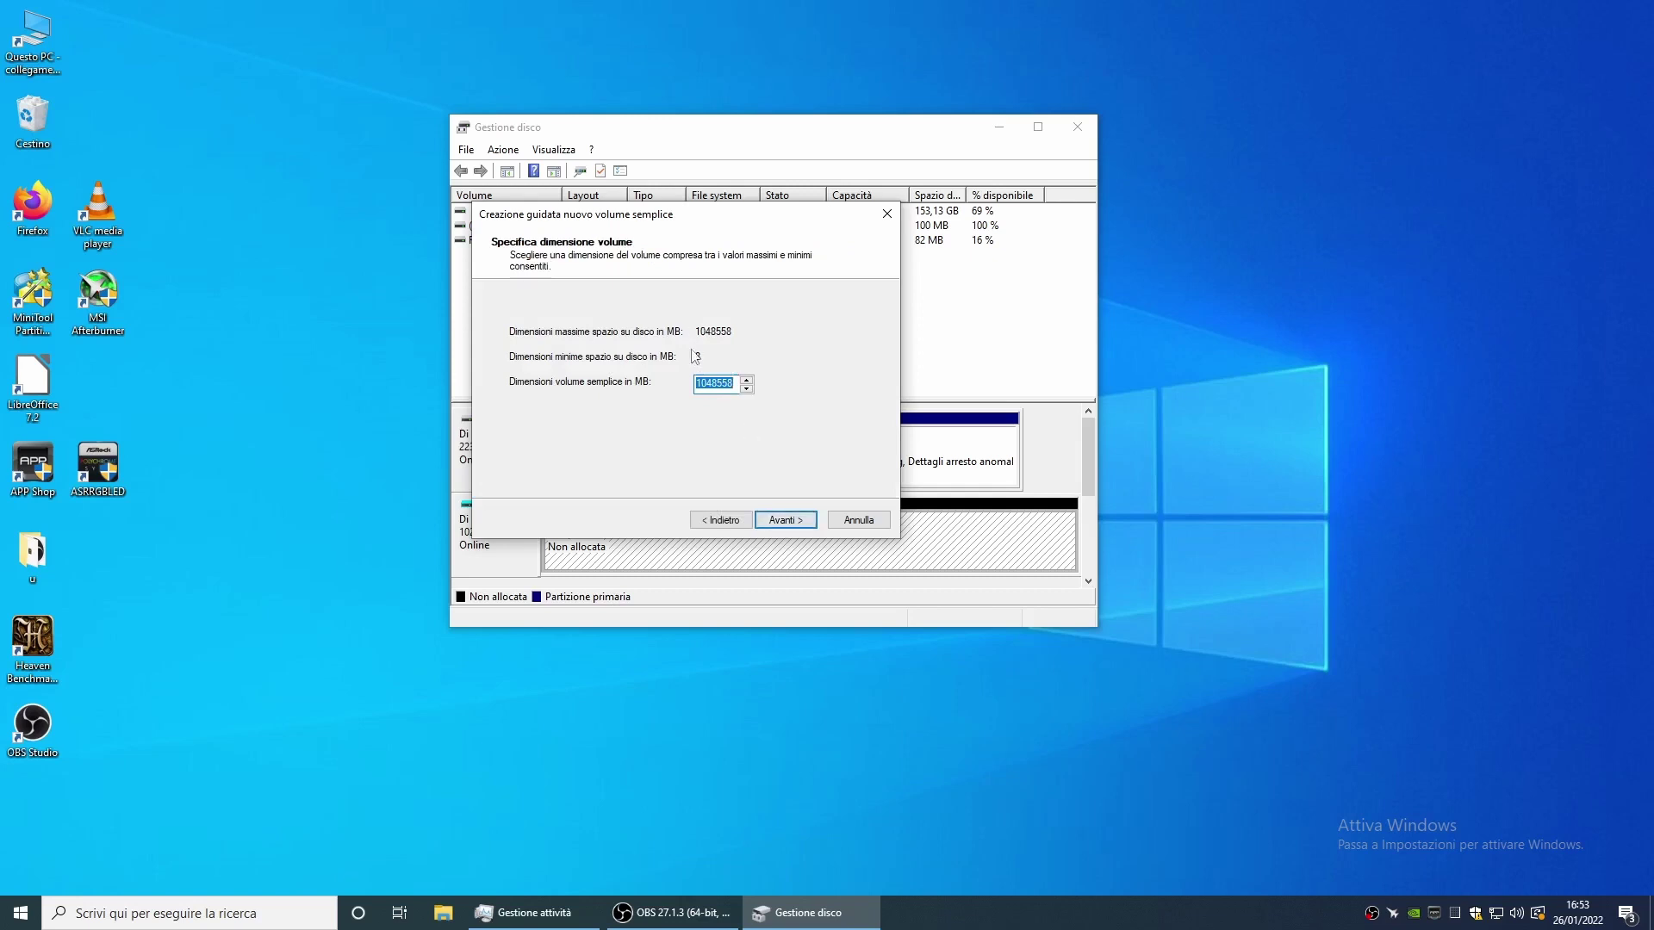
pyautogui.click(788, 522)
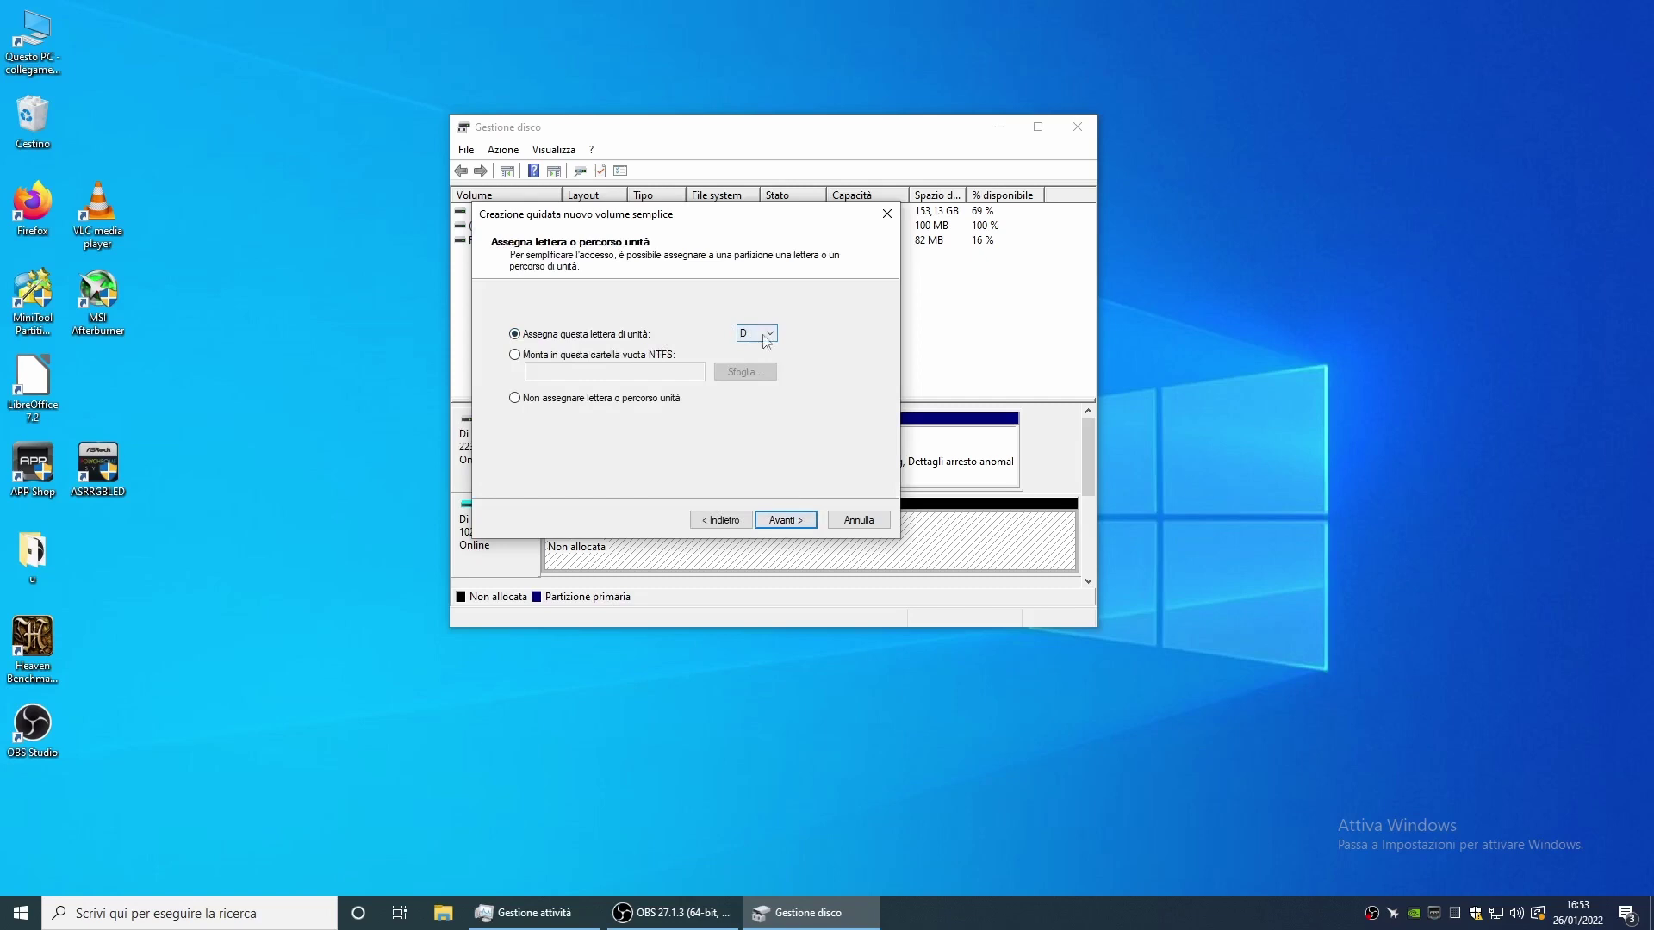
pyautogui.click(783, 521)
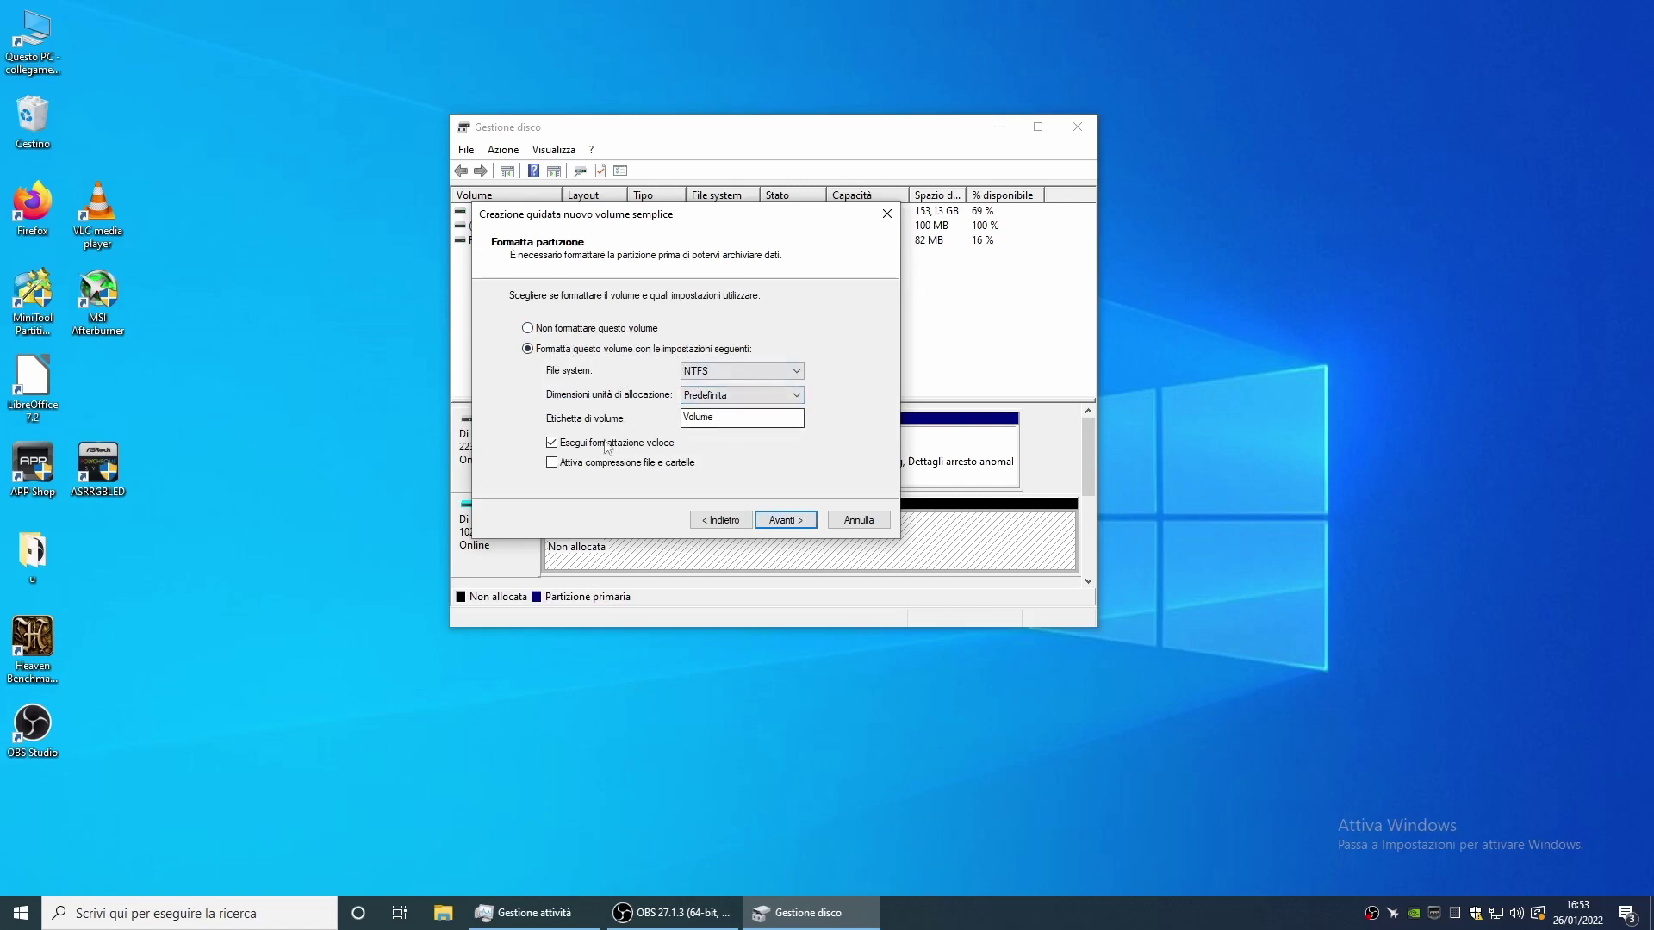
pyautogui.click(785, 520)
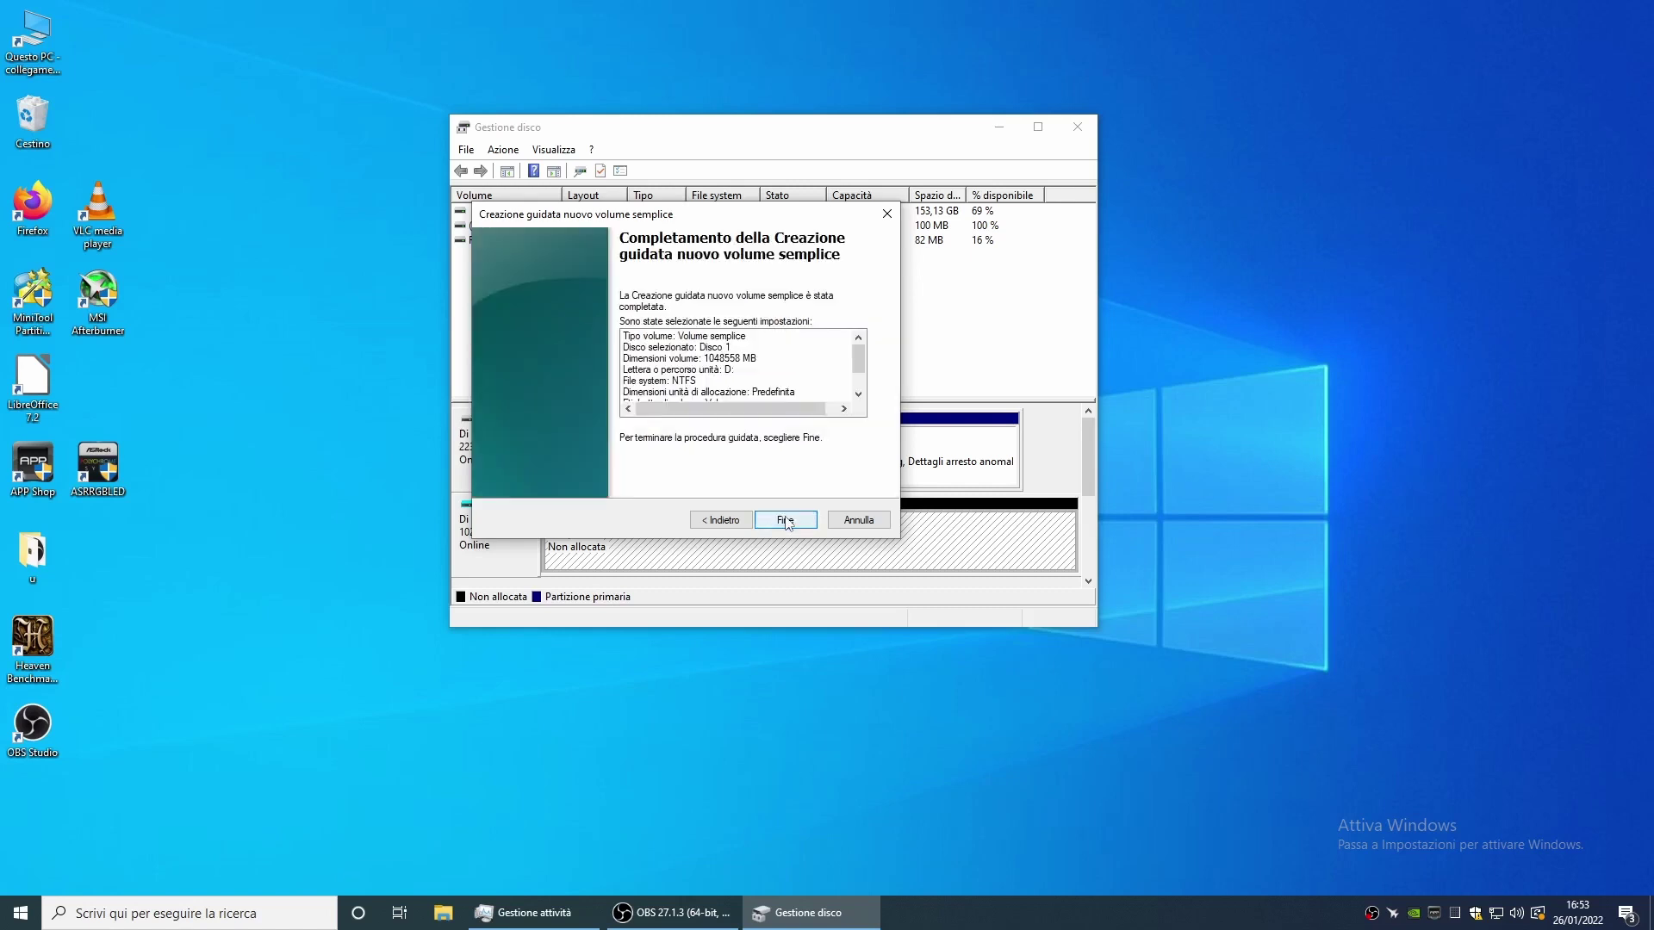
pyautogui.click(785, 520)
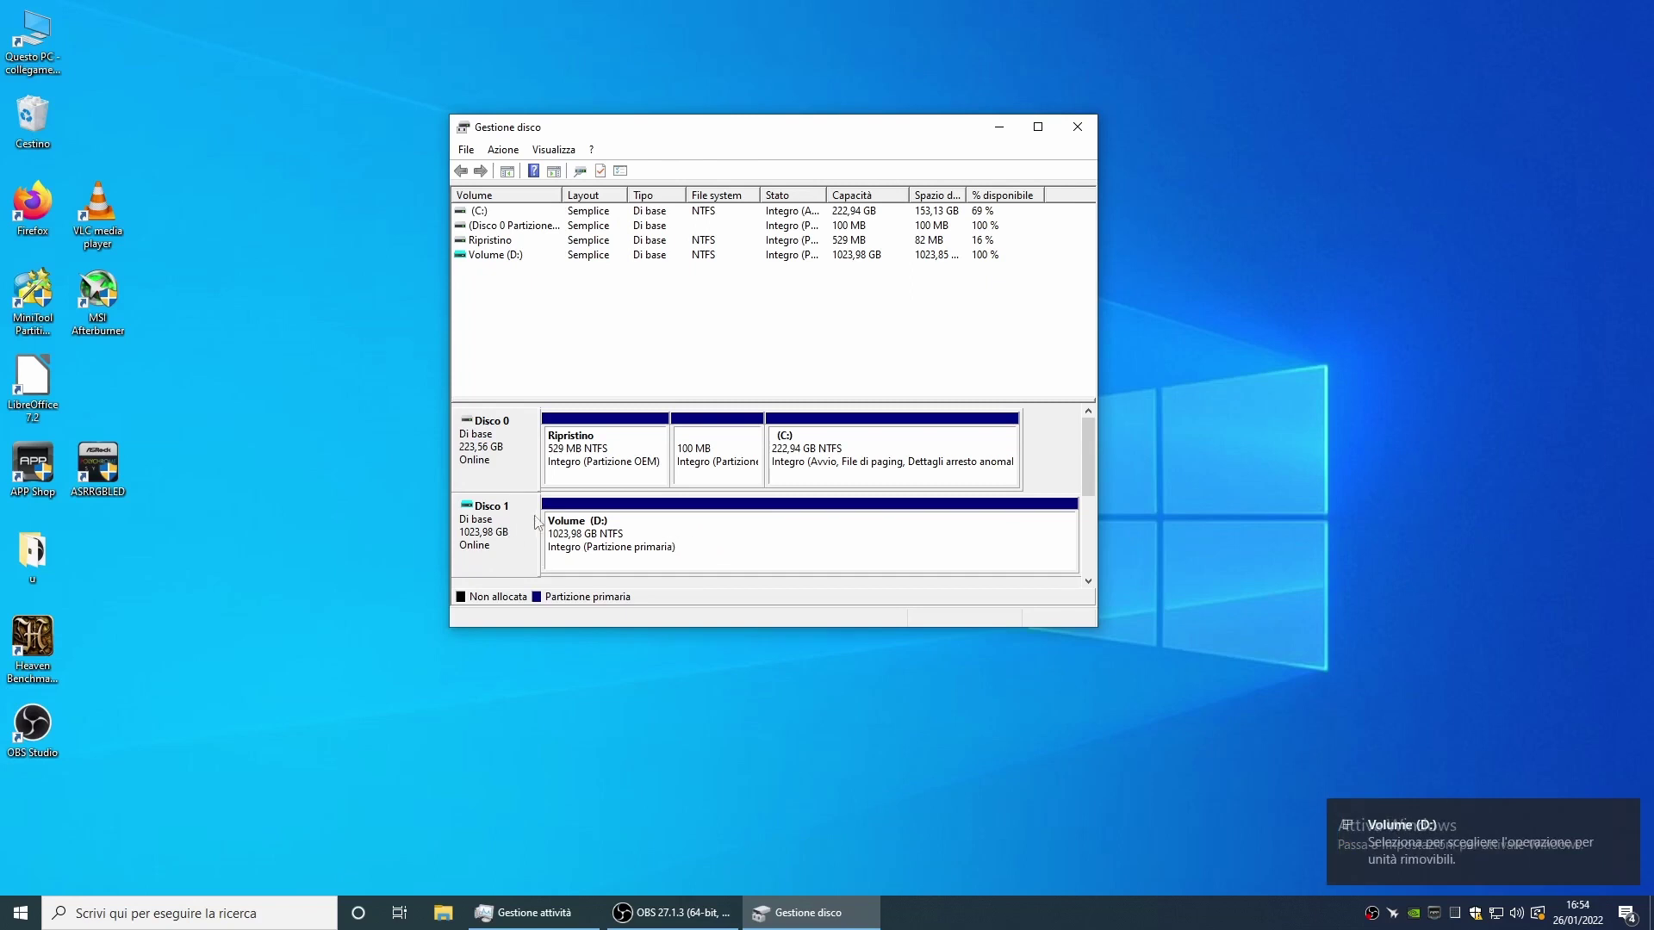
# Inspect the new D: volume and the size of vhdx_games.vhdx on C:, and close File Explorer and Disk Management
pyautogui.doubleClick(36, 43)
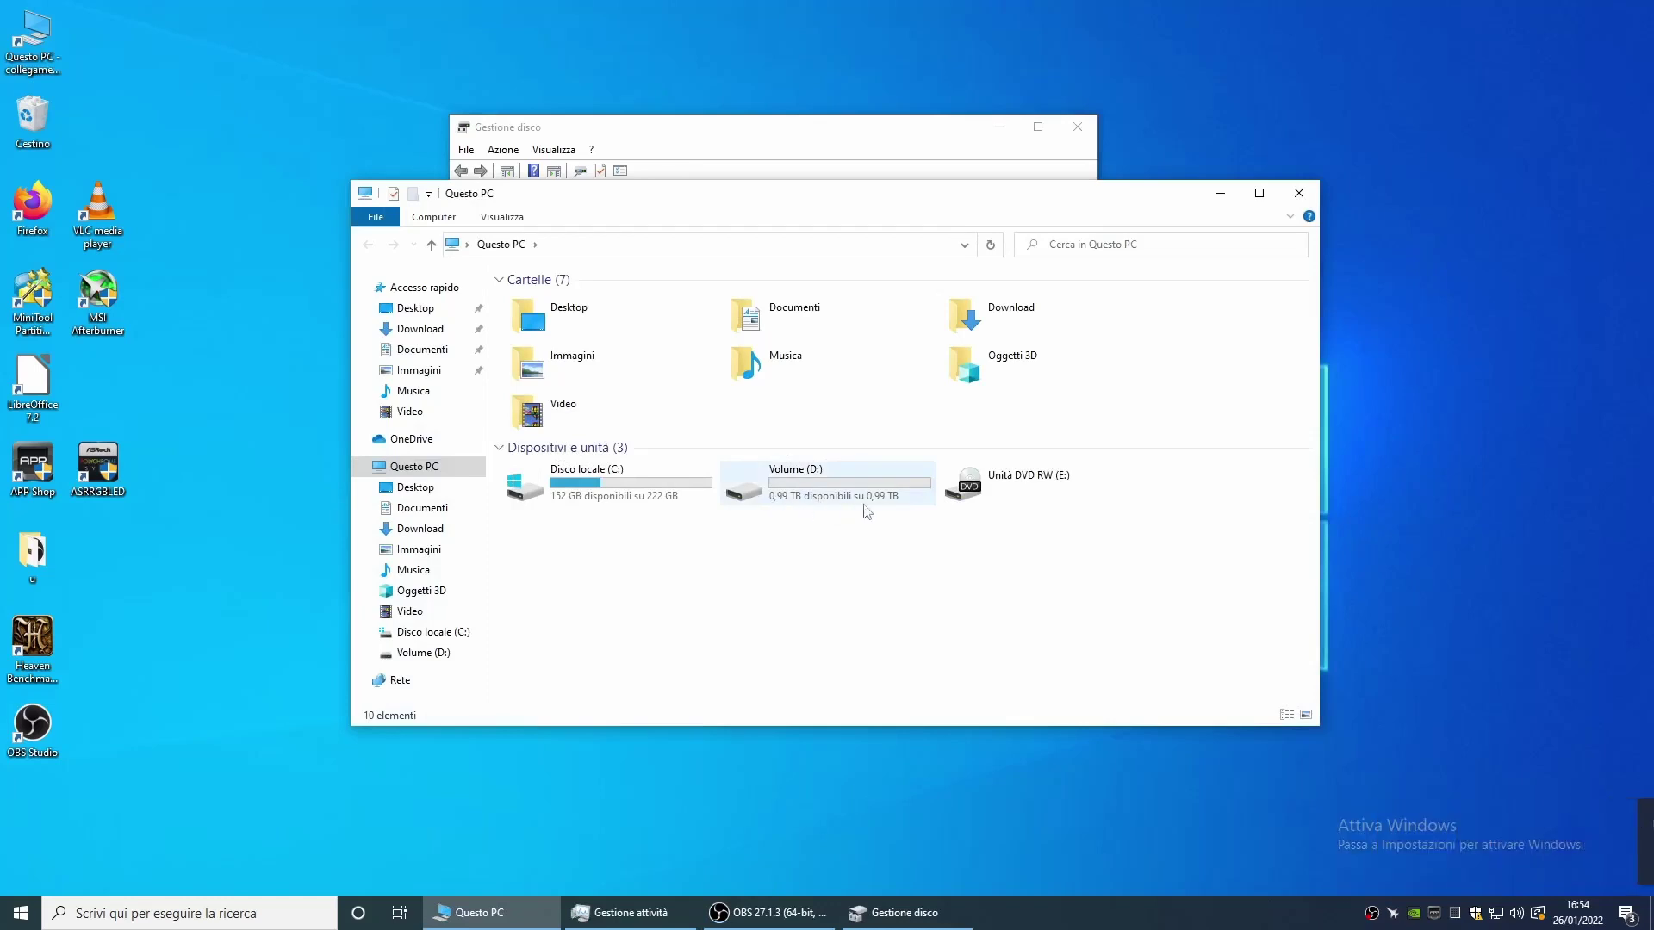
pyautogui.doubleClick(814, 488)
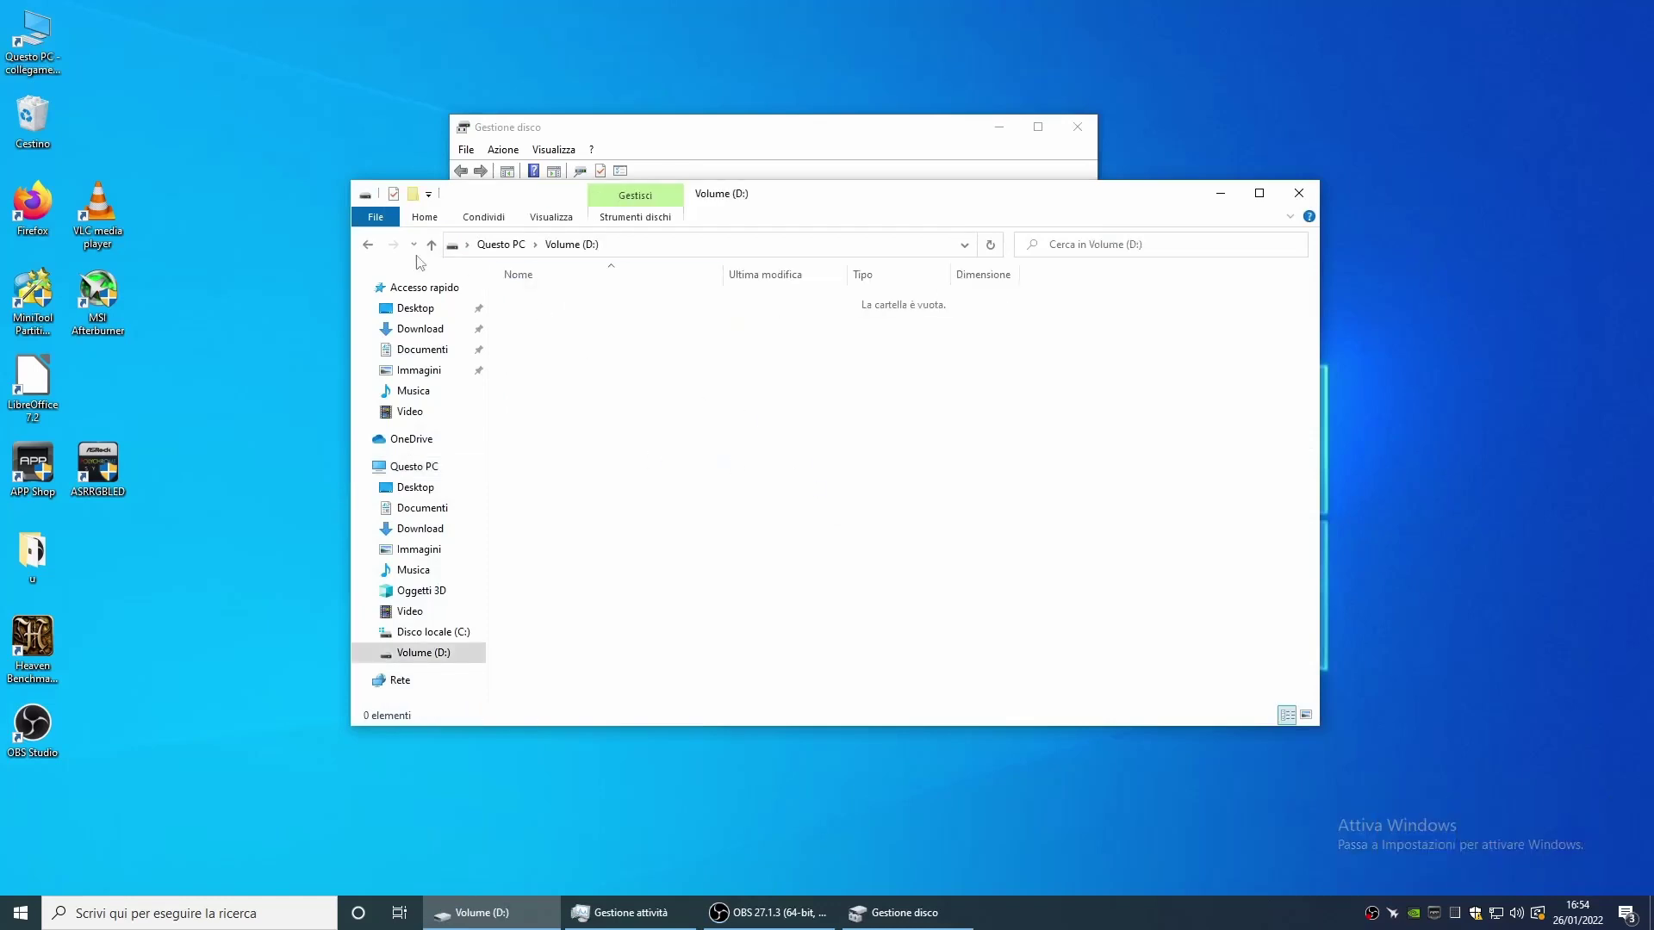
pyautogui.click(367, 247)
pyautogui.click(729, 593)
pyautogui.click(607, 484)
pyautogui.doubleClick(607, 484)
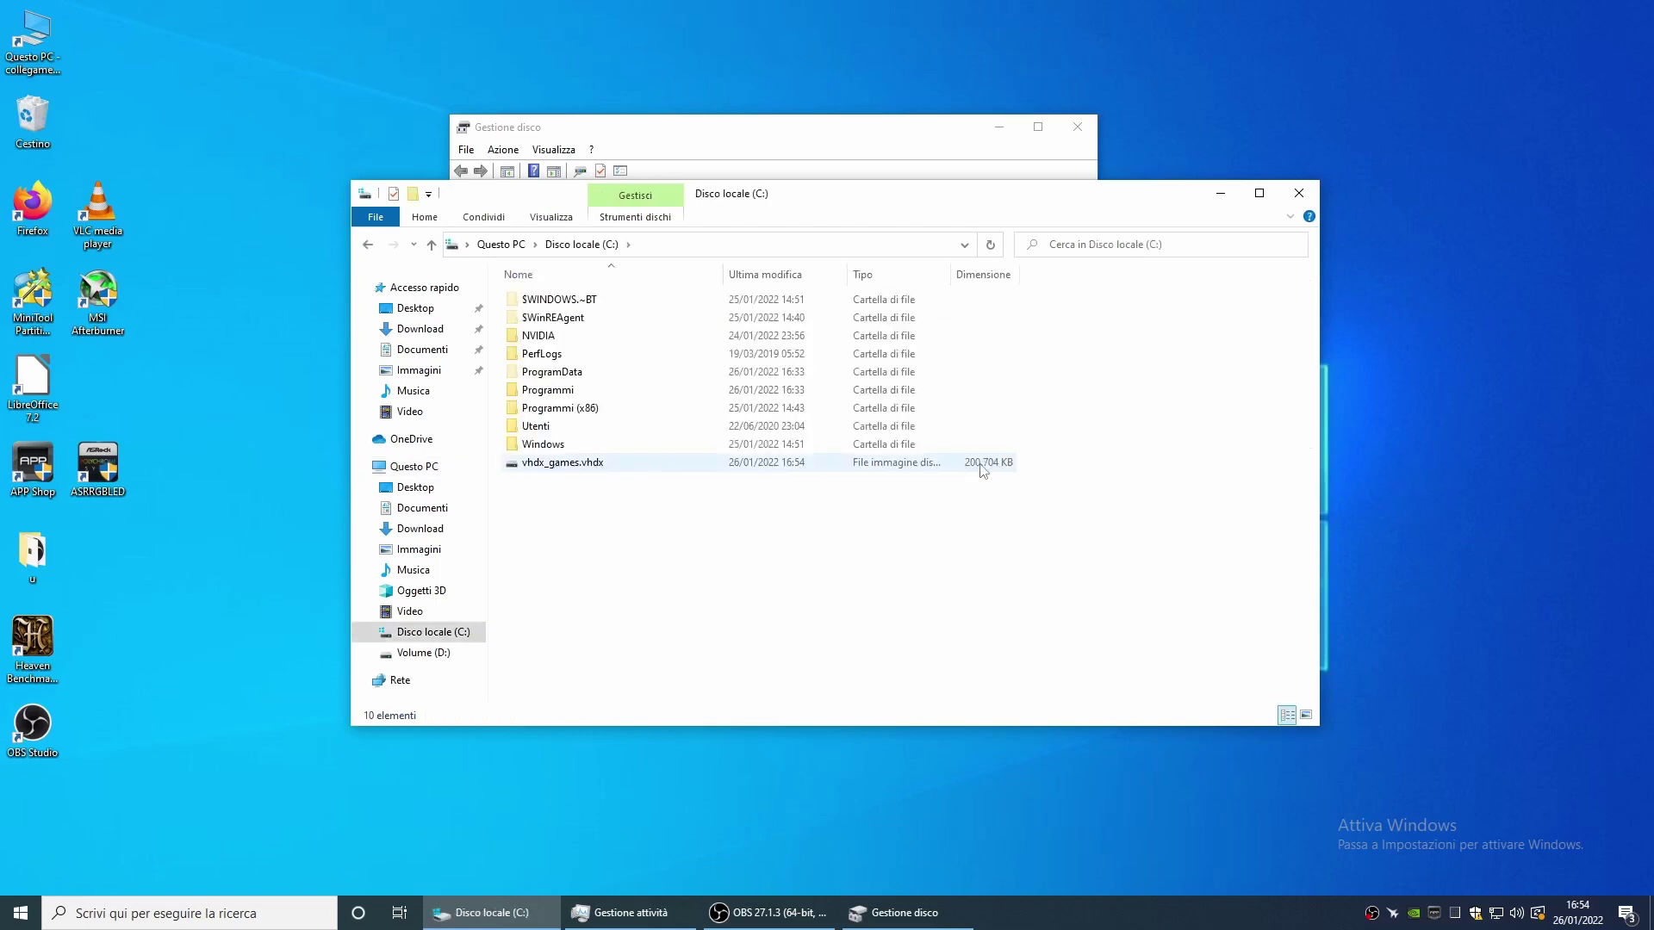
pyautogui.click(368, 245)
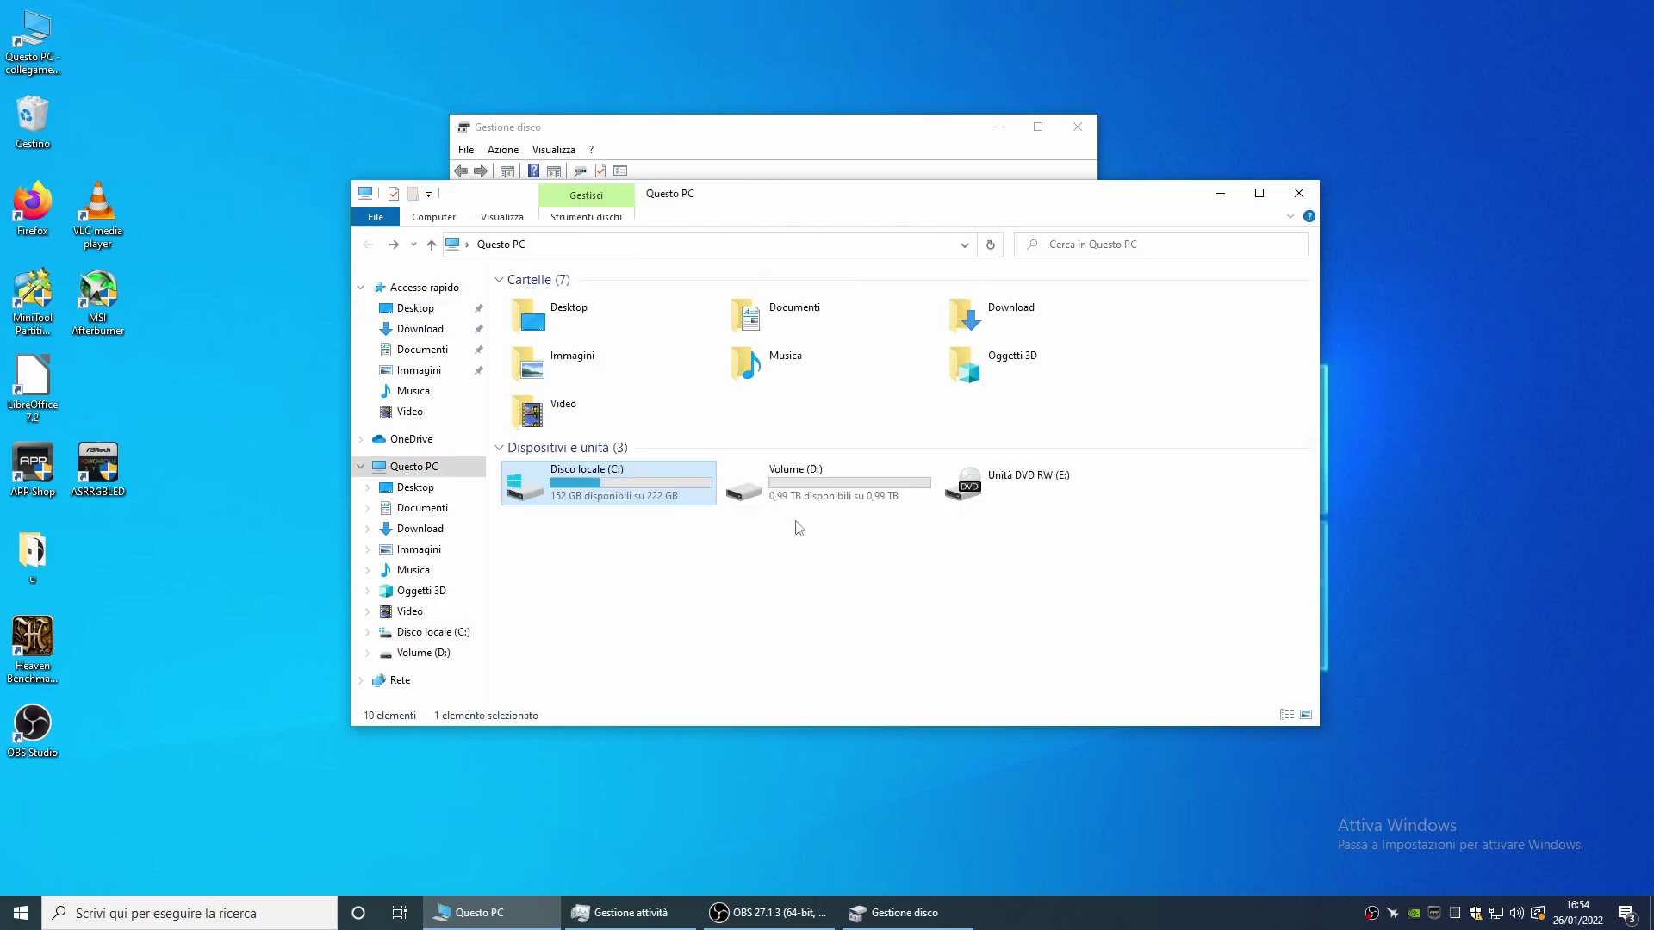
pyautogui.click(836, 576)
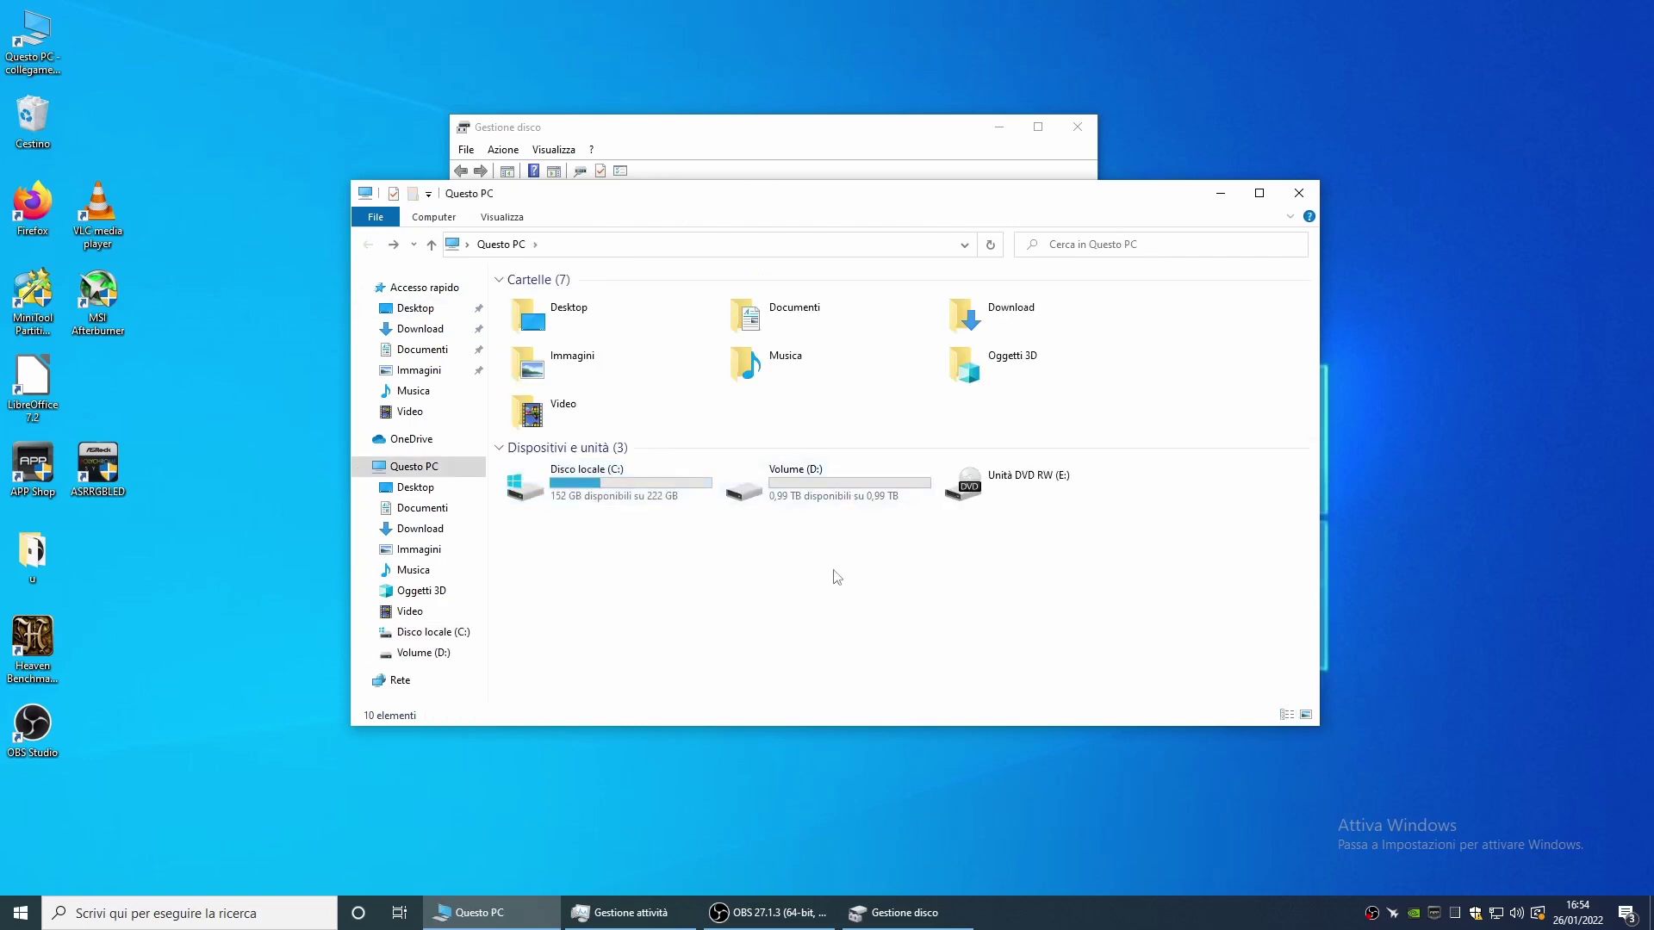
pyautogui.click(1299, 192)
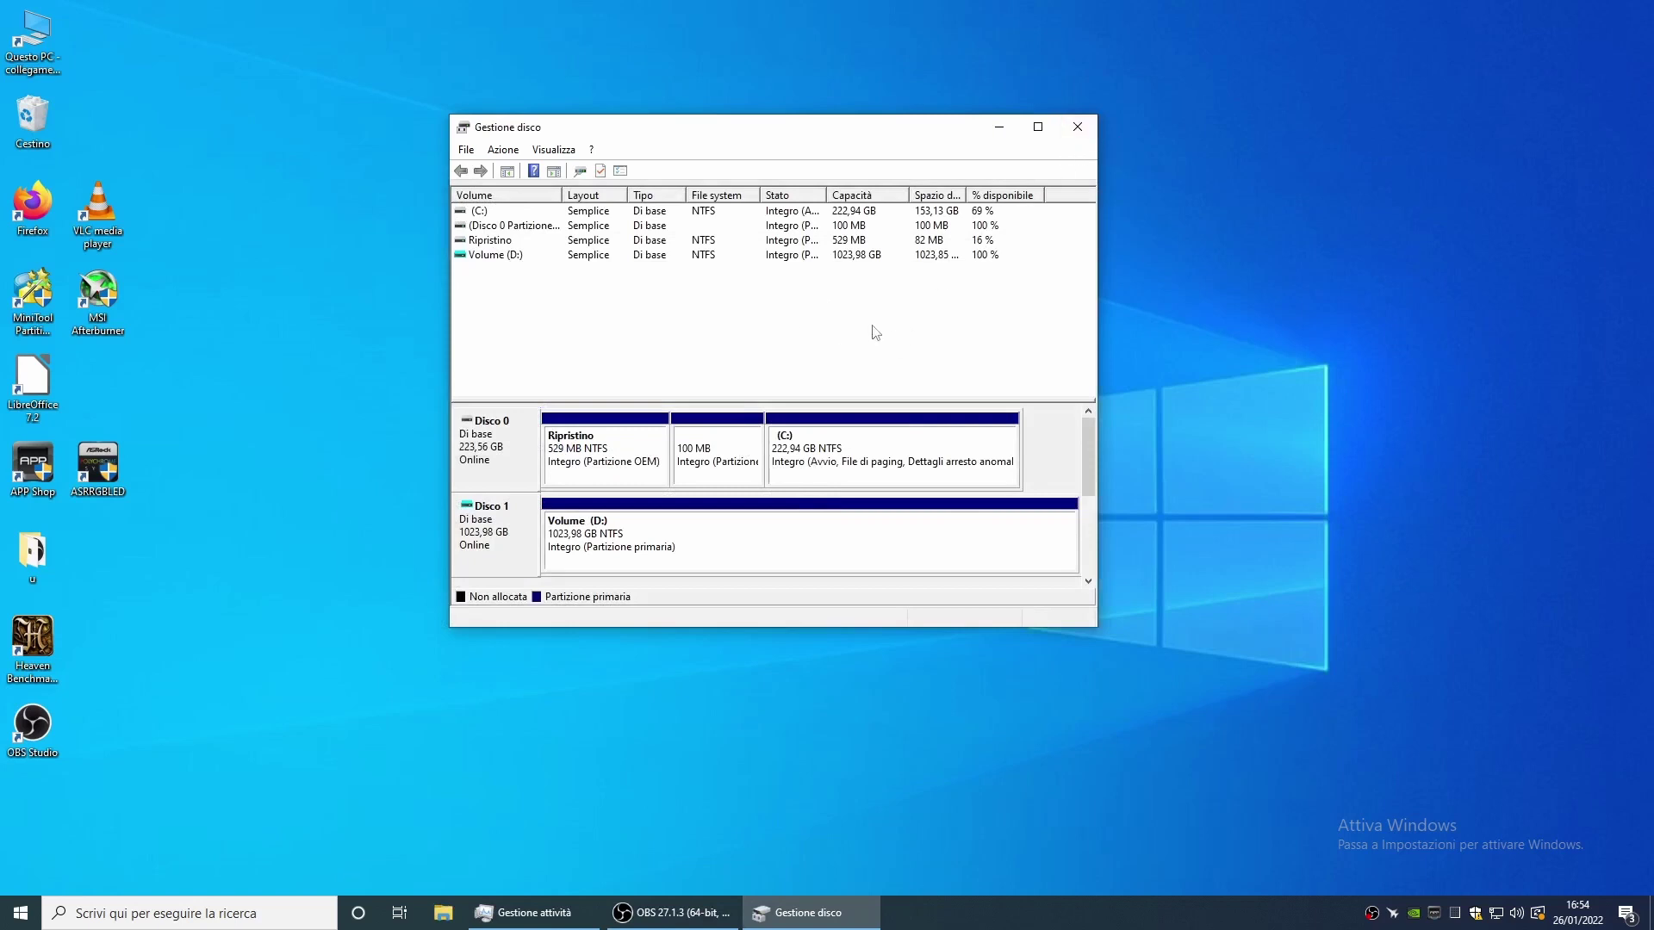
pyautogui.click(1078, 127)
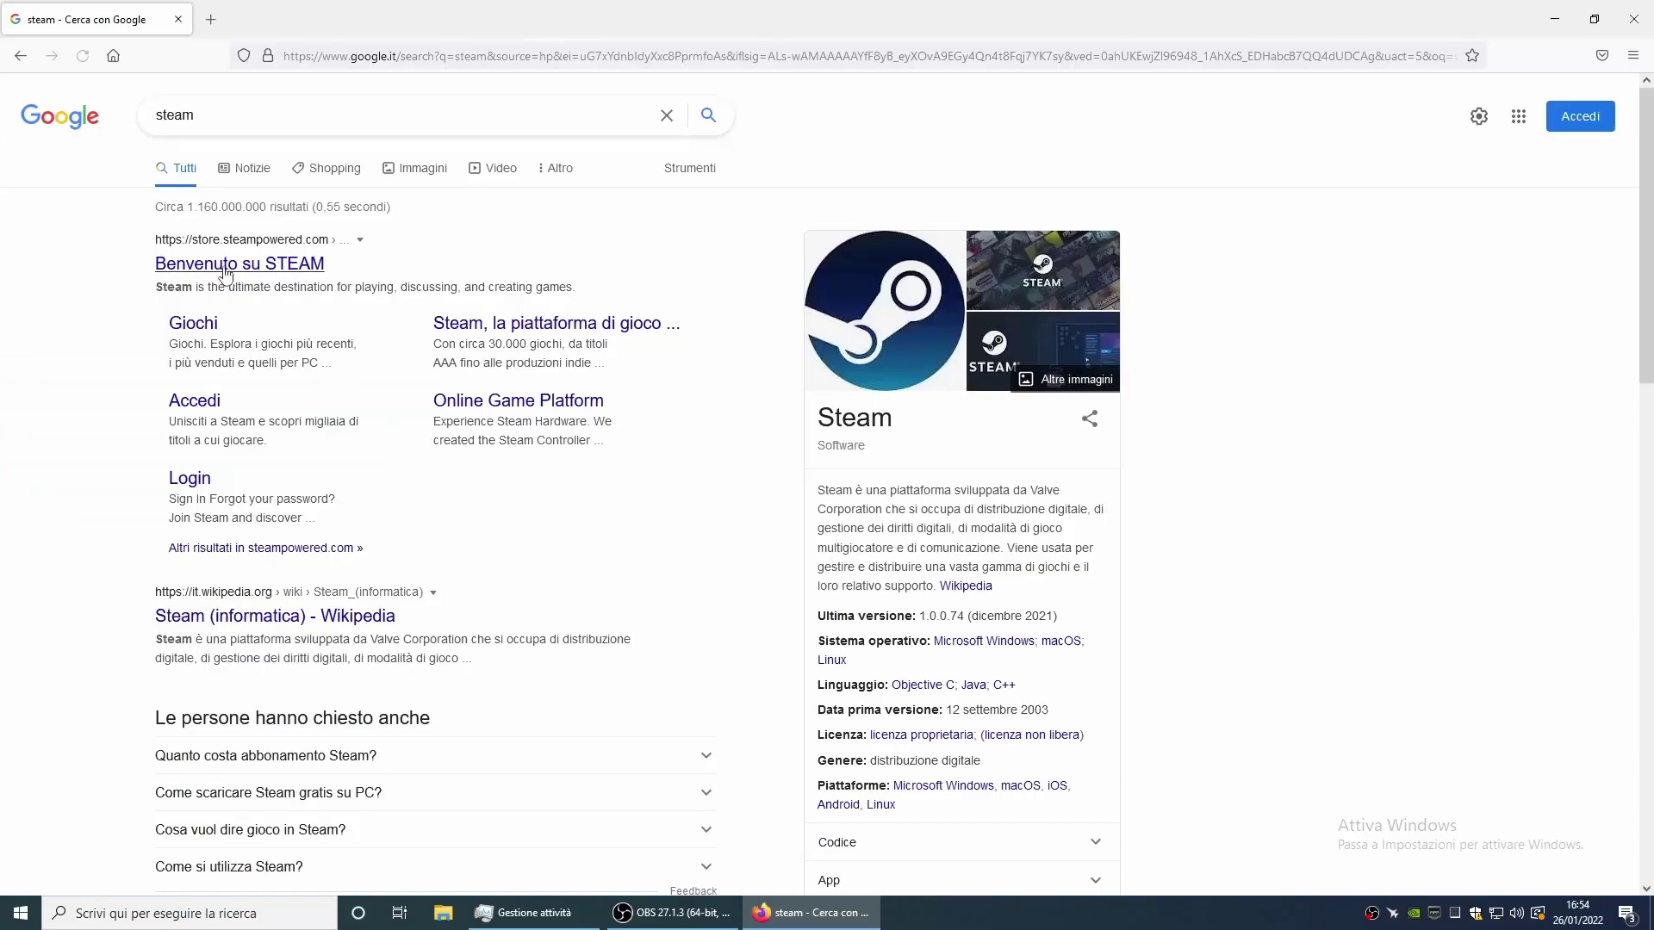
# Download SteamSetup.exe from the official Steam site and save it in the u folder on the Desktop
pyautogui.click(224, 272)
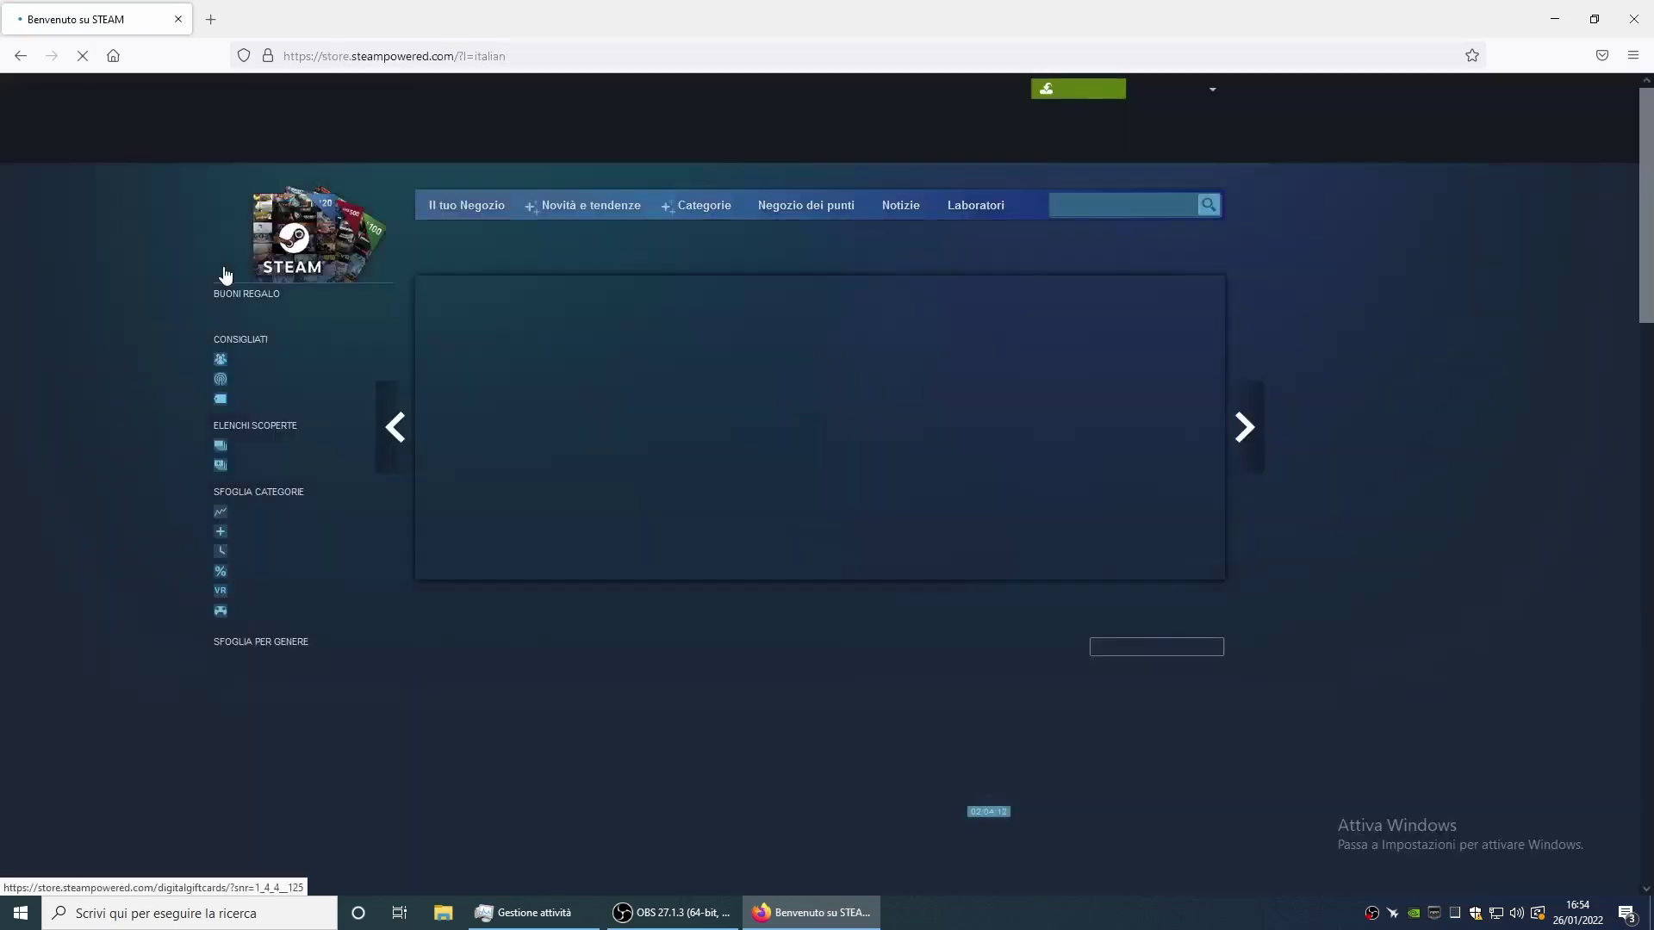
pyautogui.click(1075, 91)
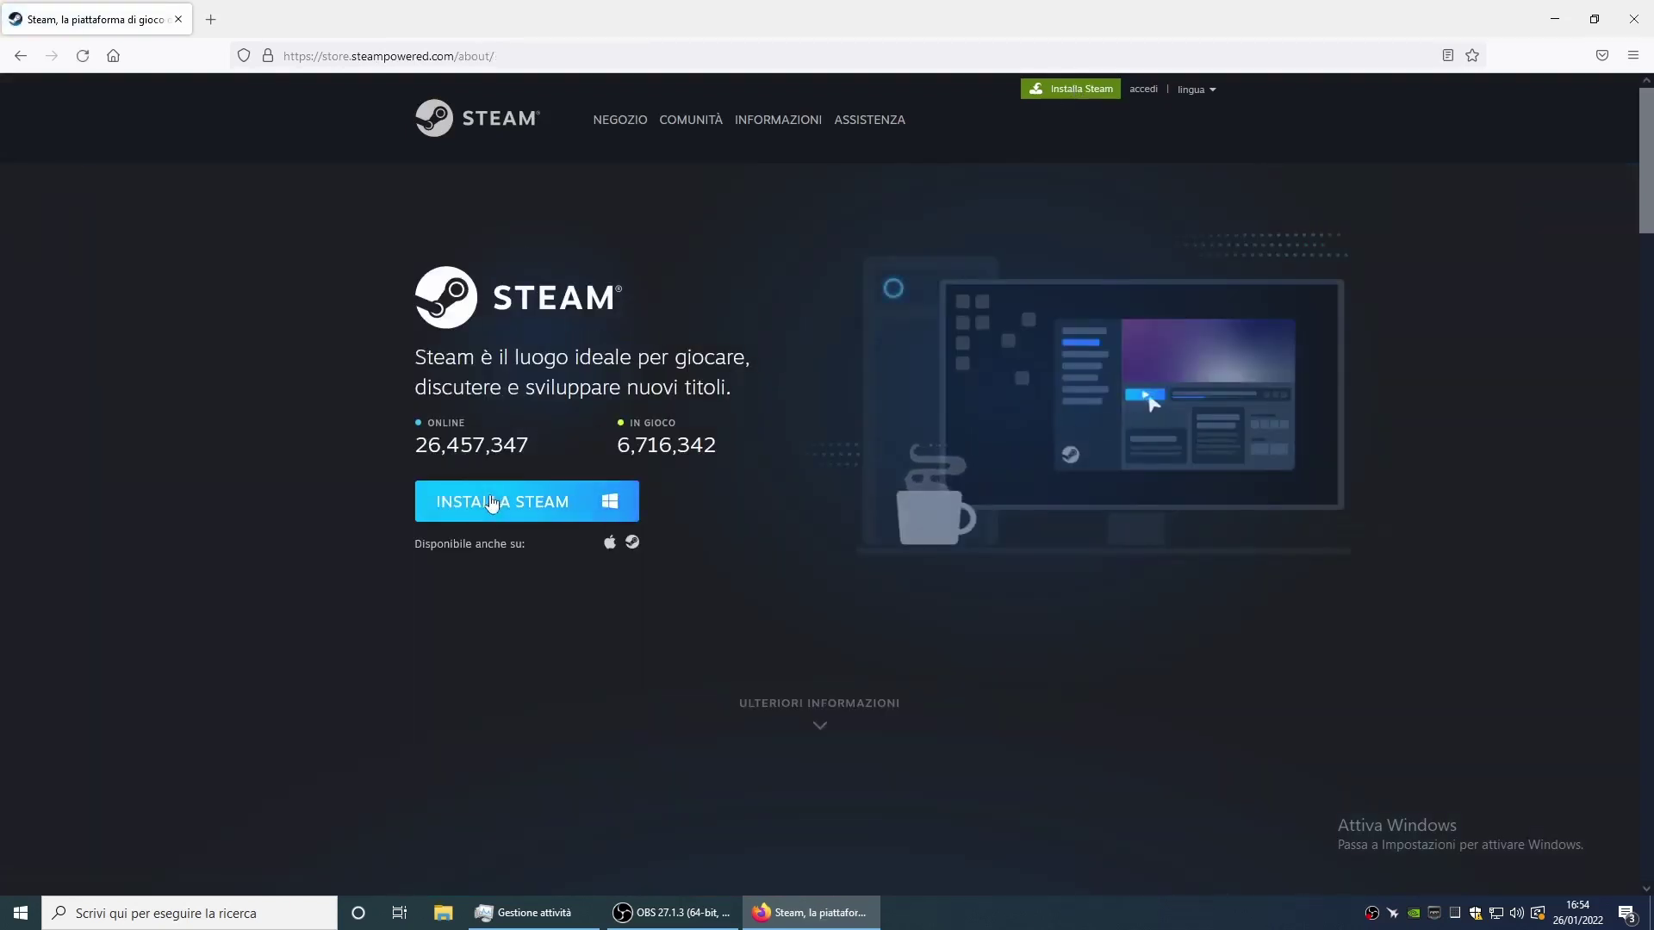
pyautogui.click(484, 506)
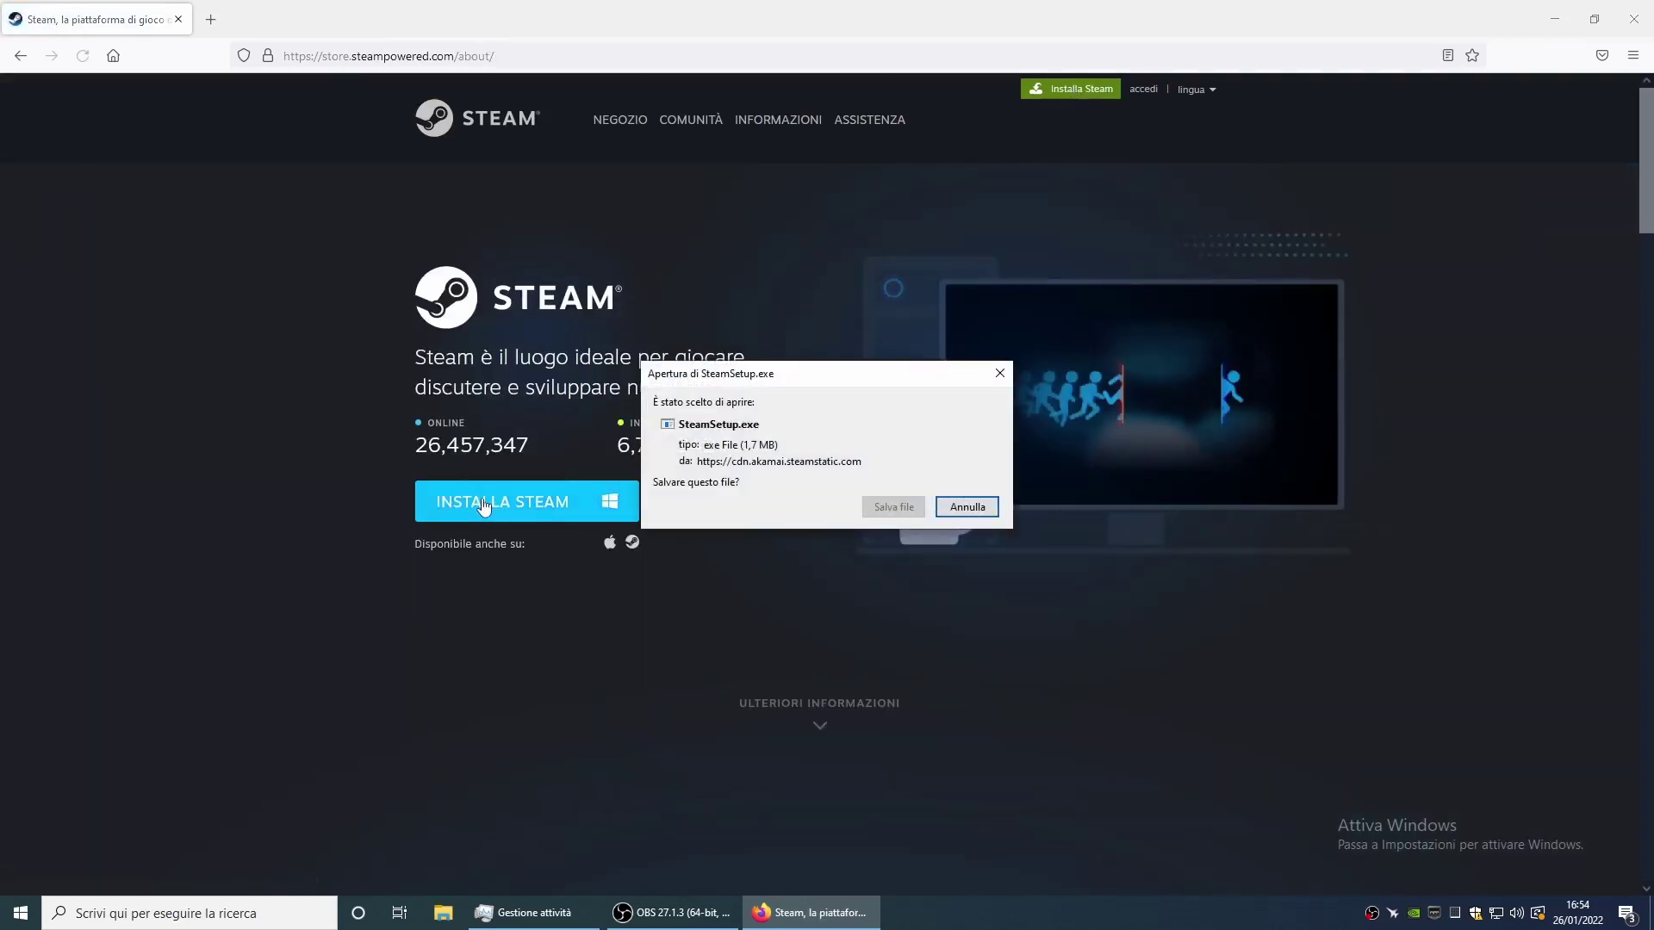
pyautogui.click(892, 508)
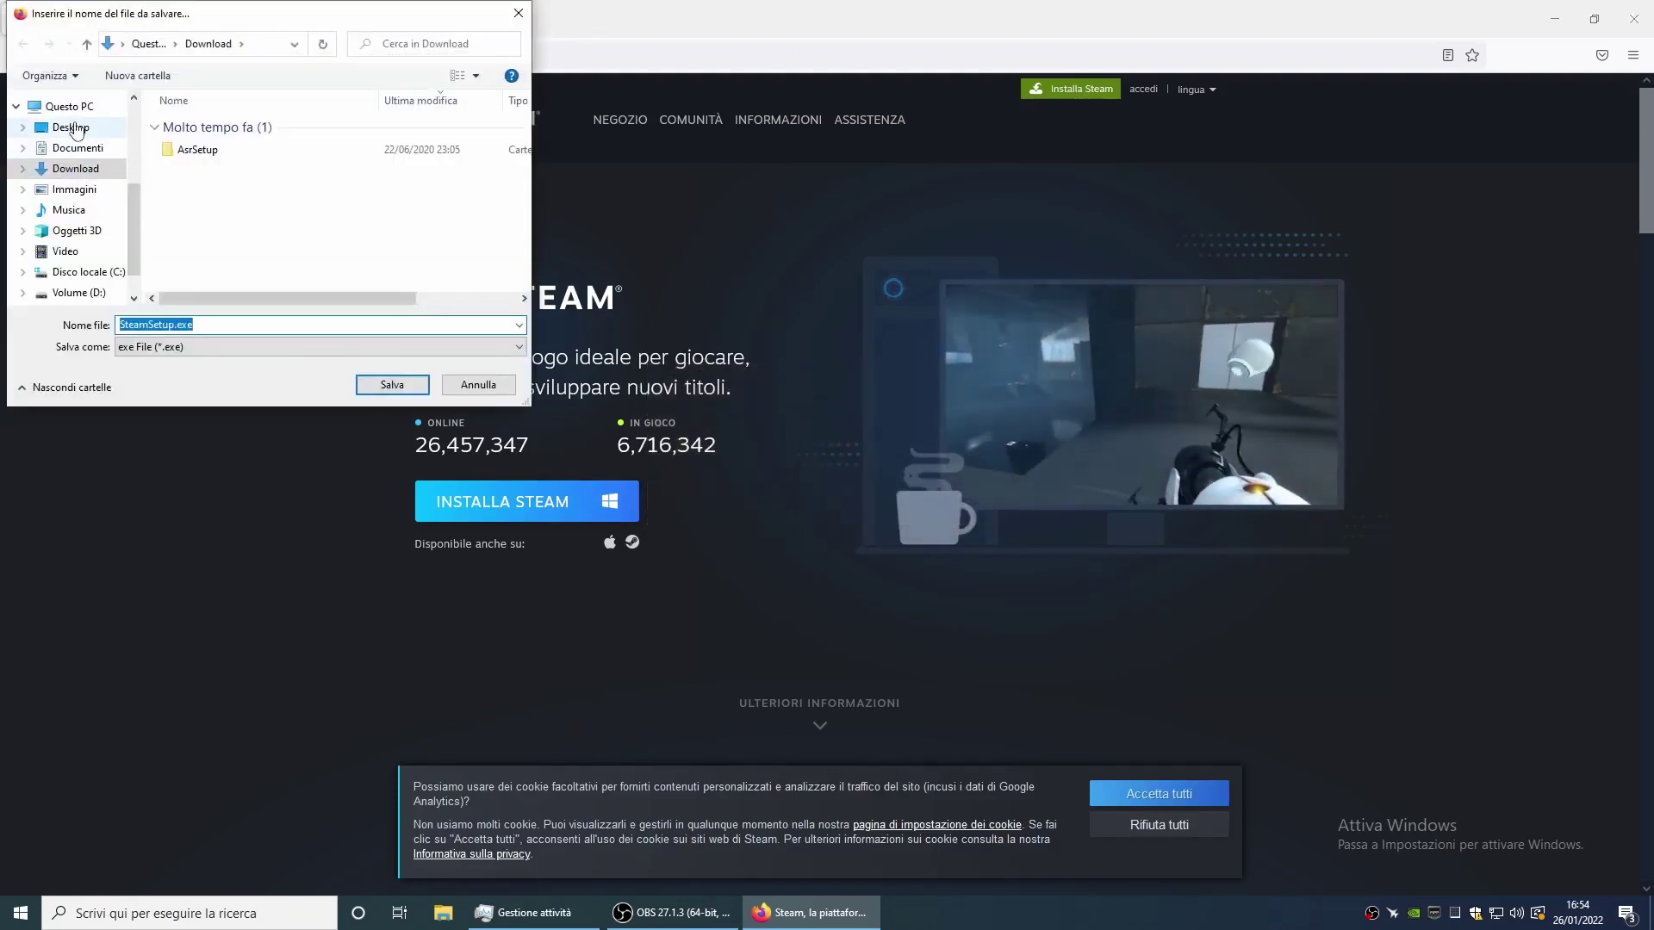
pyautogui.click(73, 127)
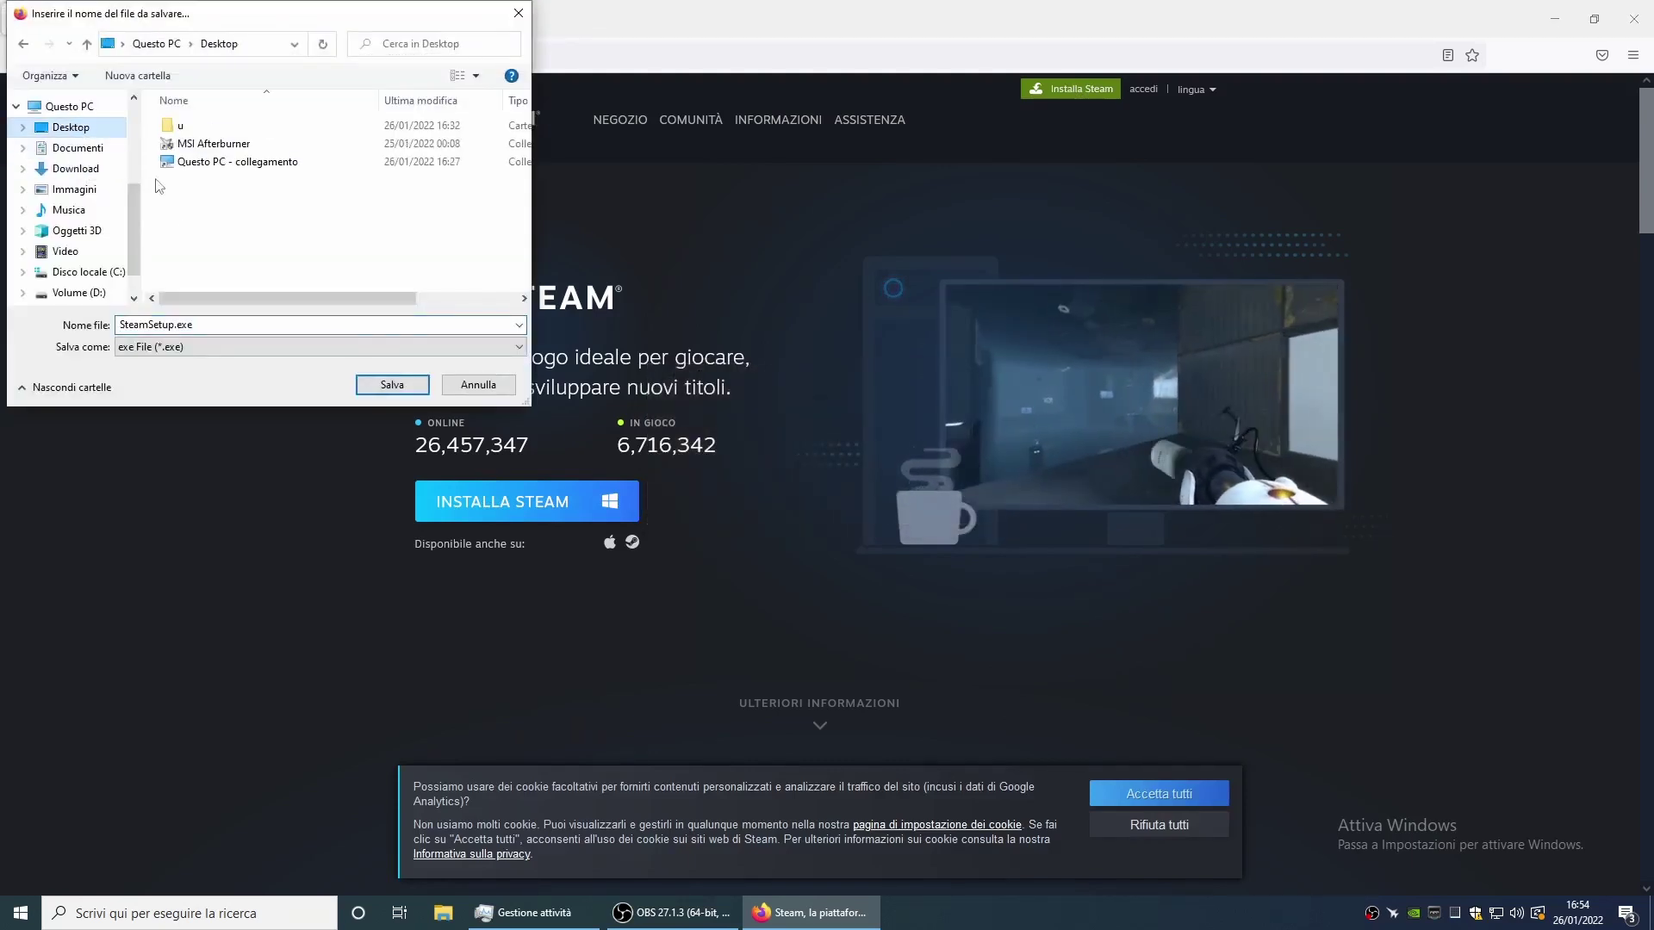
pyautogui.doubleClick(180, 126)
pyautogui.click(393, 385)
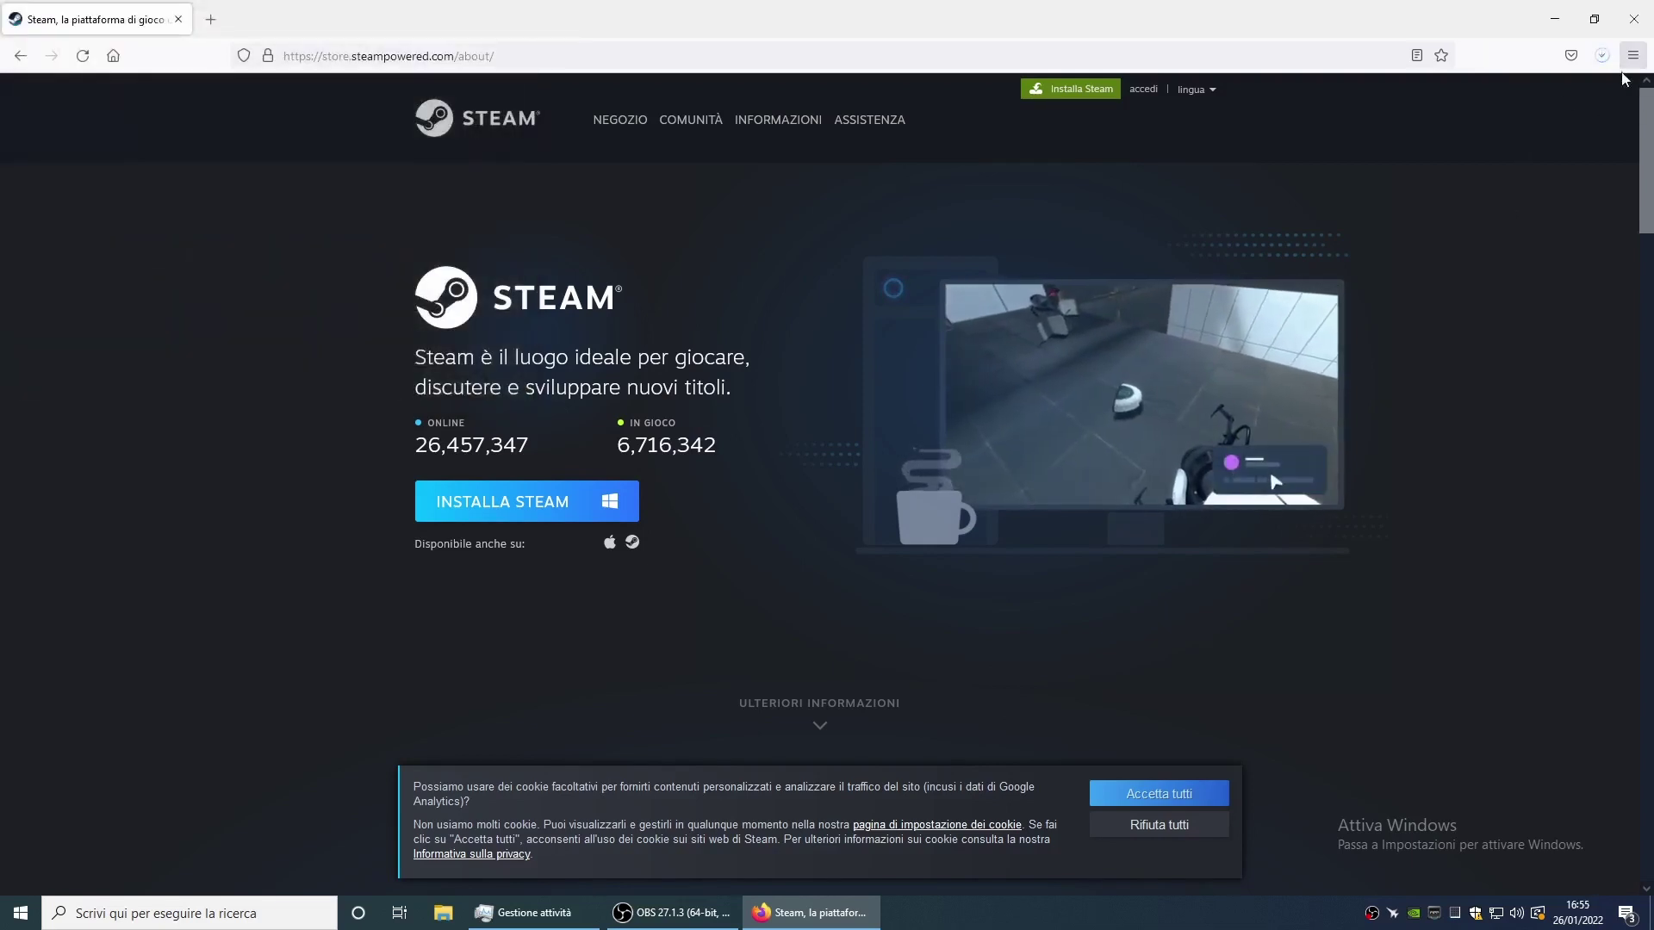
# Show the downloaded SteamSetup.exe in its folder, close the browser, and launch the installer
pyautogui.click(1602, 54)
pyautogui.click(1592, 98)
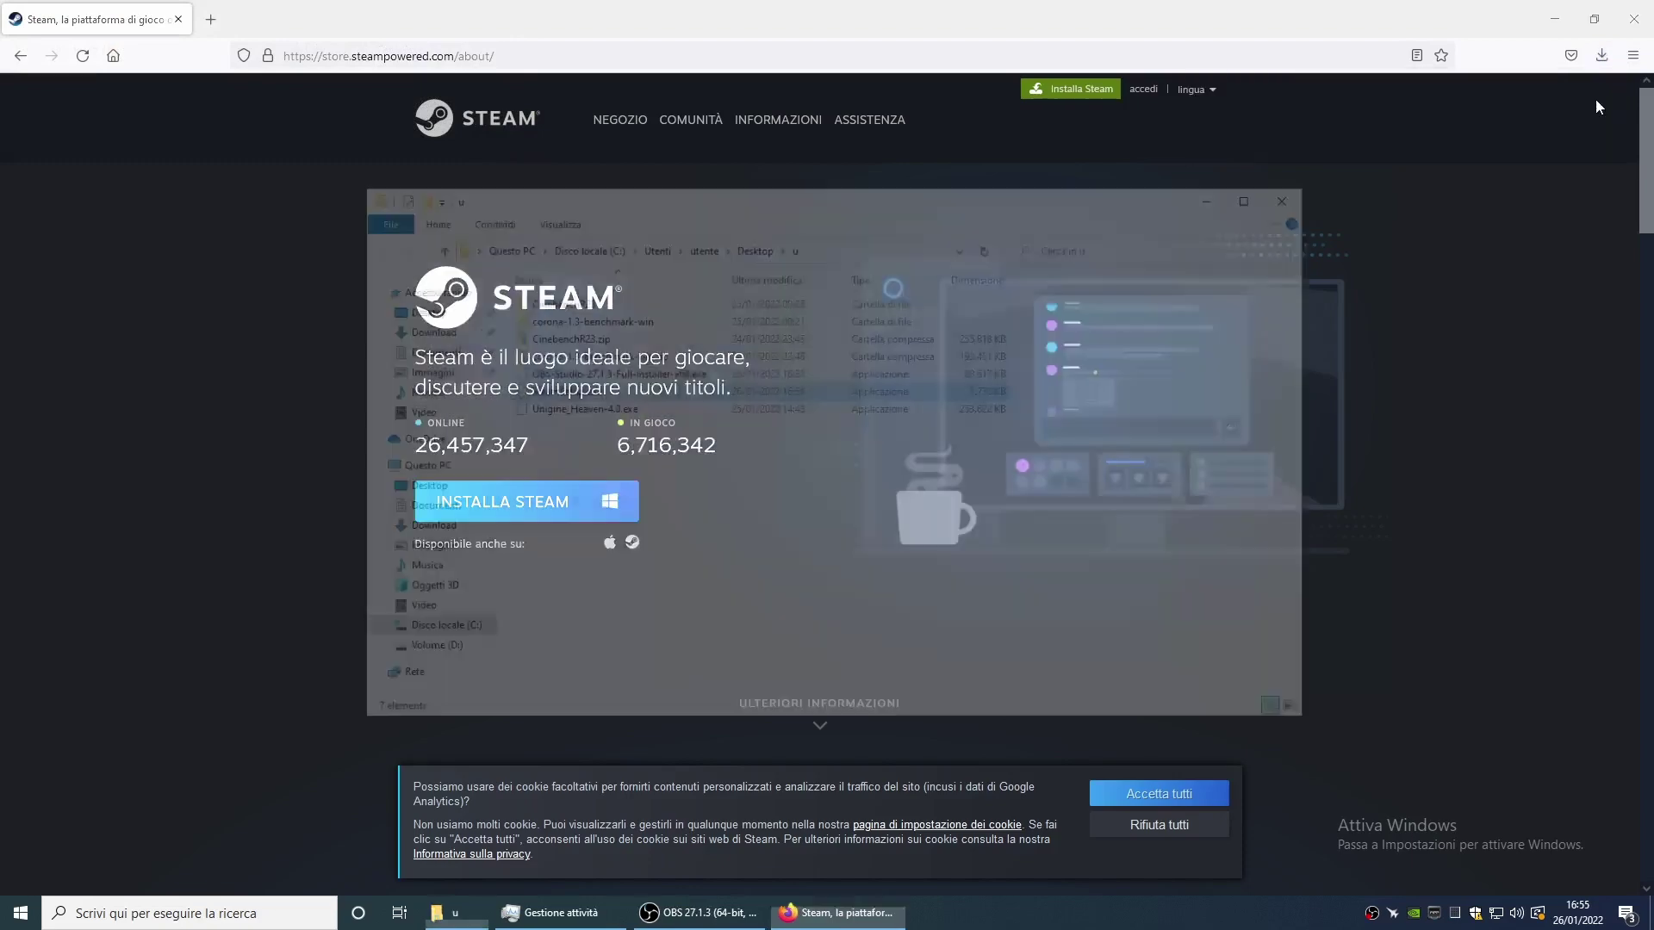
pyautogui.click(1634, 18)
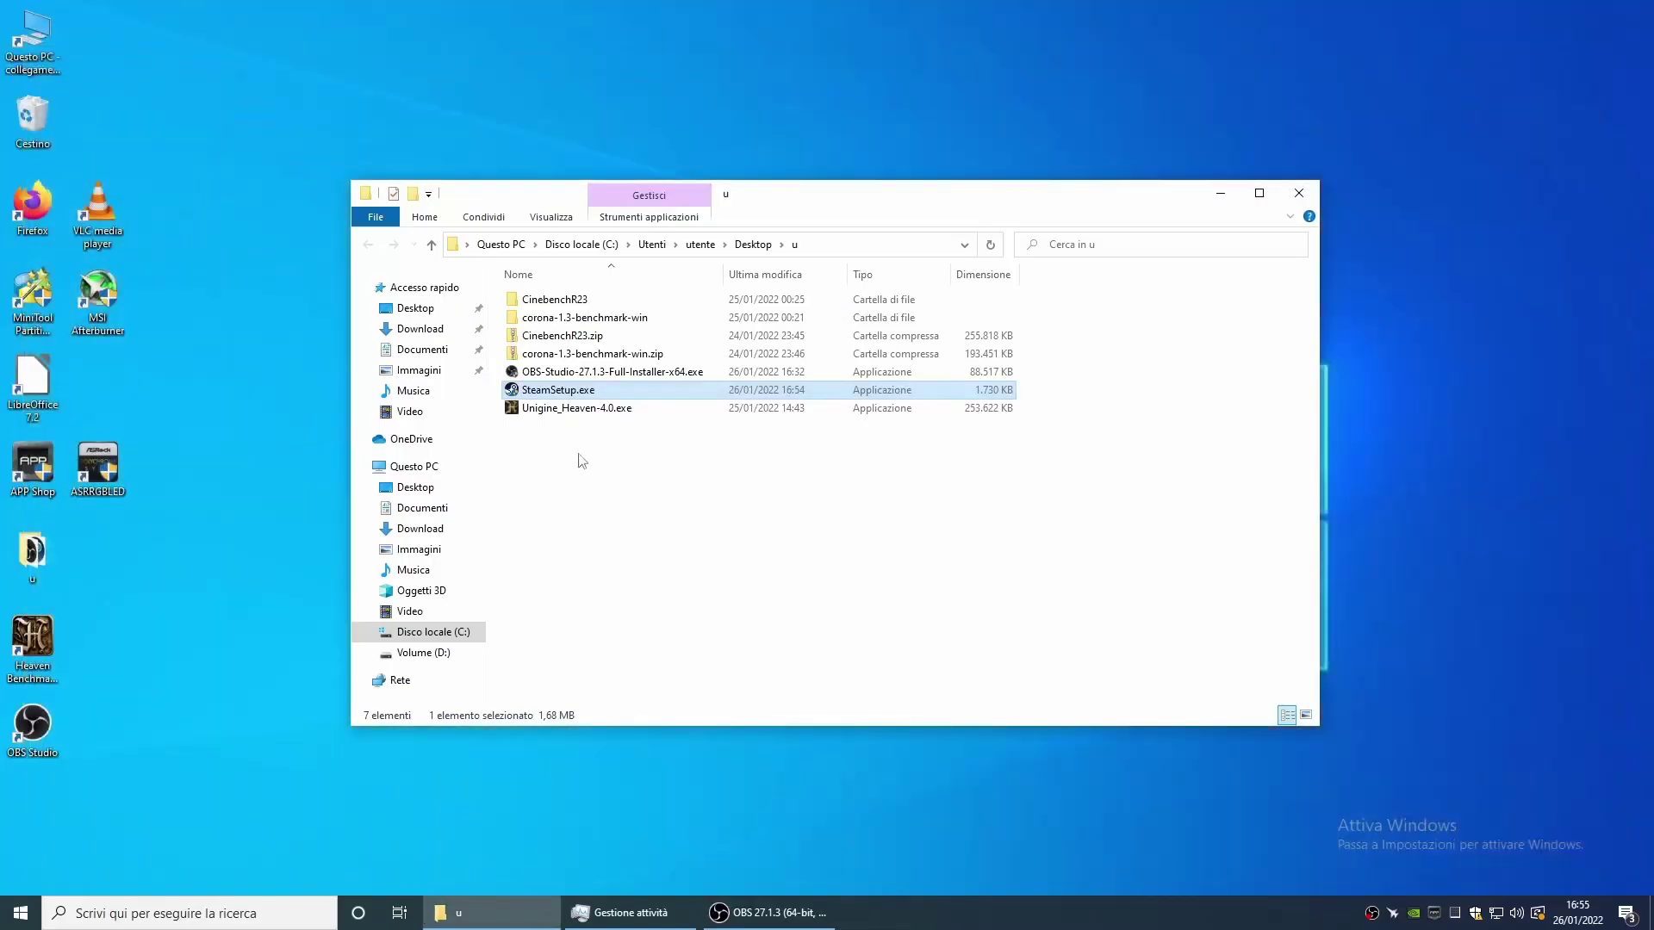
pyautogui.rightClick(550, 392)
pyautogui.click(569, 421)
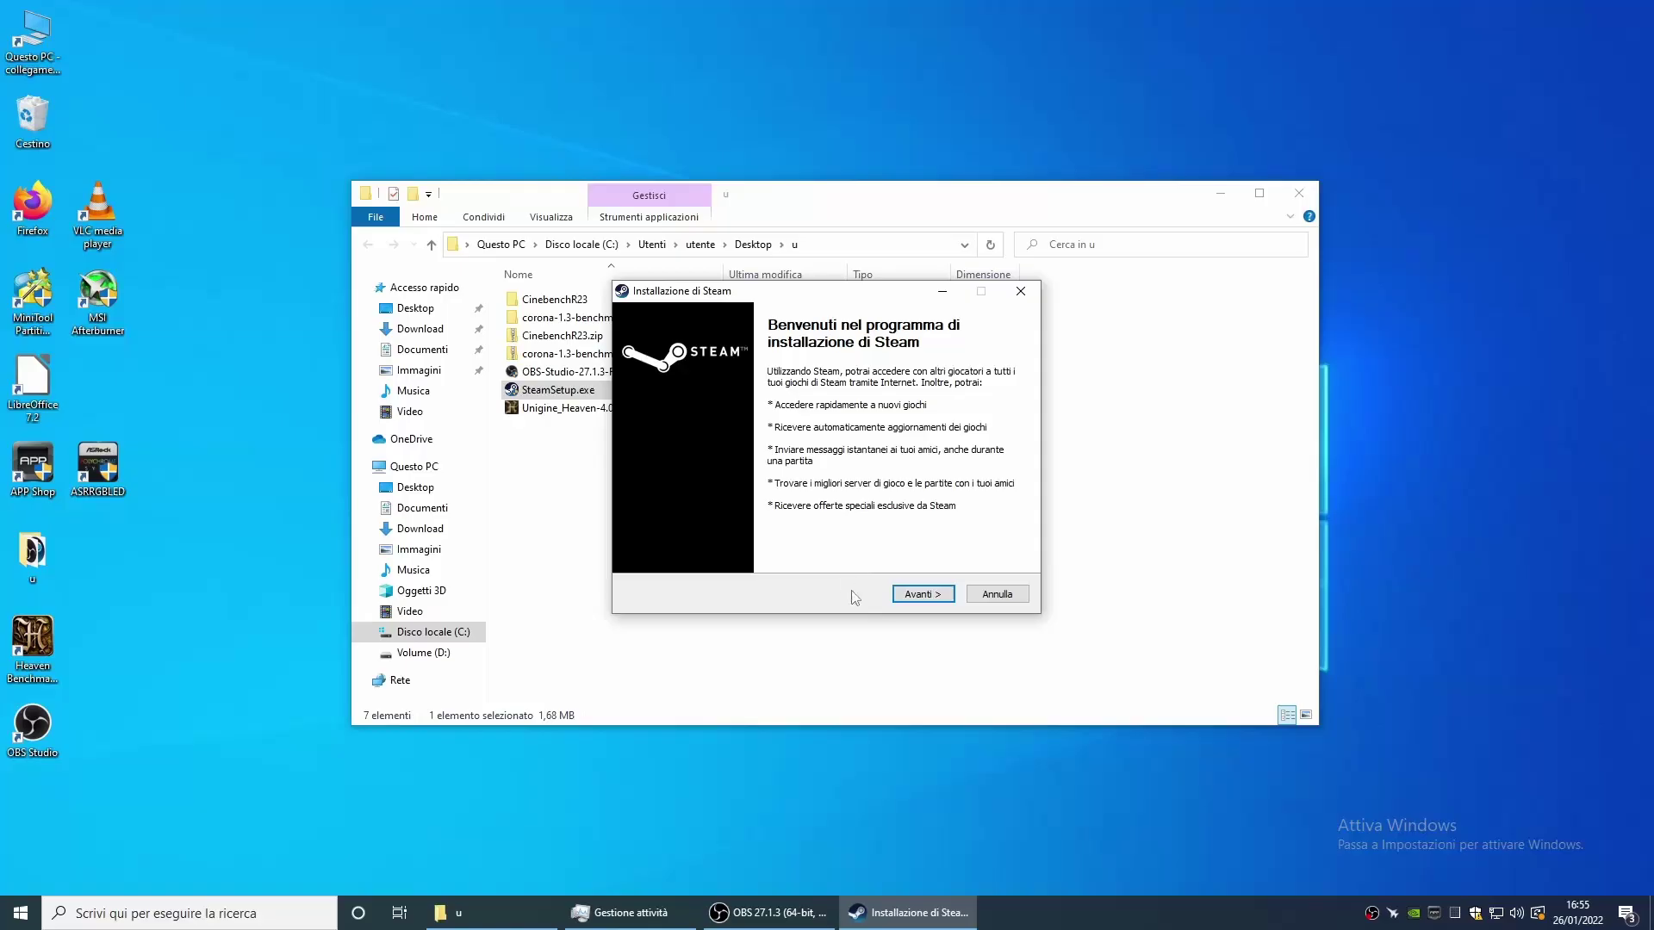
# Install Steam in Italian to D:\Program Files (x86)\Steam and finish the setup without running Steam
pyautogui.click(922, 597)
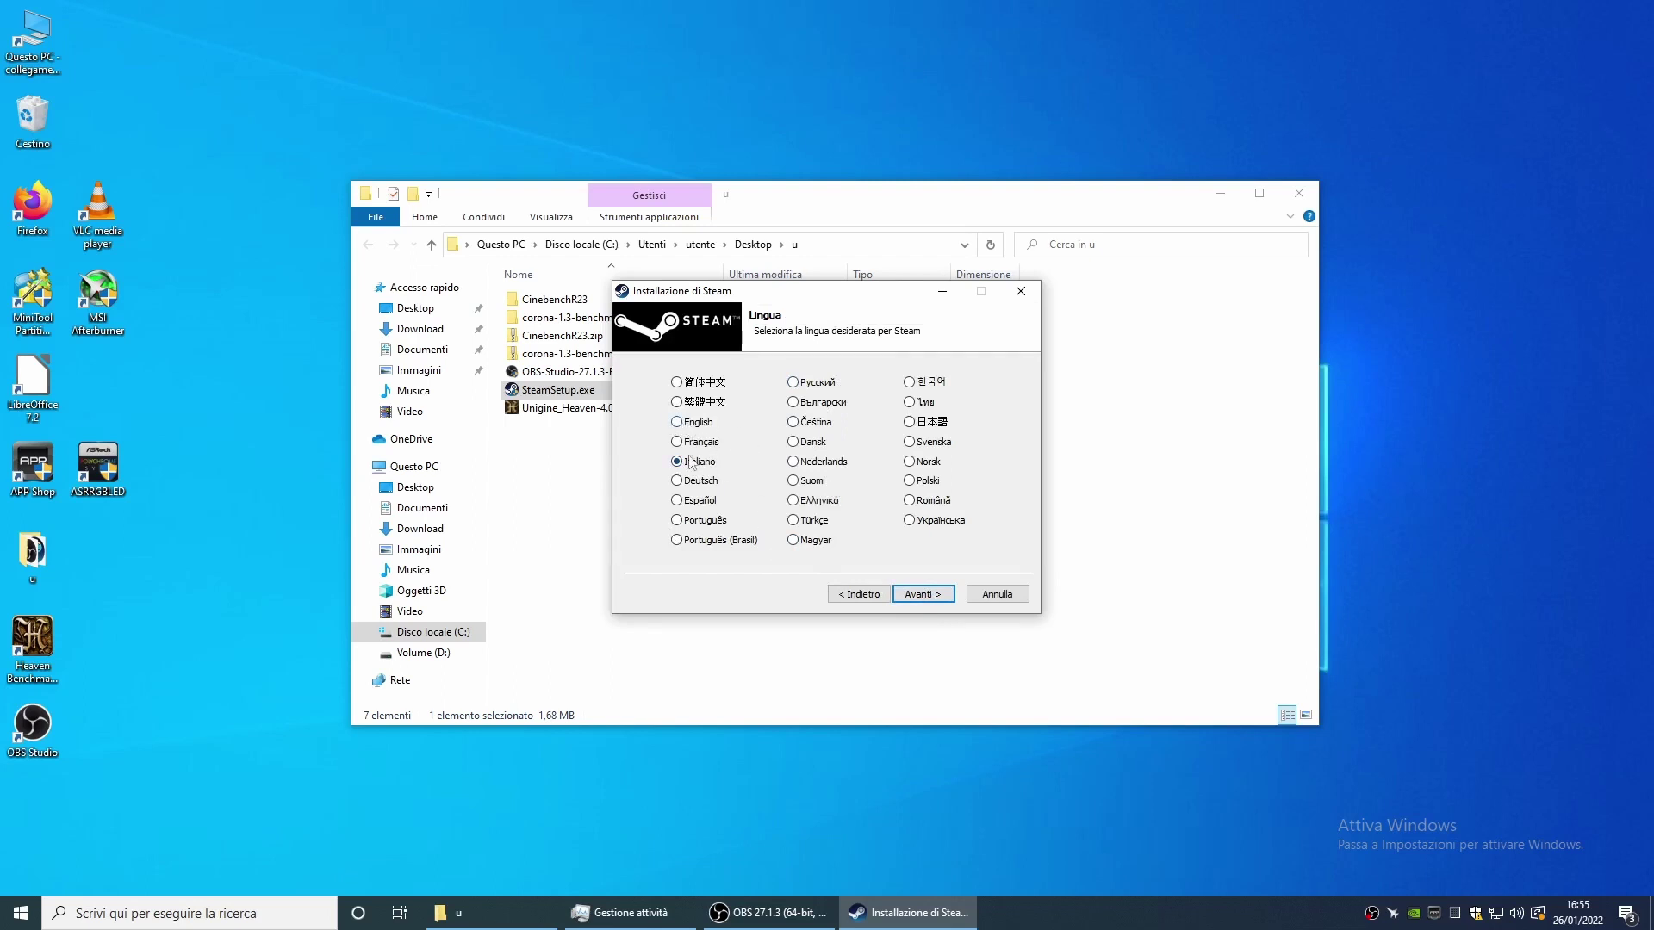
pyautogui.click(935, 595)
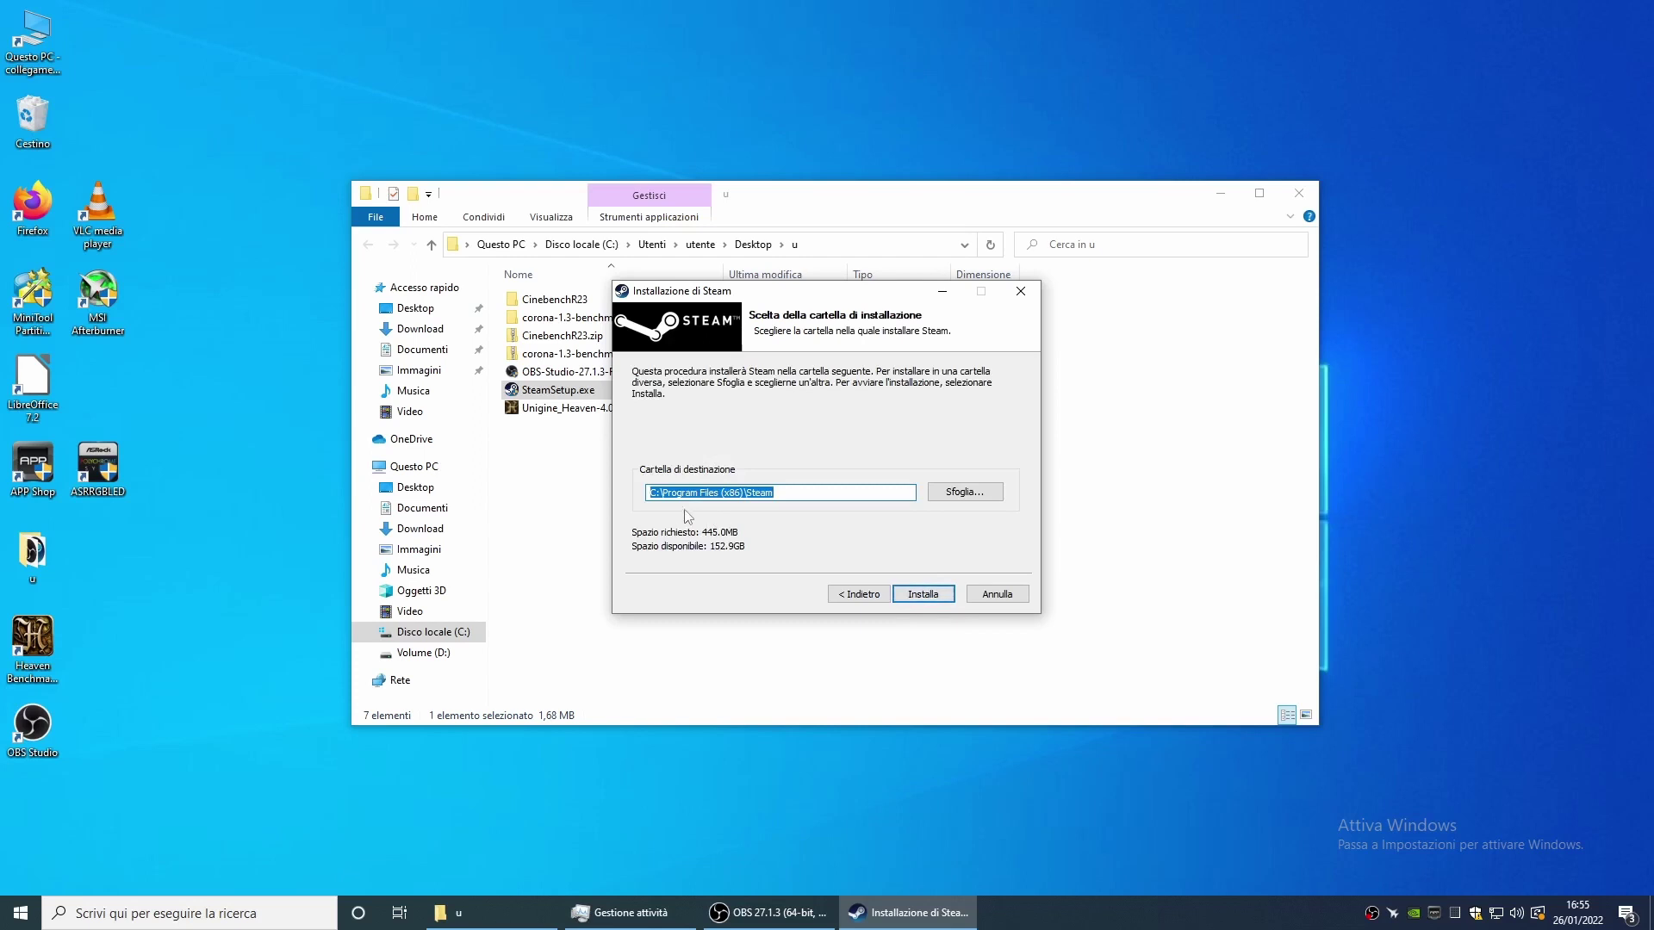
pyautogui.click(656, 495)
pyautogui.write('D')
pyautogui.click(933, 597)
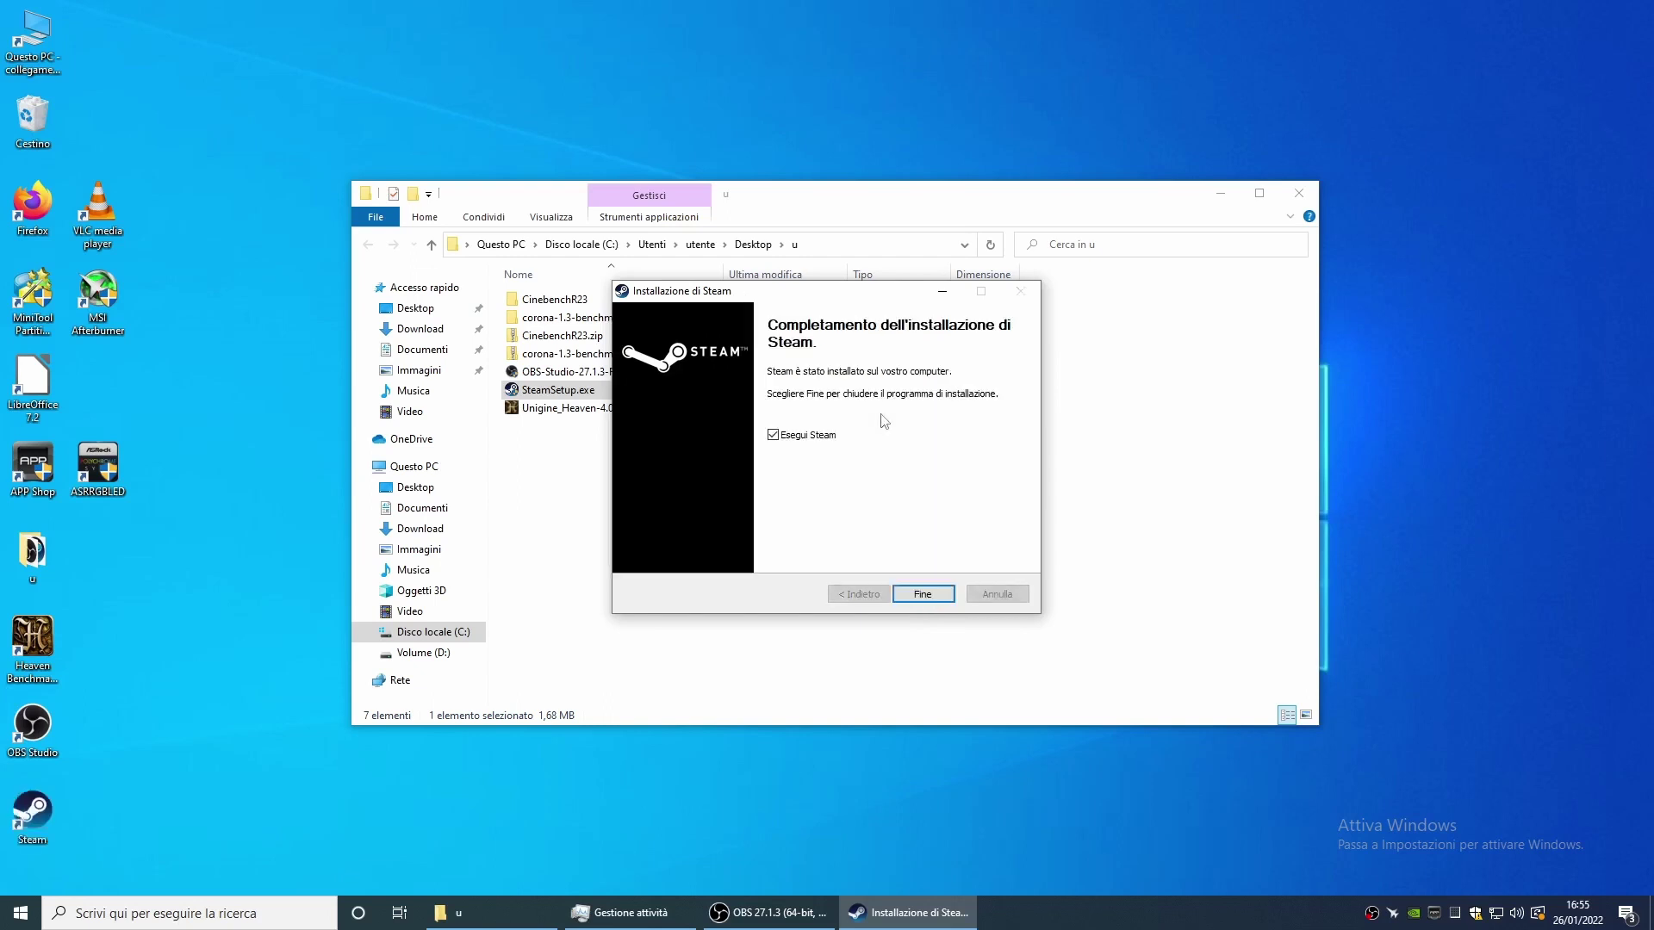
pyautogui.click(814, 439)
pyautogui.click(924, 594)
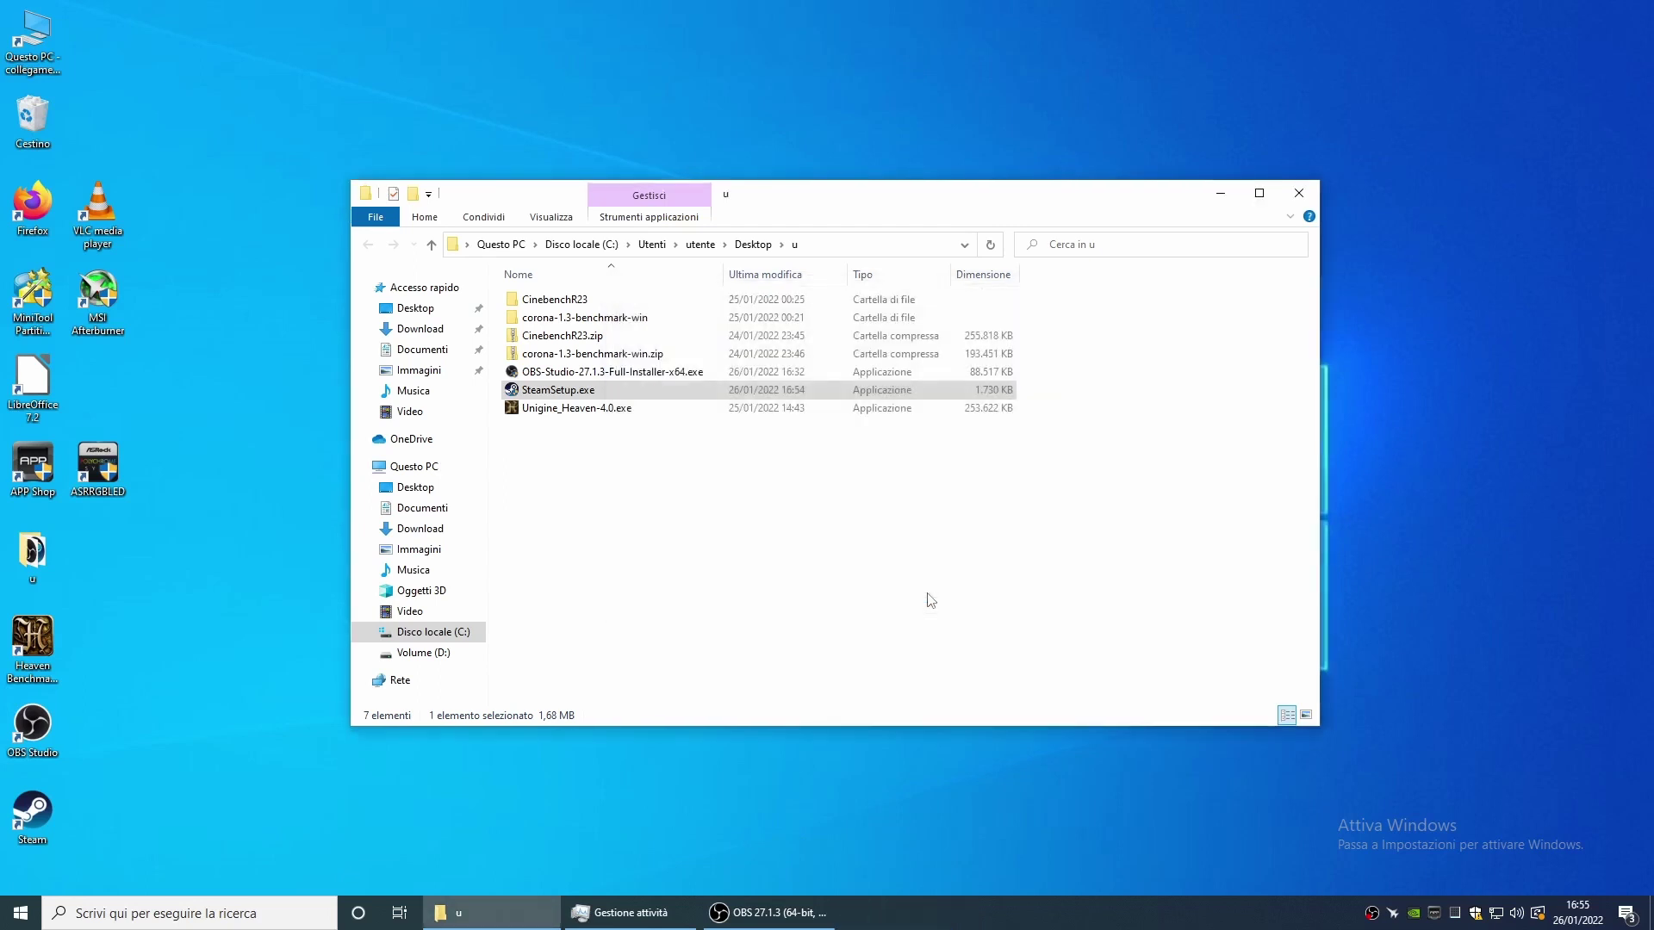
# Inspect the Steam folder inside Program Files (x86) on D: and the drive space in Questo PC
pyautogui.doubleClick(39, 48)
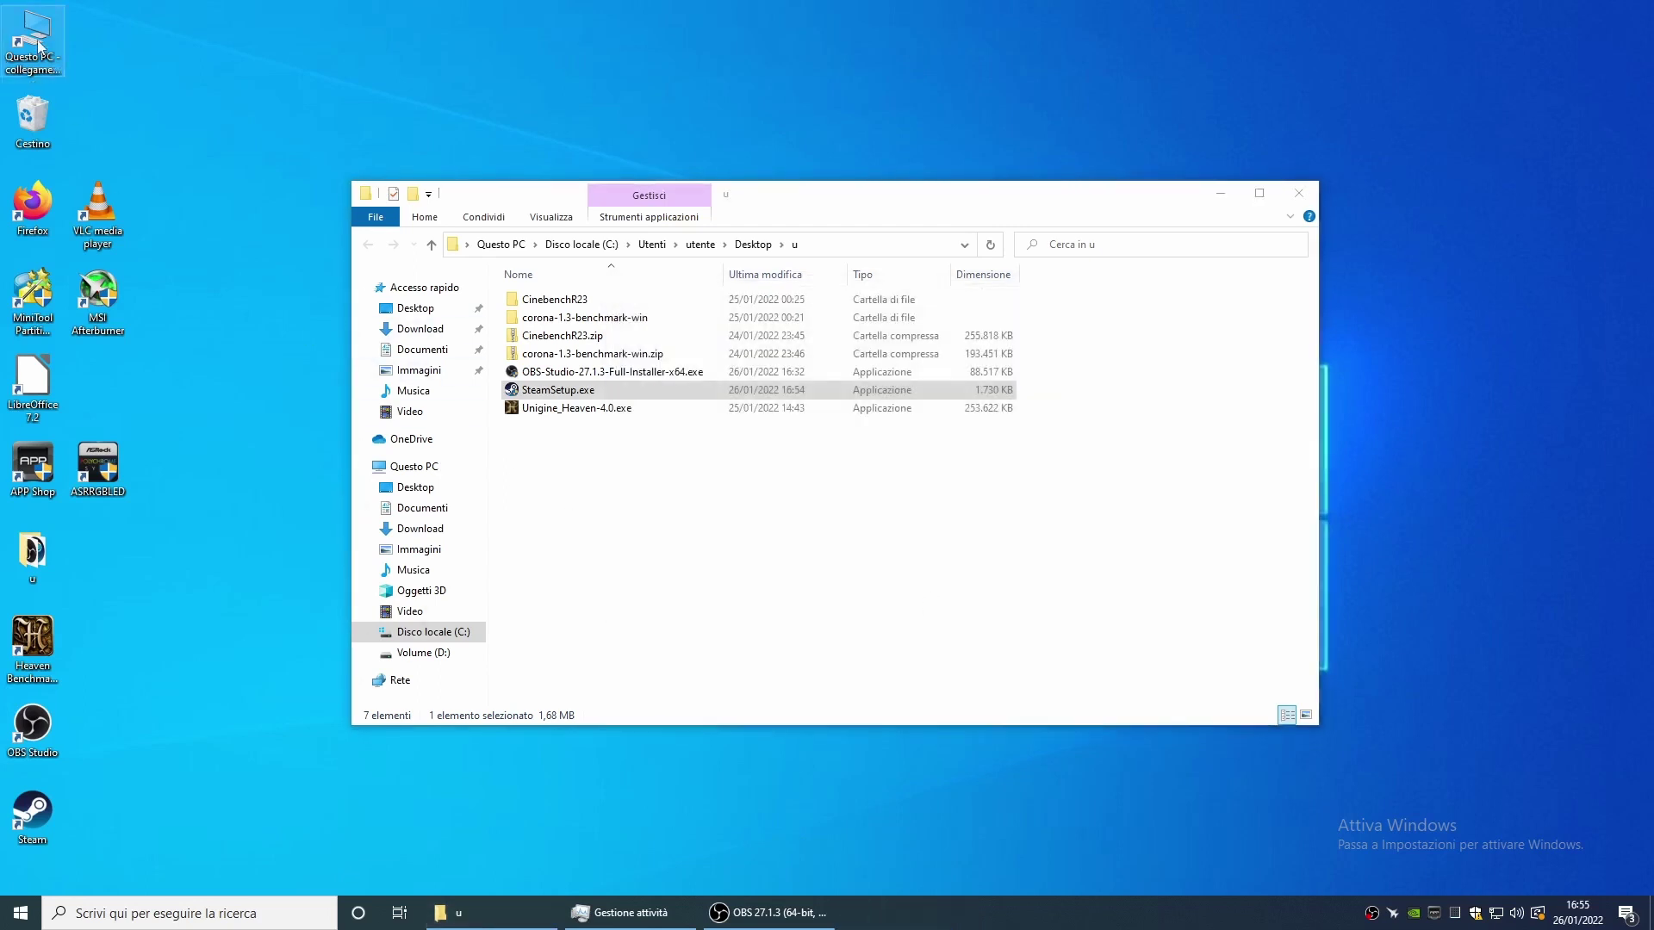
pyautogui.click(777, 507)
pyautogui.doubleClick(777, 506)
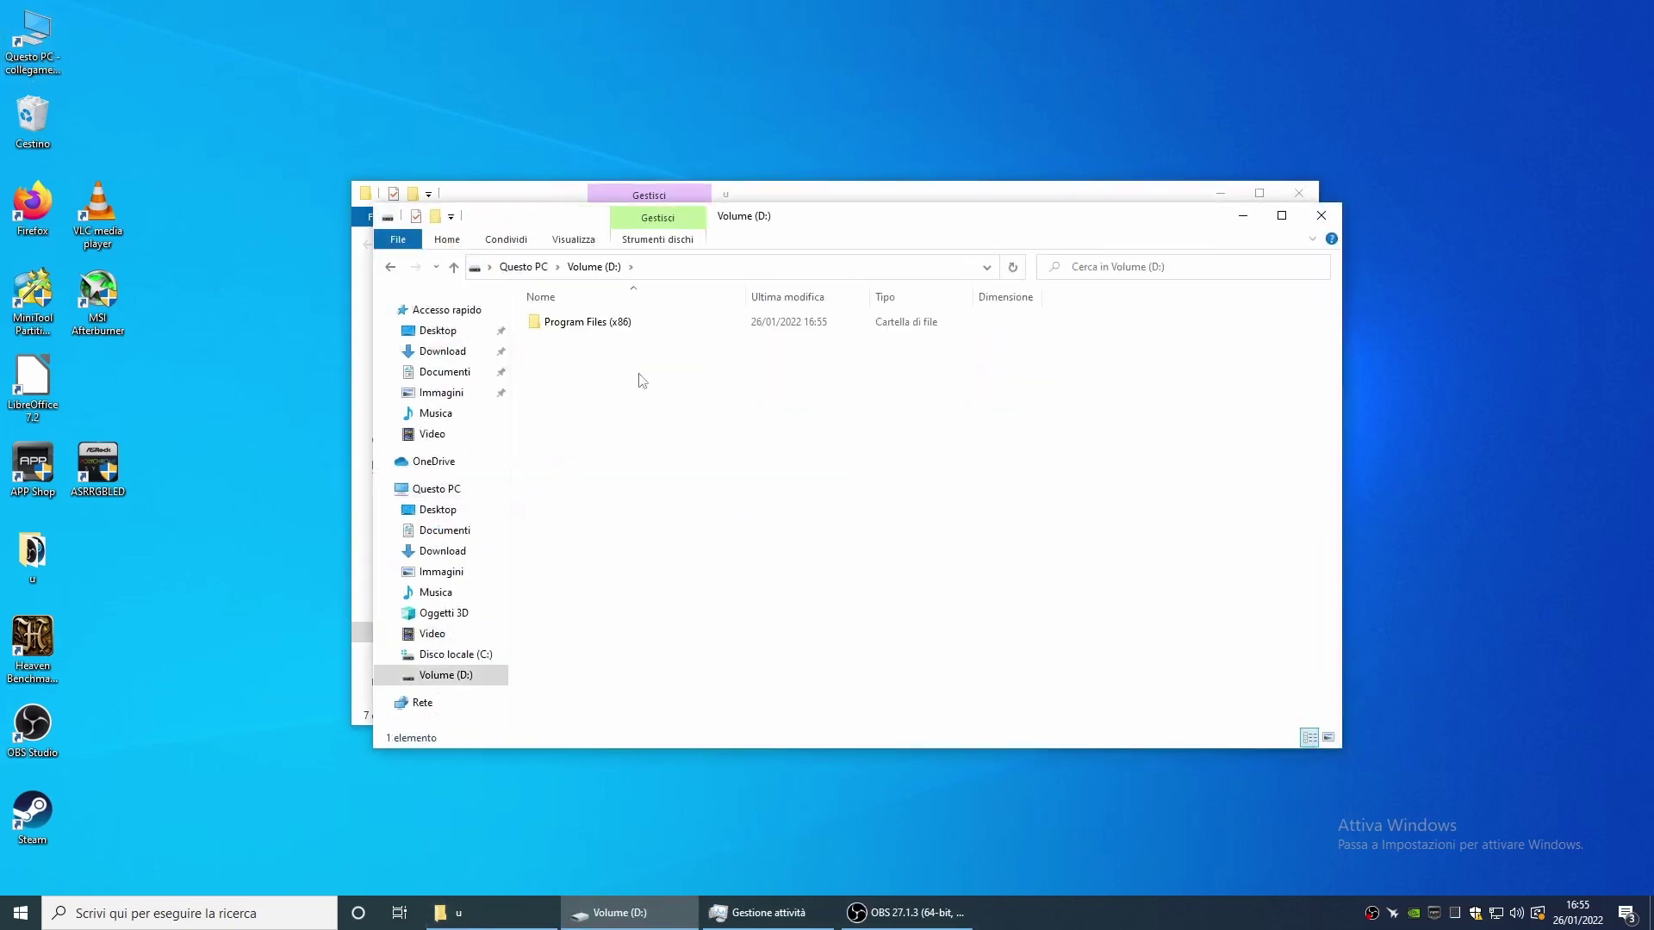
pyautogui.doubleClick(576, 323)
pyautogui.doubleClick(549, 325)
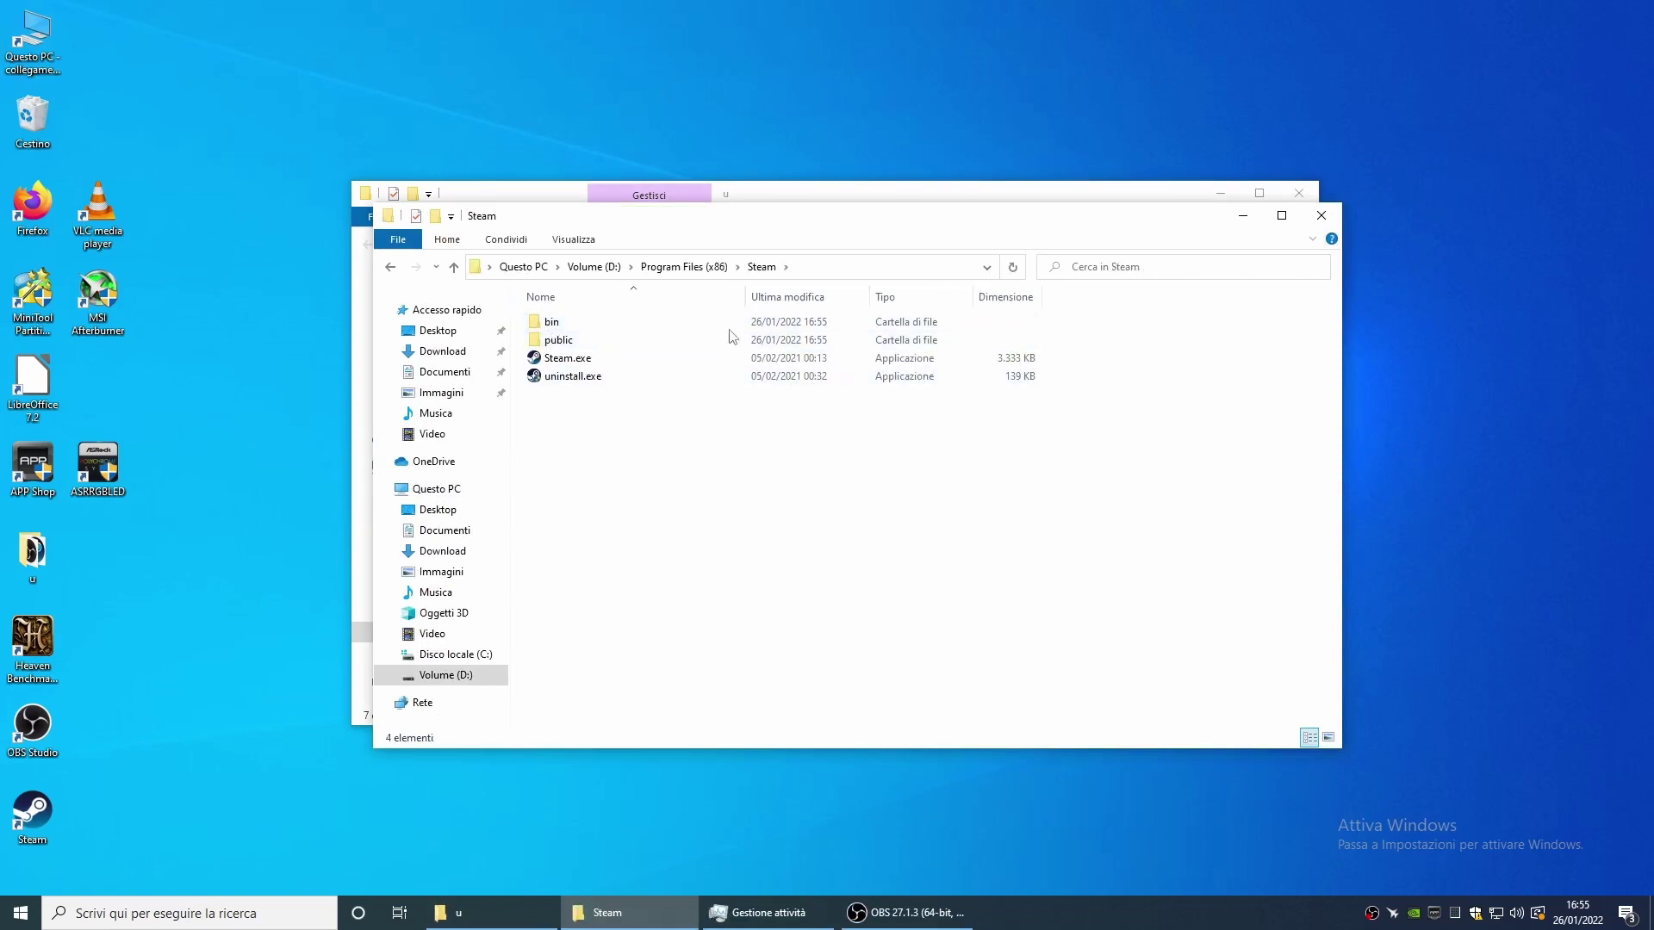
pyautogui.click(533, 267)
pyautogui.click(758, 629)
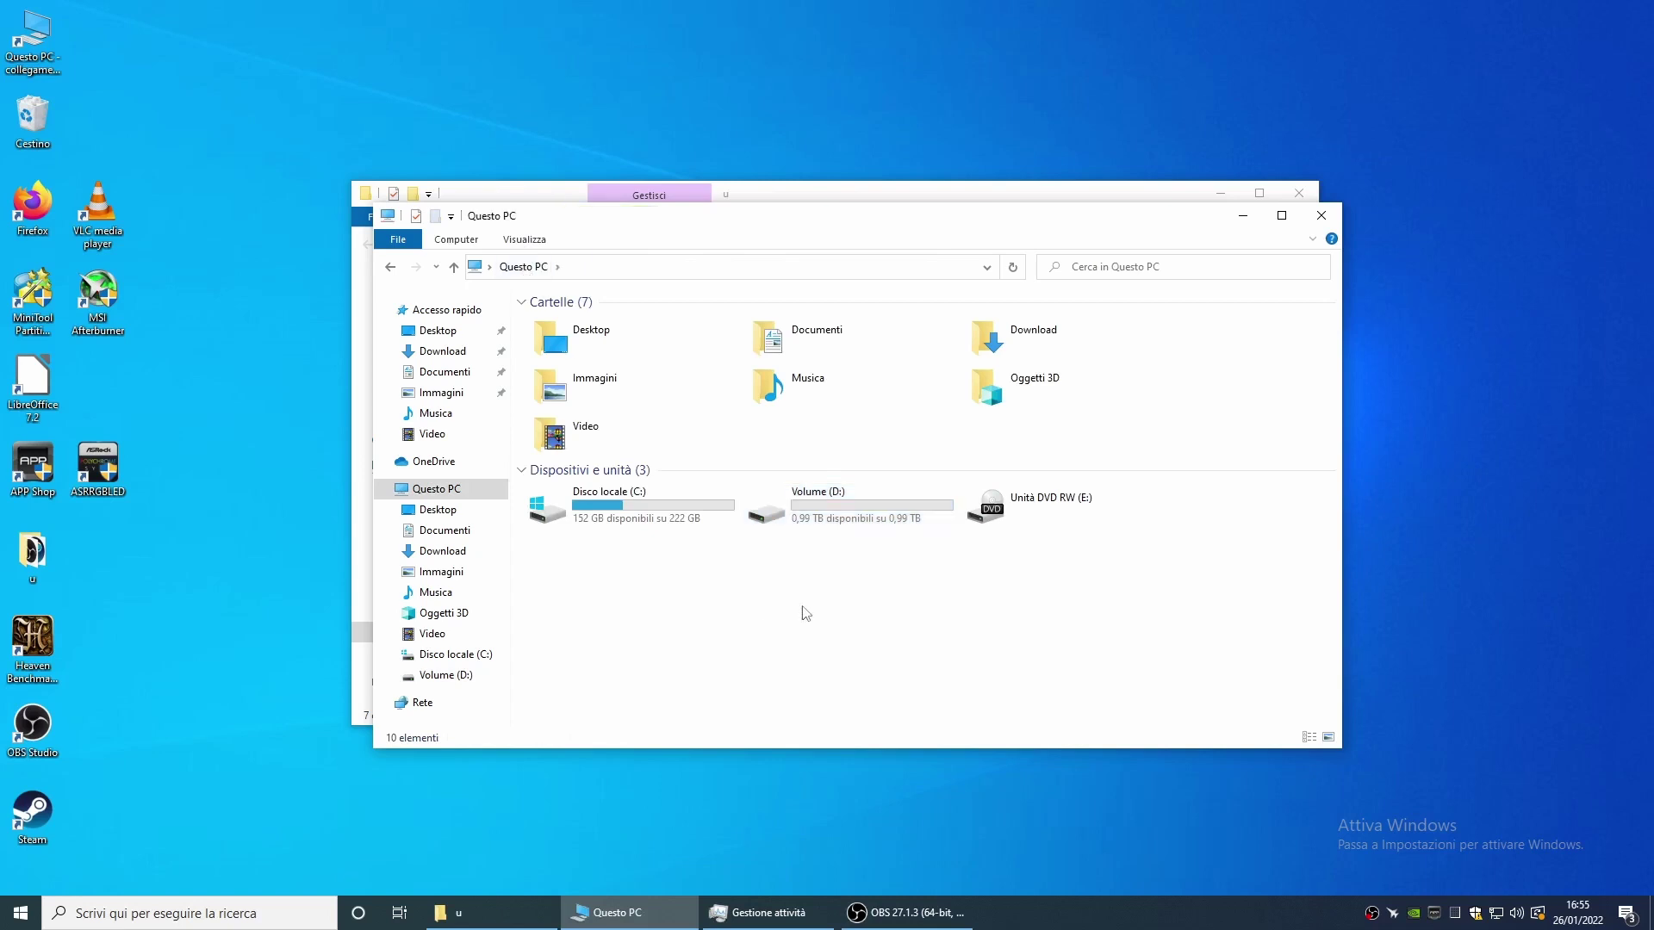
# Close both File Explorer windows and move the Steam desktop shortcut beside the OBS Studio shortcut
pyautogui.click(1320, 215)
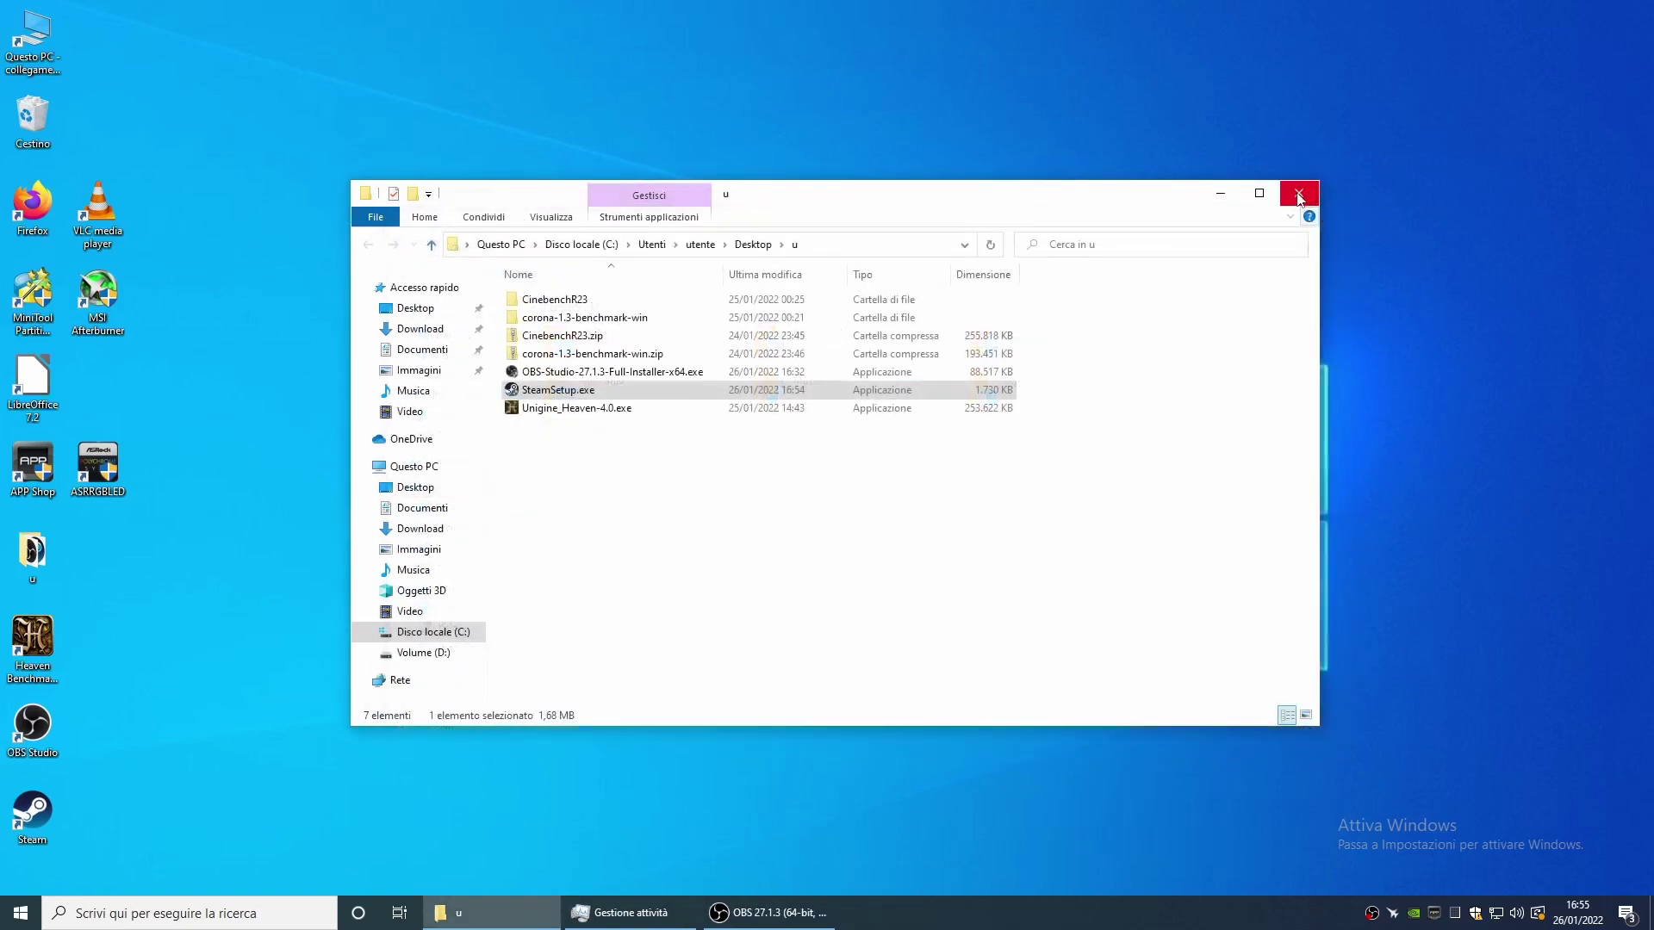
pyautogui.click(1301, 193)
pyautogui.moveTo(32, 814); pyautogui.dragTo(109, 727)
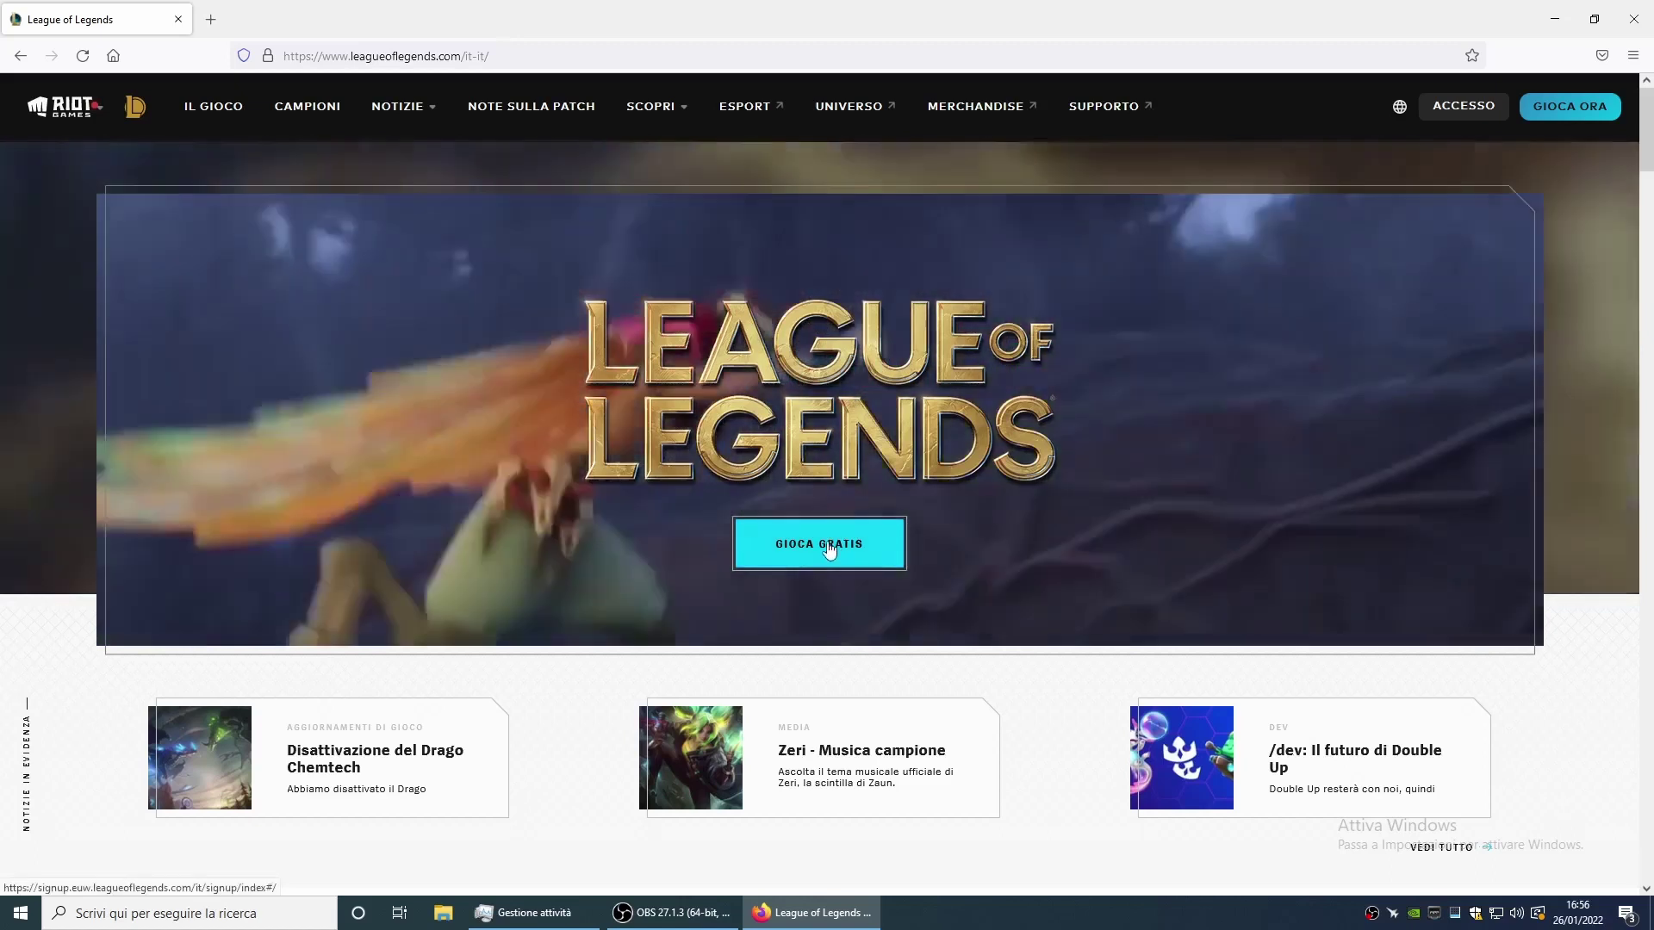
# Download the League of Legends installer for Windows as an already registered player and save it in the u folder on the Desktop
pyautogui.click(829, 550)
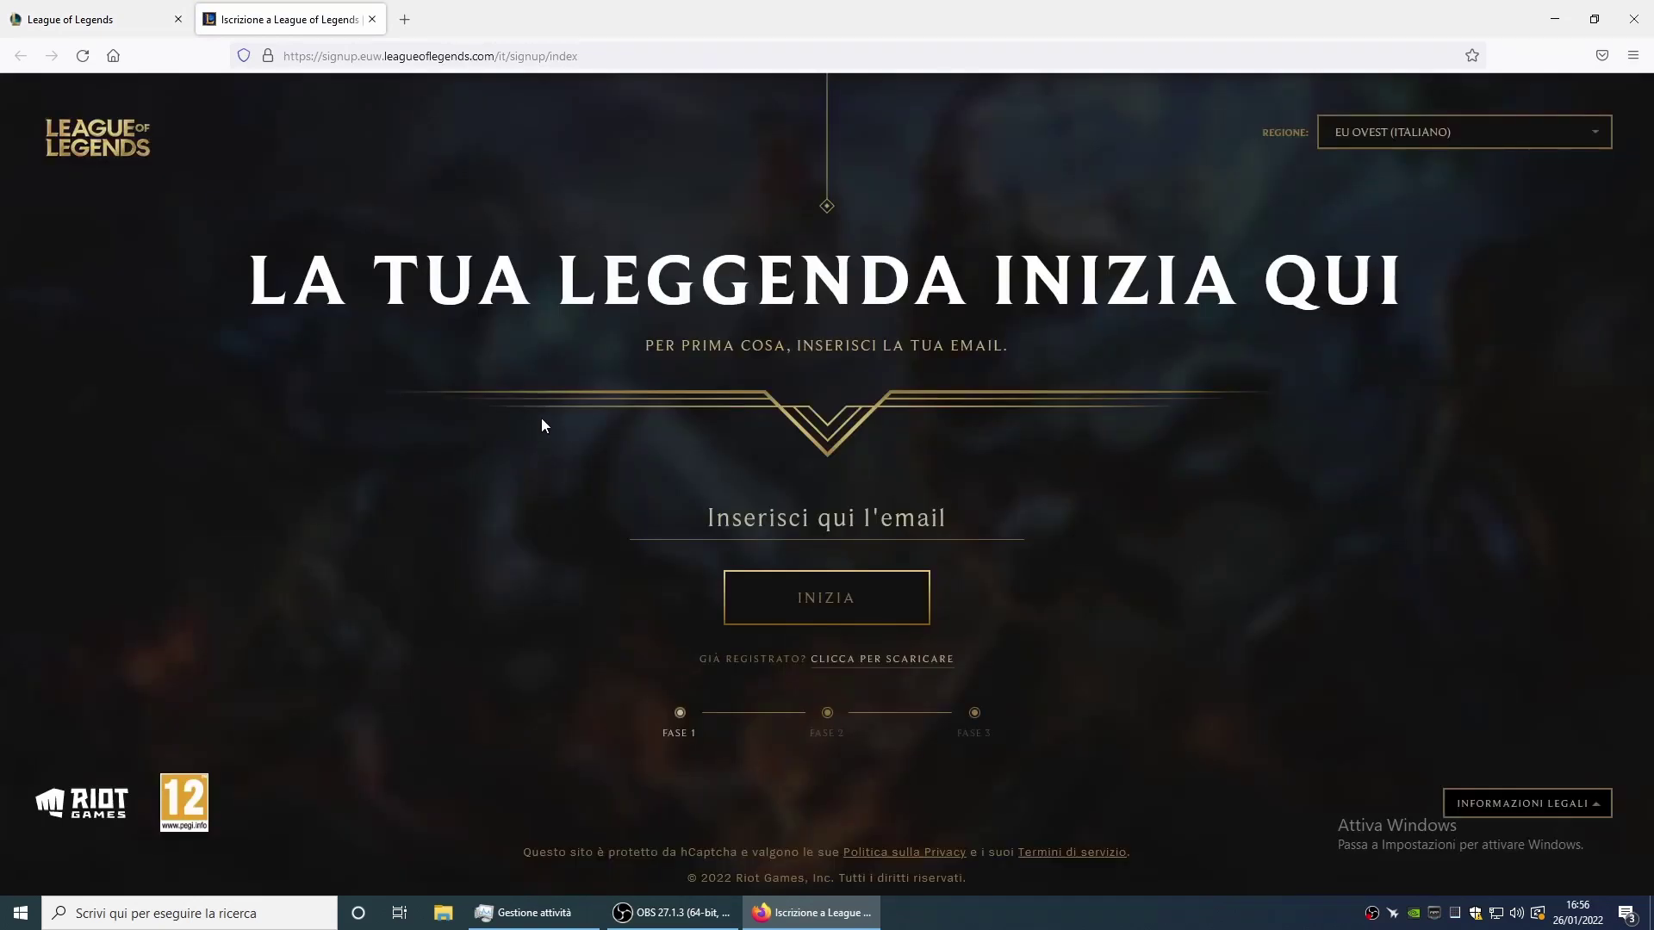
pyautogui.click(882, 669)
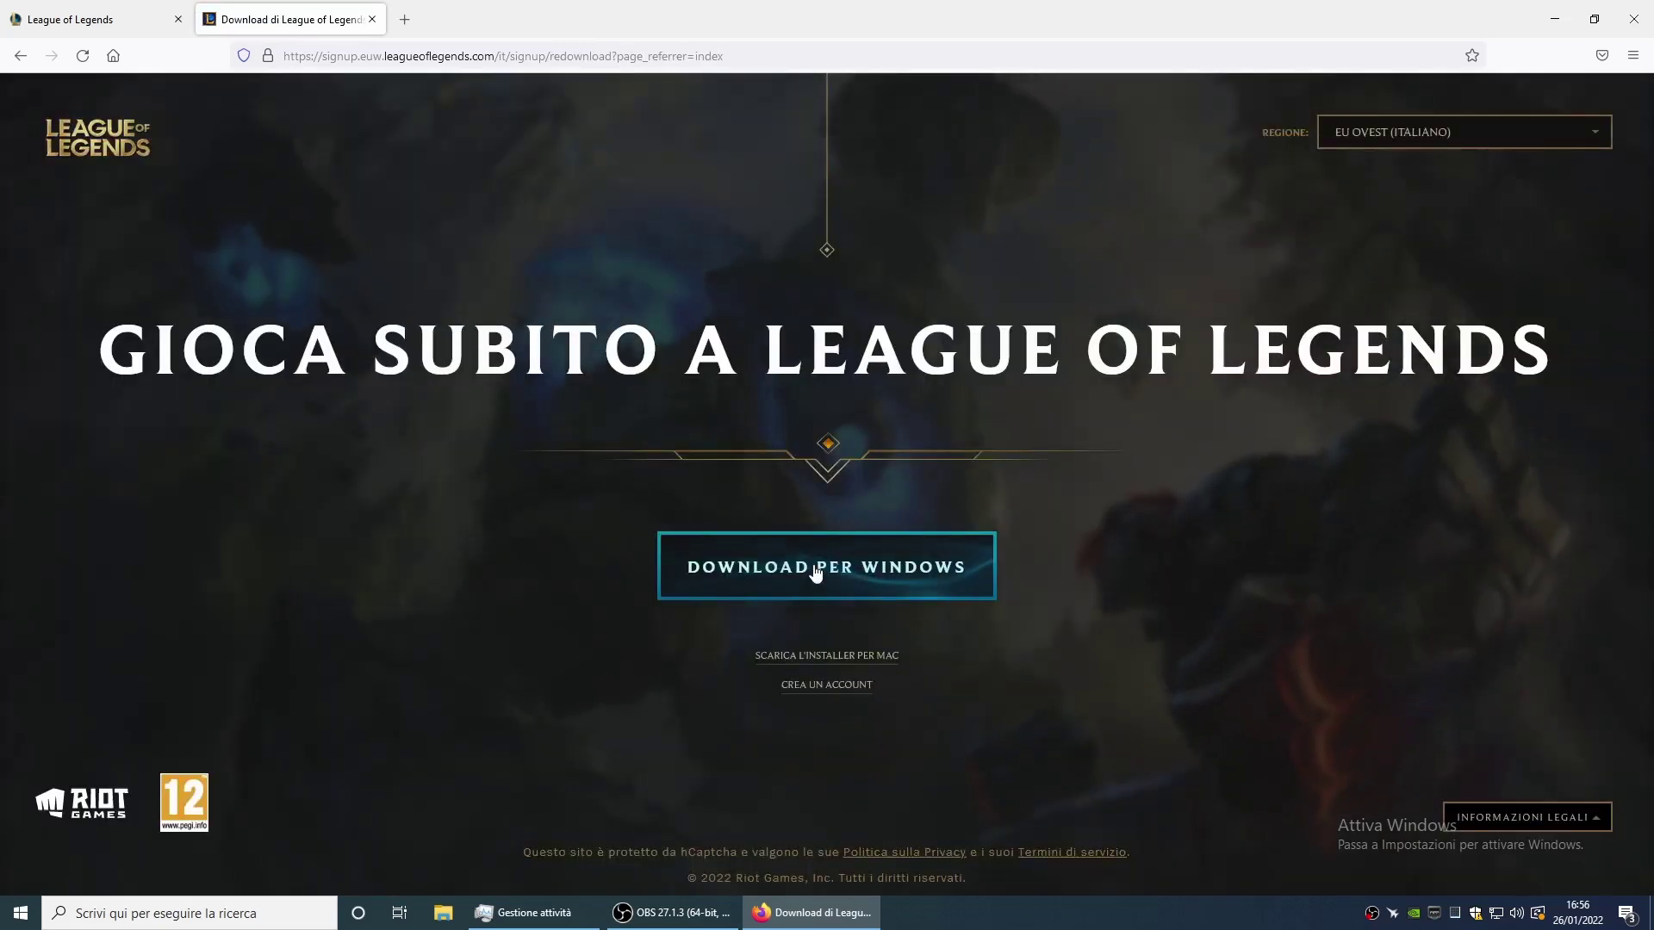
pyautogui.click(818, 571)
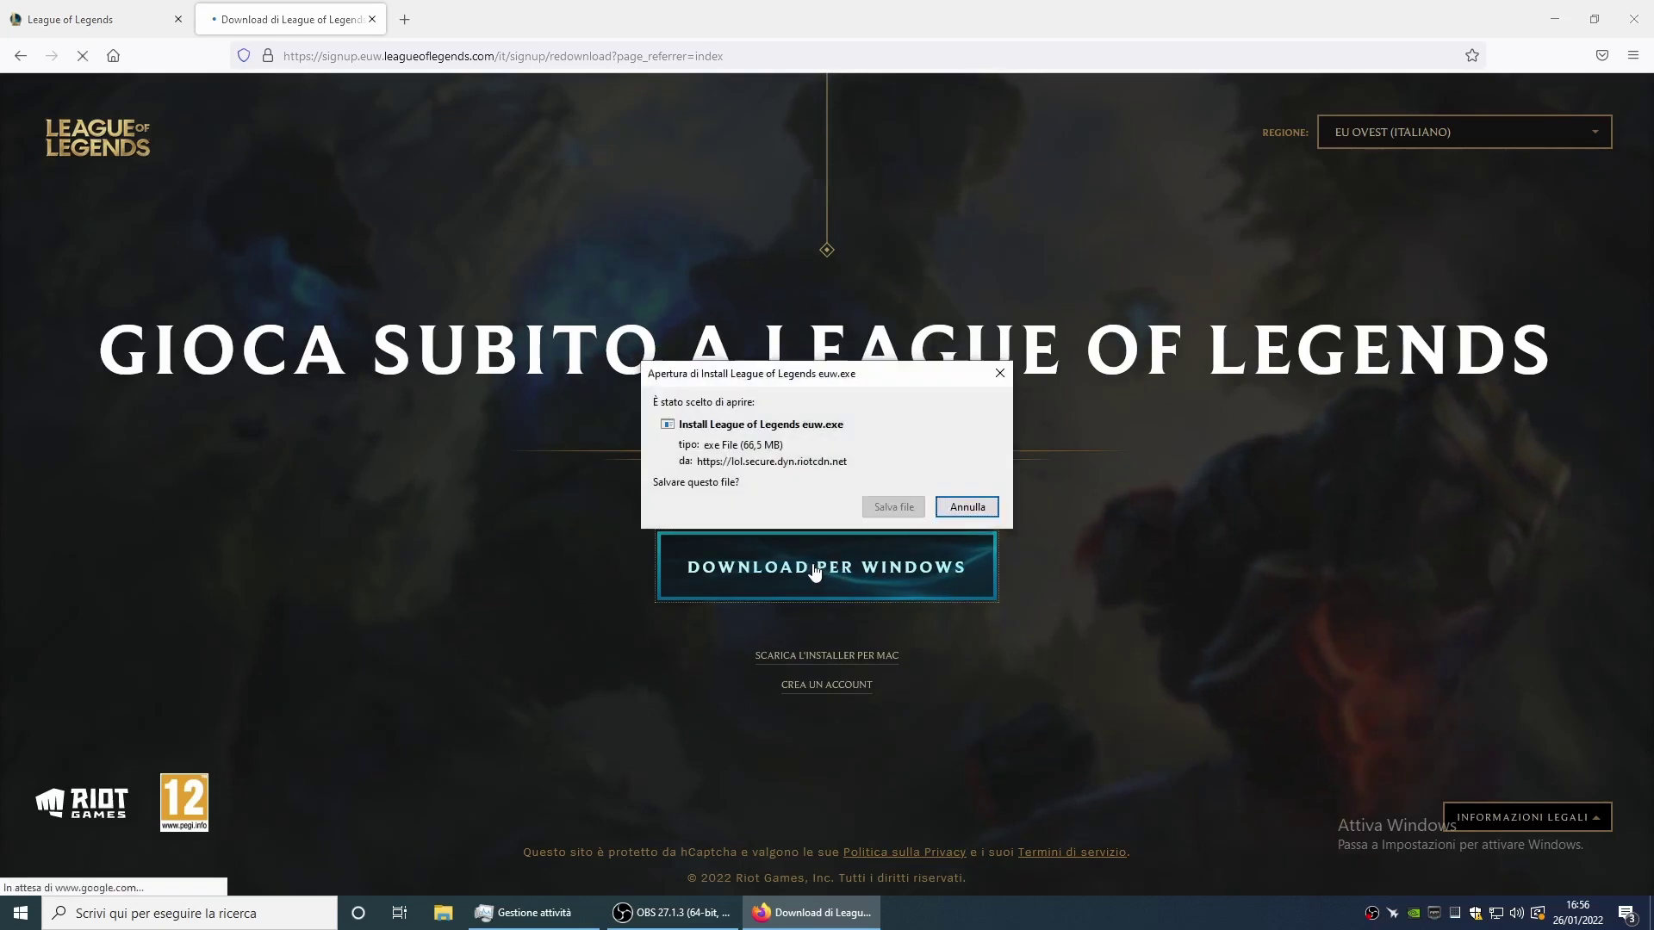
pyautogui.click(893, 506)
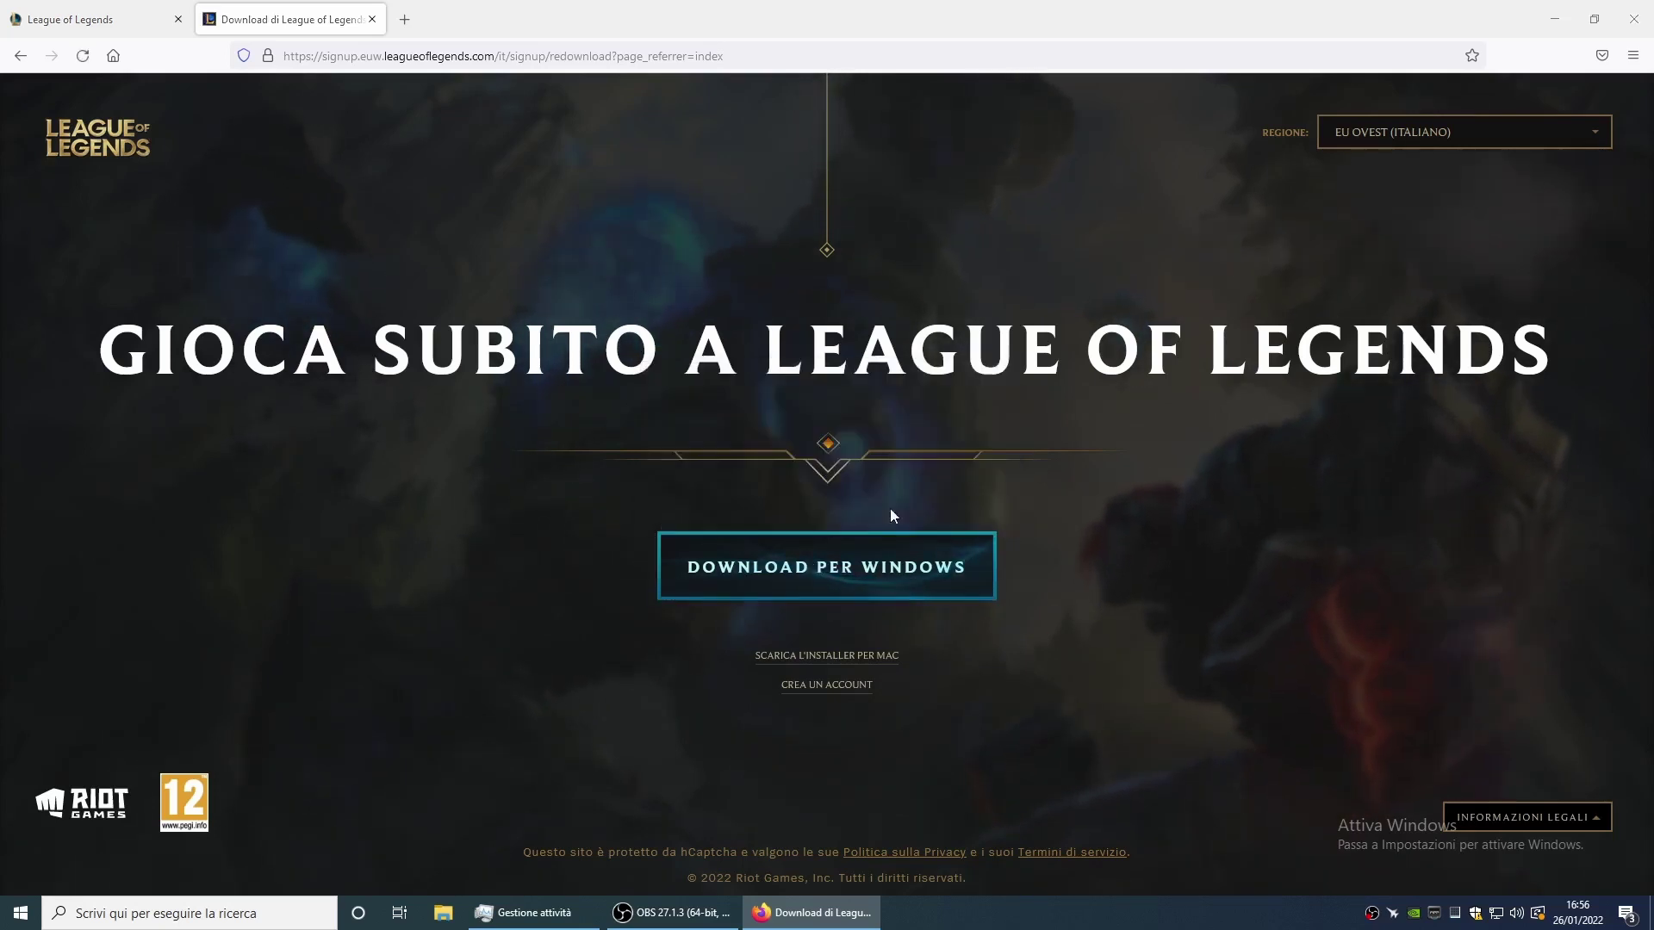
pyautogui.click(71, 127)
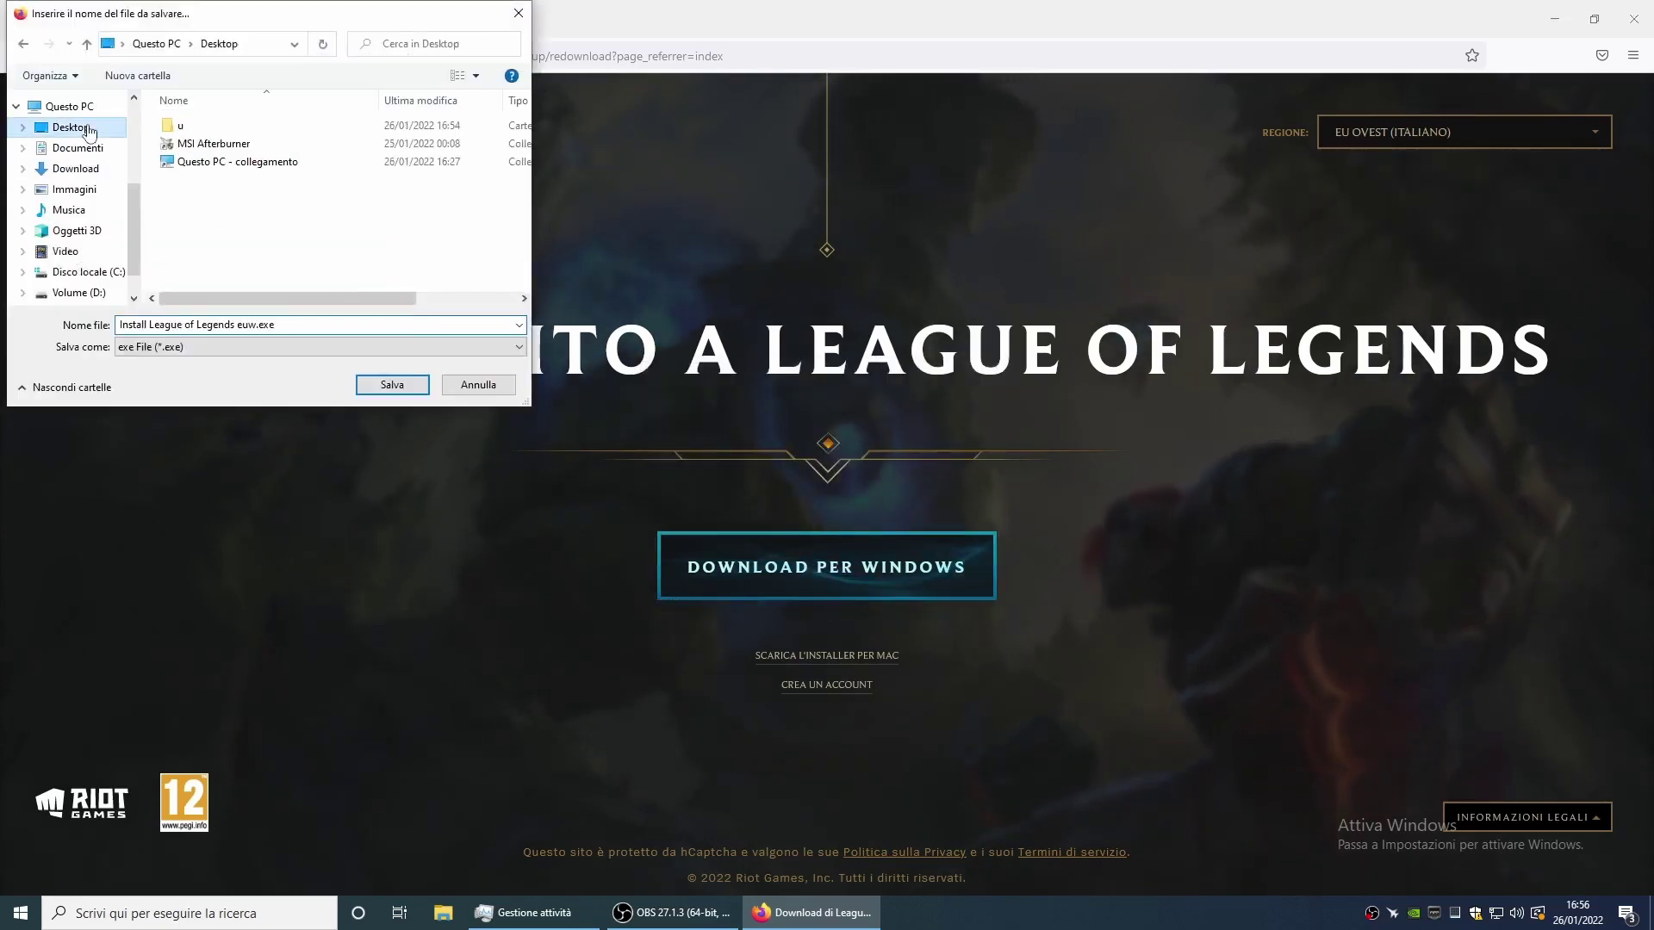
pyautogui.doubleClick(180, 125)
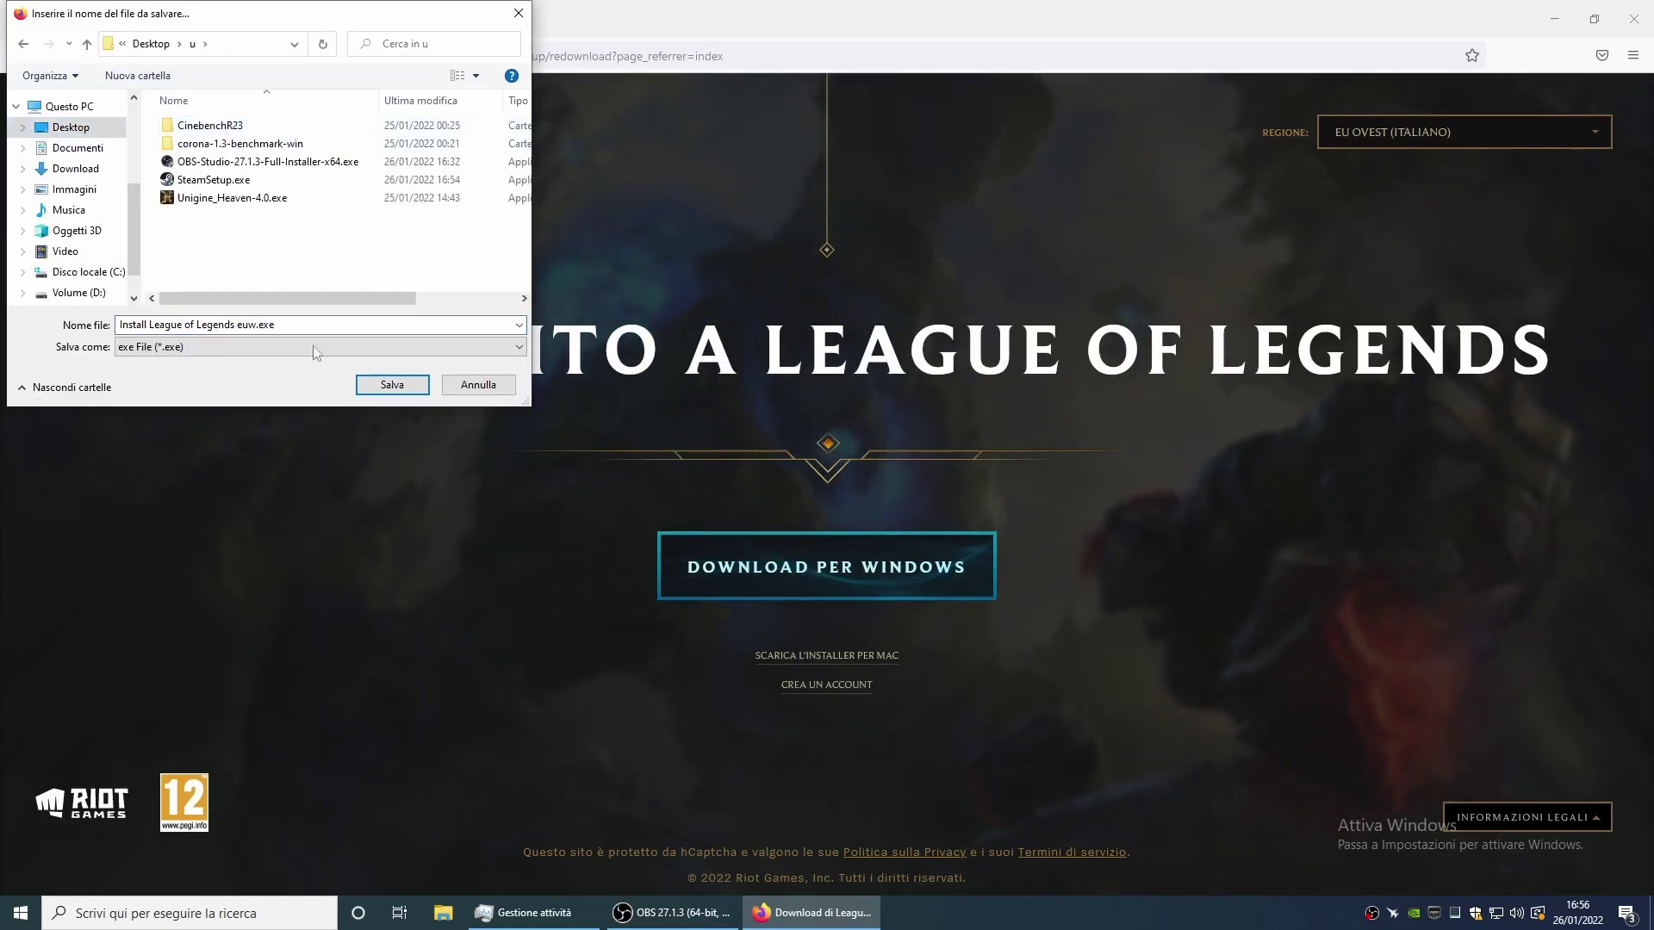
pyautogui.click(386, 384)
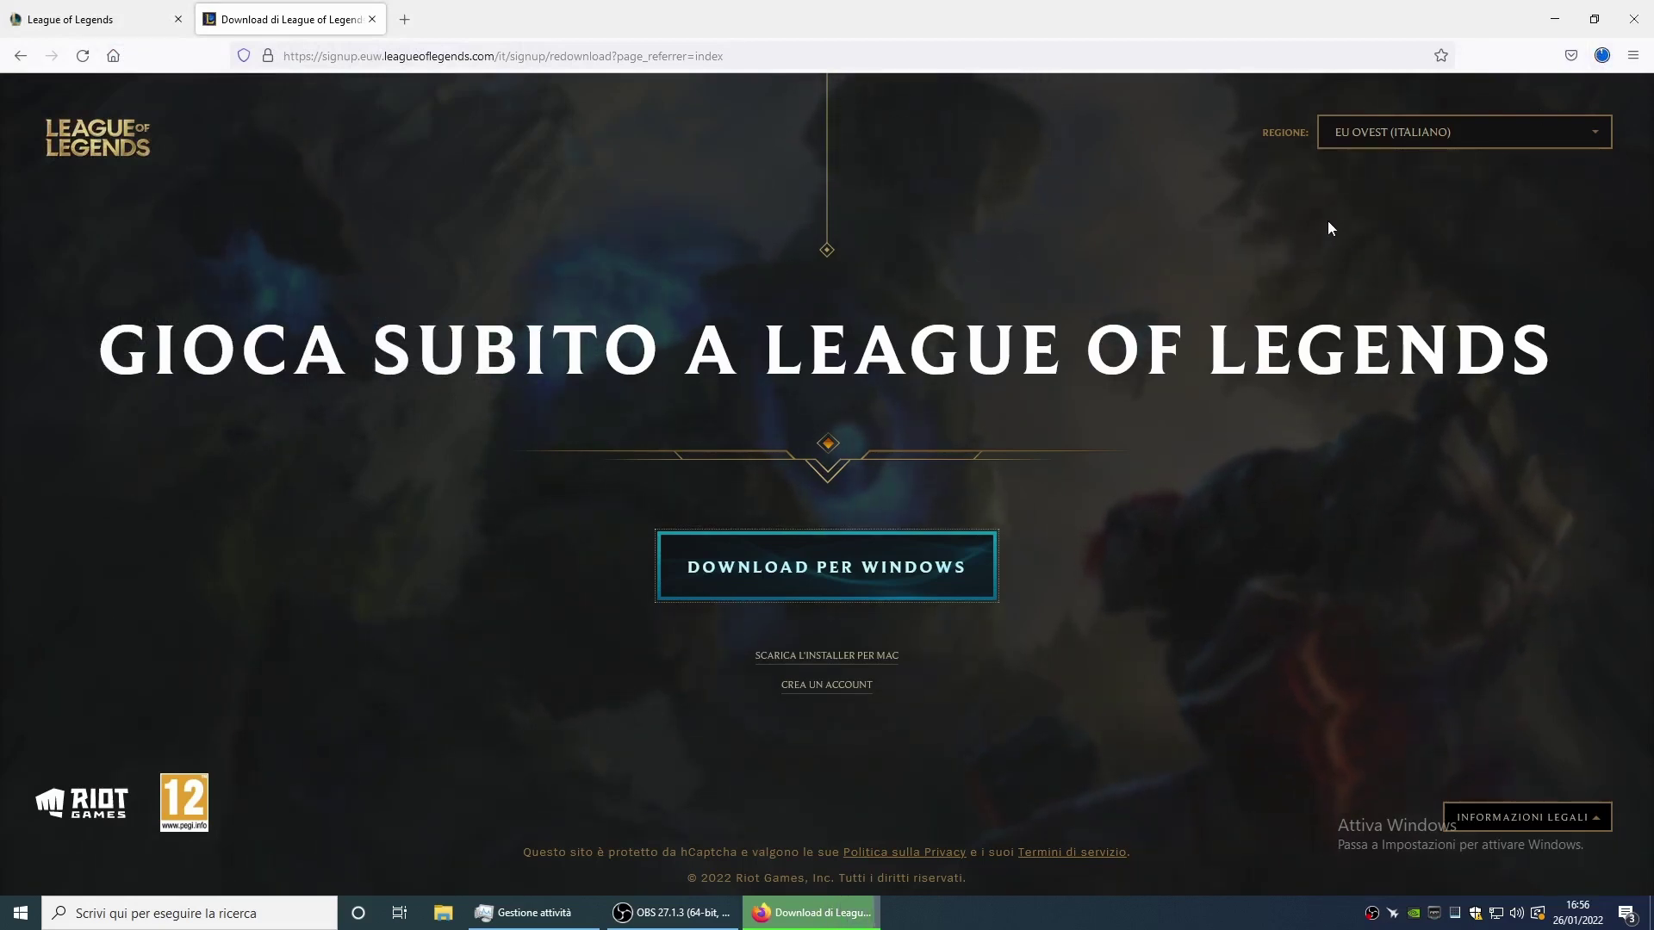
# Show the downloaded Install League of Legends euw.exe in its folder, close the browser, and launch the installer
pyautogui.click(1601, 58)
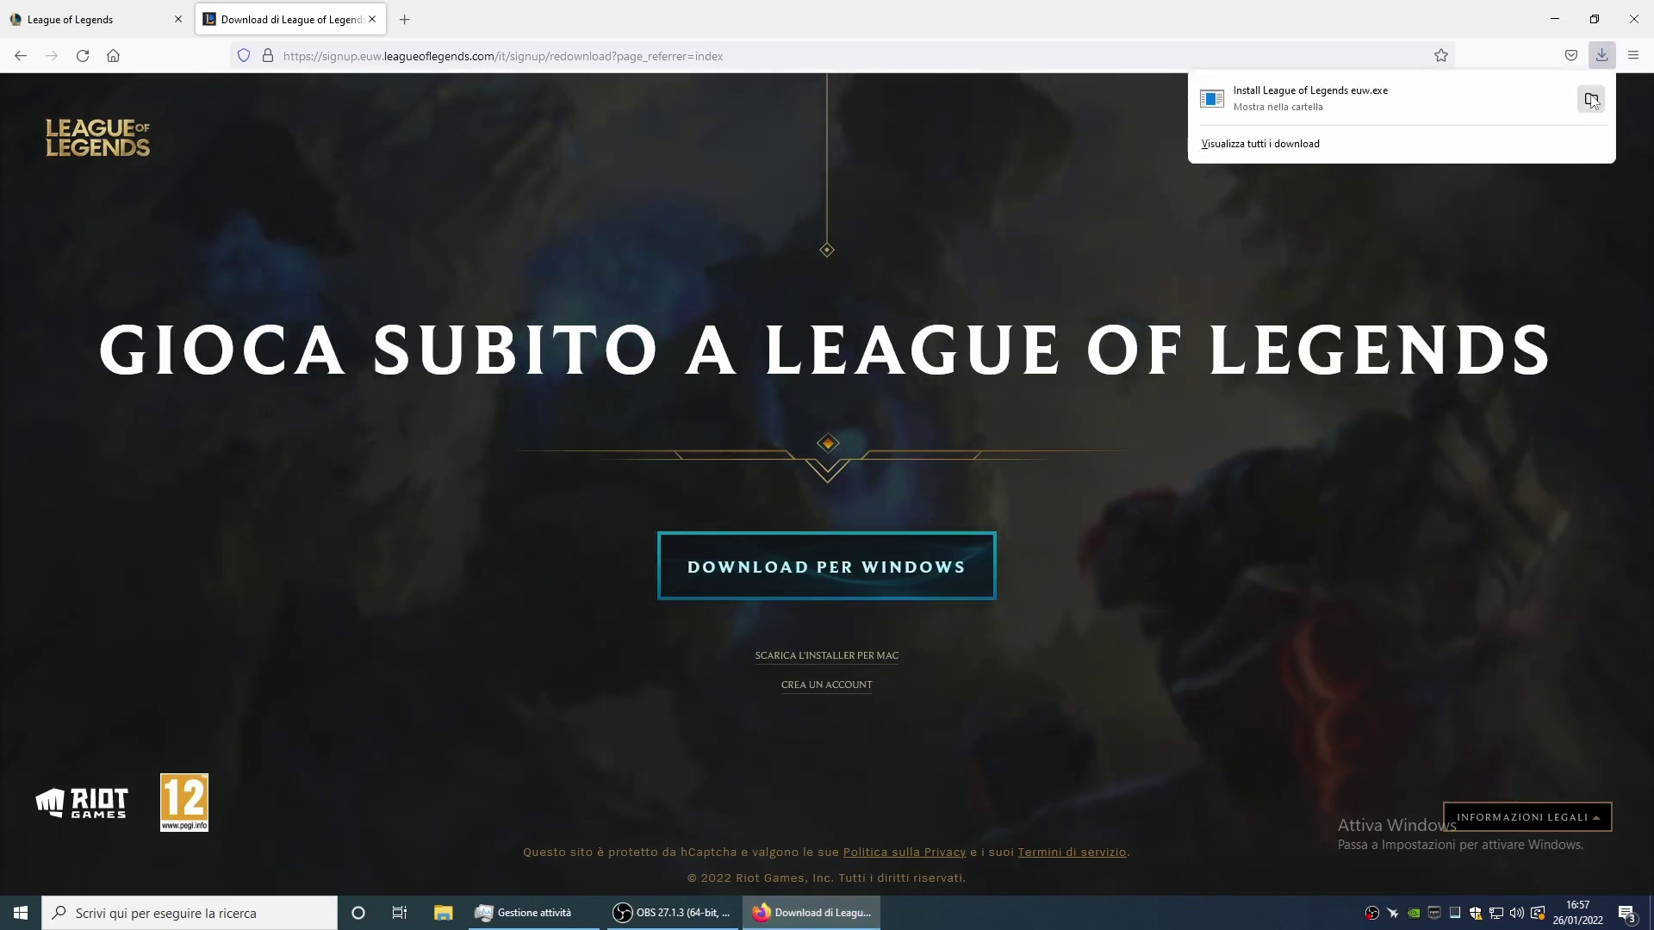
pyautogui.click(1590, 95)
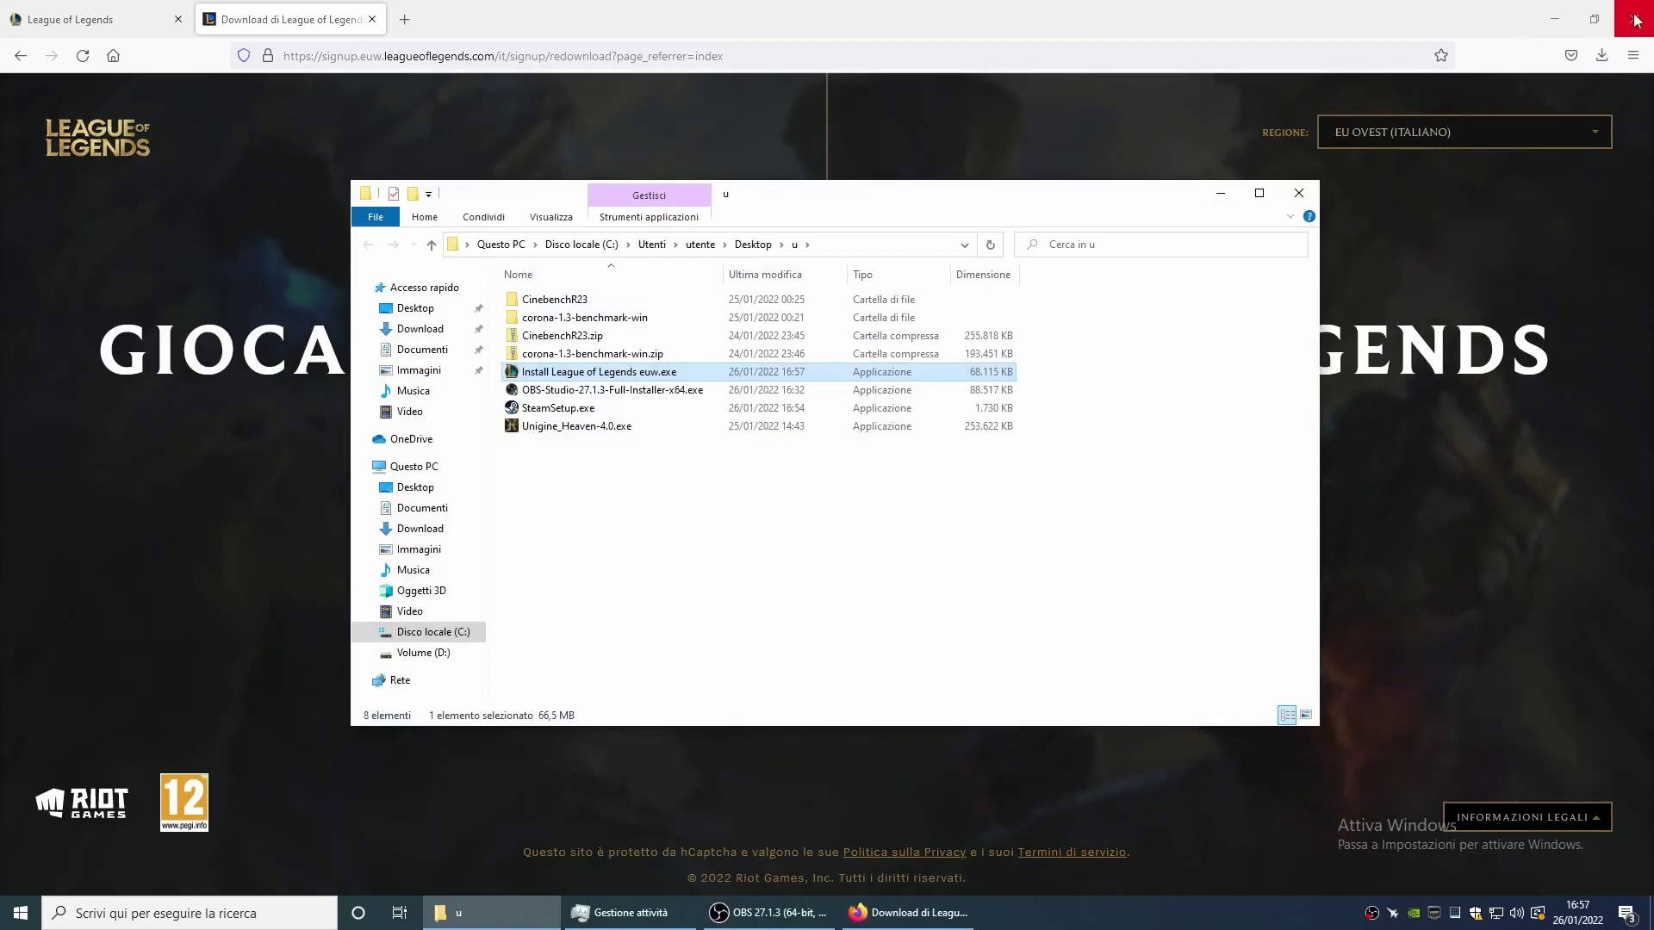
pyautogui.click(1634, 18)
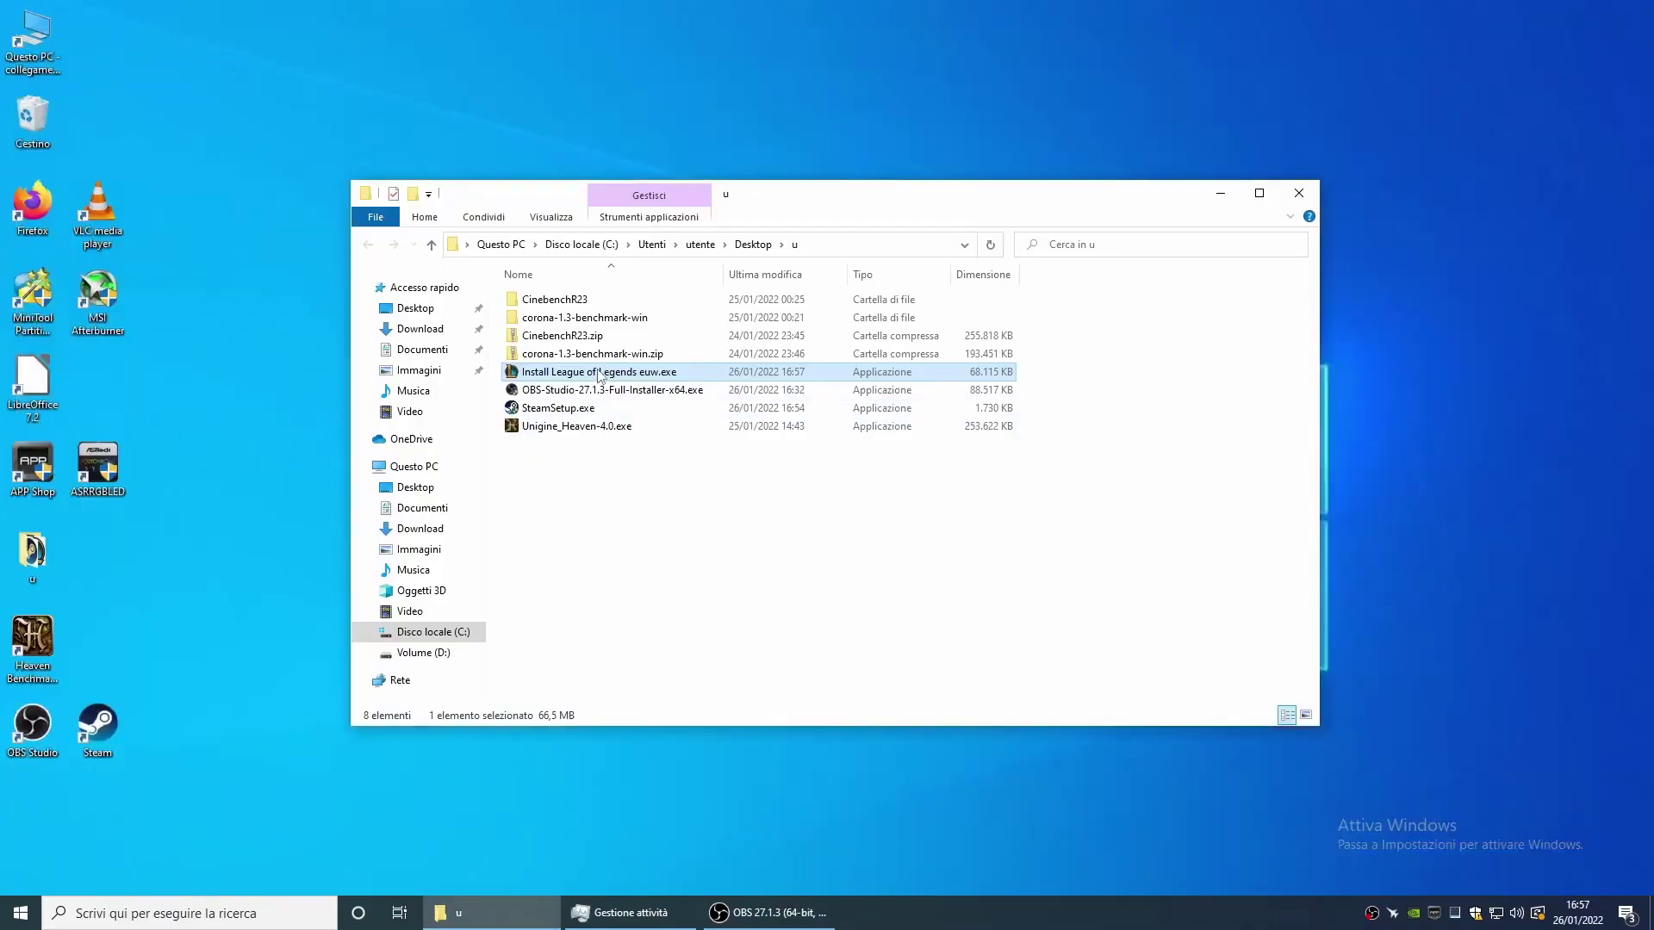
pyautogui.rightClick(601, 376)
pyautogui.click(666, 403)
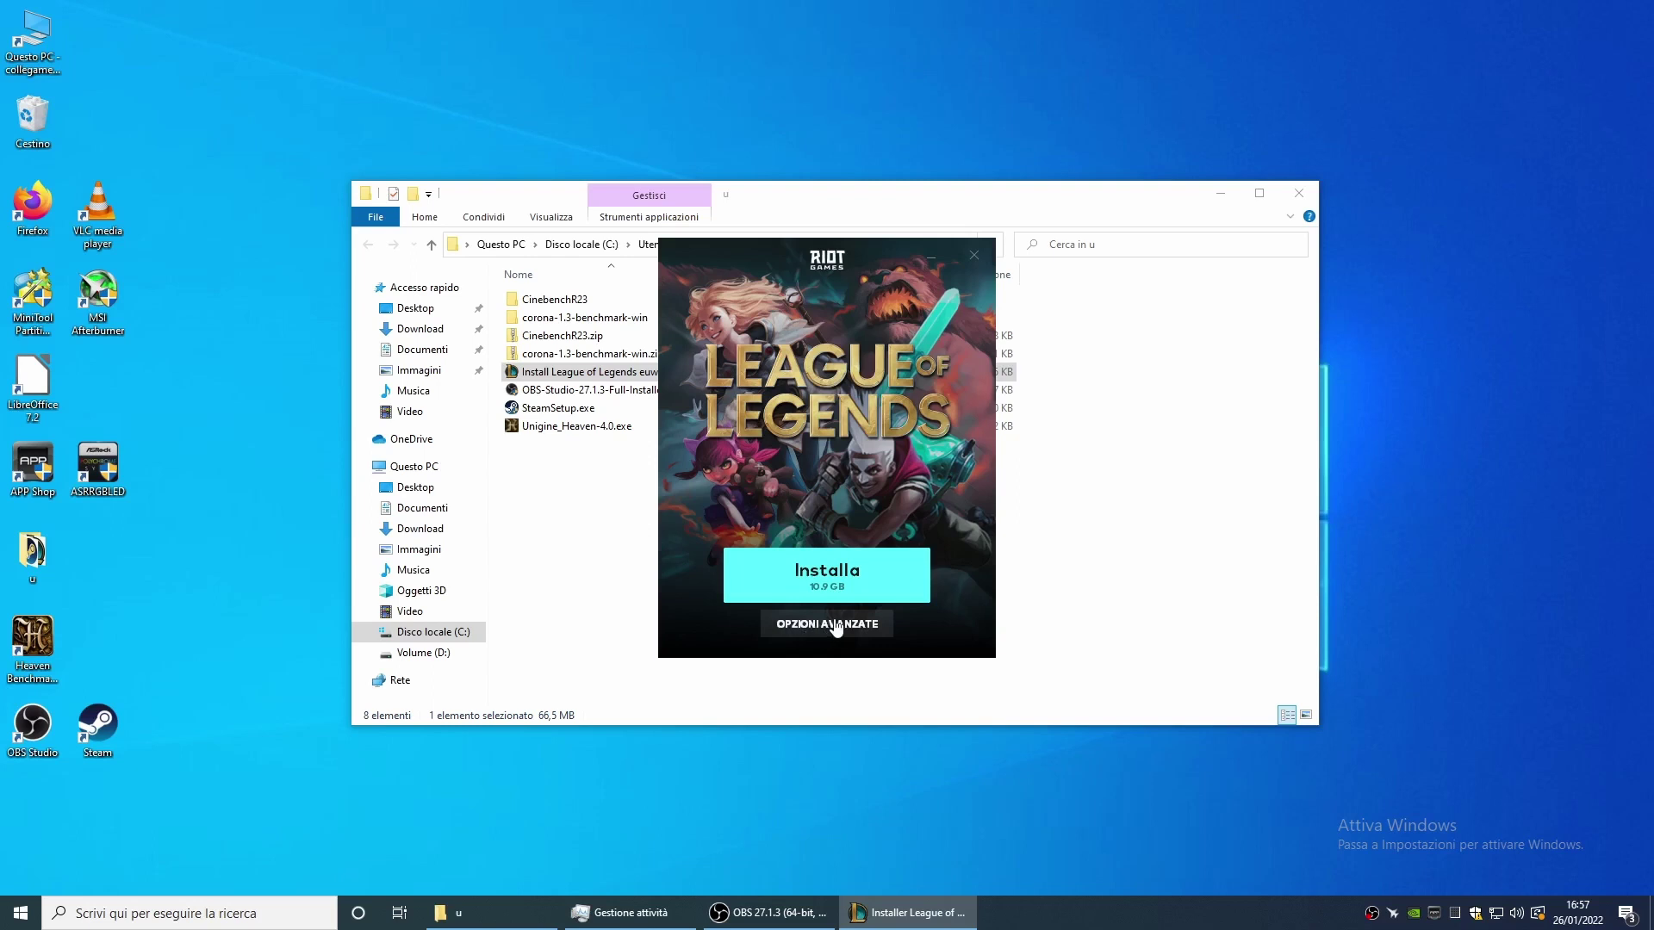
# Create a Riot Games folder on Volume (D:), set D:\Riot Games as the installation path, and start the League of Legends installation
pyautogui.click(837, 627)
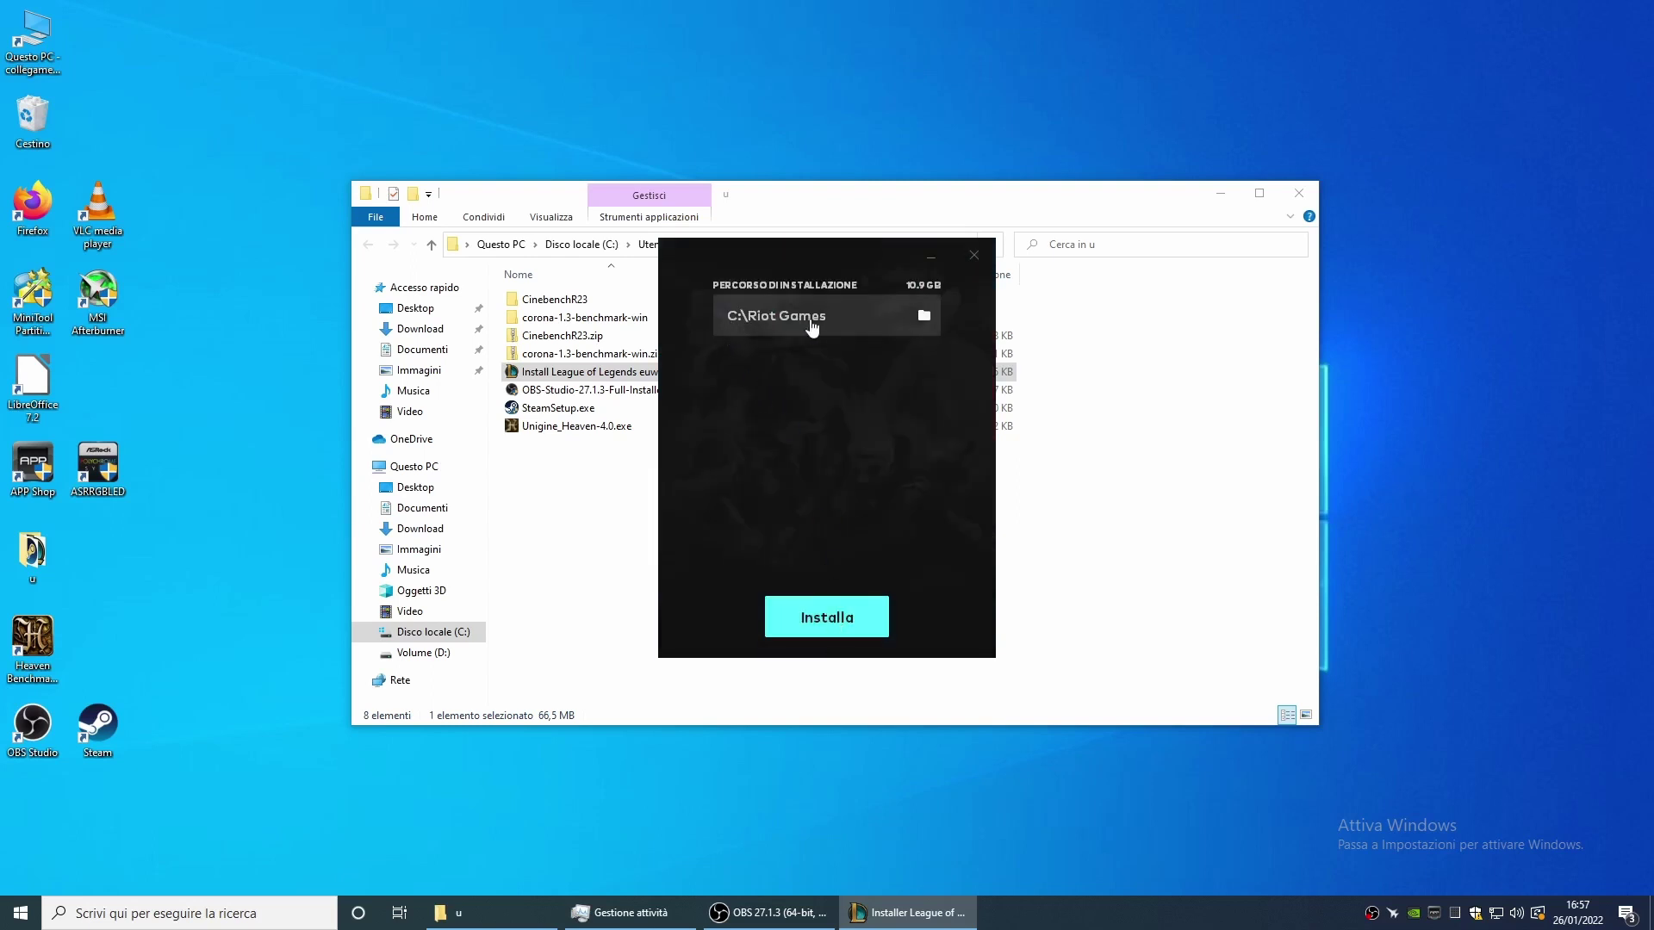
pyautogui.click(925, 317)
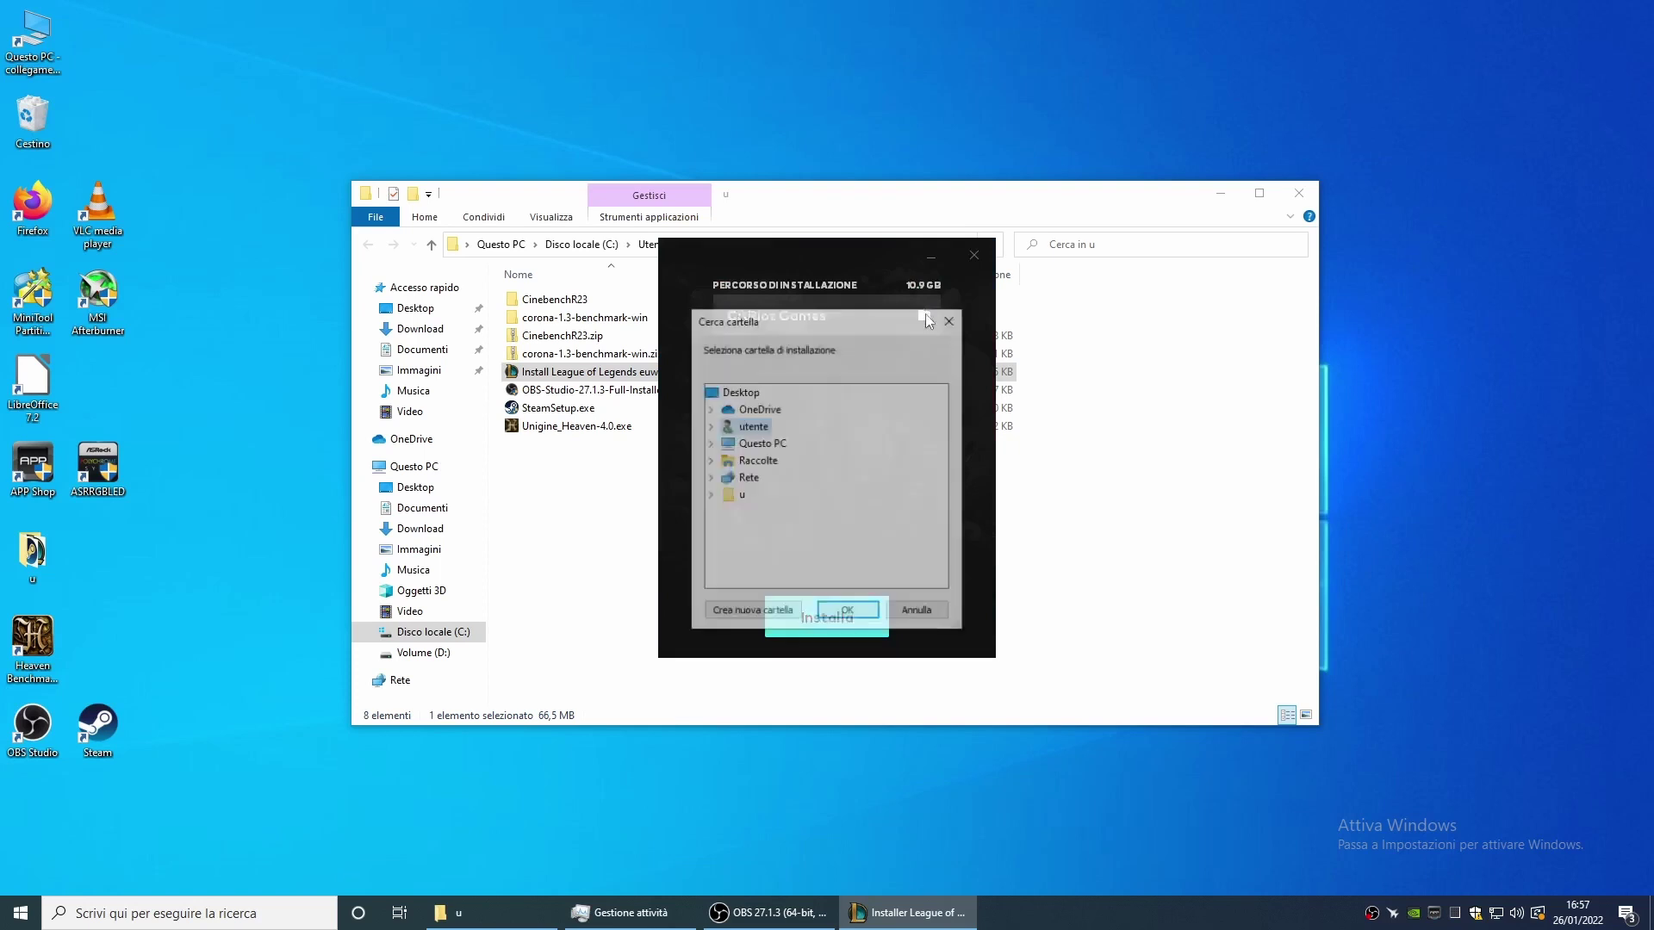
pyautogui.click(759, 445)
pyautogui.click(780, 579)
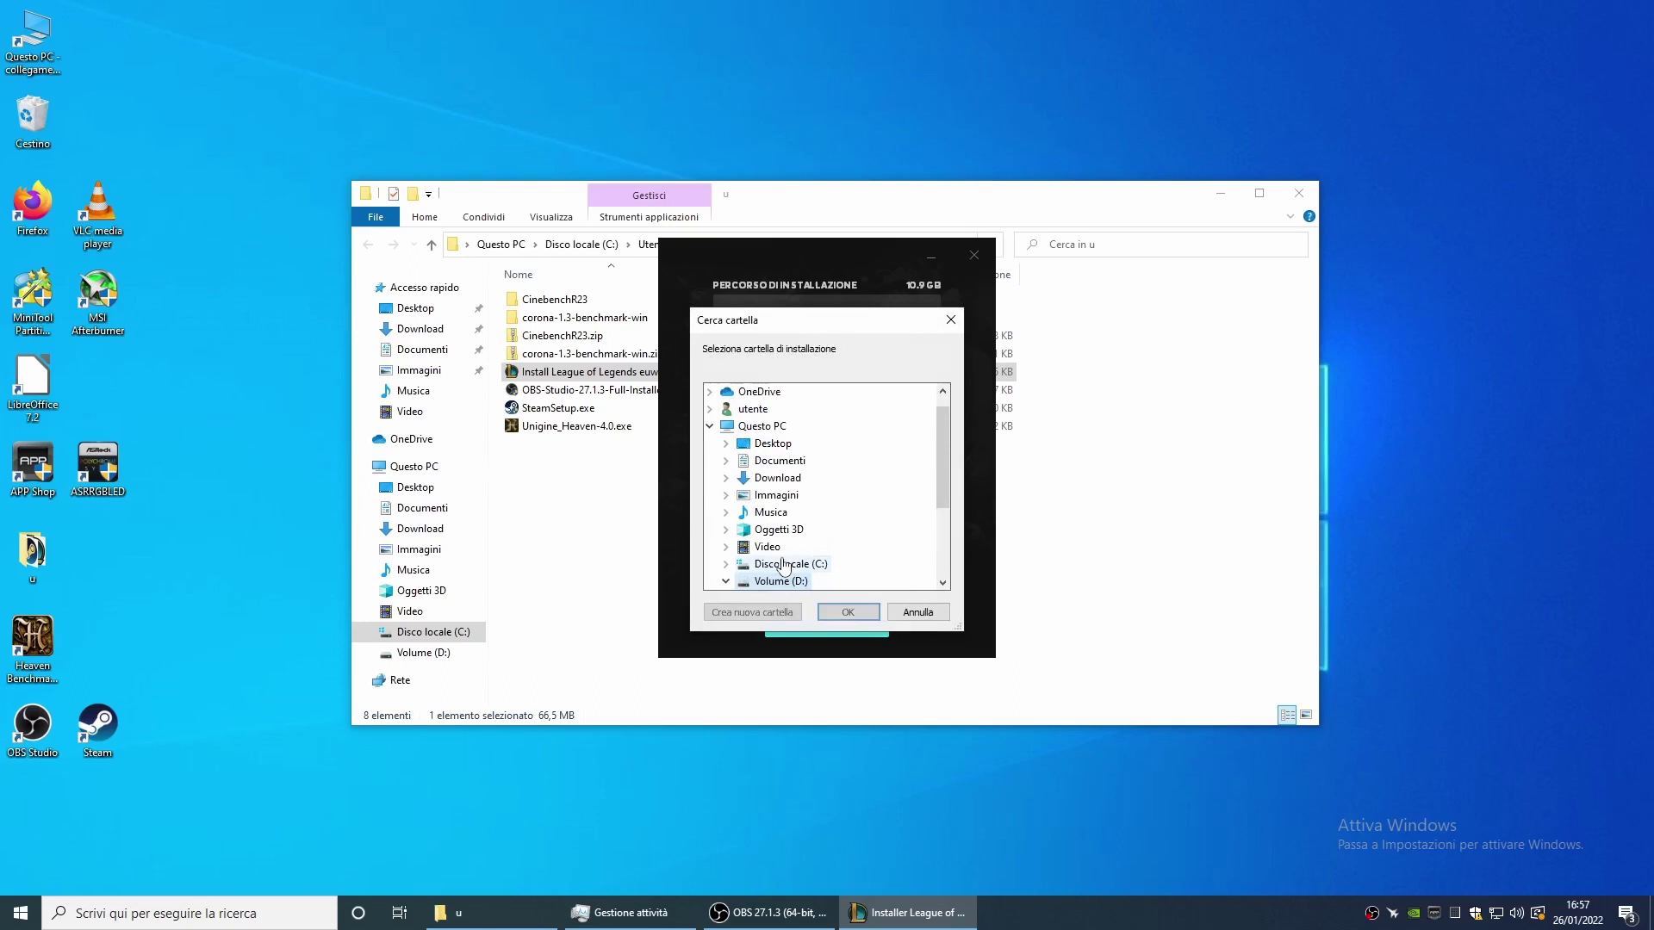
pyautogui.moveTo(939, 470); pyautogui.dragTo(934, 538)
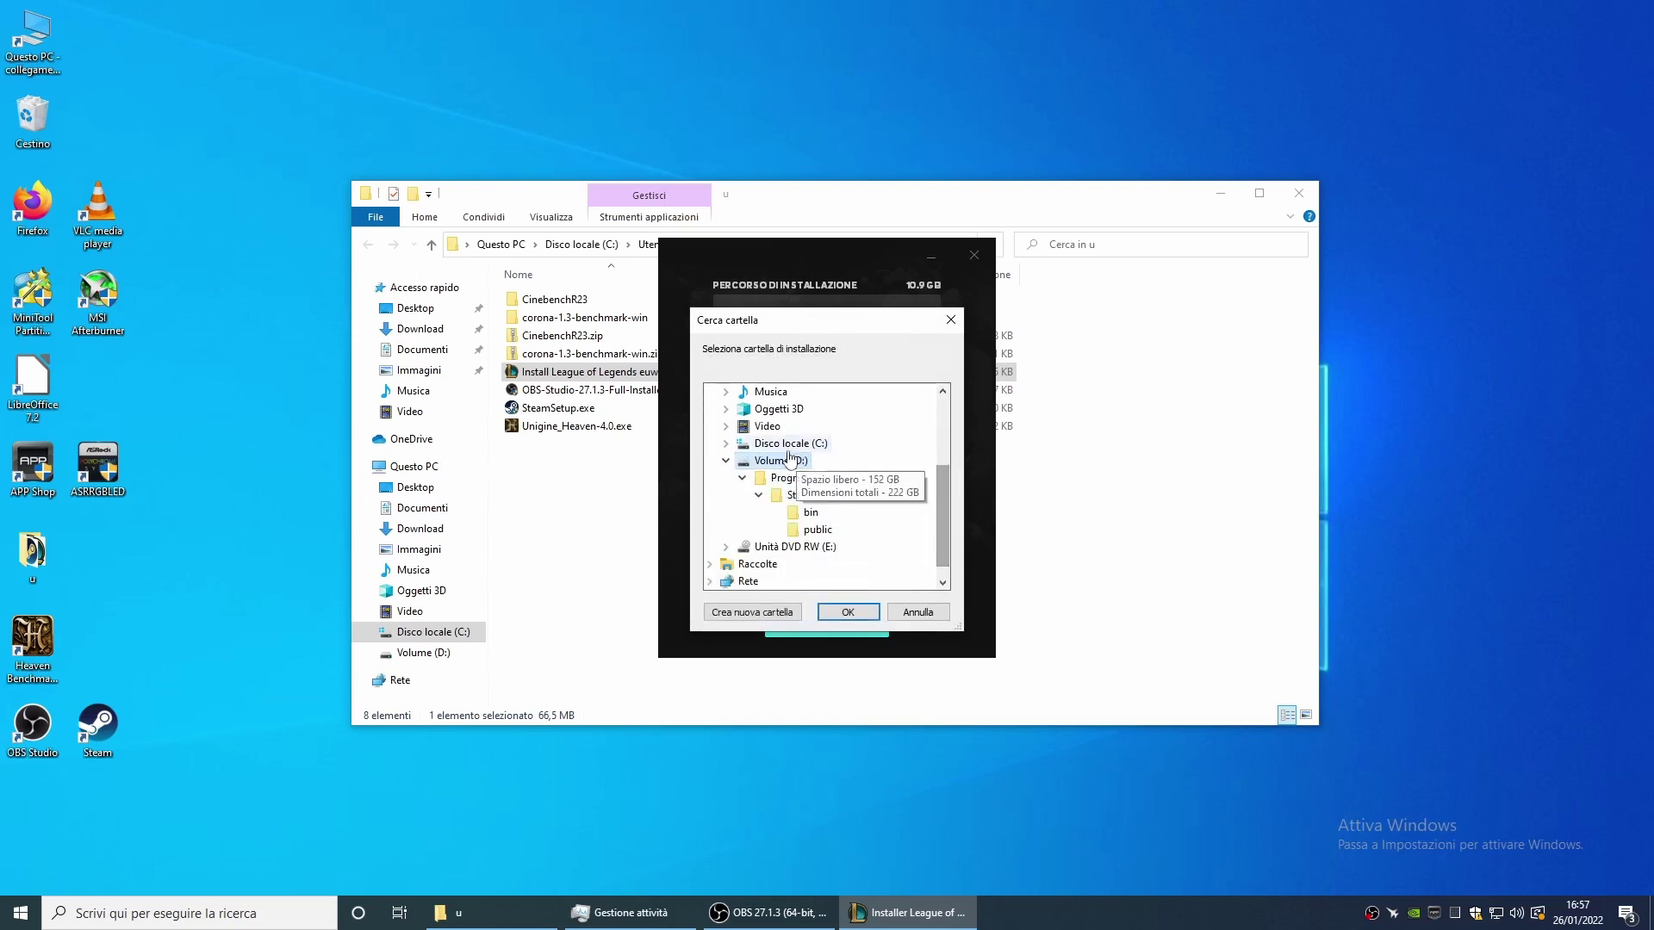
pyautogui.click(752, 614)
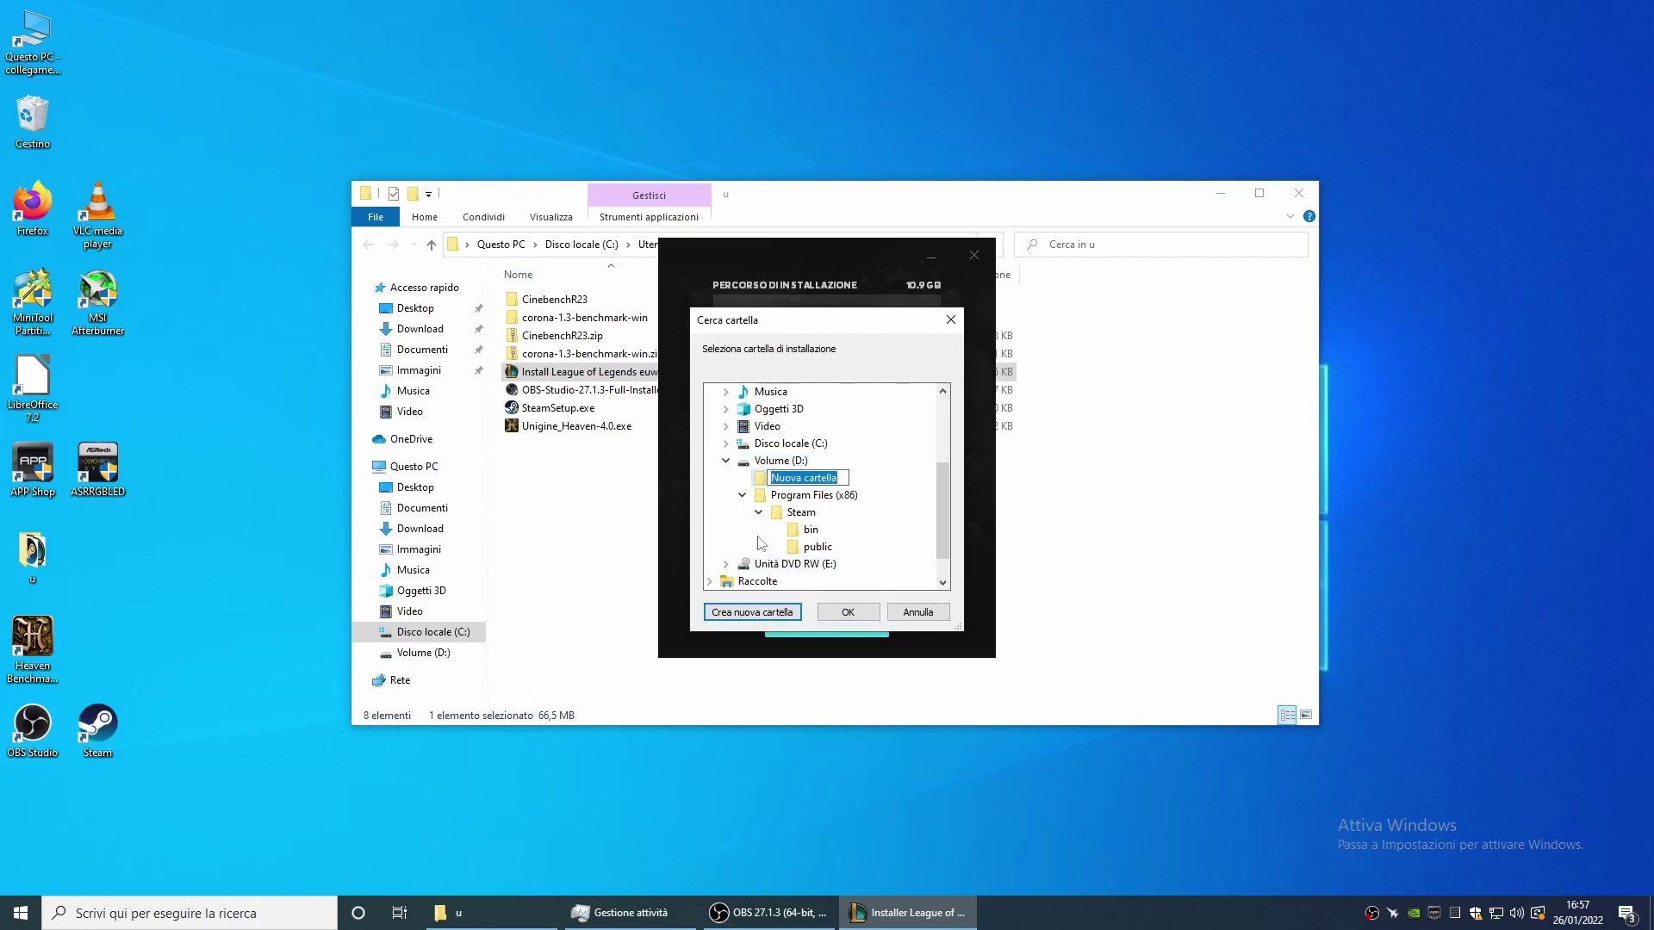
pyautogui.write('Riot Games')
pyautogui.press('Return')
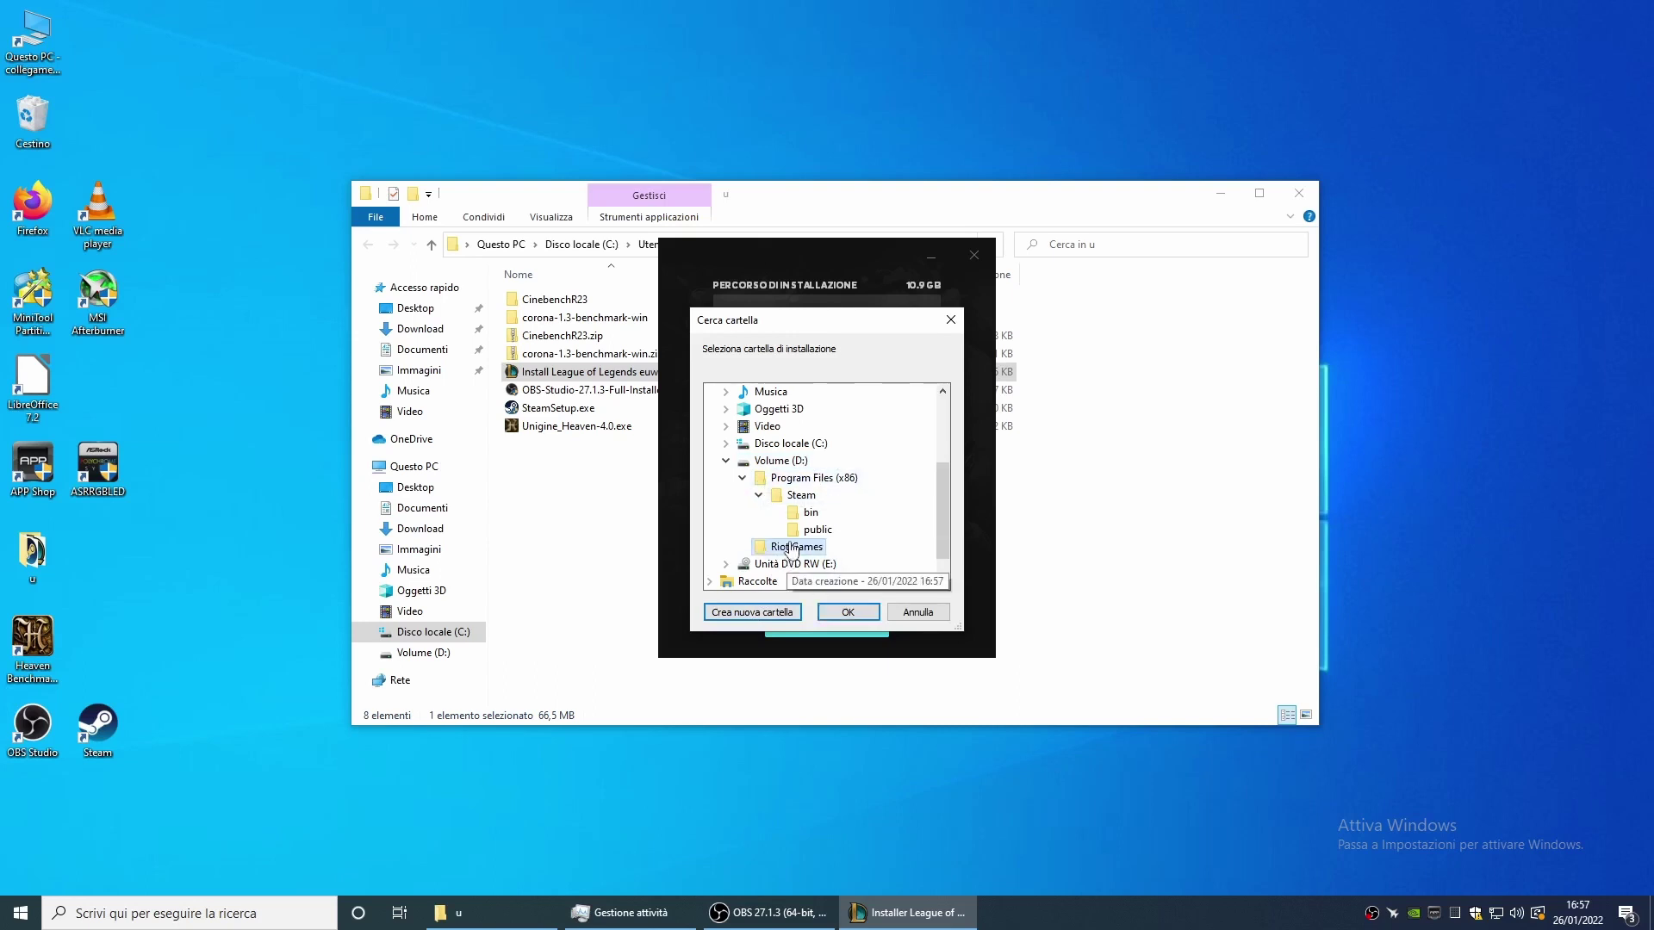
pyautogui.click(848, 612)
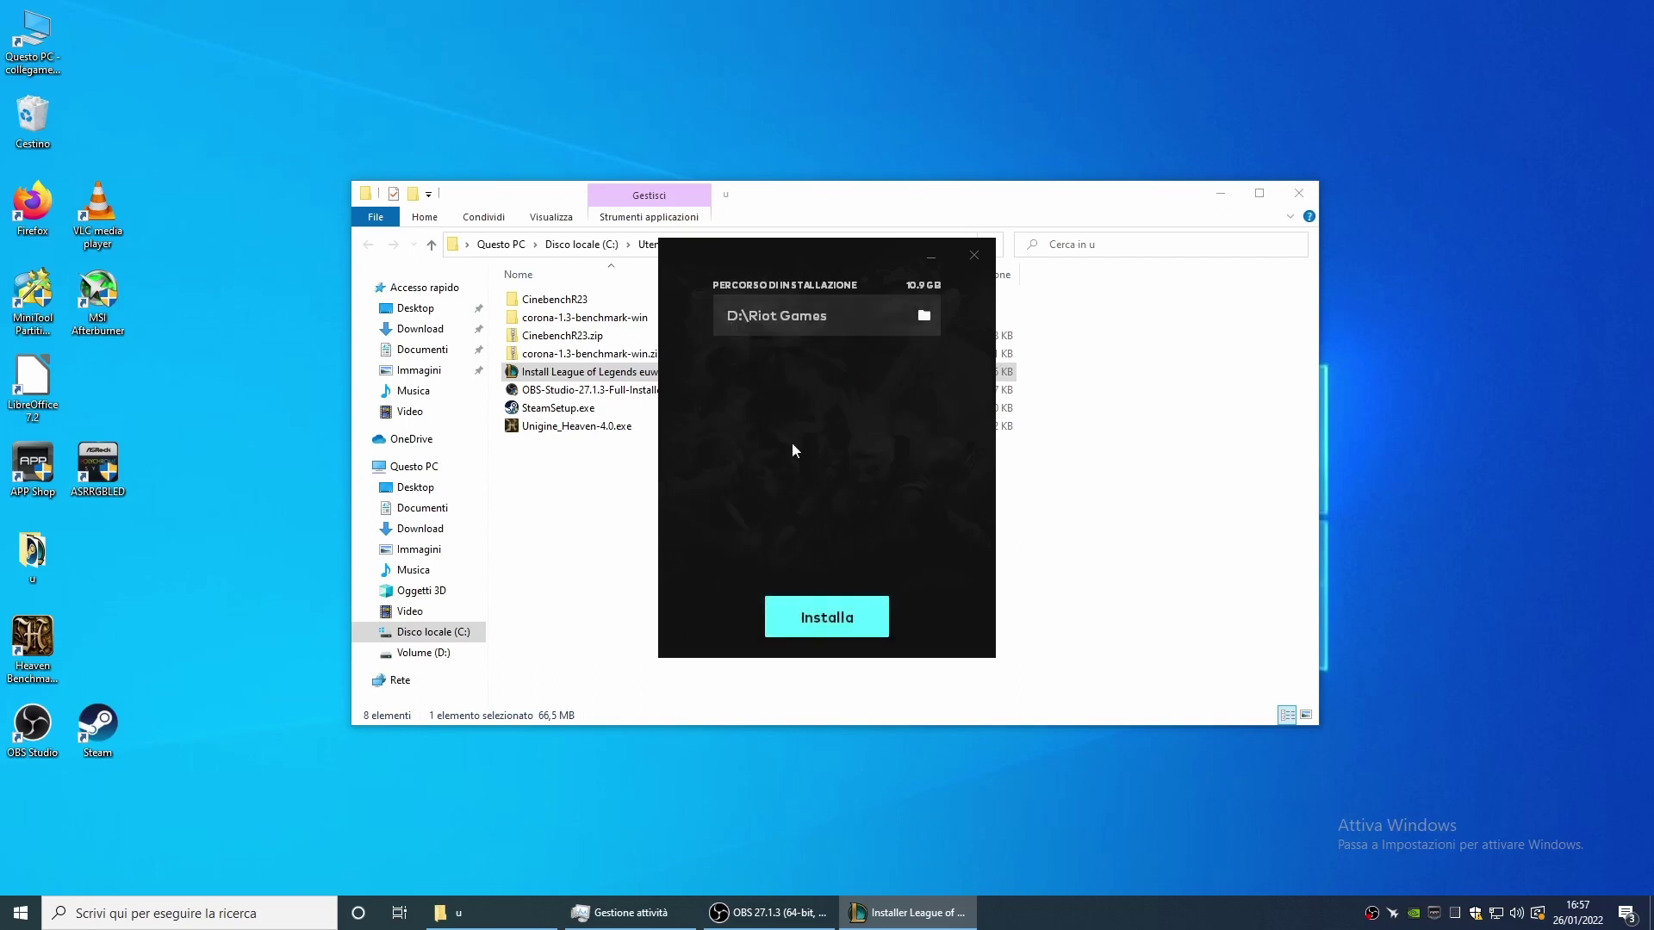
pyautogui.click(827, 617)
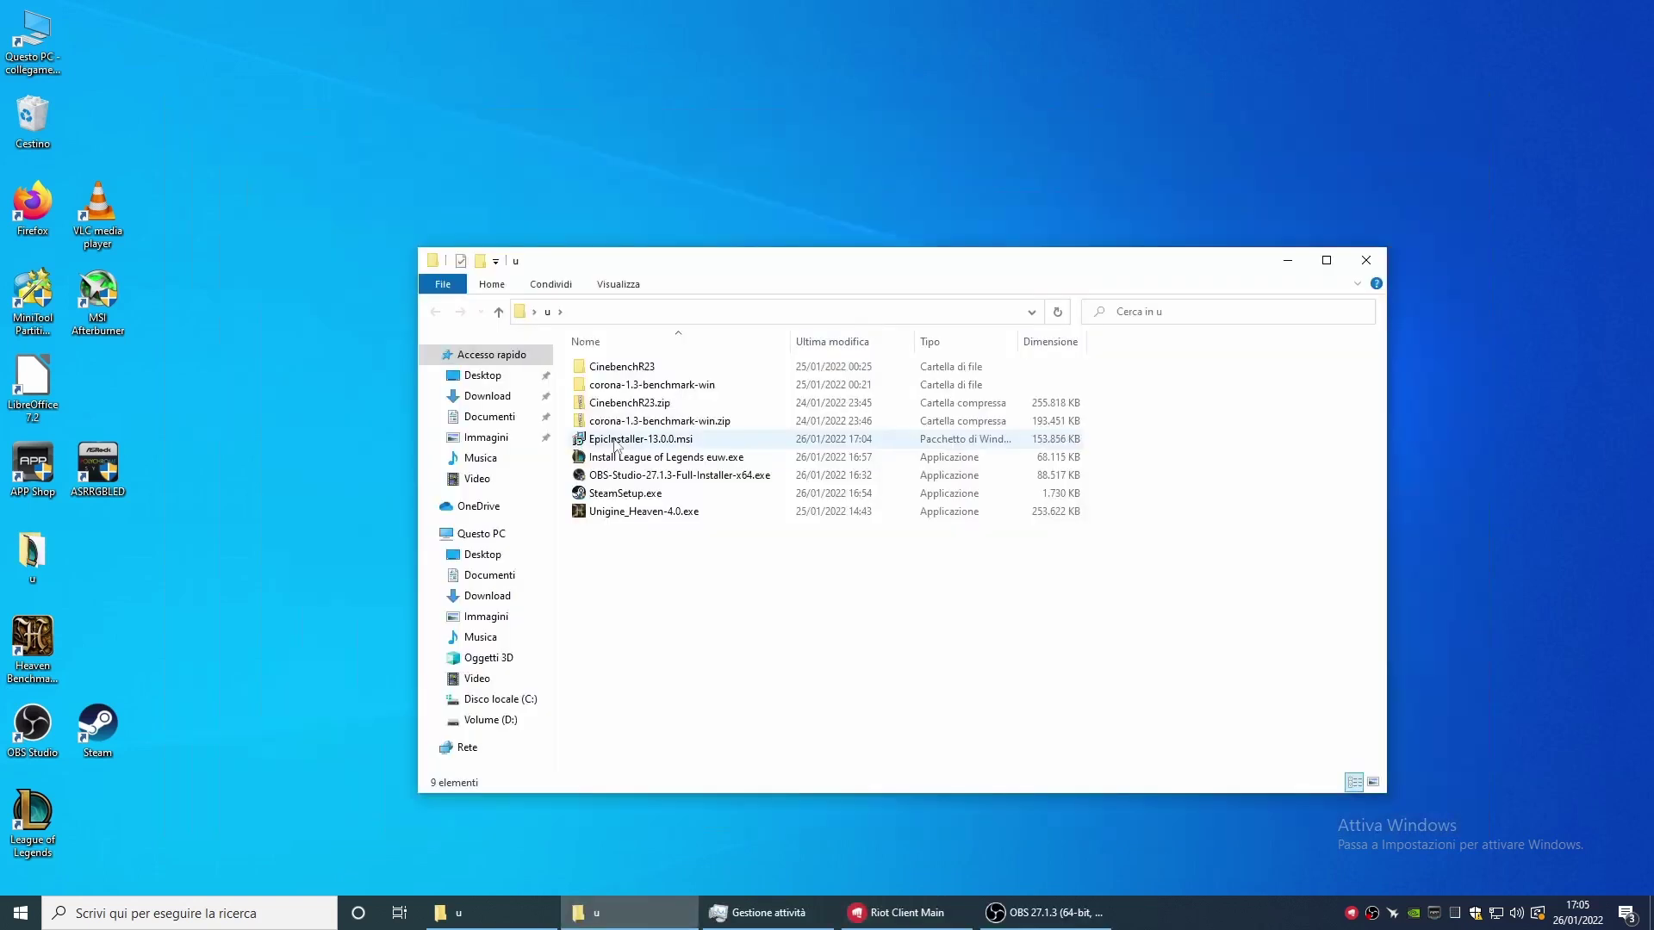
# Run EpicInstaller-13.0.0.msi, change the destination base folder to D:\Program Files (x86)\, and install Epic Games Launcher
pyautogui.rightClick(615, 439)
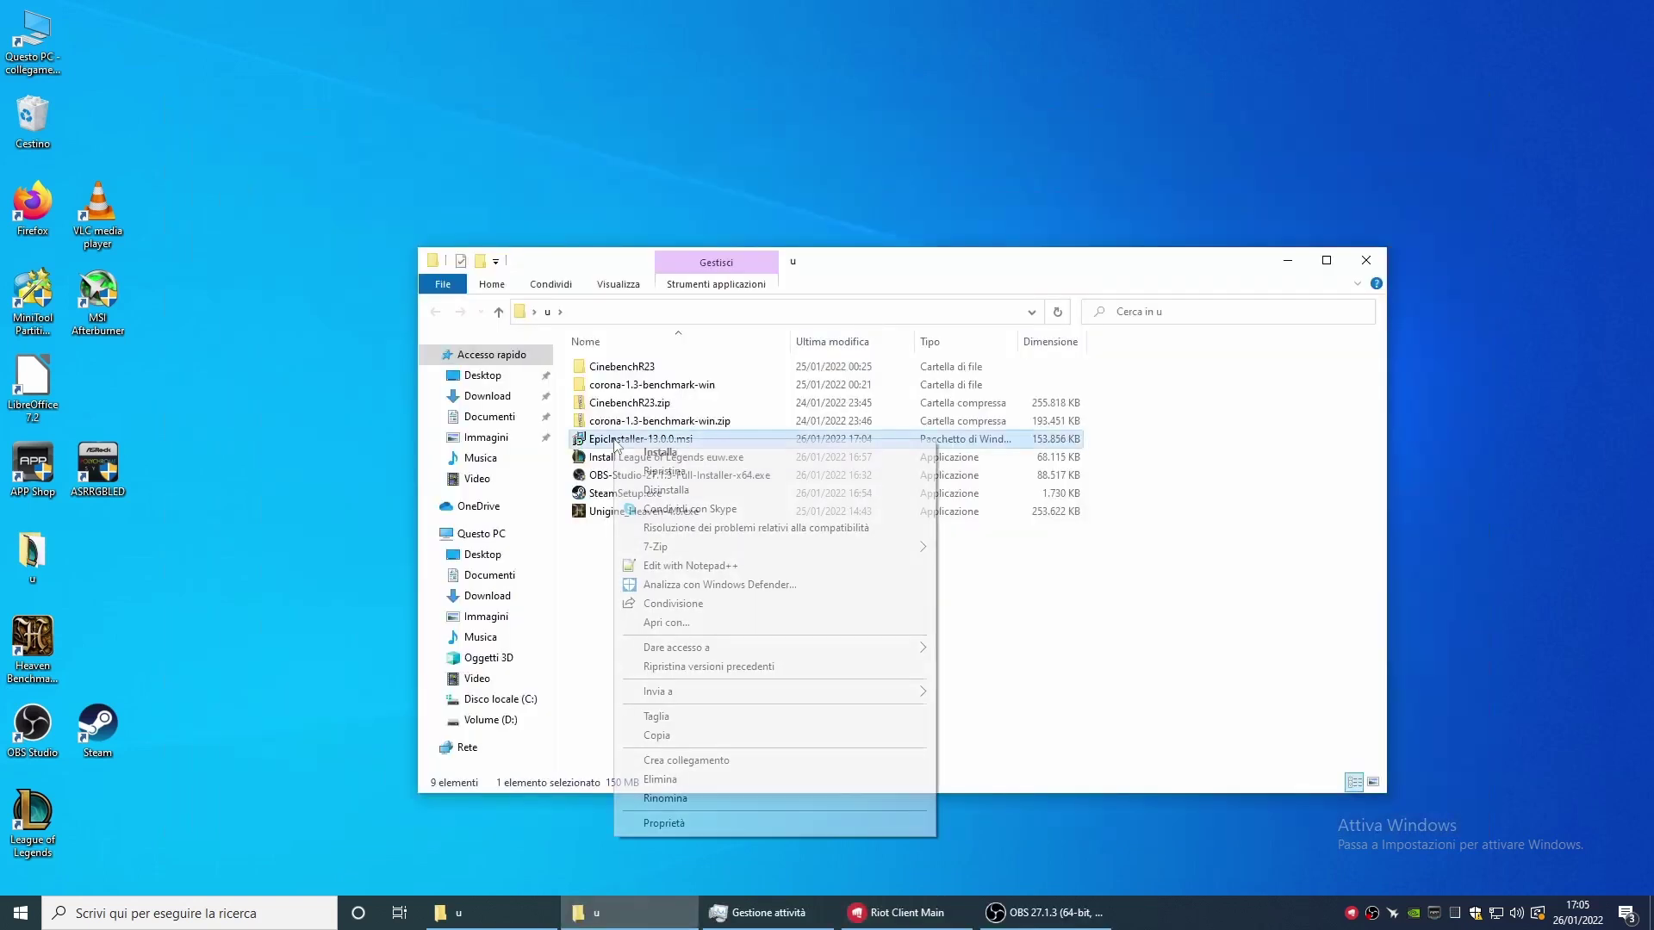
pyautogui.click(677, 457)
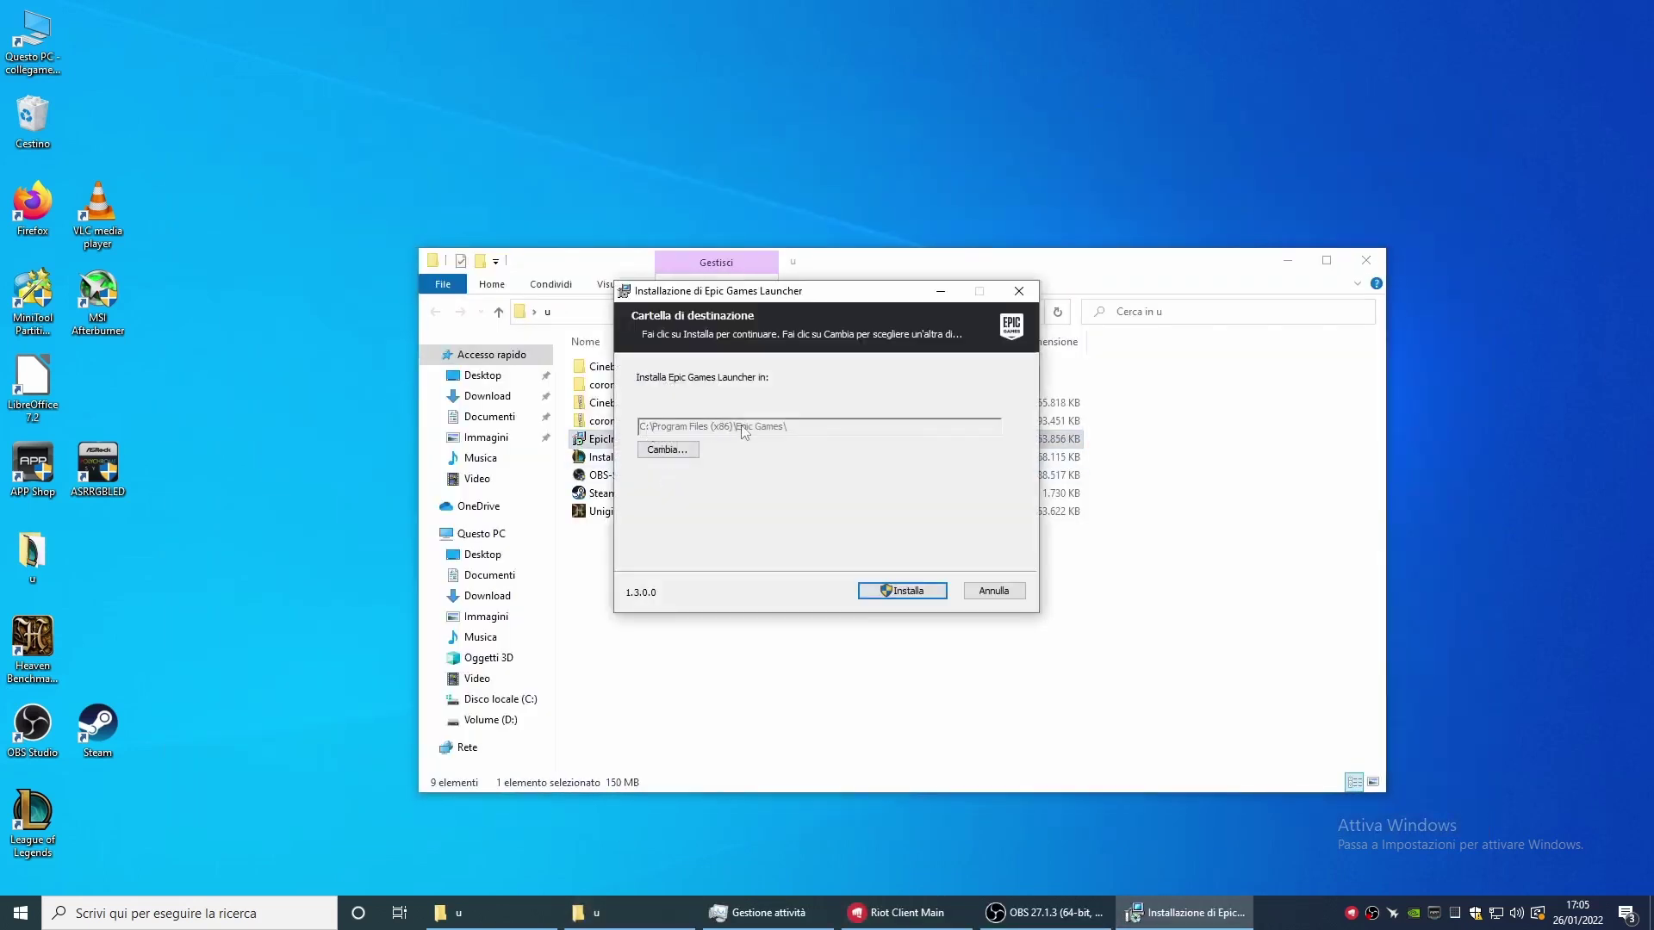
pyautogui.click(668, 450)
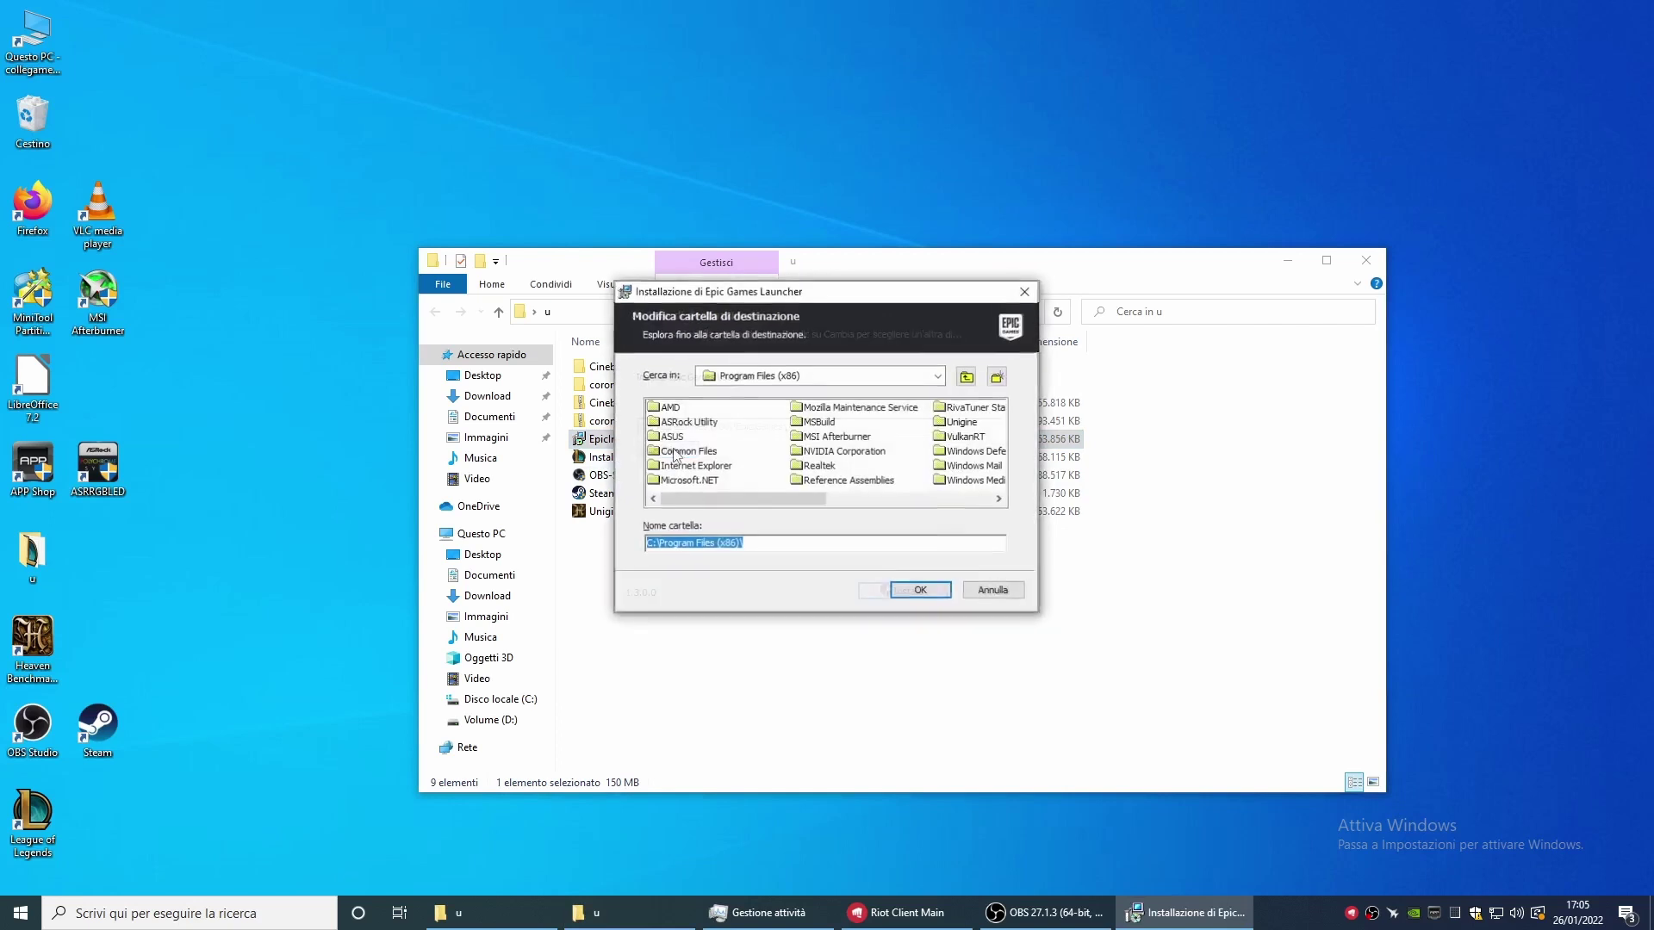
pyautogui.click(652, 543)
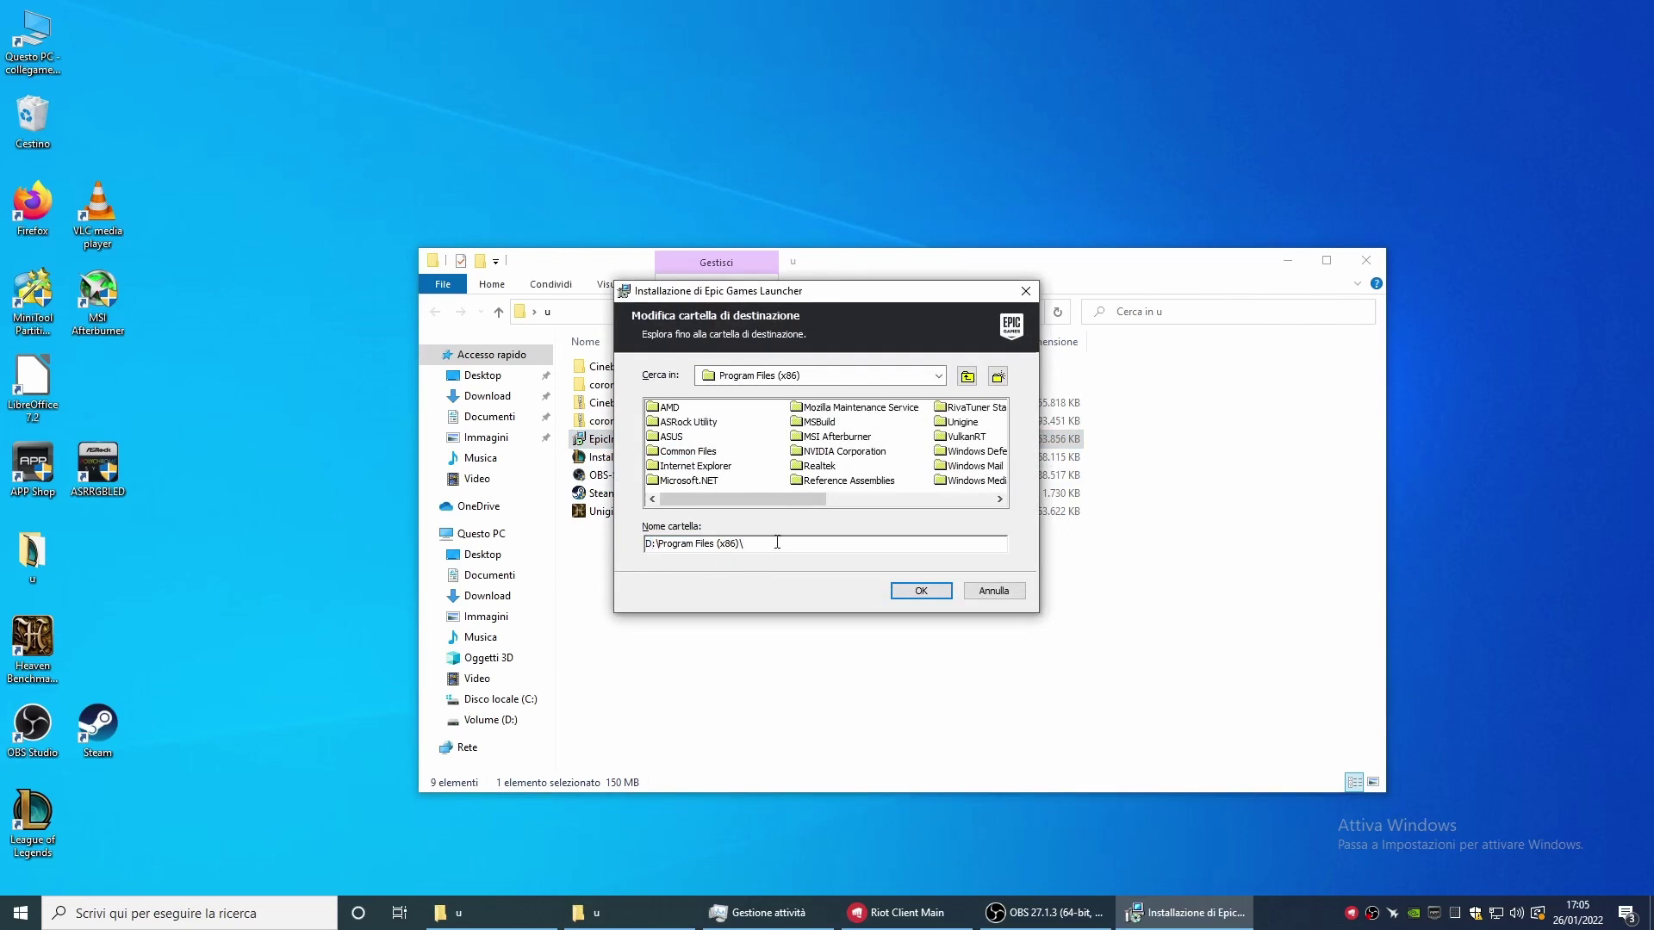
pyautogui.click(923, 591)
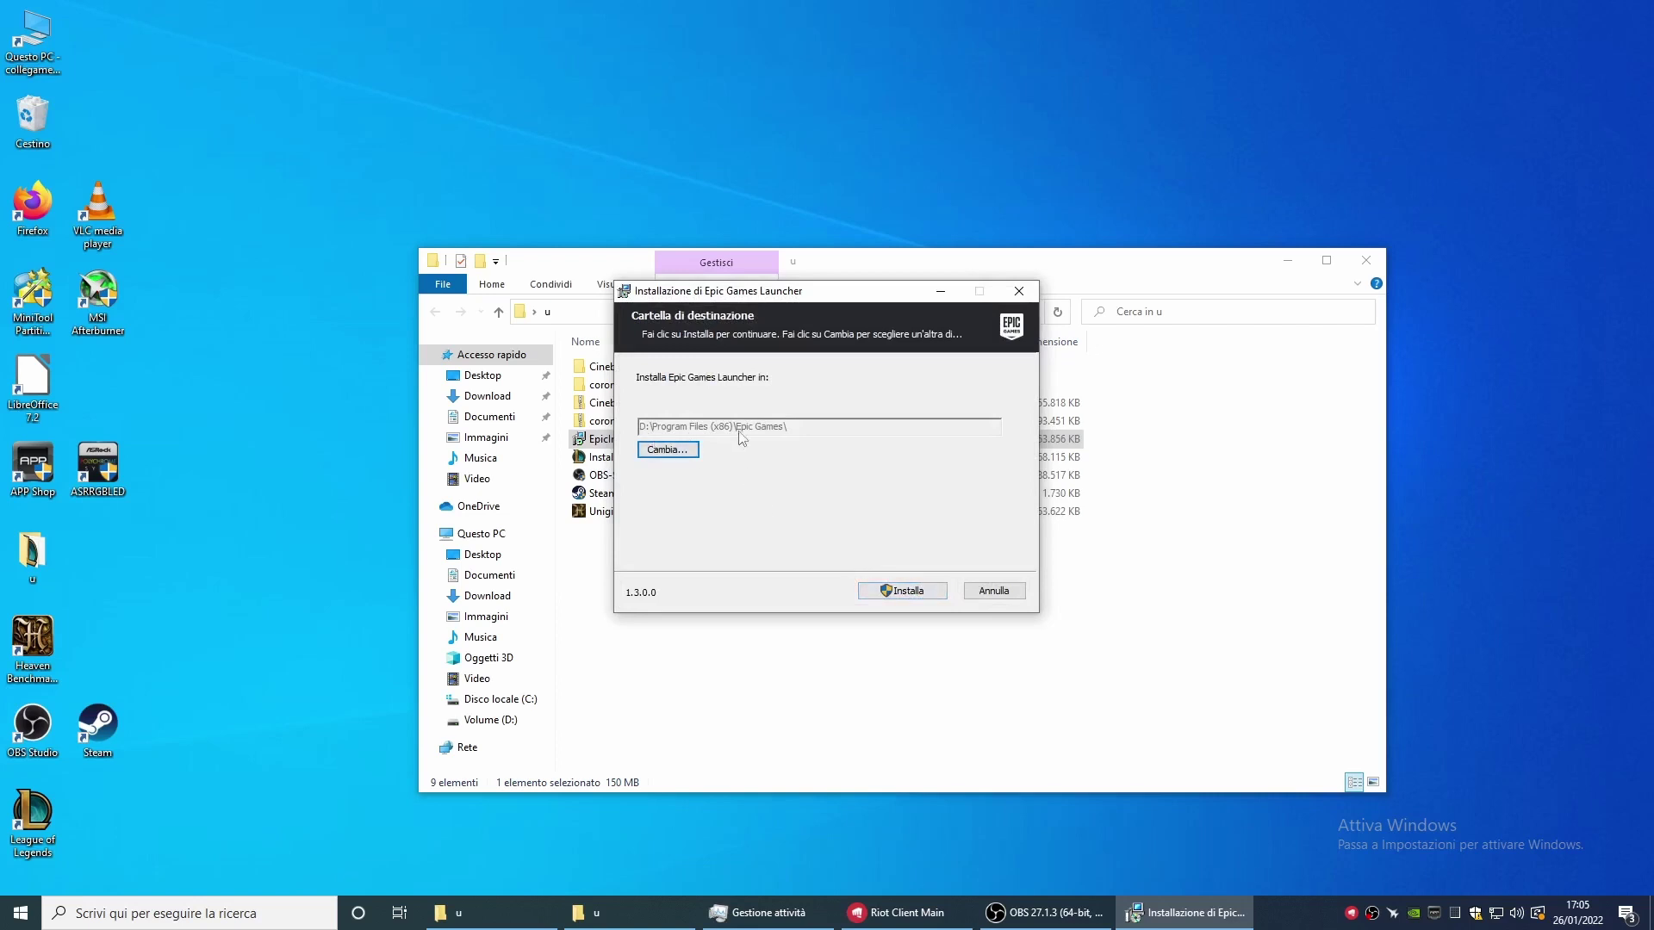
pyautogui.click(932, 595)
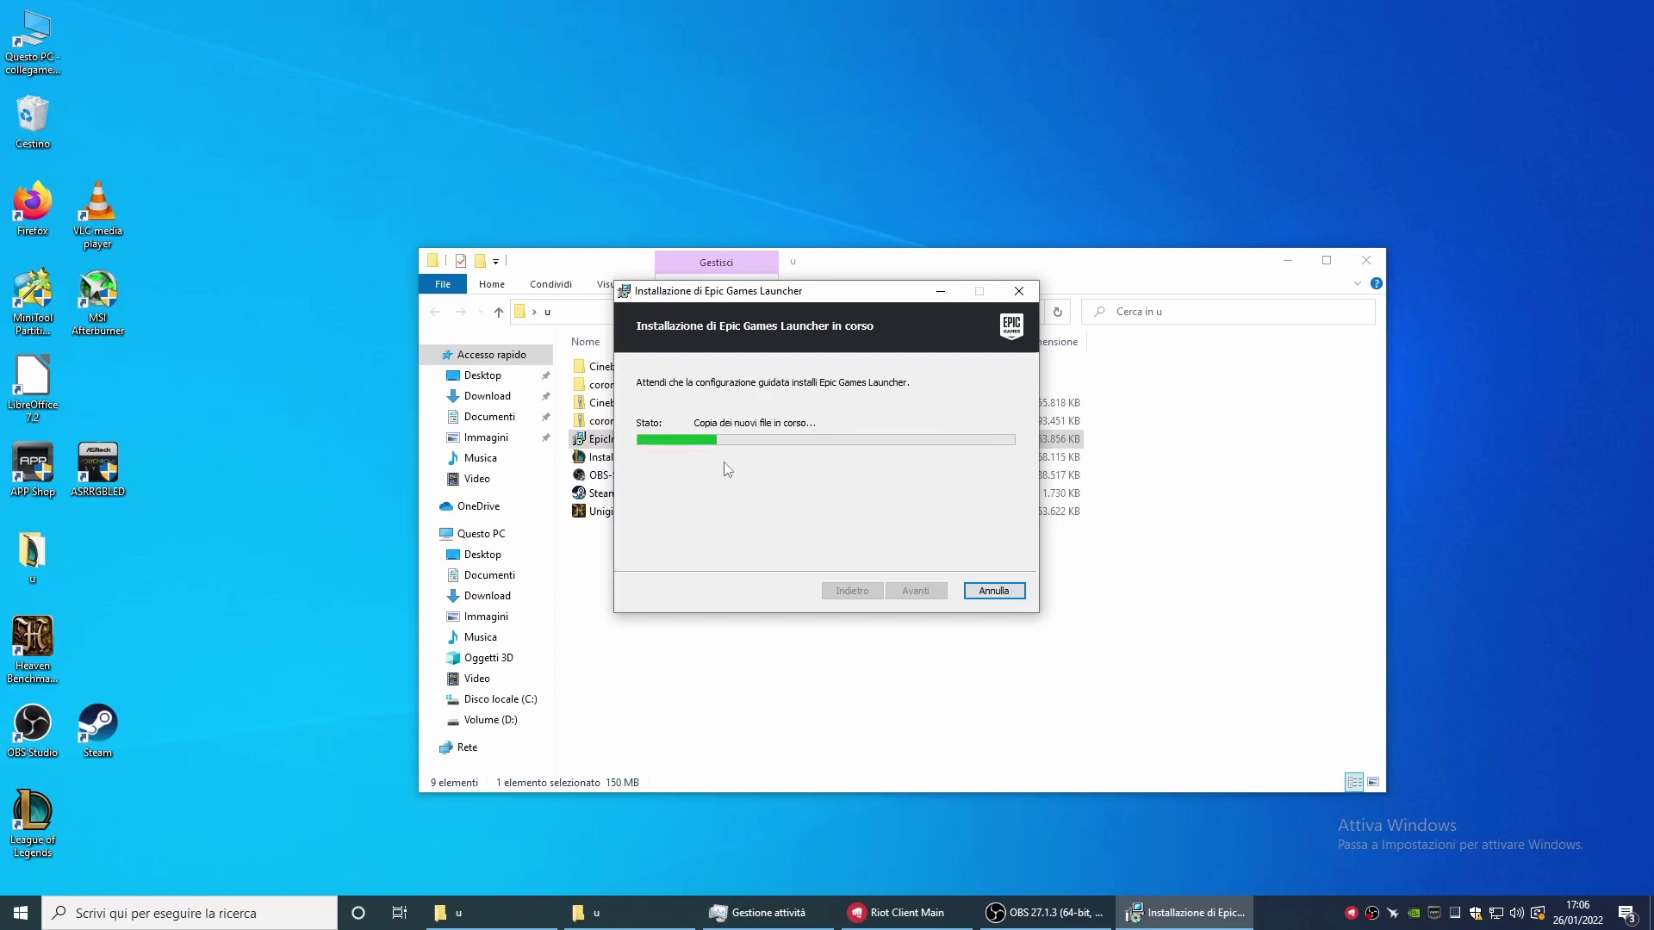
# Check the CPU load in Task Manager and the size of vhdx_games.vhdx on C:, refreshing the folder listing
pyautogui.click(749, 906)
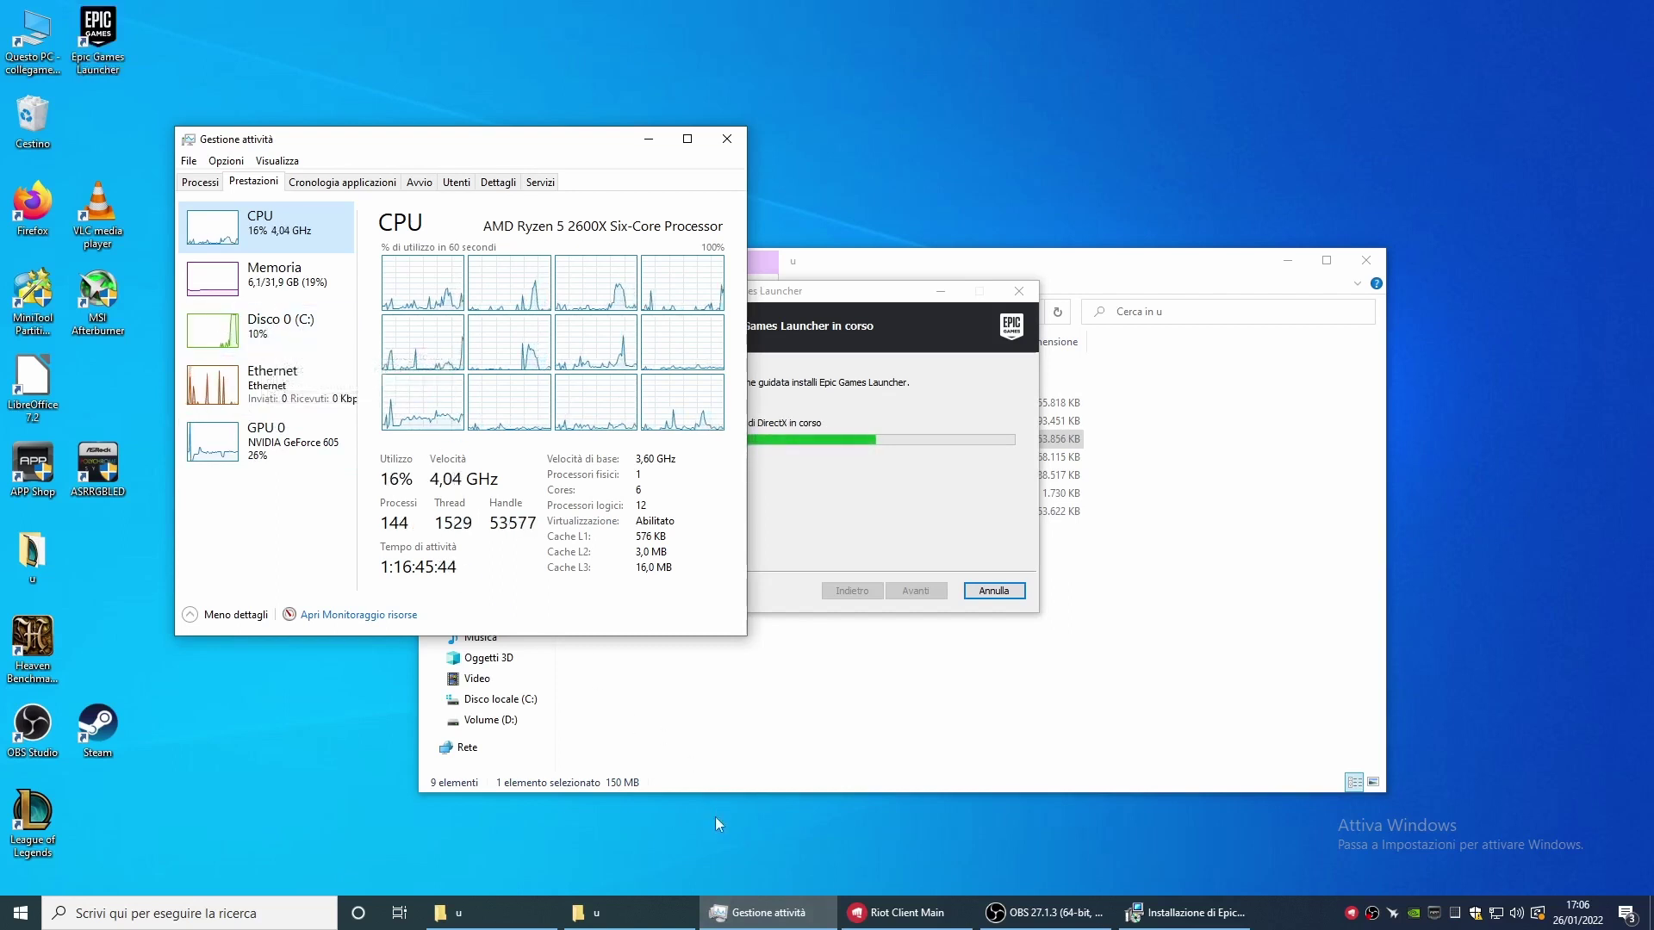
pyautogui.click(724, 913)
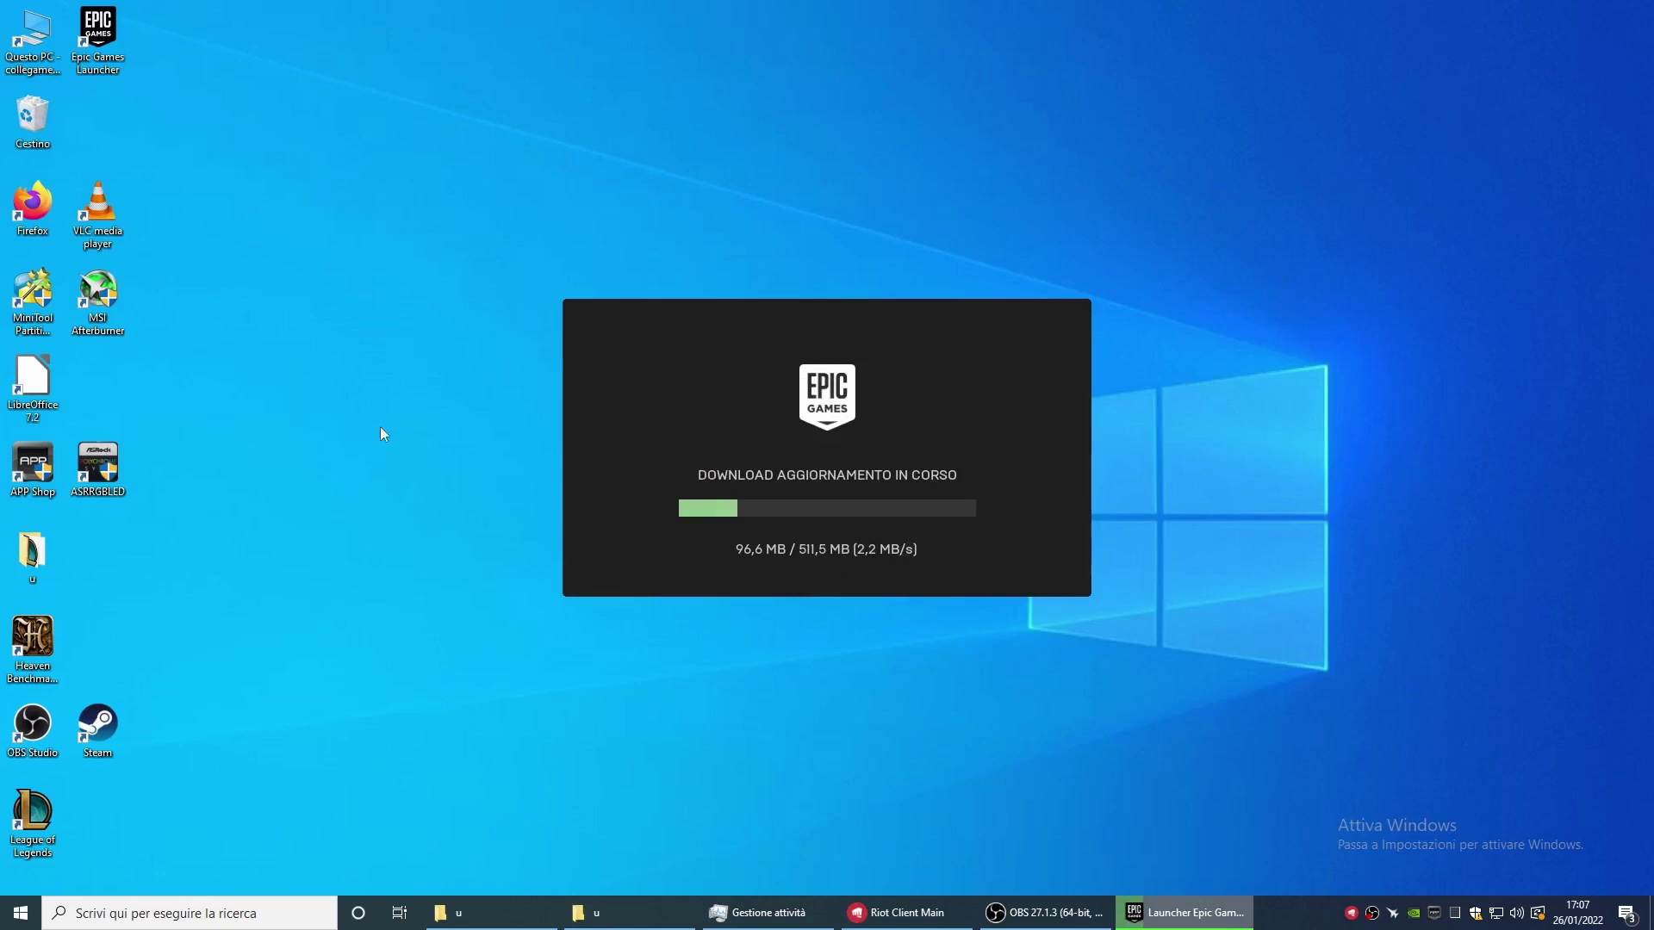
pyautogui.doubleClick(4, 25)
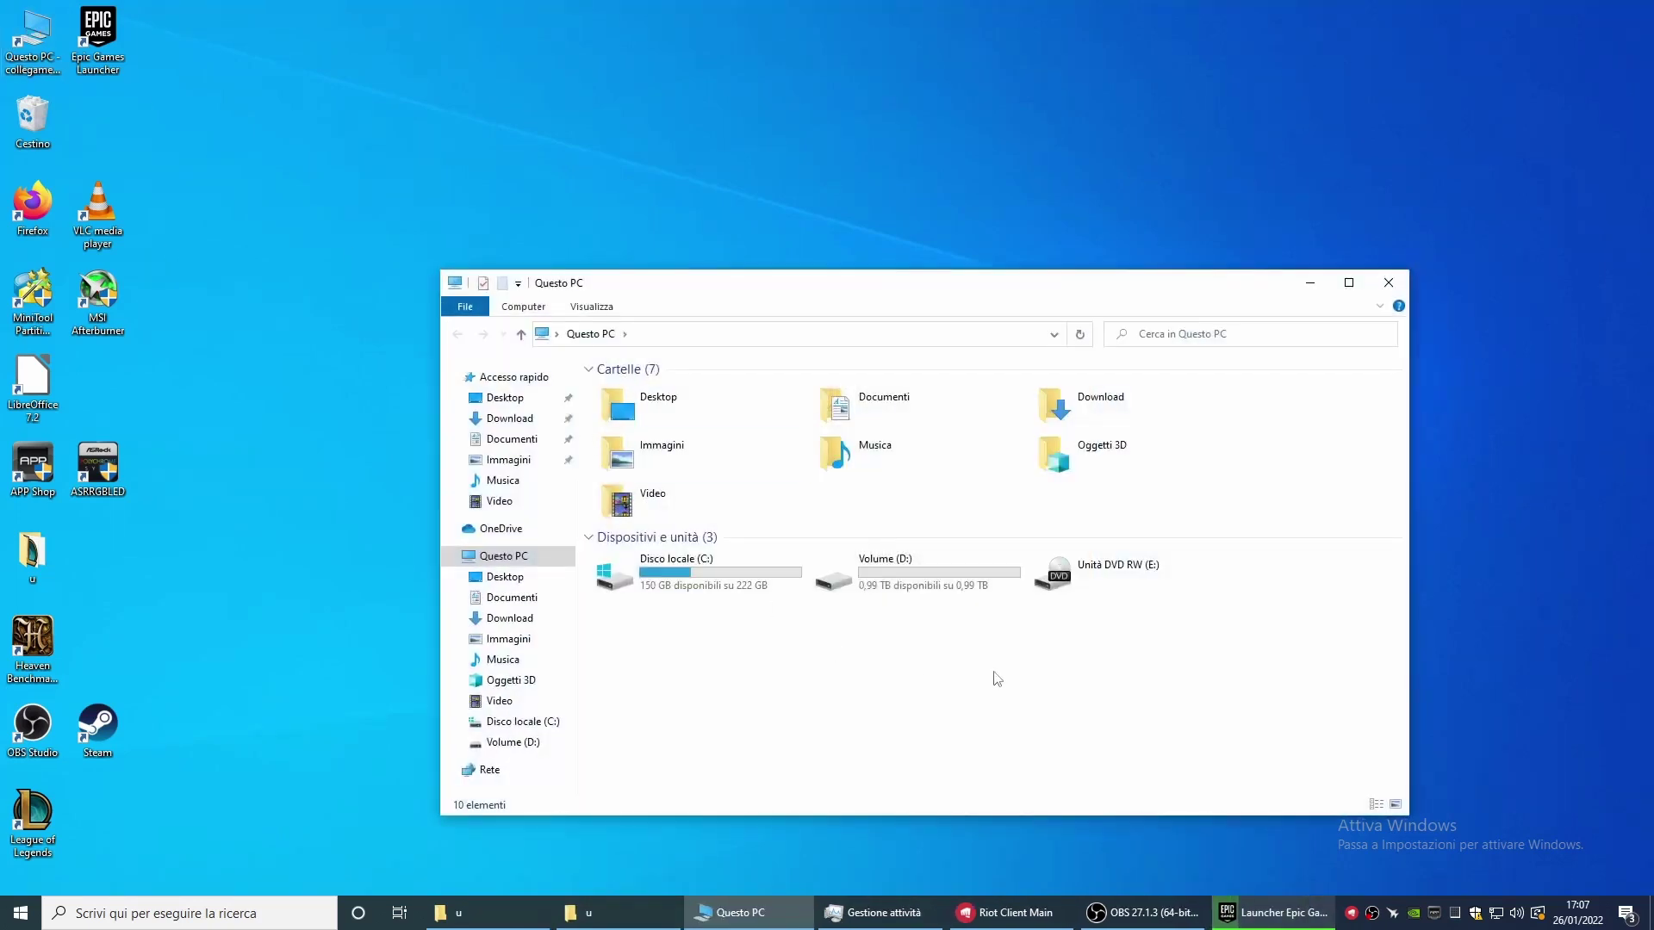
pyautogui.doubleClick(692, 590)
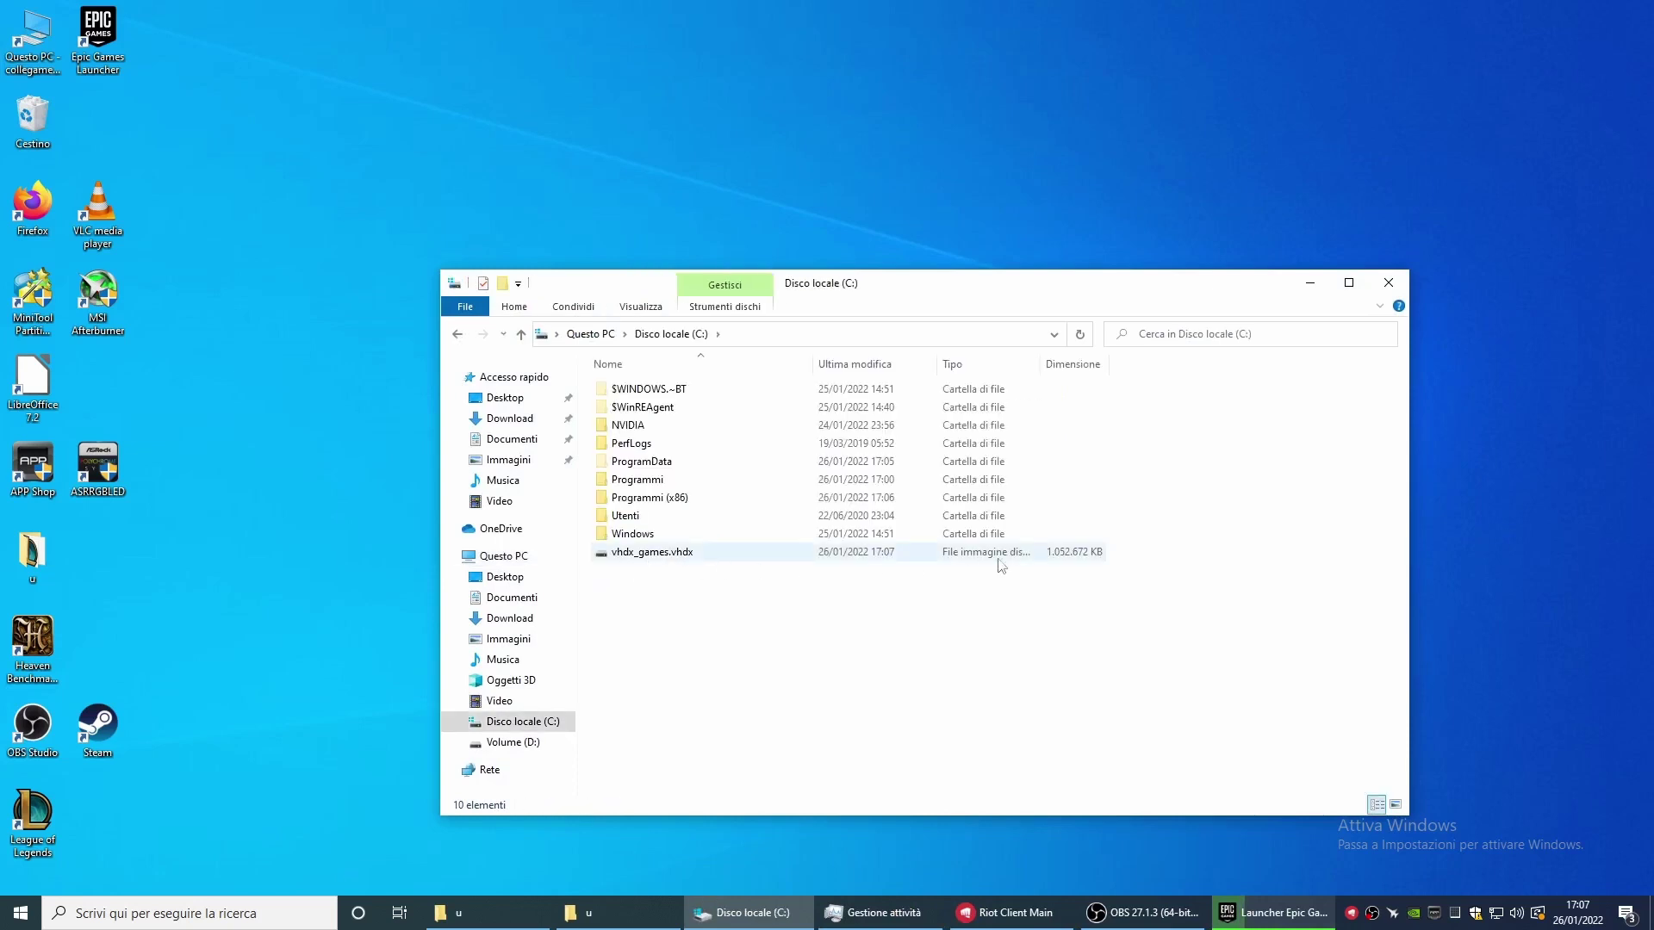
pyautogui.rightClick(976, 621)
pyautogui.click(1033, 694)
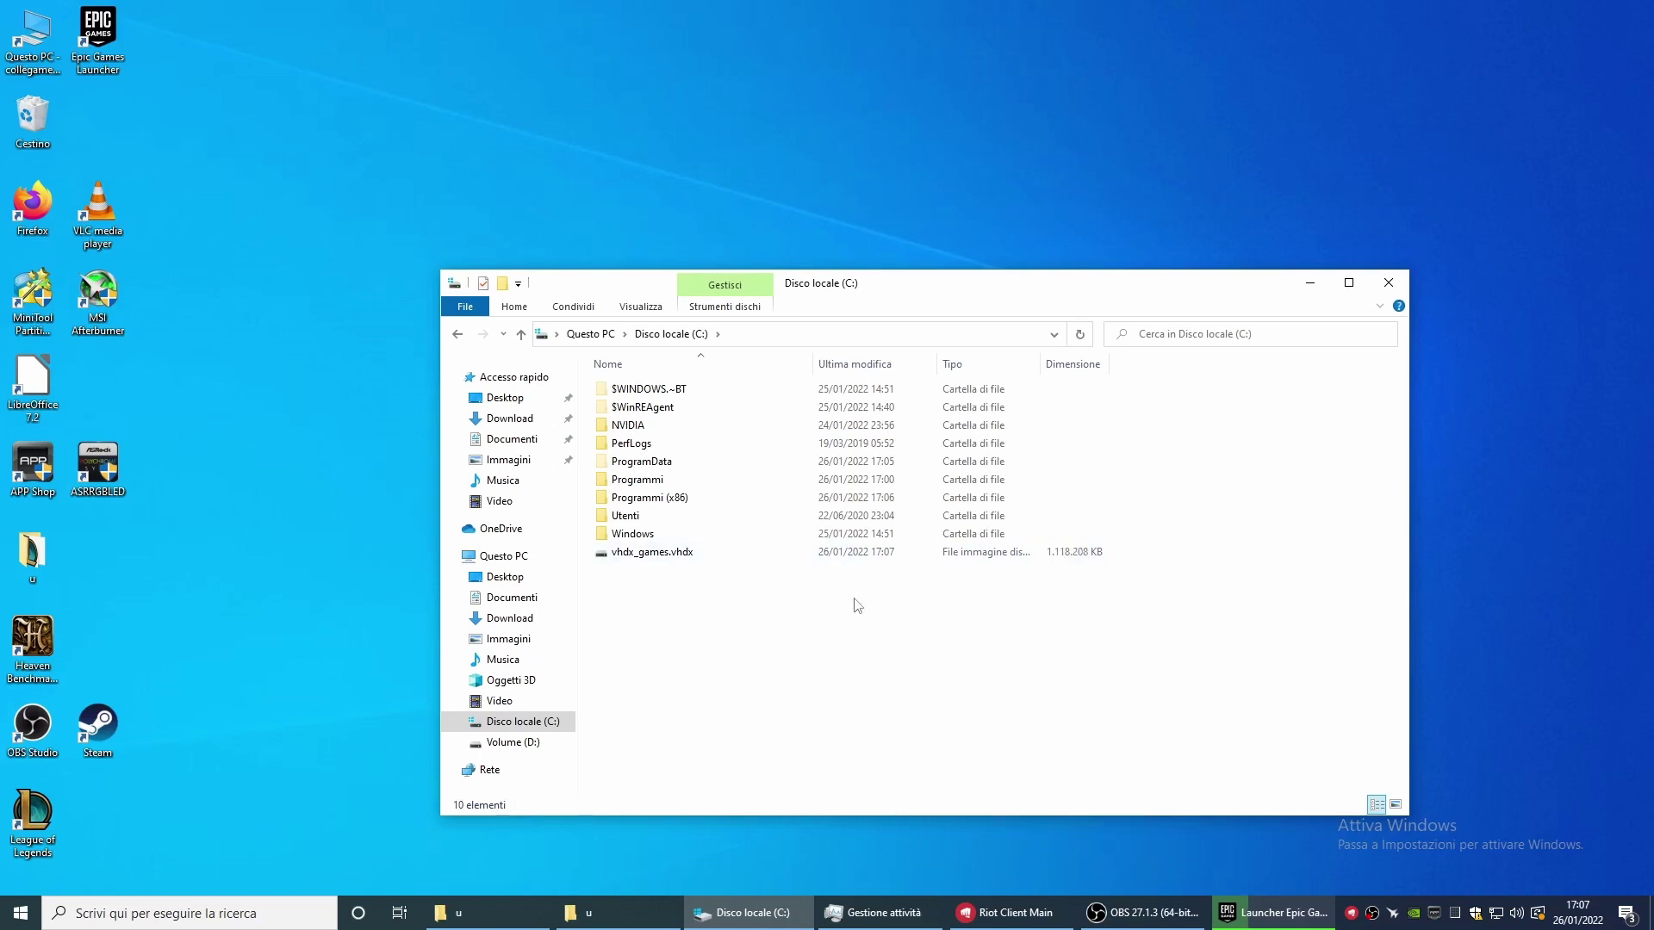
# Check the refreshed drive space in Questo PC and the folders on Volume (D:), and close the File Explorer window
pyautogui.click(591, 333)
pyautogui.click(928, 647)
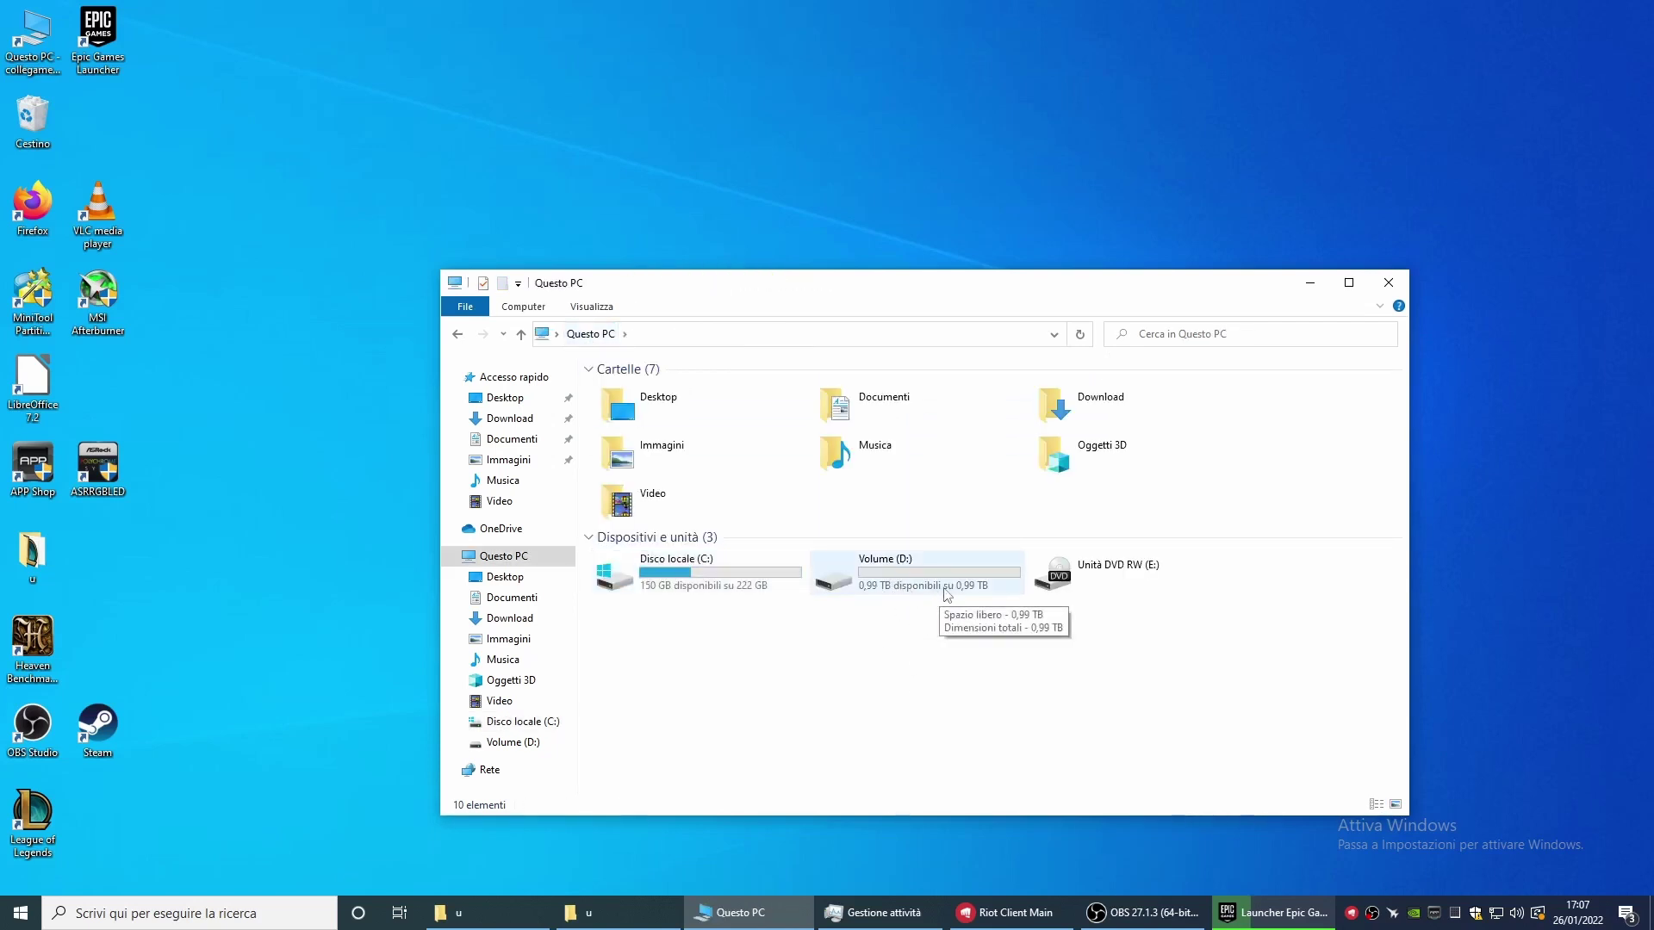
pyautogui.rightClick(860, 638)
pyautogui.click(923, 709)
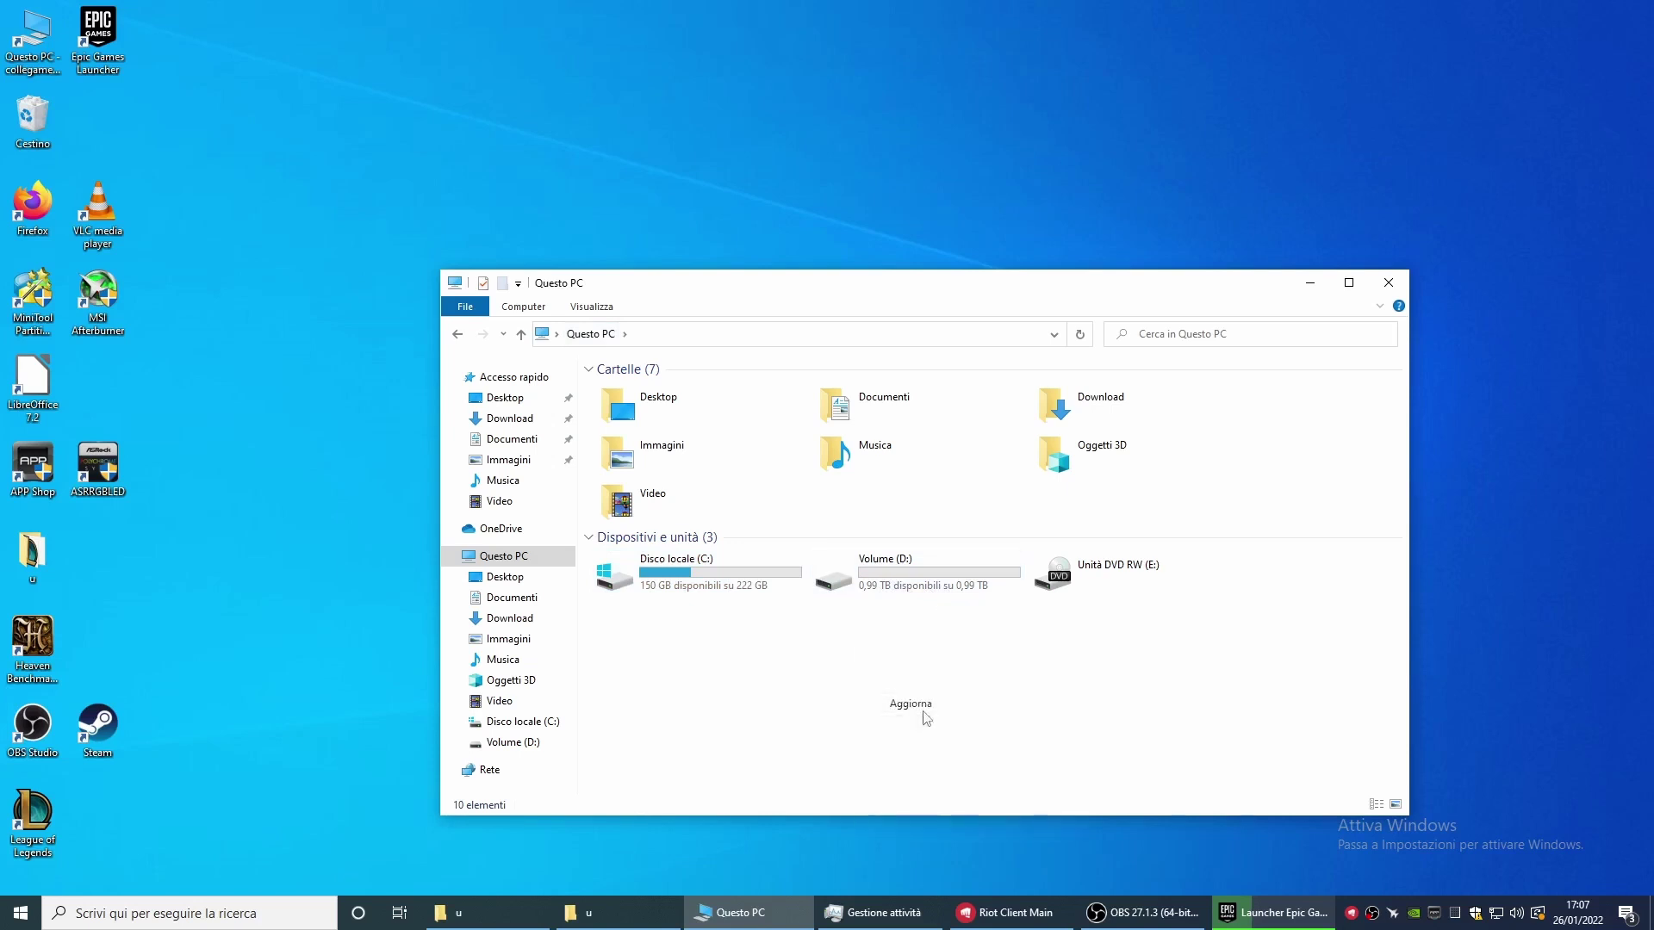
pyautogui.doubleClick(911, 585)
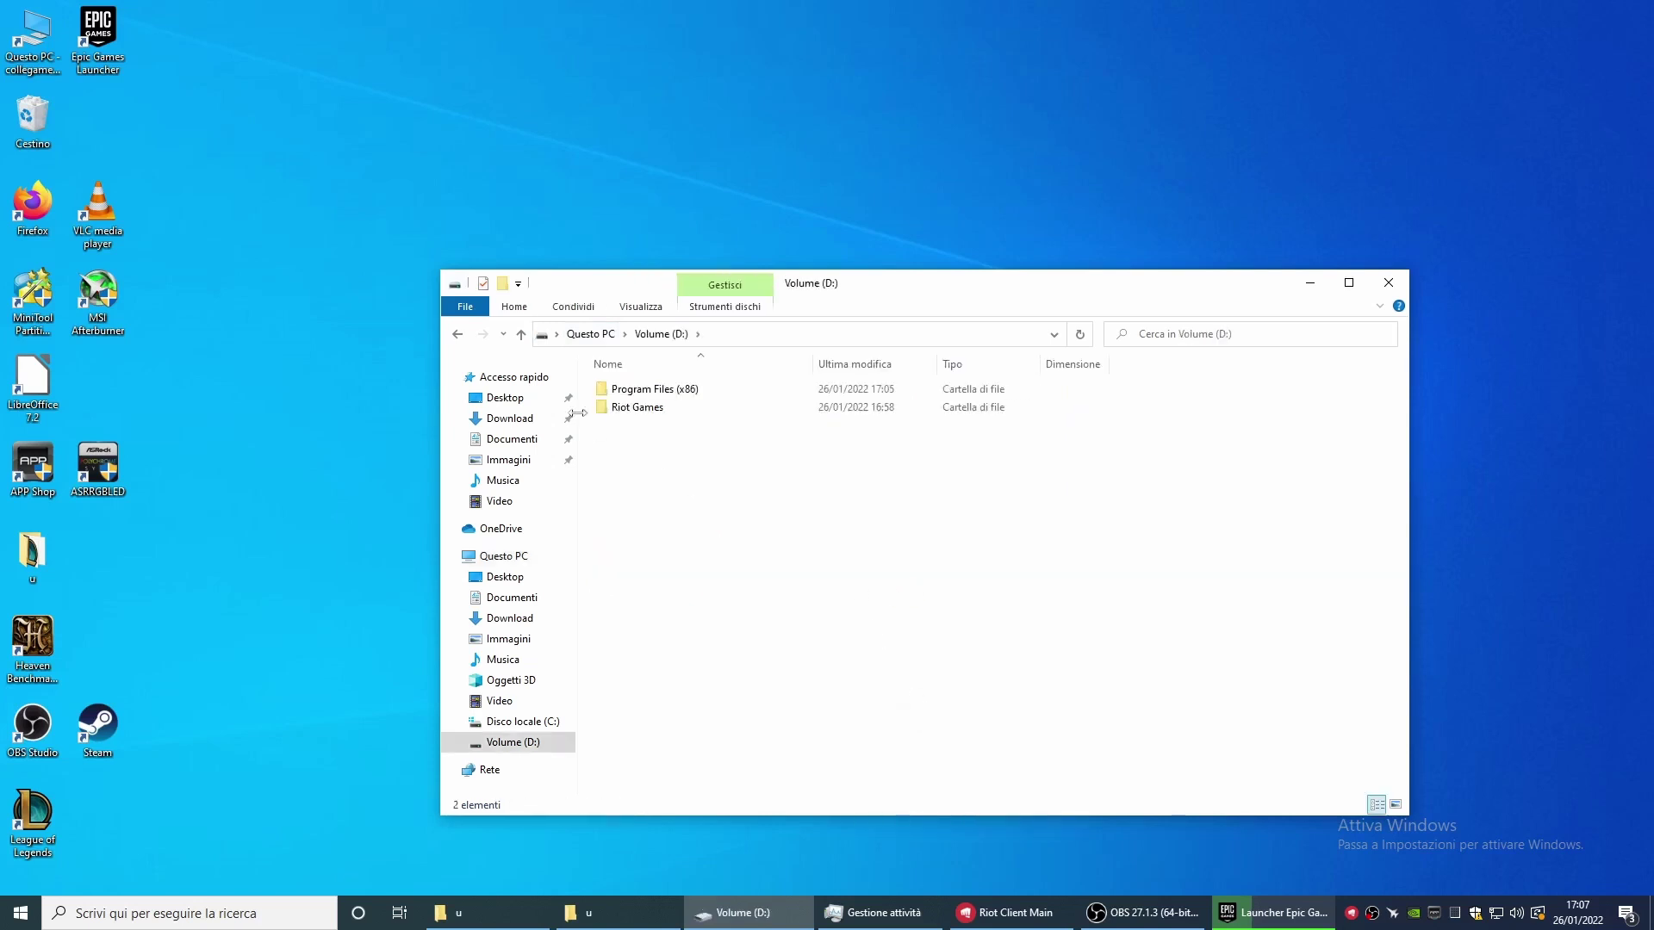
pyautogui.click(458, 334)
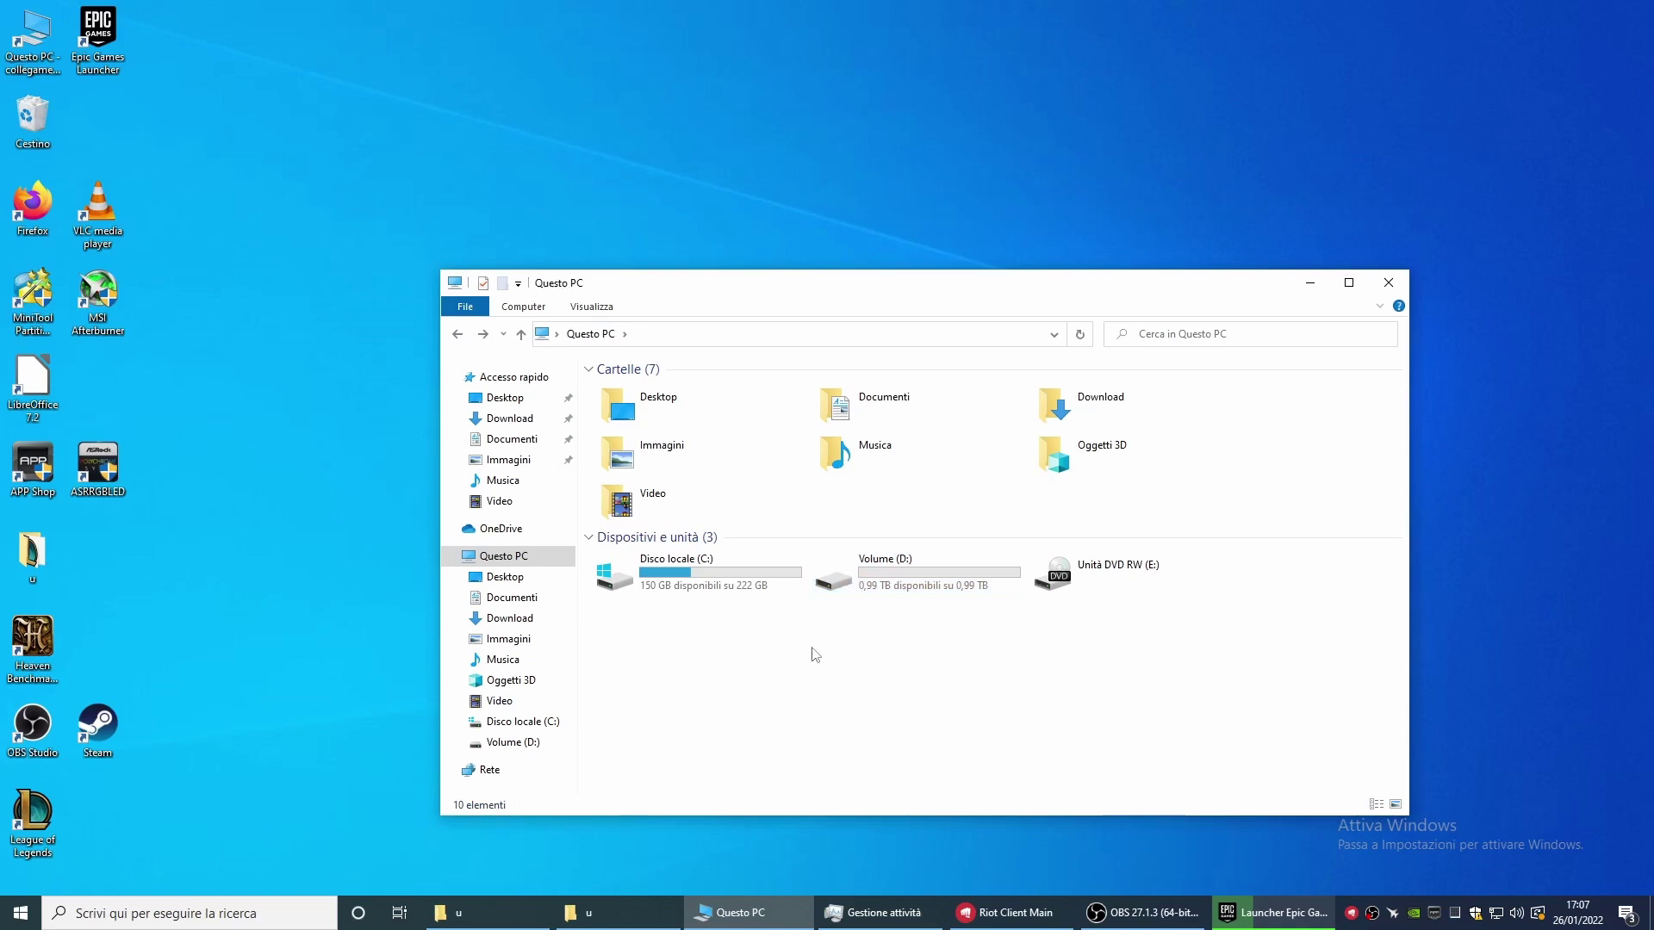
pyautogui.click(1389, 282)
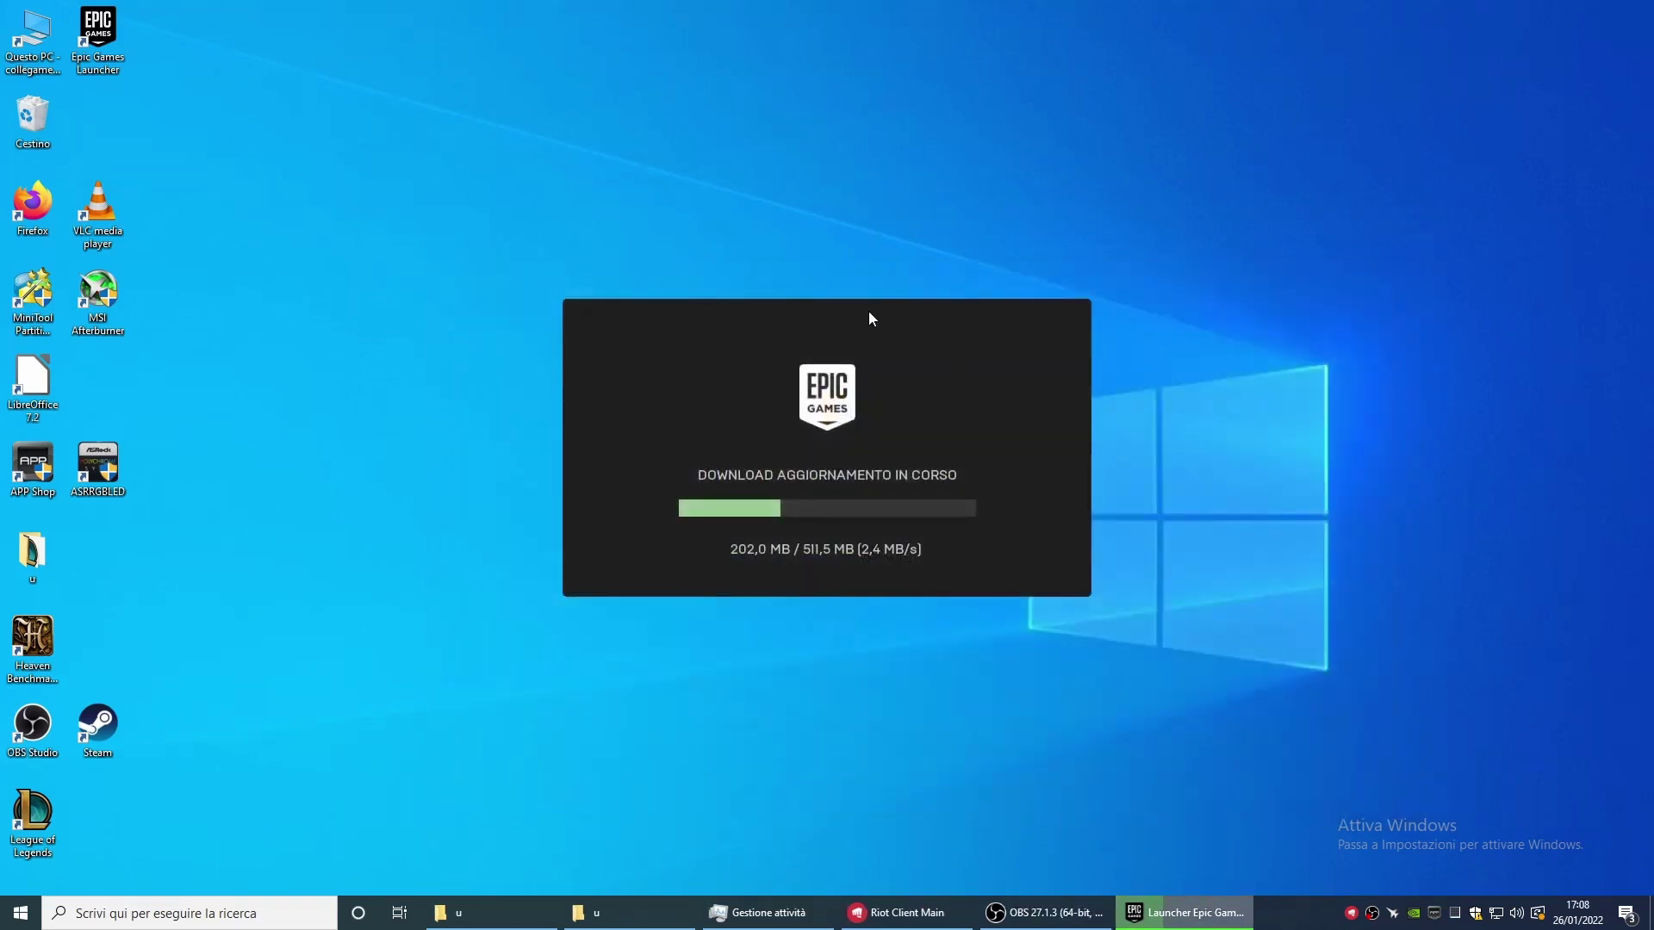
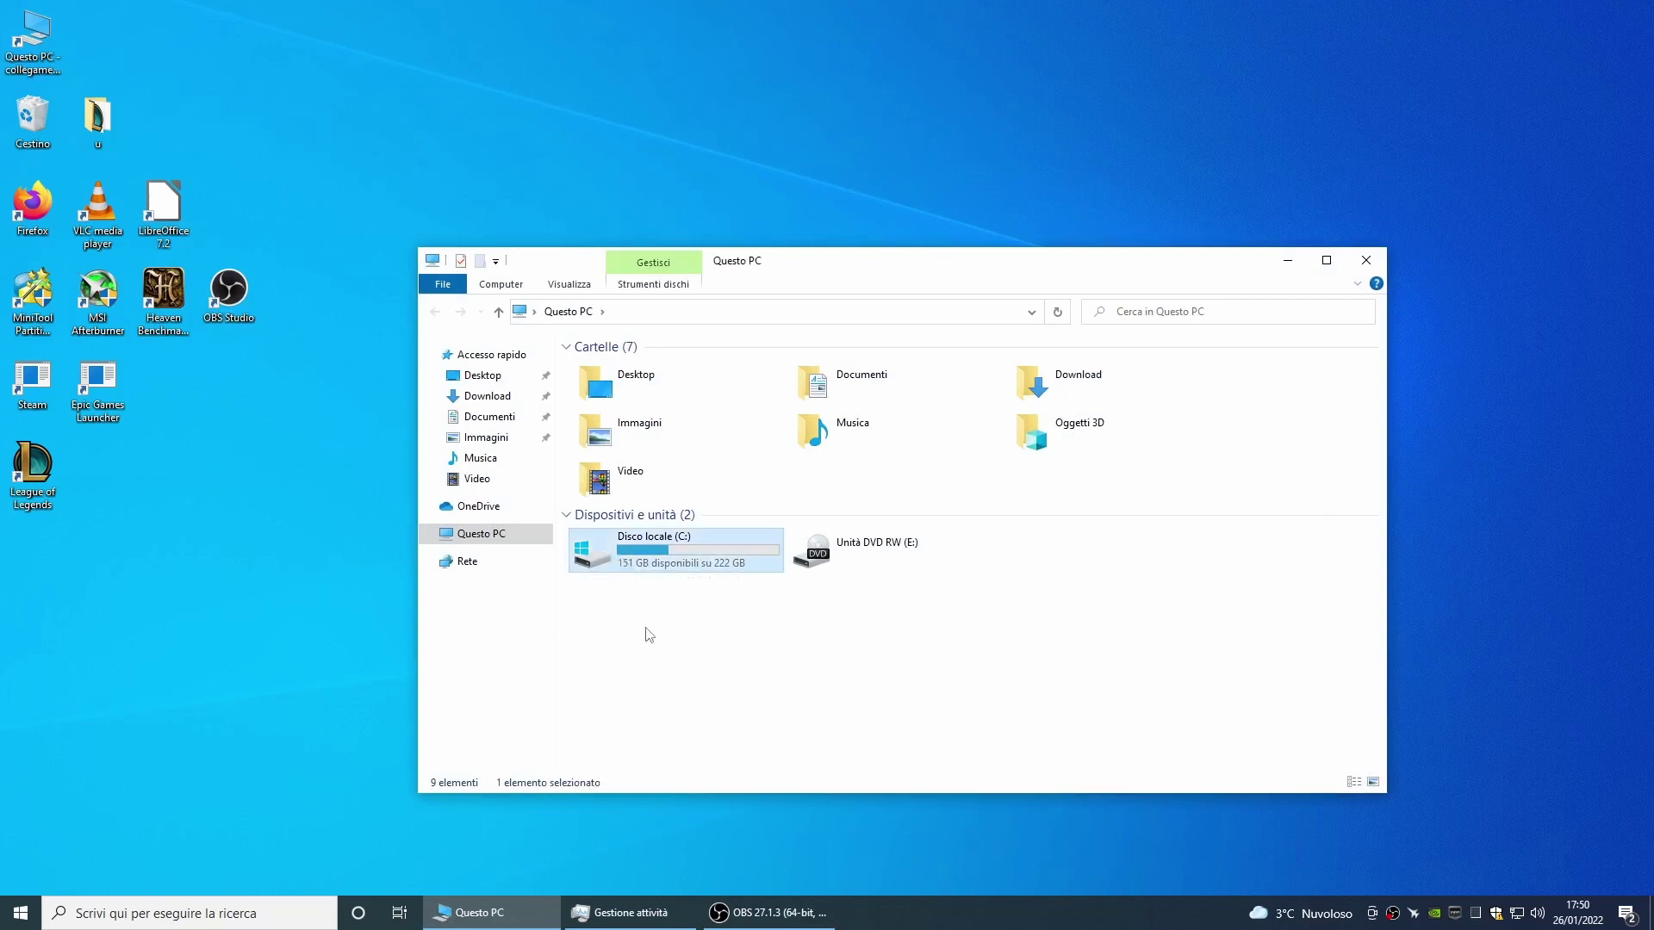
# Mount the vhdx_games.vhdx disk image stored in the root of Disco locale (C:)
pyautogui.doubleClick(593, 560)
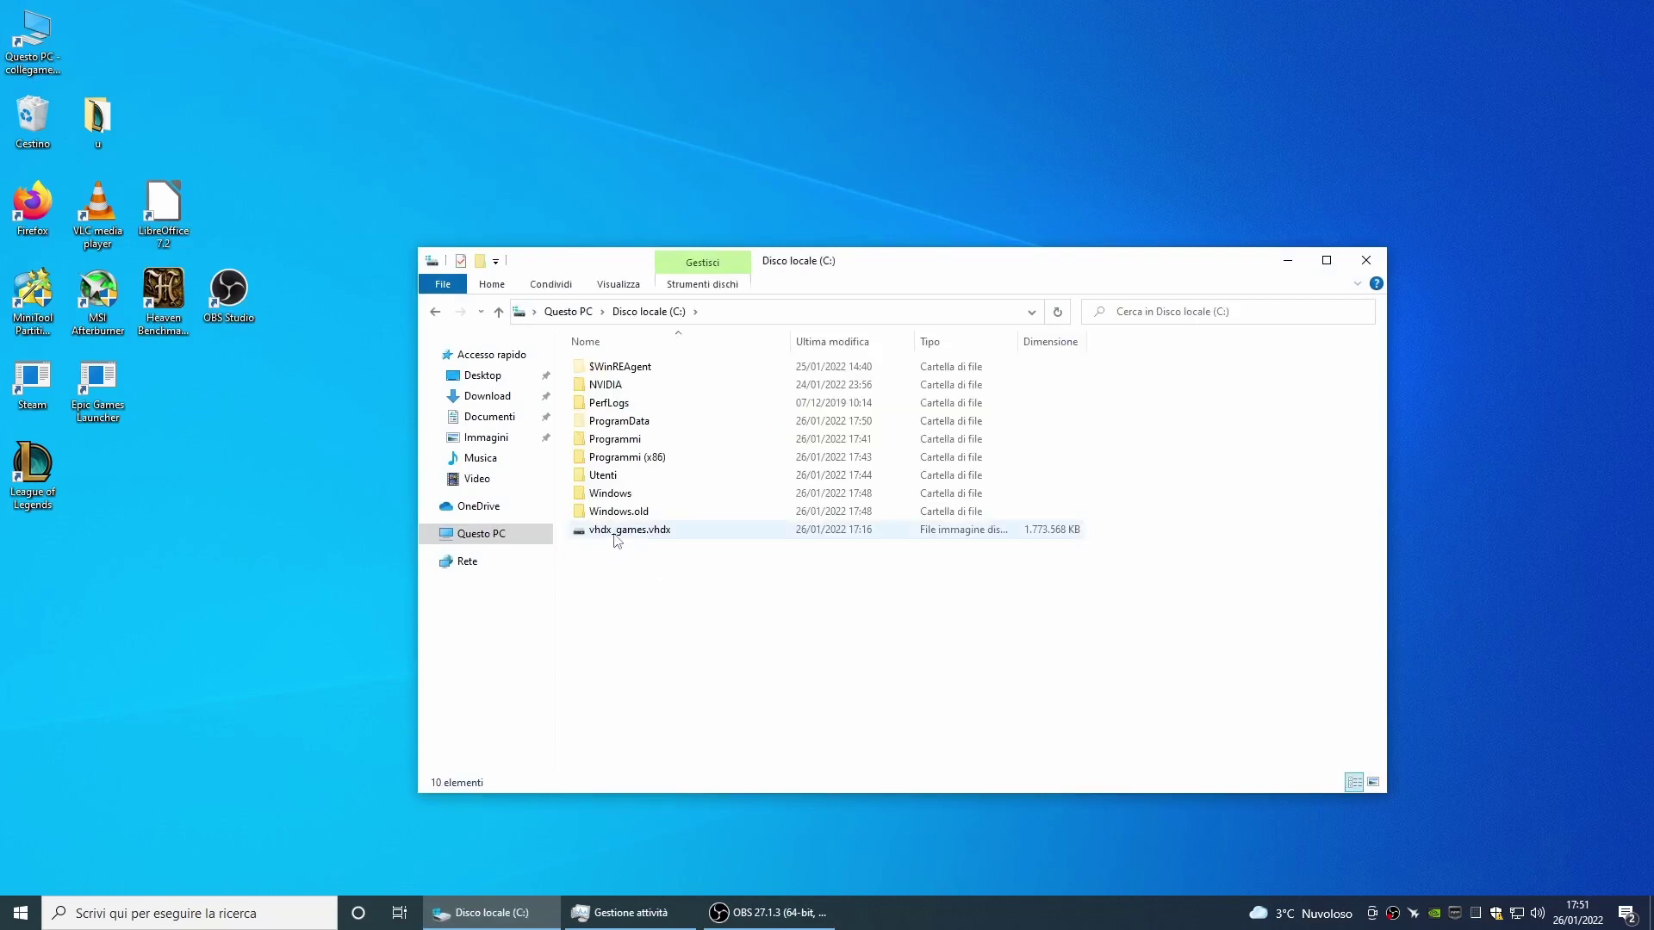
pyautogui.click(613, 534)
pyautogui.rightClick(613, 531)
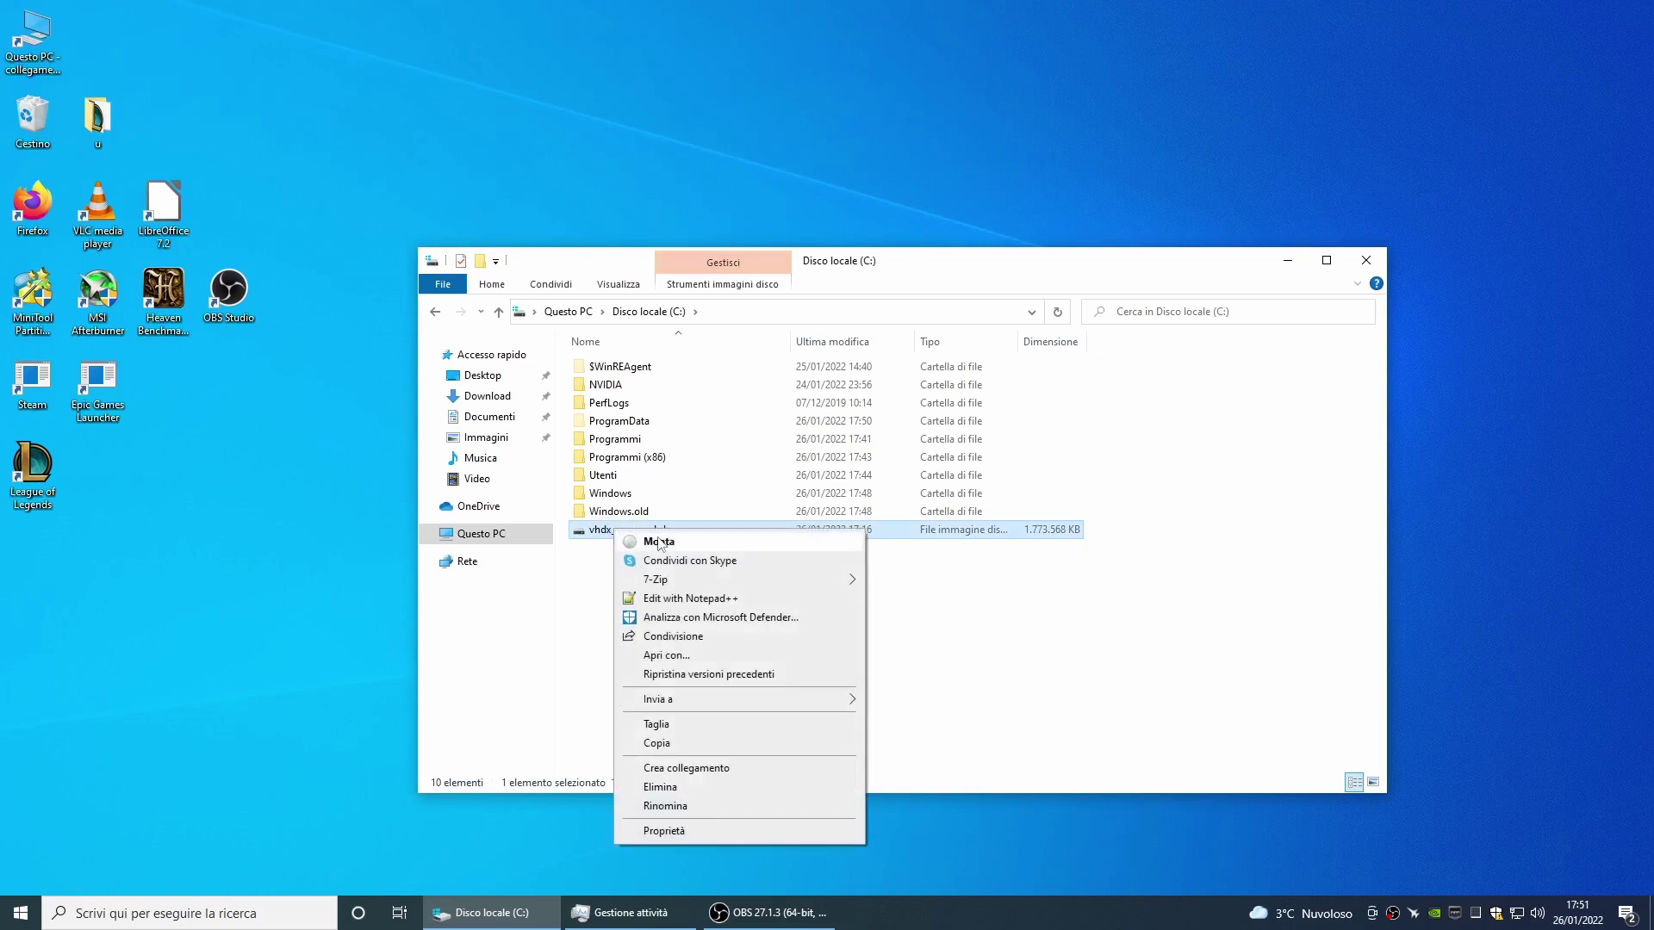
pyautogui.click(660, 542)
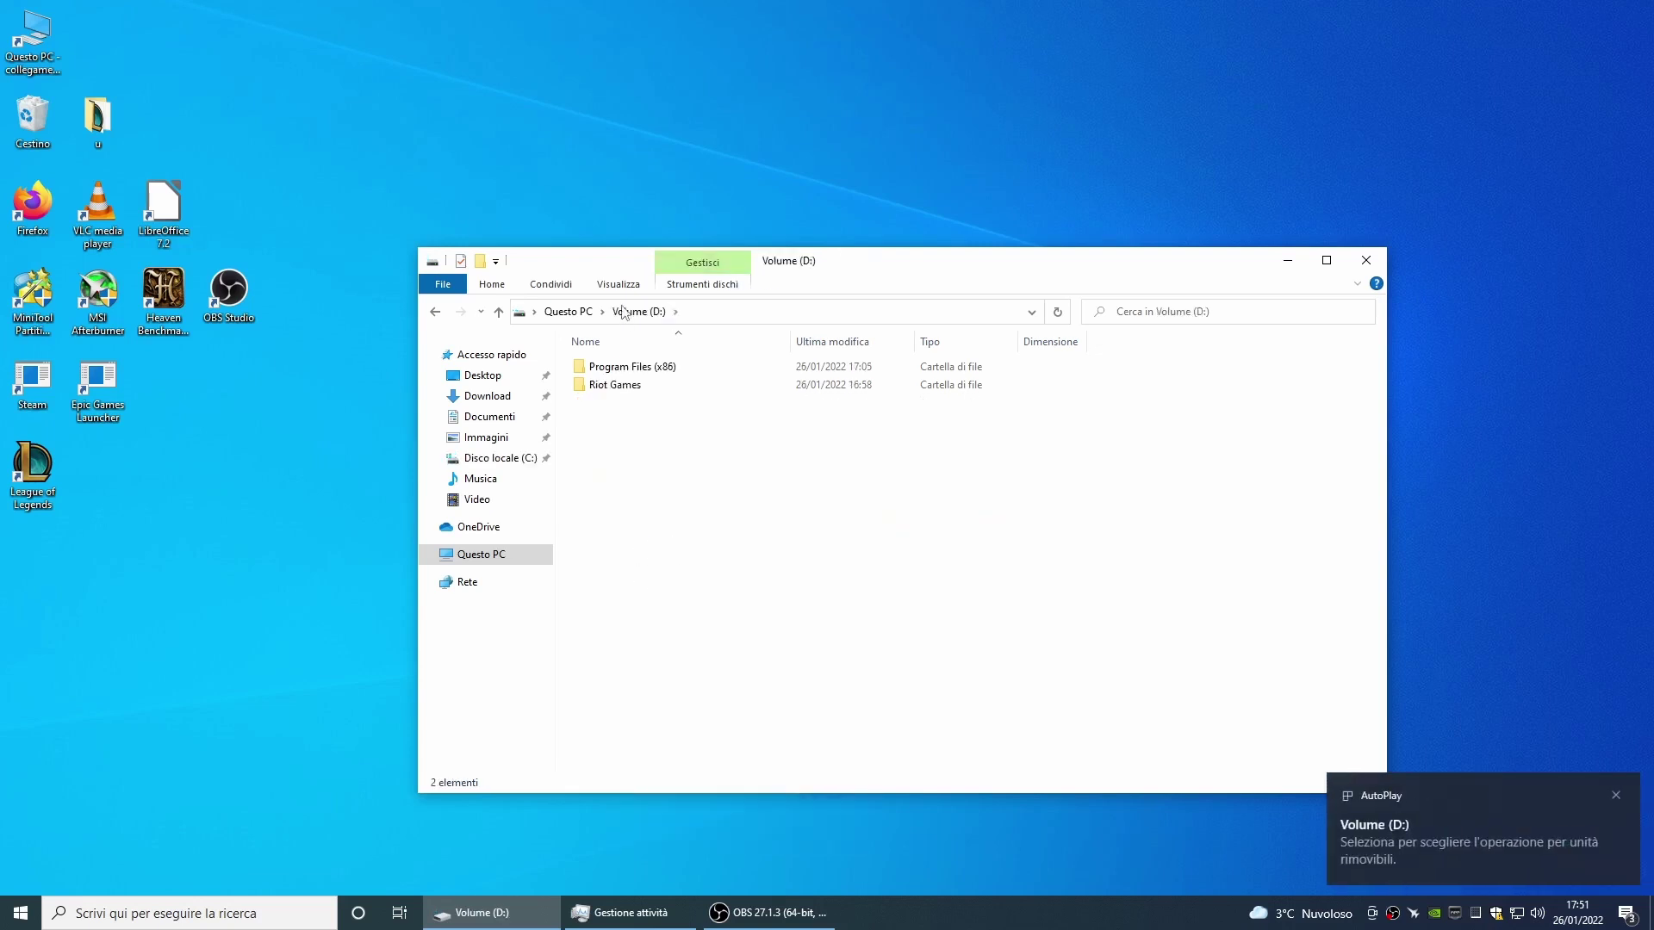
# Inspect the drives in Questo PC and the contents of the mounted Volume (D:), and close File Explorer
pyautogui.click(568, 311)
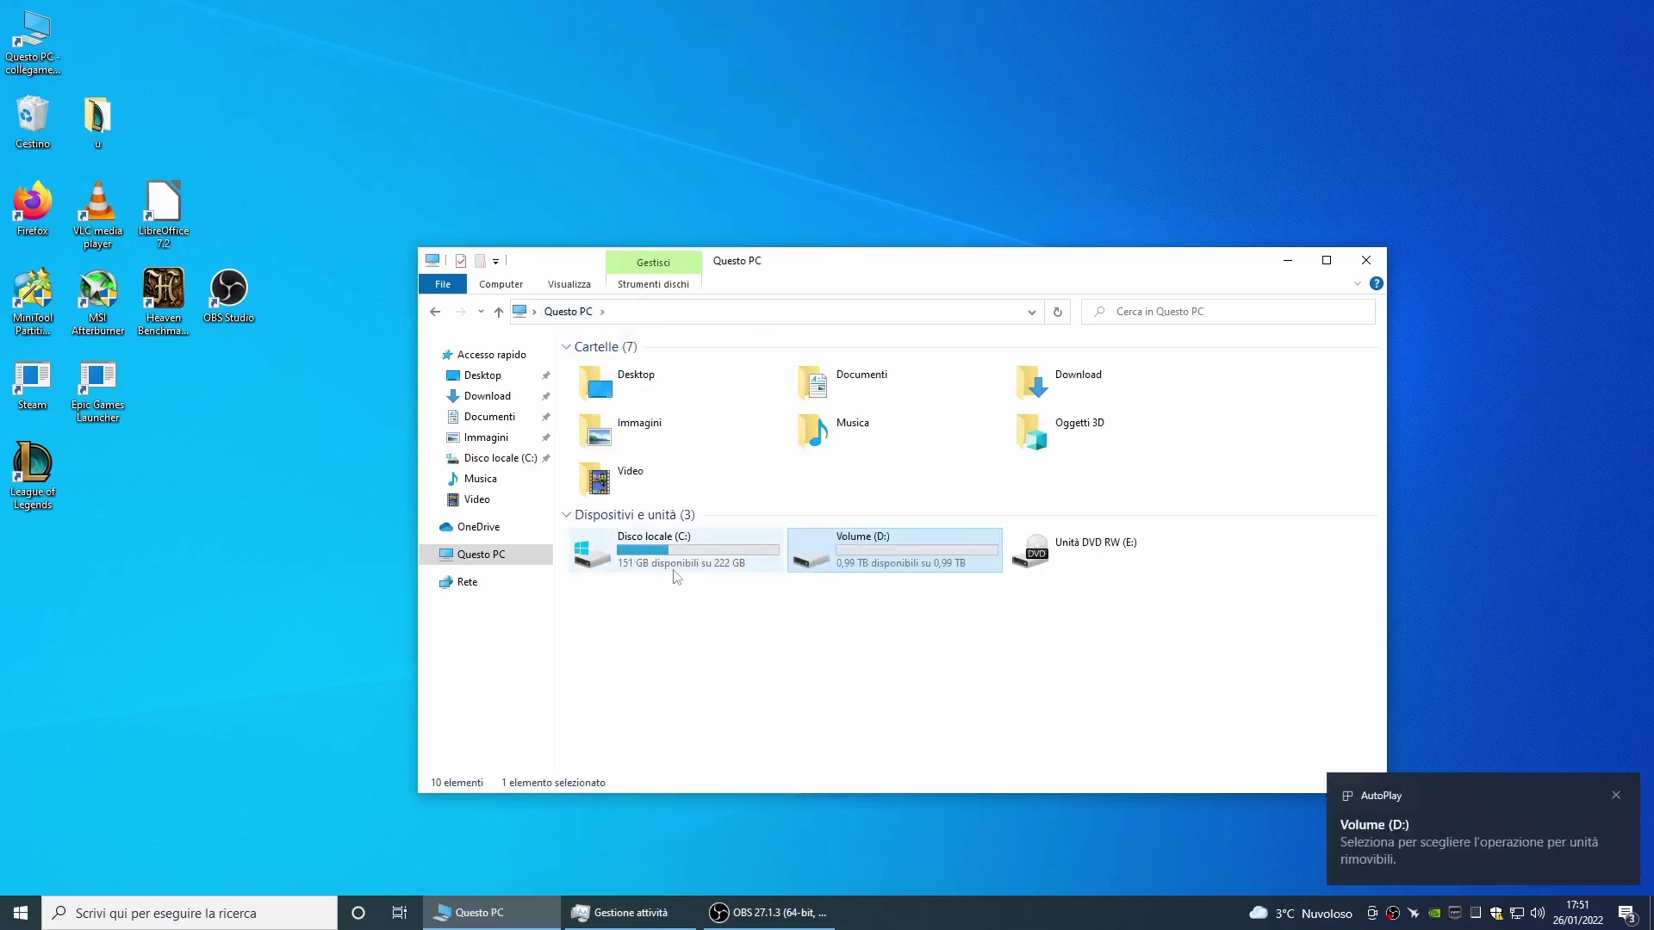
pyautogui.doubleClick(879, 555)
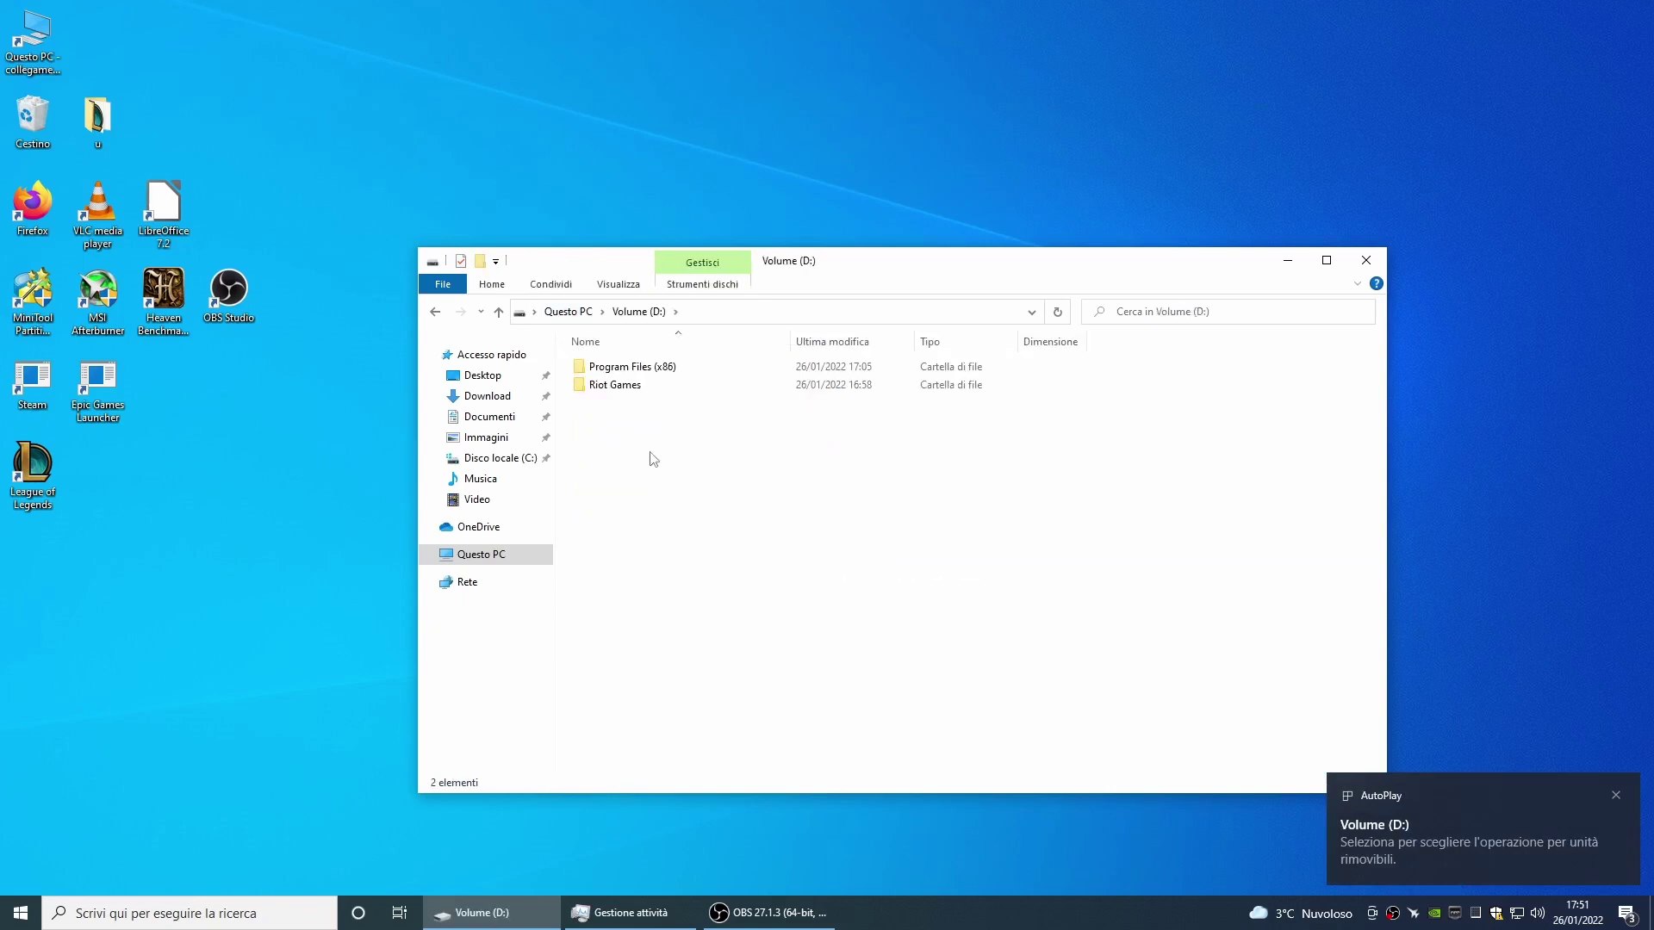
pyautogui.click(435, 311)
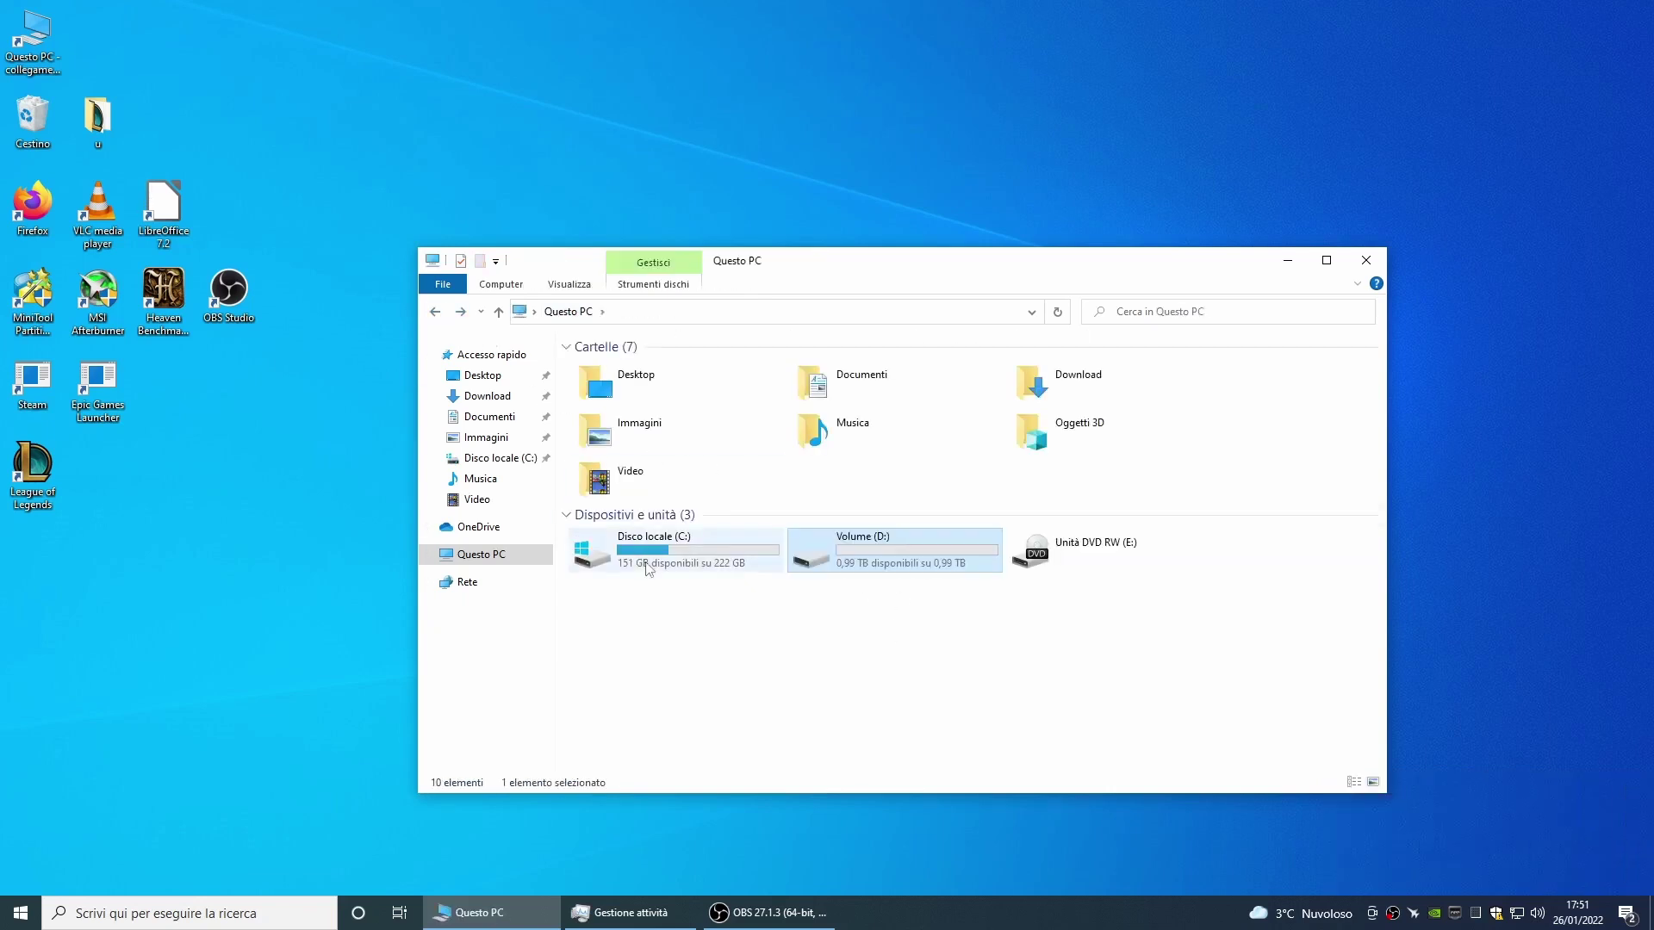
pyautogui.click(668, 611)
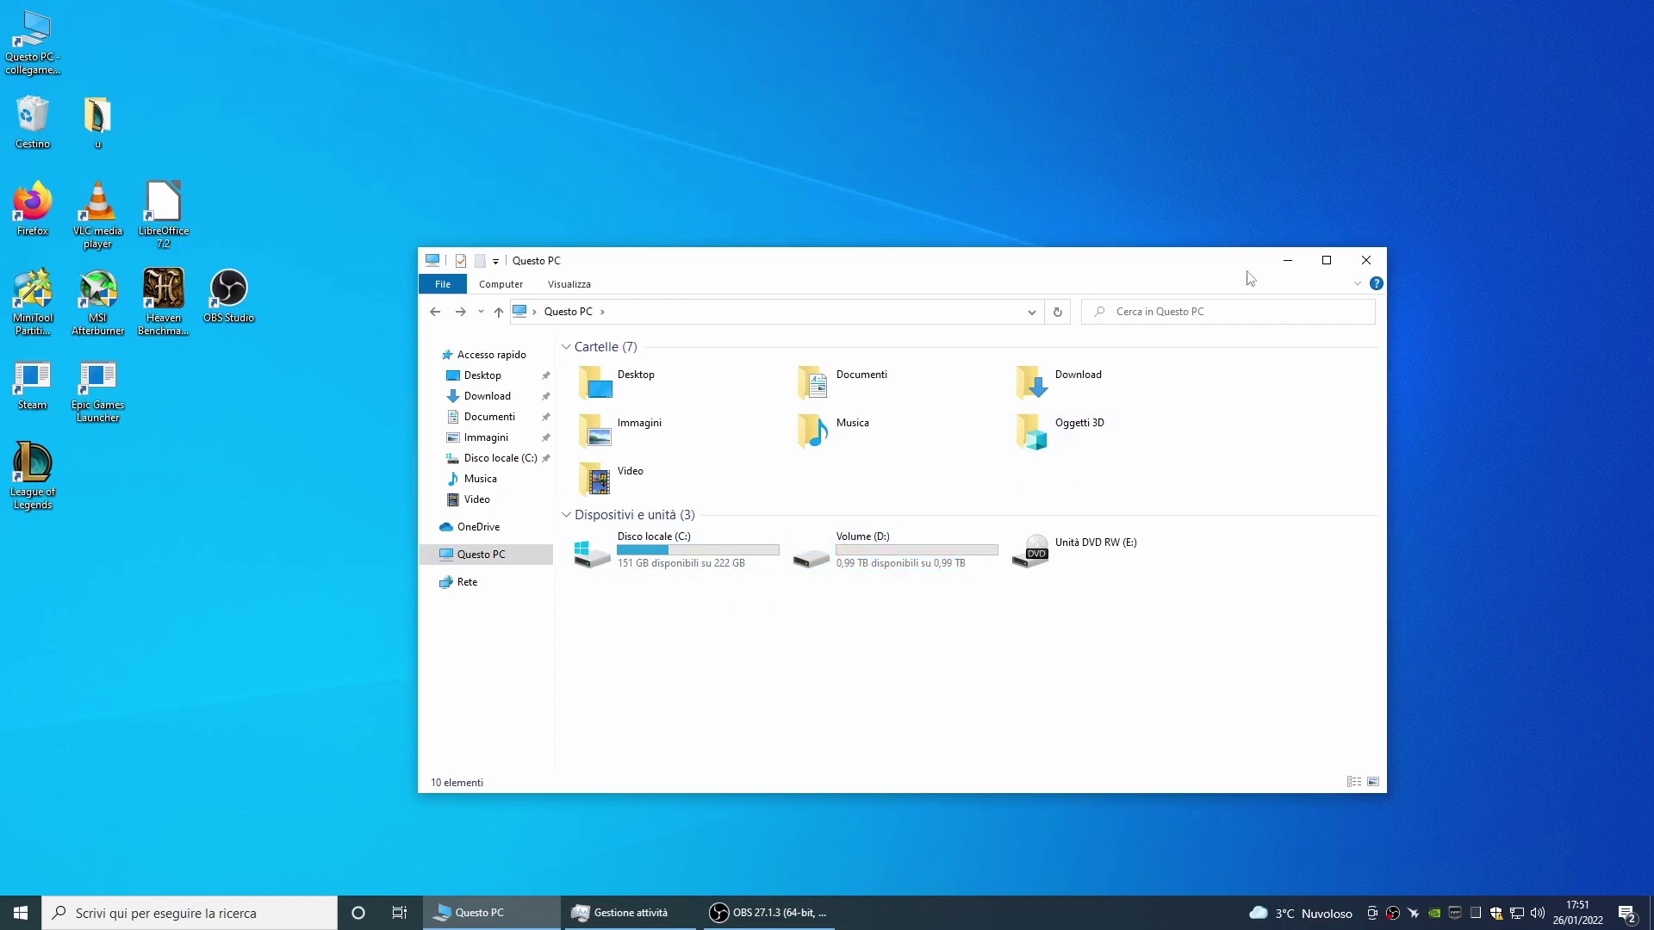
pyautogui.click(1364, 262)
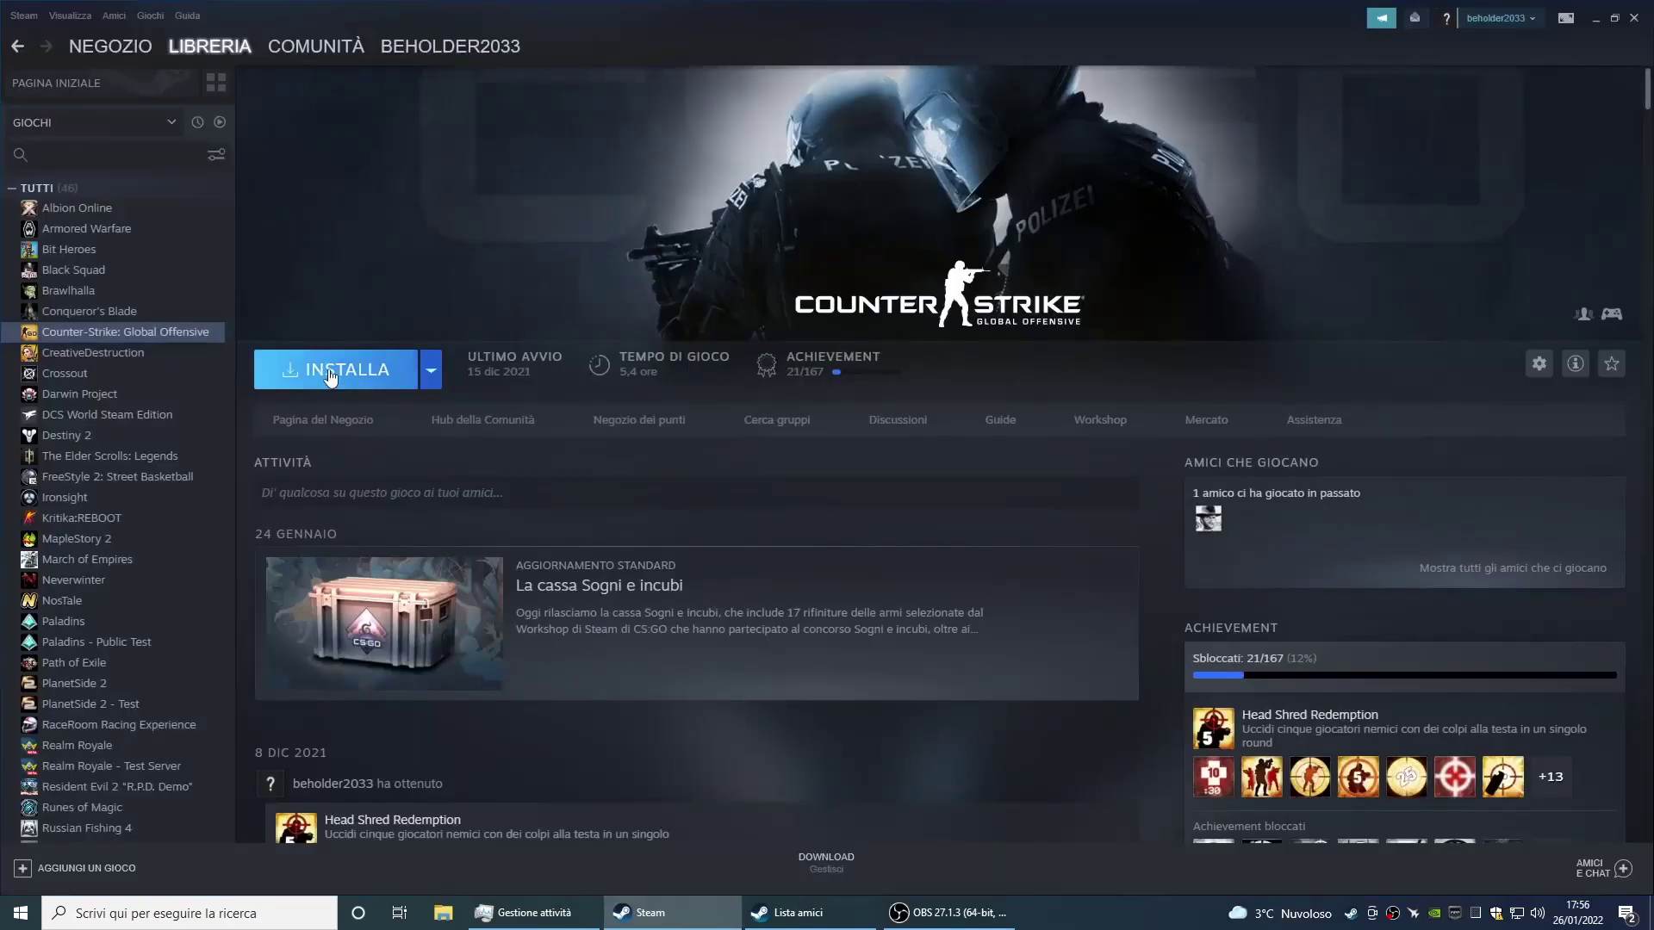
# Start installing Counter-Strike: Global Offensive from the Steam library into D:\Program Files (x86)\Steam, with desktop and Start menu shortcuts
pyautogui.click(330, 372)
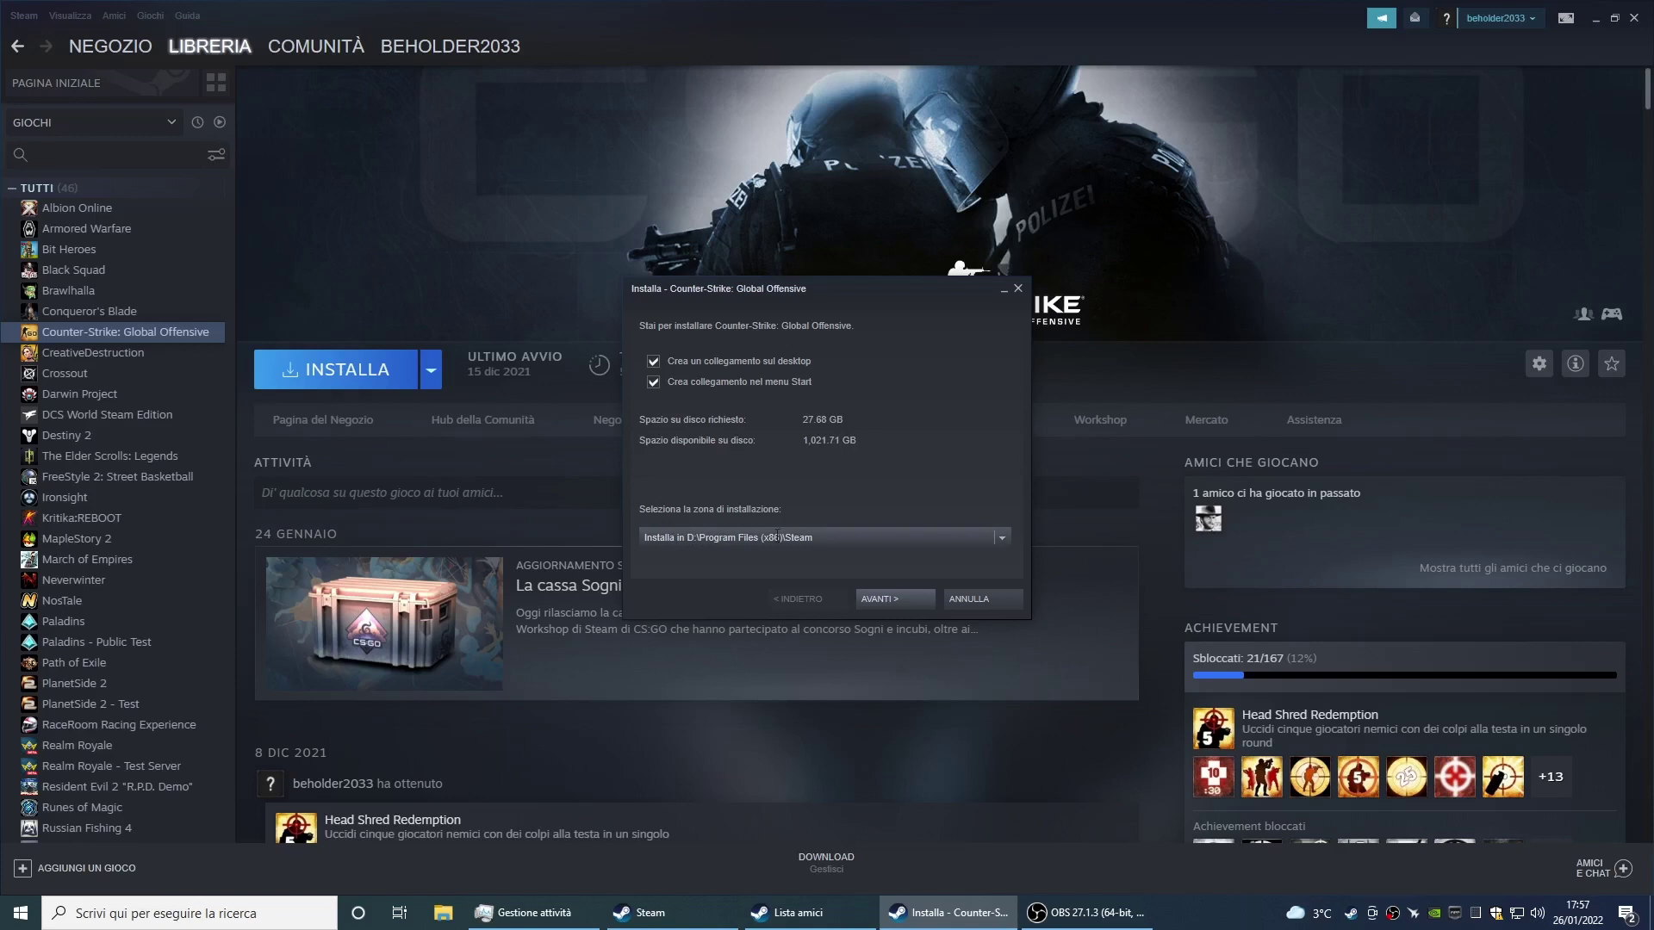
pyautogui.click(896, 599)
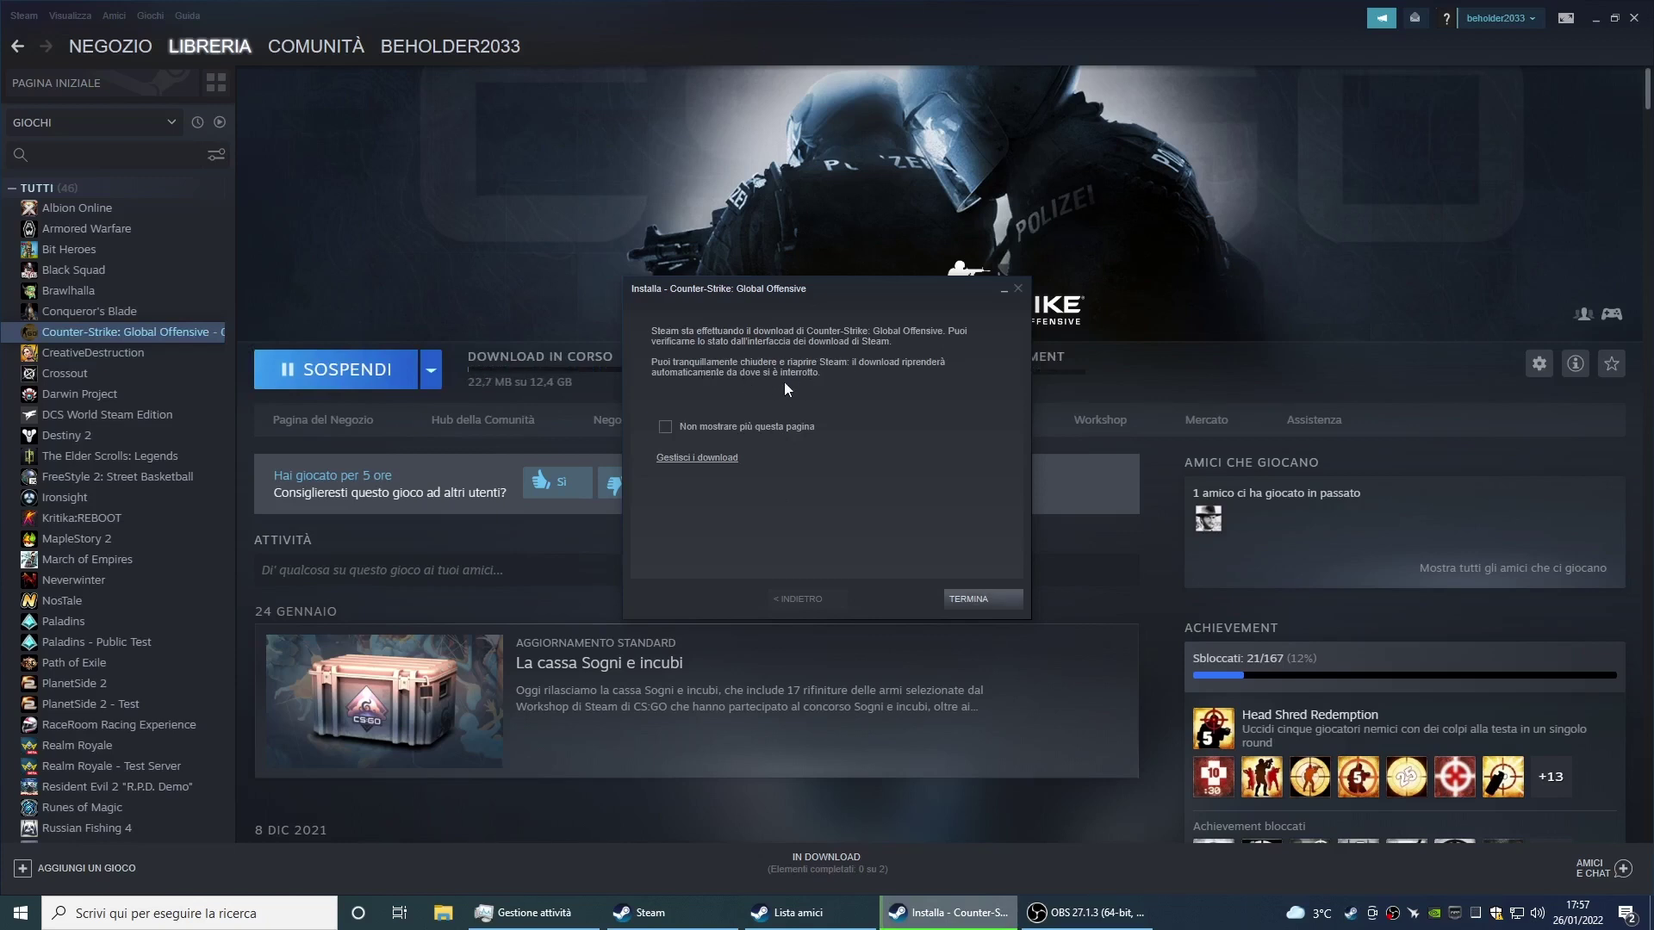
# Close the Counter-Strike installer and start installing PUBG: BATTLEGROUNDS into D:\Program Files (x86)\Steam with desktop and Start menu shortcuts, accepting the EULA
pyautogui.click(975, 598)
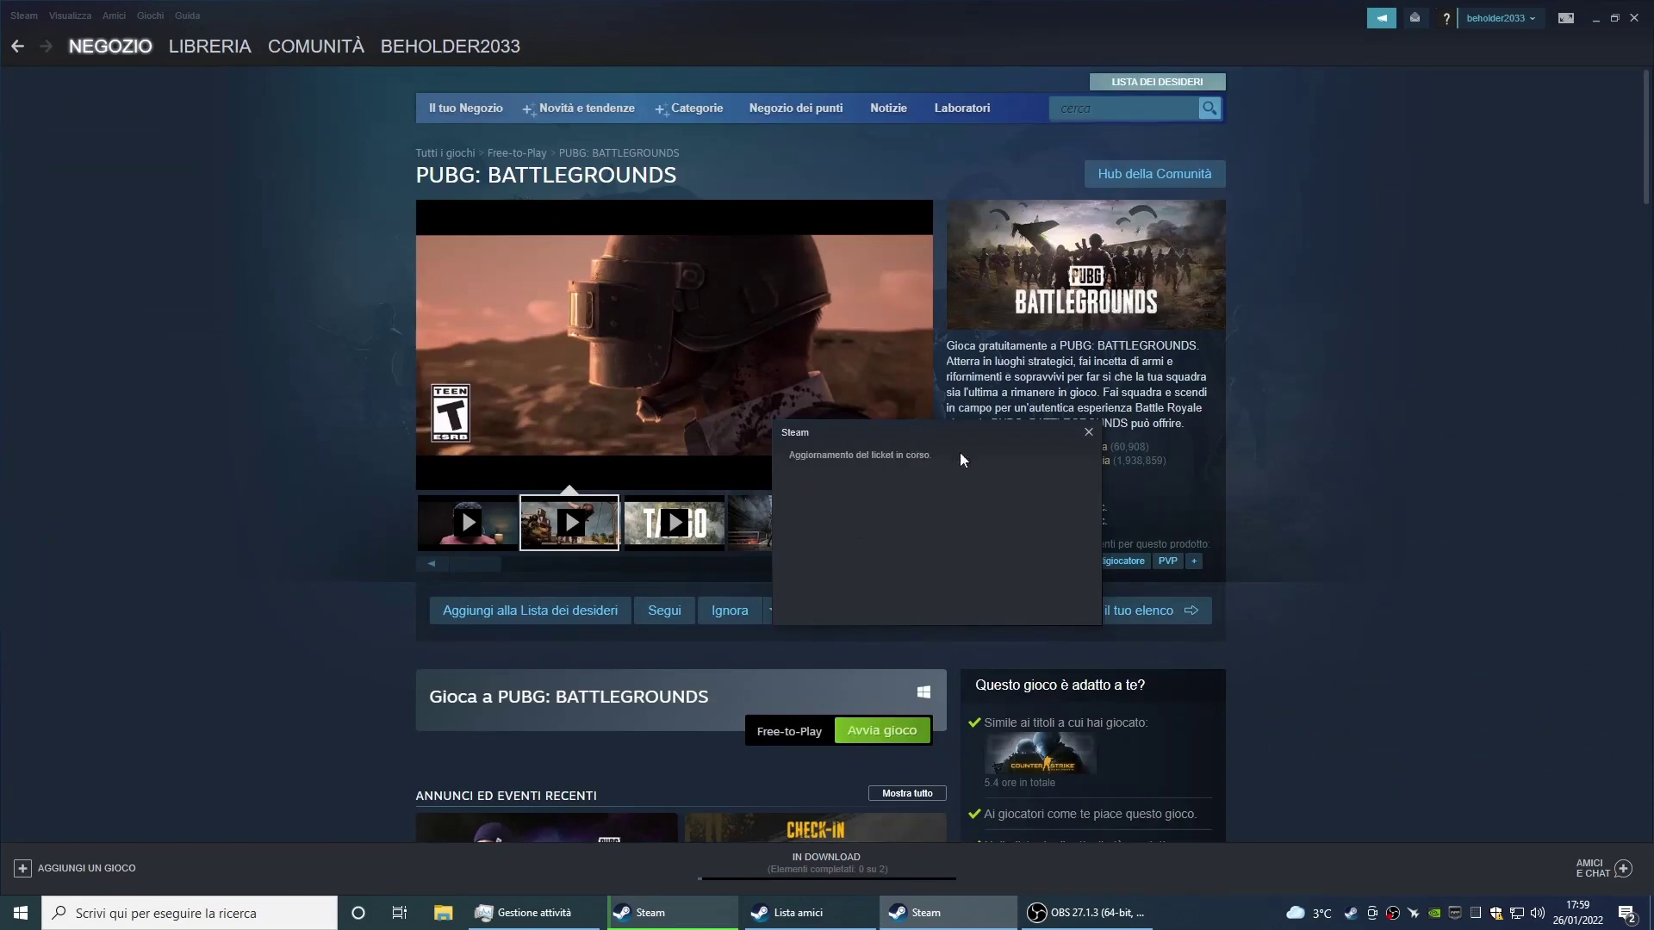
pyautogui.click(875, 731)
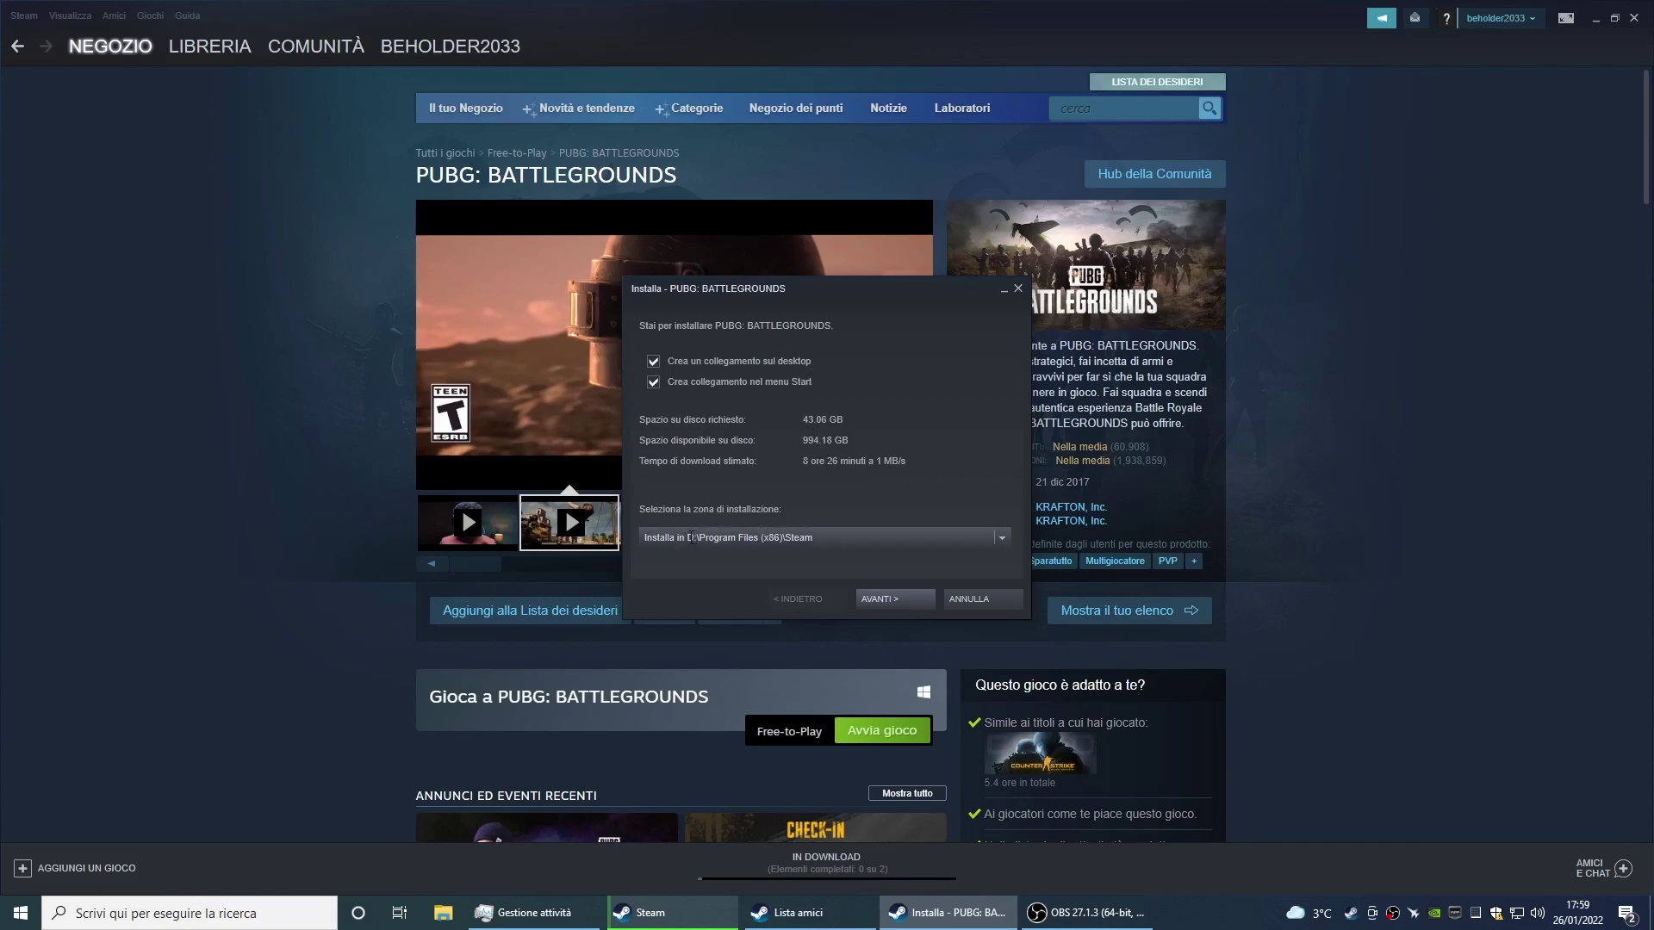
pyautogui.click(895, 600)
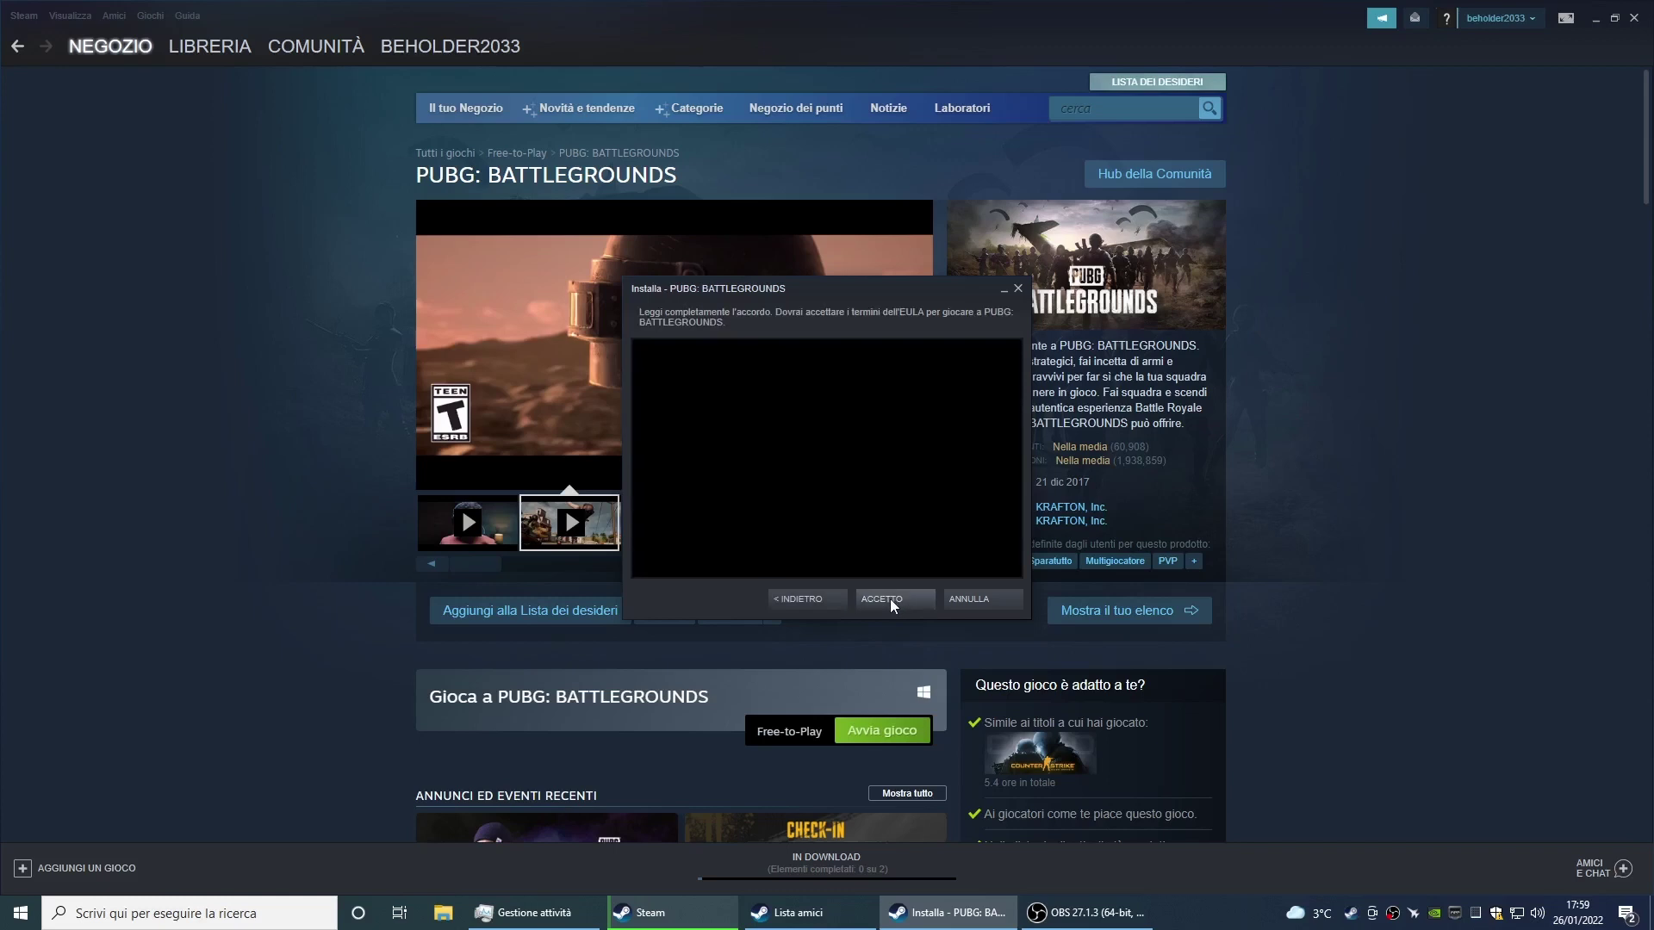
pyautogui.scroll(-15, 858, 457)
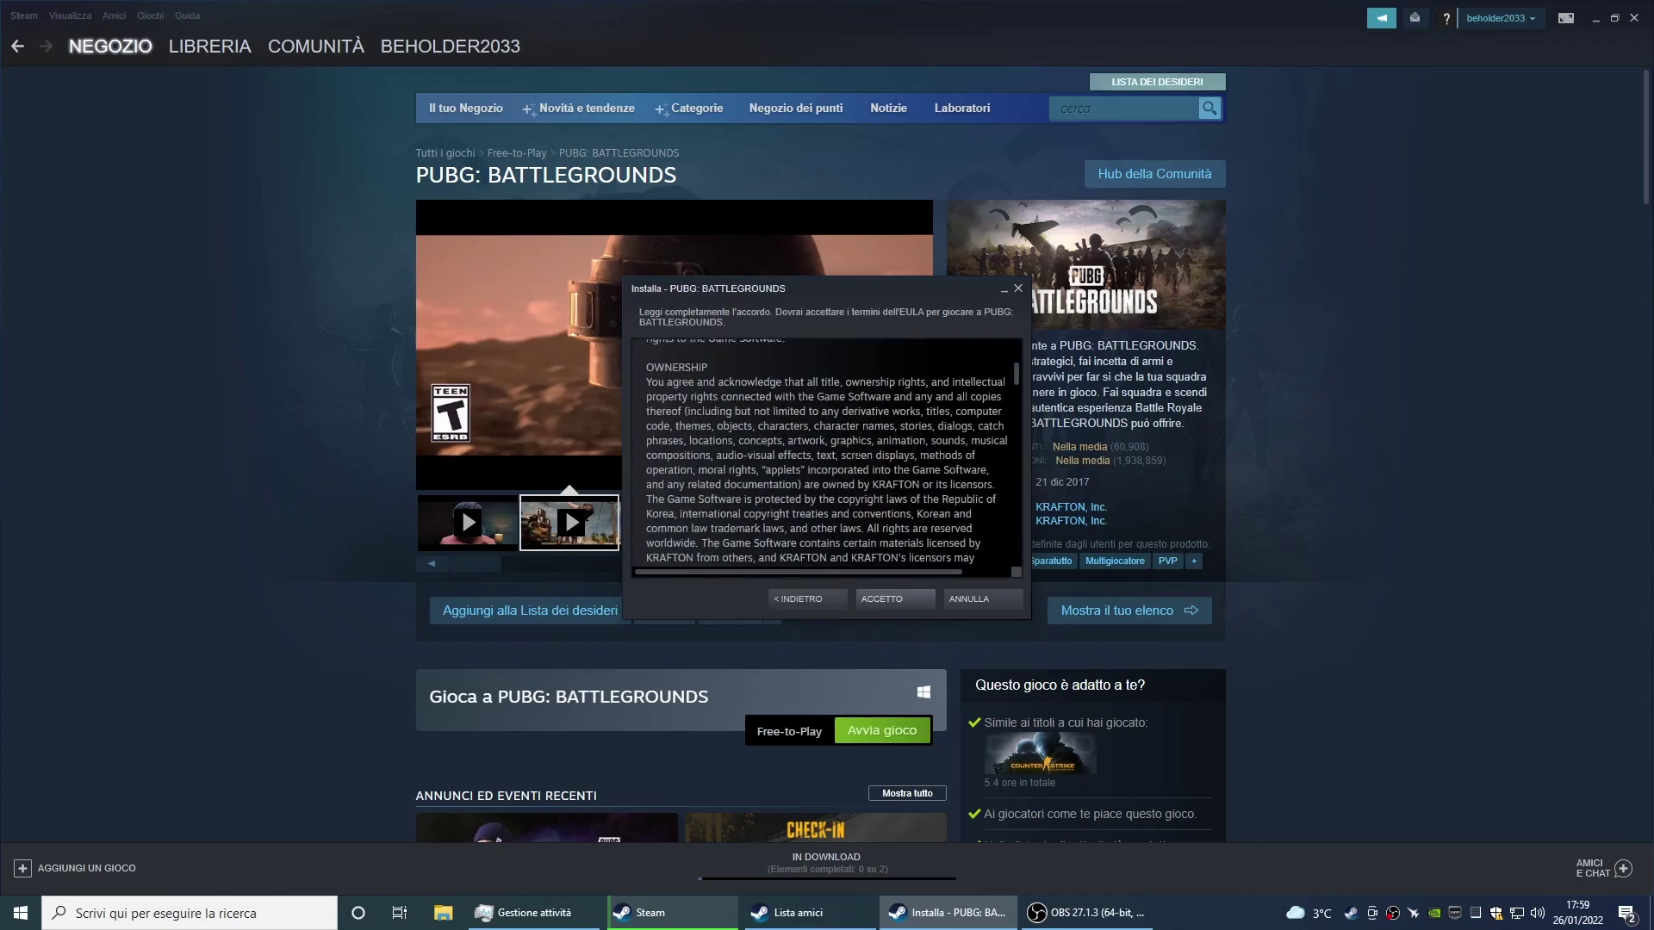
pyautogui.scroll(-20, 827, 457)
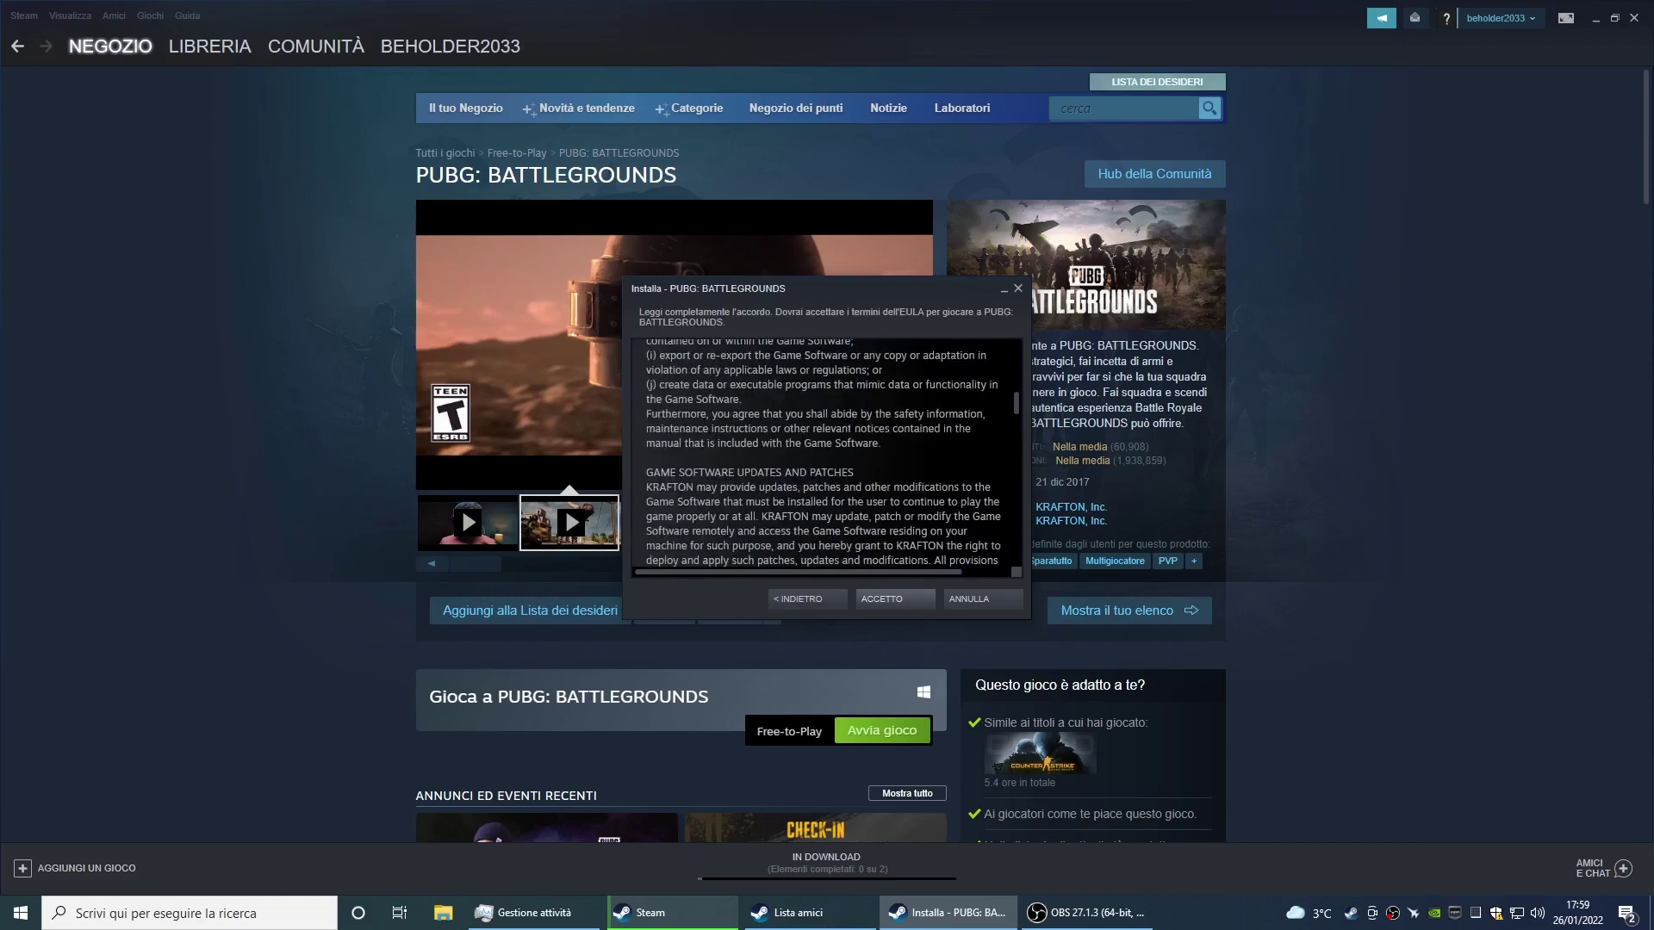
pyautogui.scroll(-15, 875, 447)
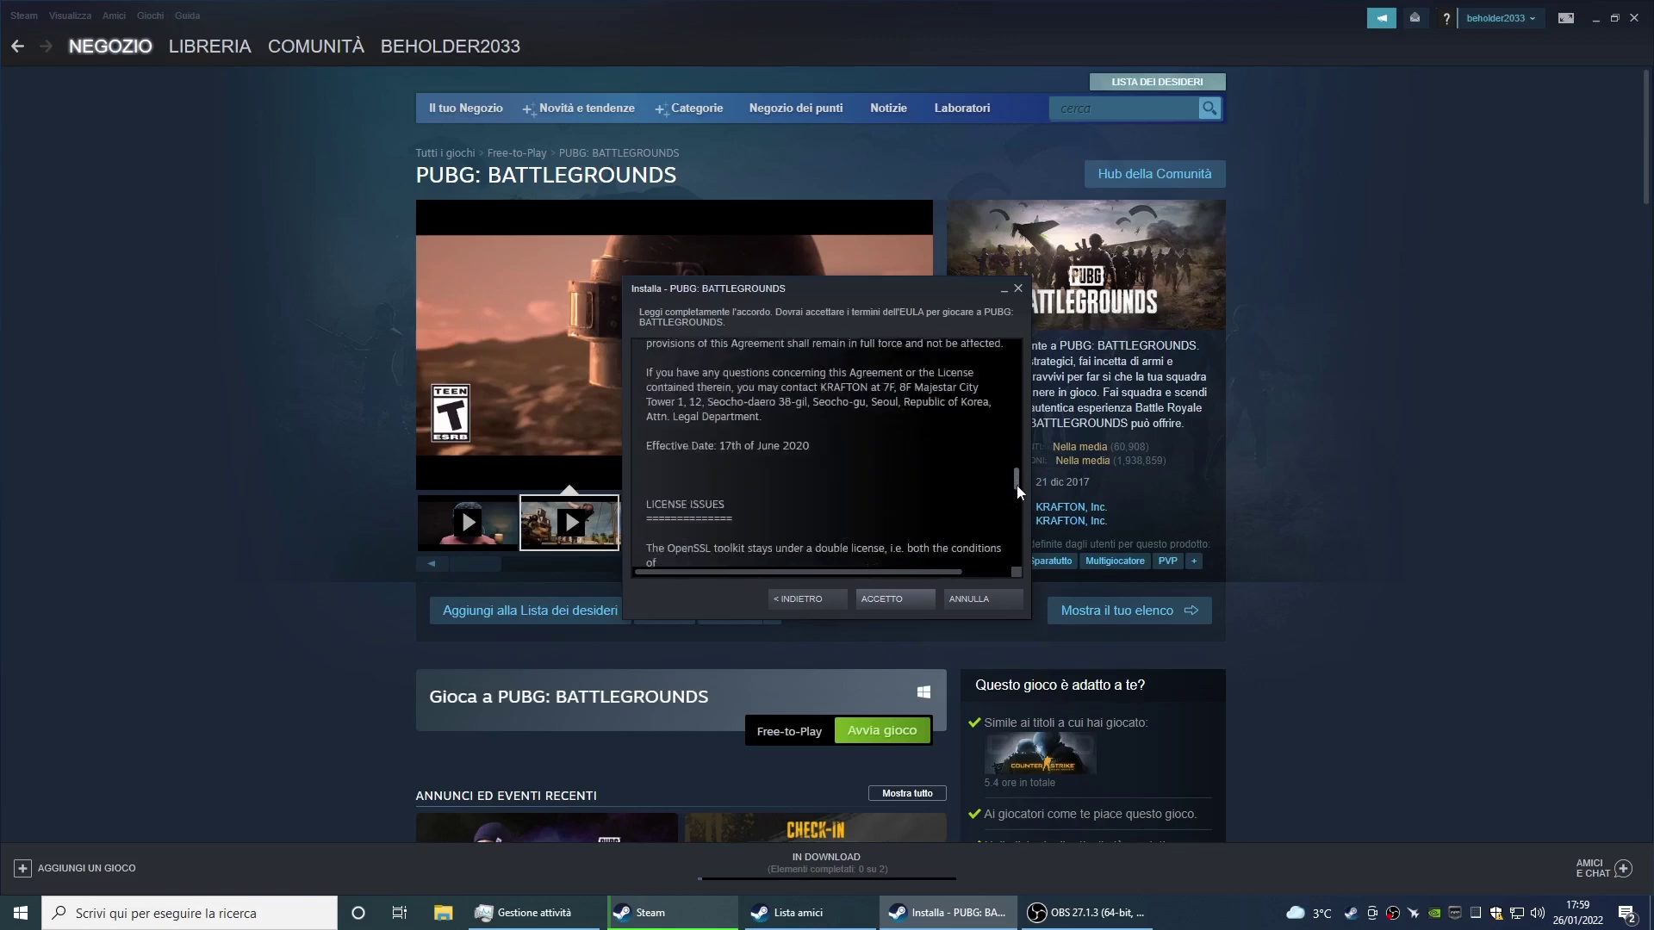
pyautogui.click(883, 600)
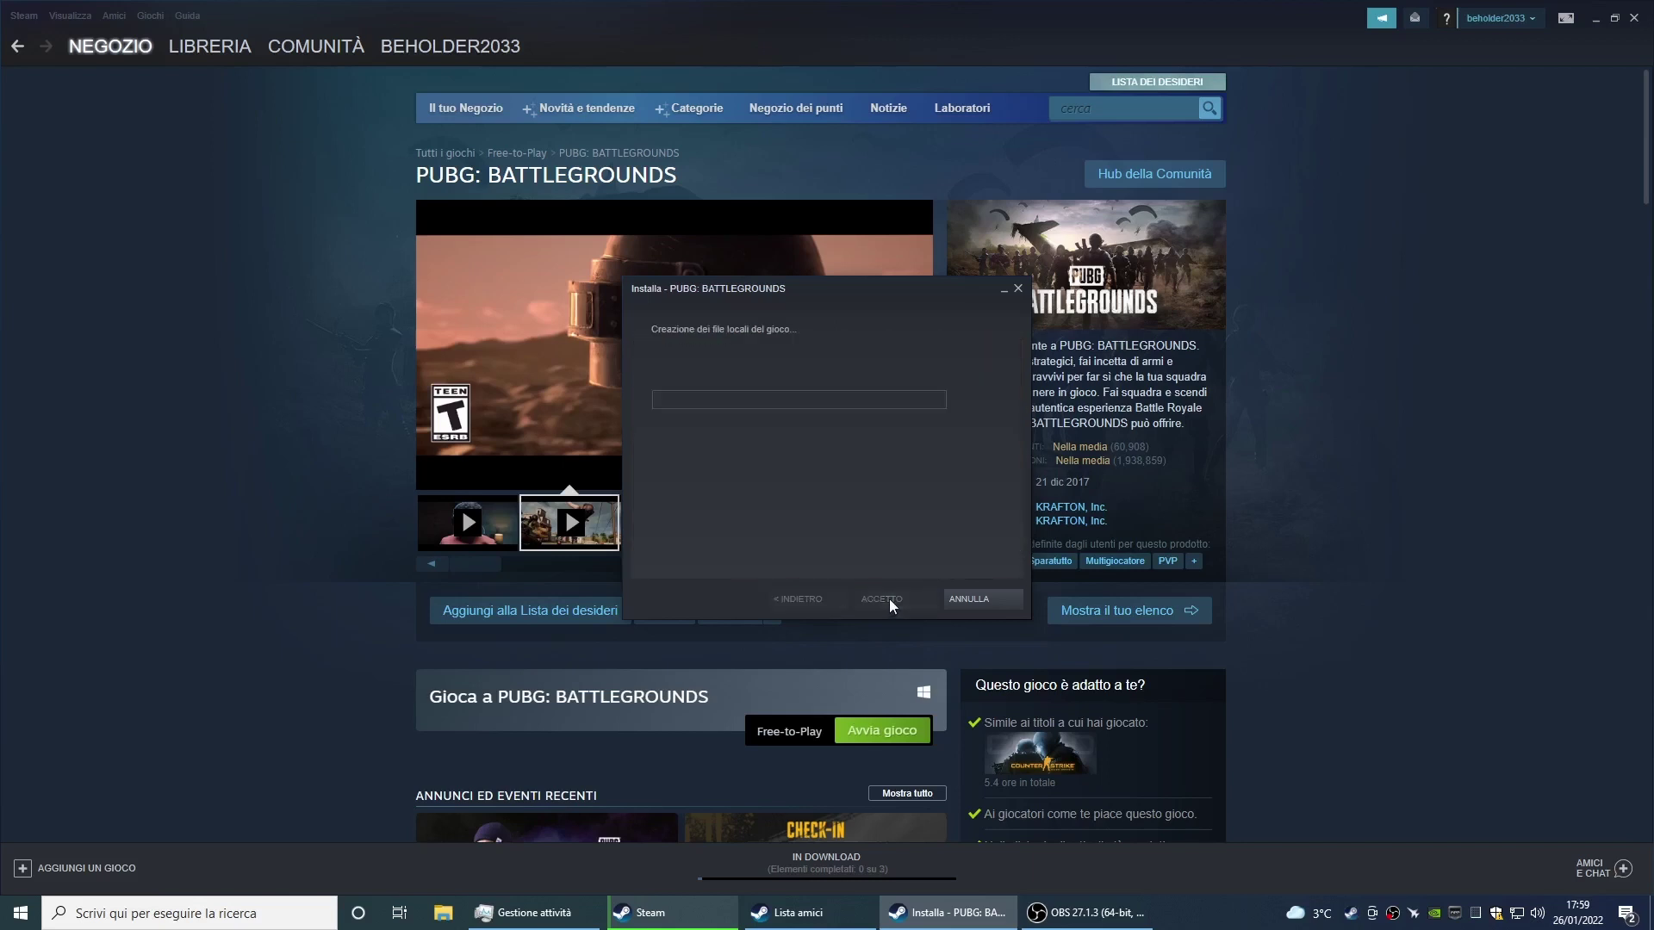
# Check the performance graphs in Gestione attività, finish the PUBG: BATTLEGROUNDS installer and view the Steam downloads page
pyautogui.click(496, 918)
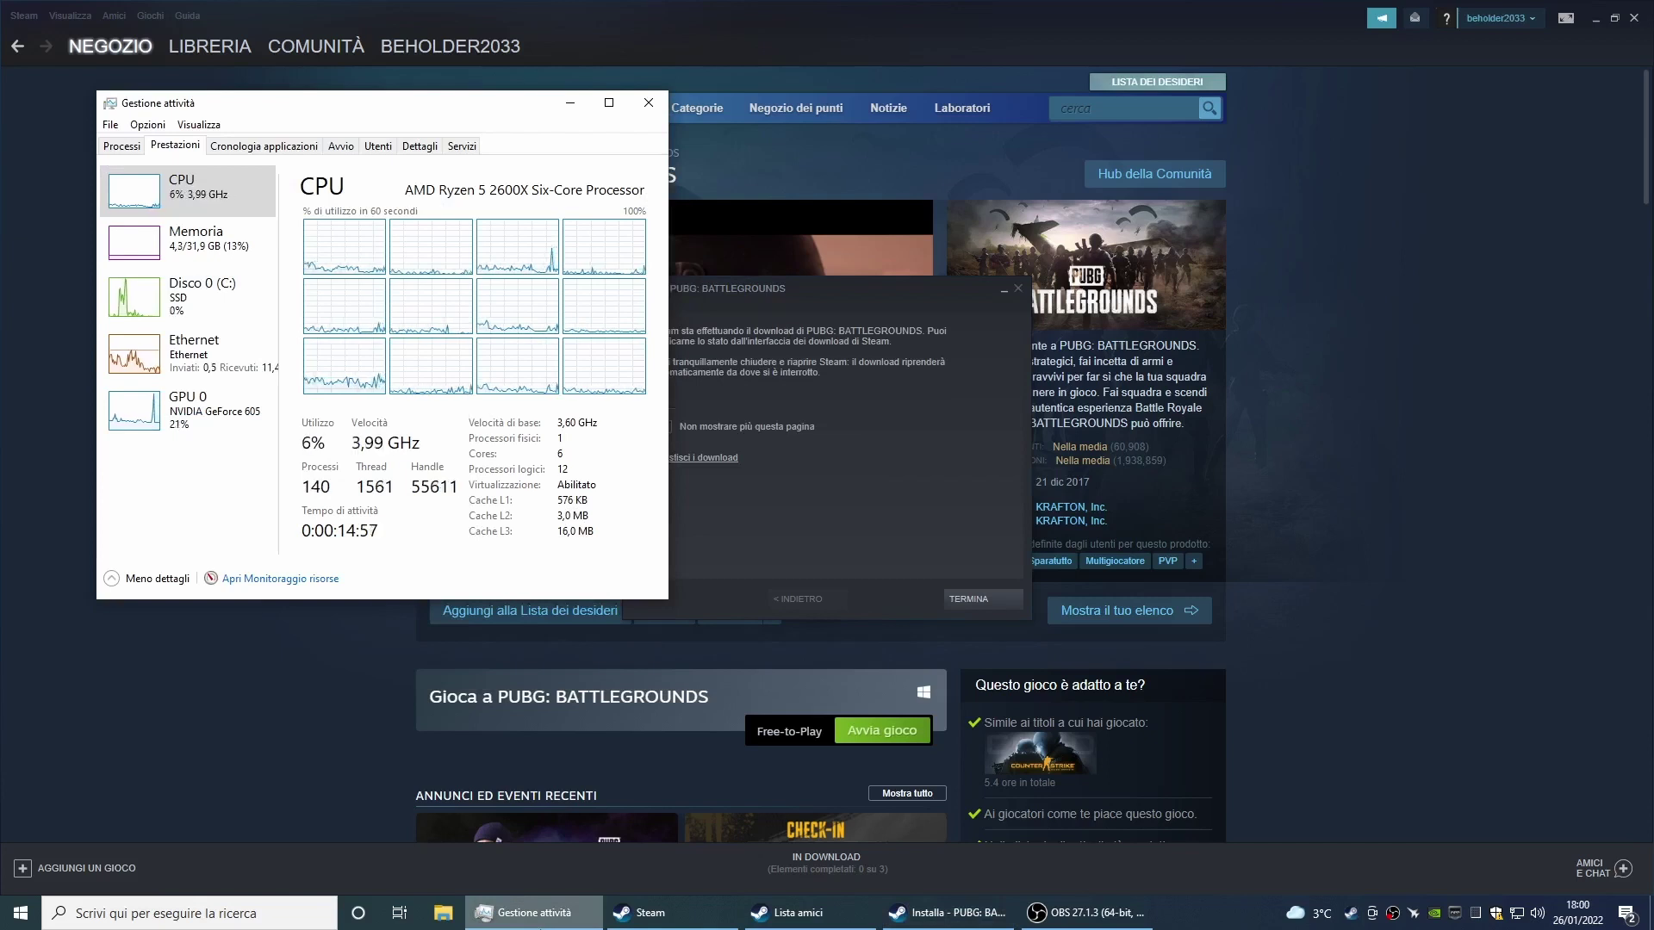
pyautogui.click(569, 102)
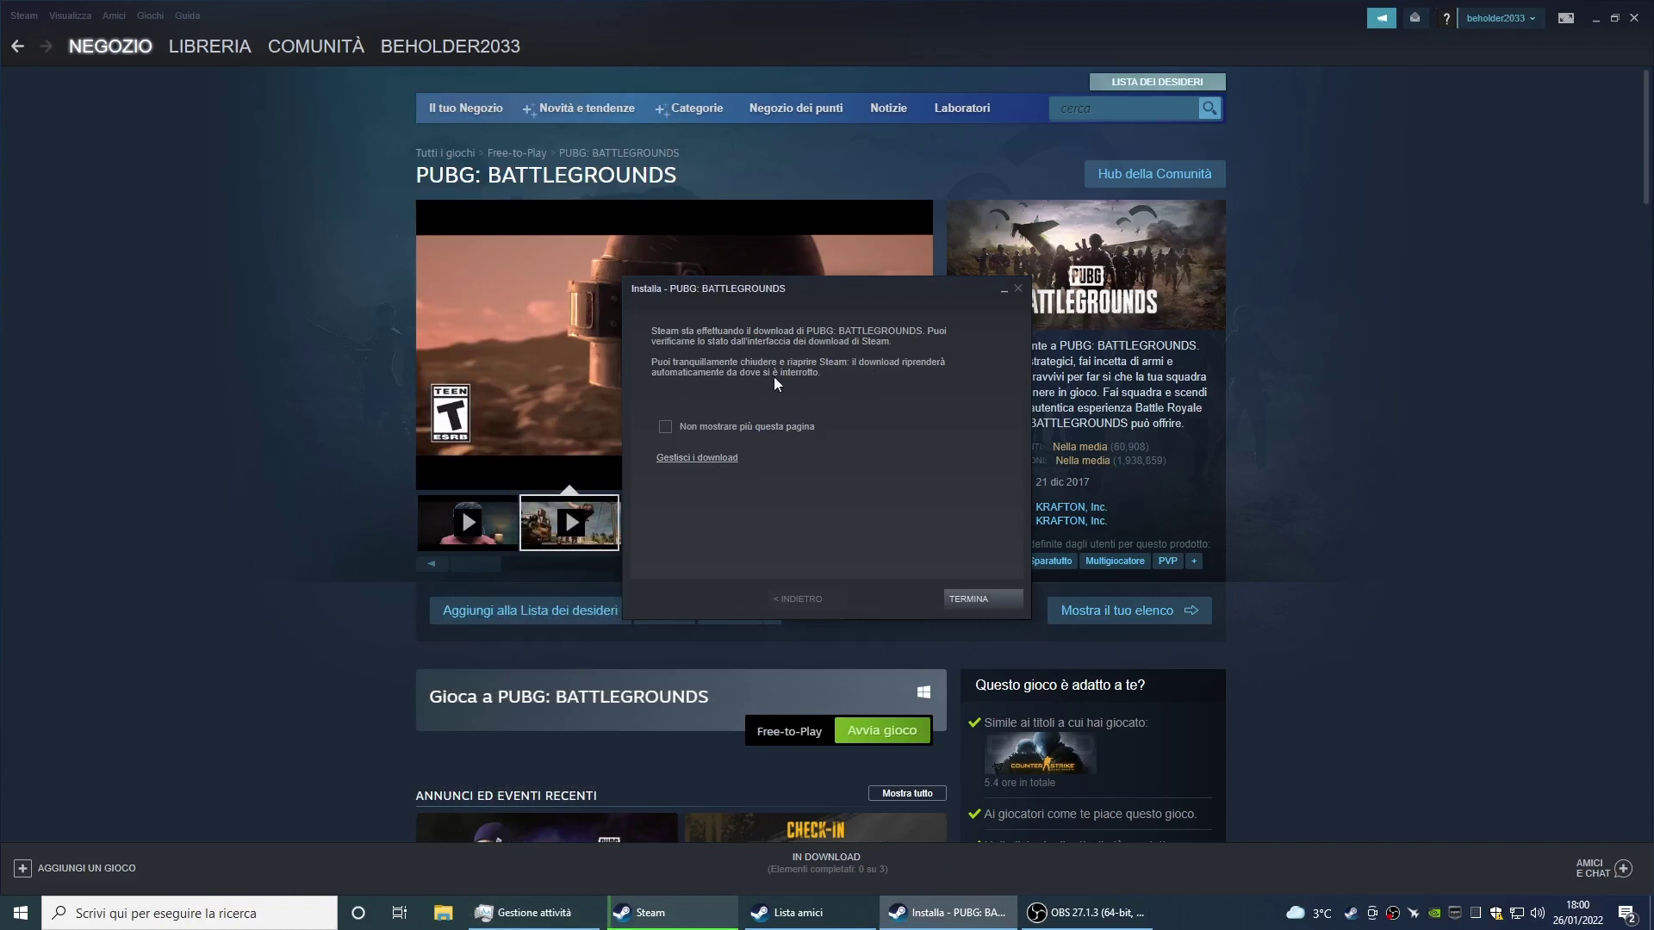
pyautogui.click(971, 600)
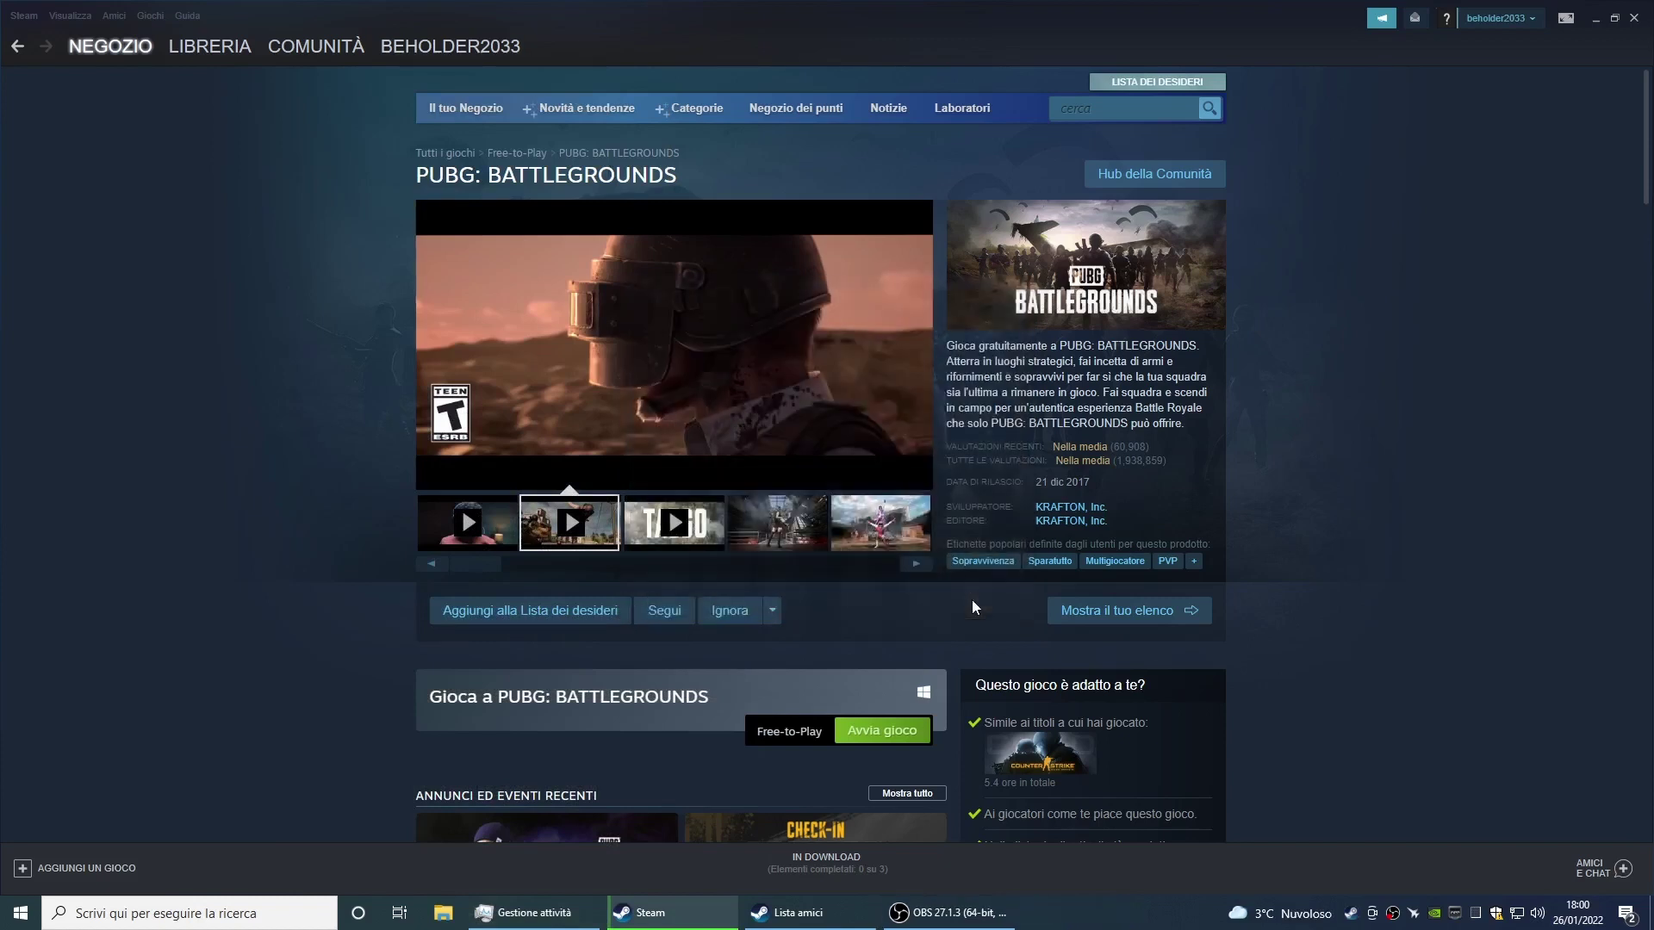
pyautogui.moveTo(207, 54)
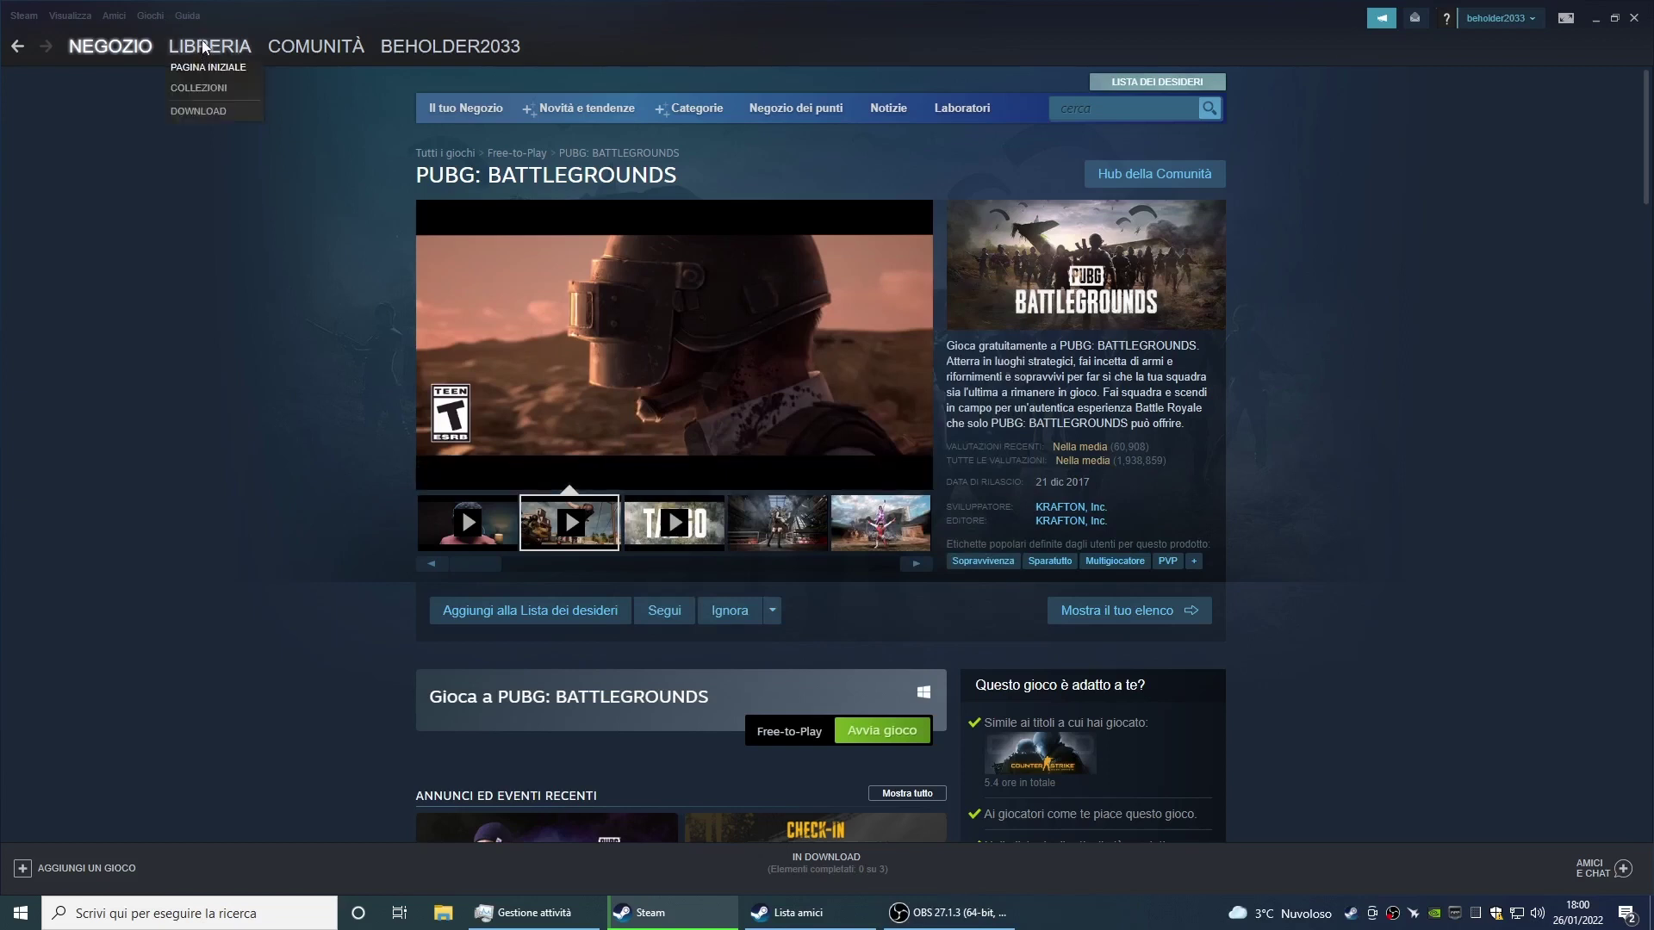
pyautogui.click(198, 112)
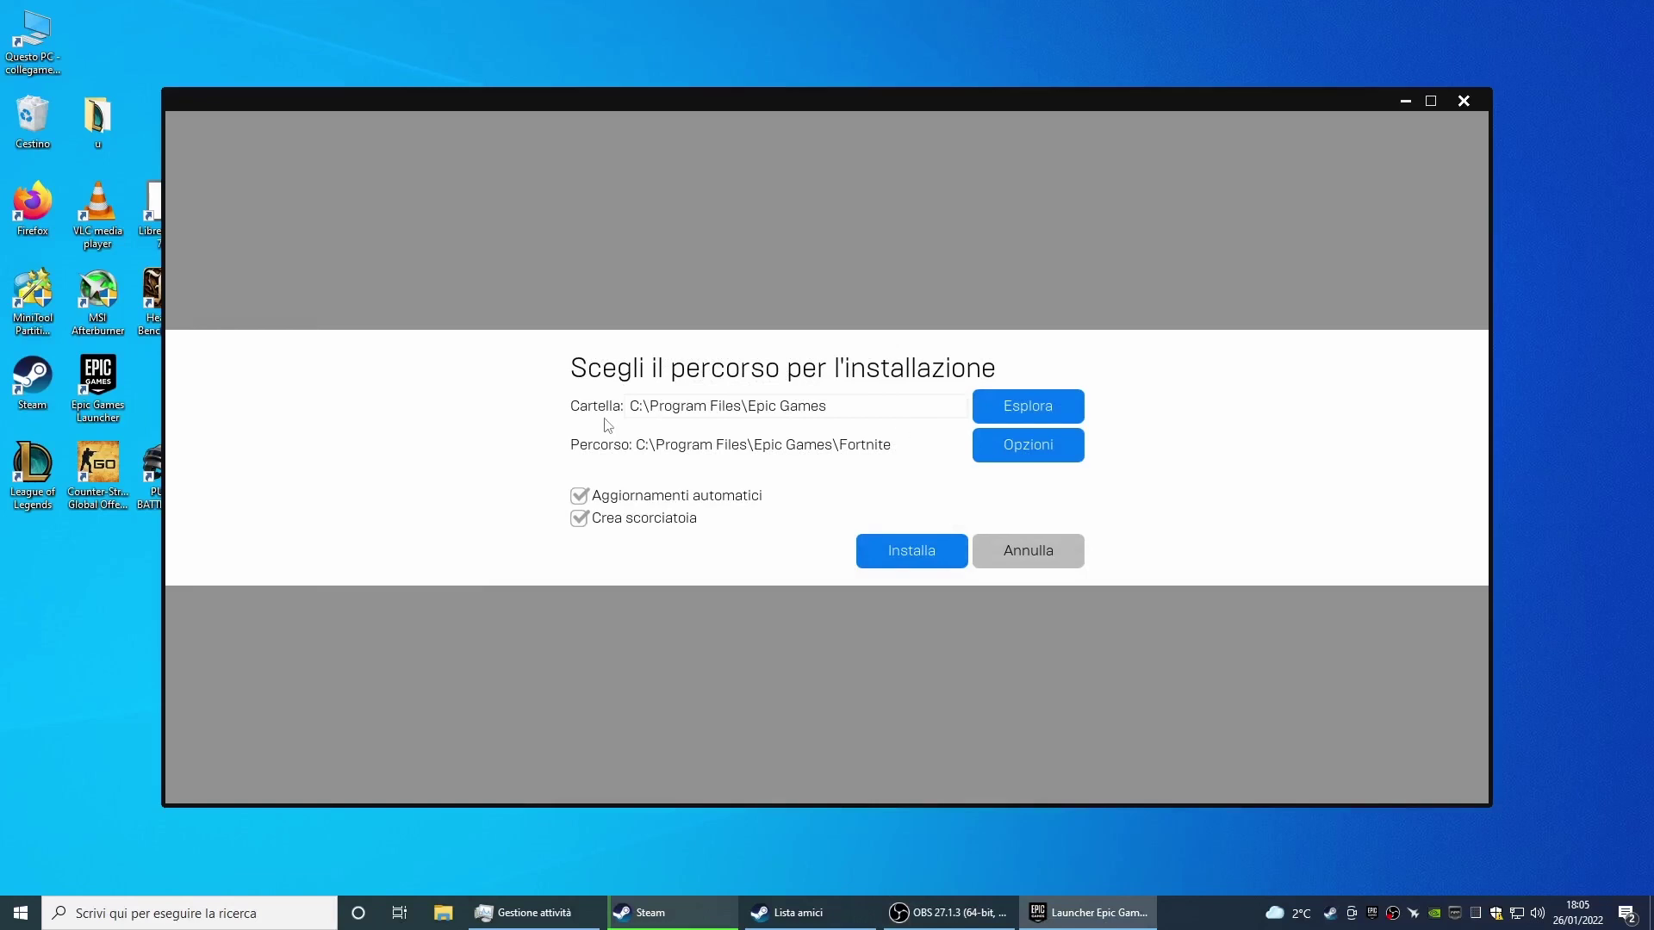
# In Epic Games Launcher, start installing Fortnite into D:\Program Files\Epic Games with the Fortnite Salva il mondo component added, and view the downloads
pyautogui.moveTo(640, 410); pyautogui.dragTo(596, 416)
pyautogui.write('D')
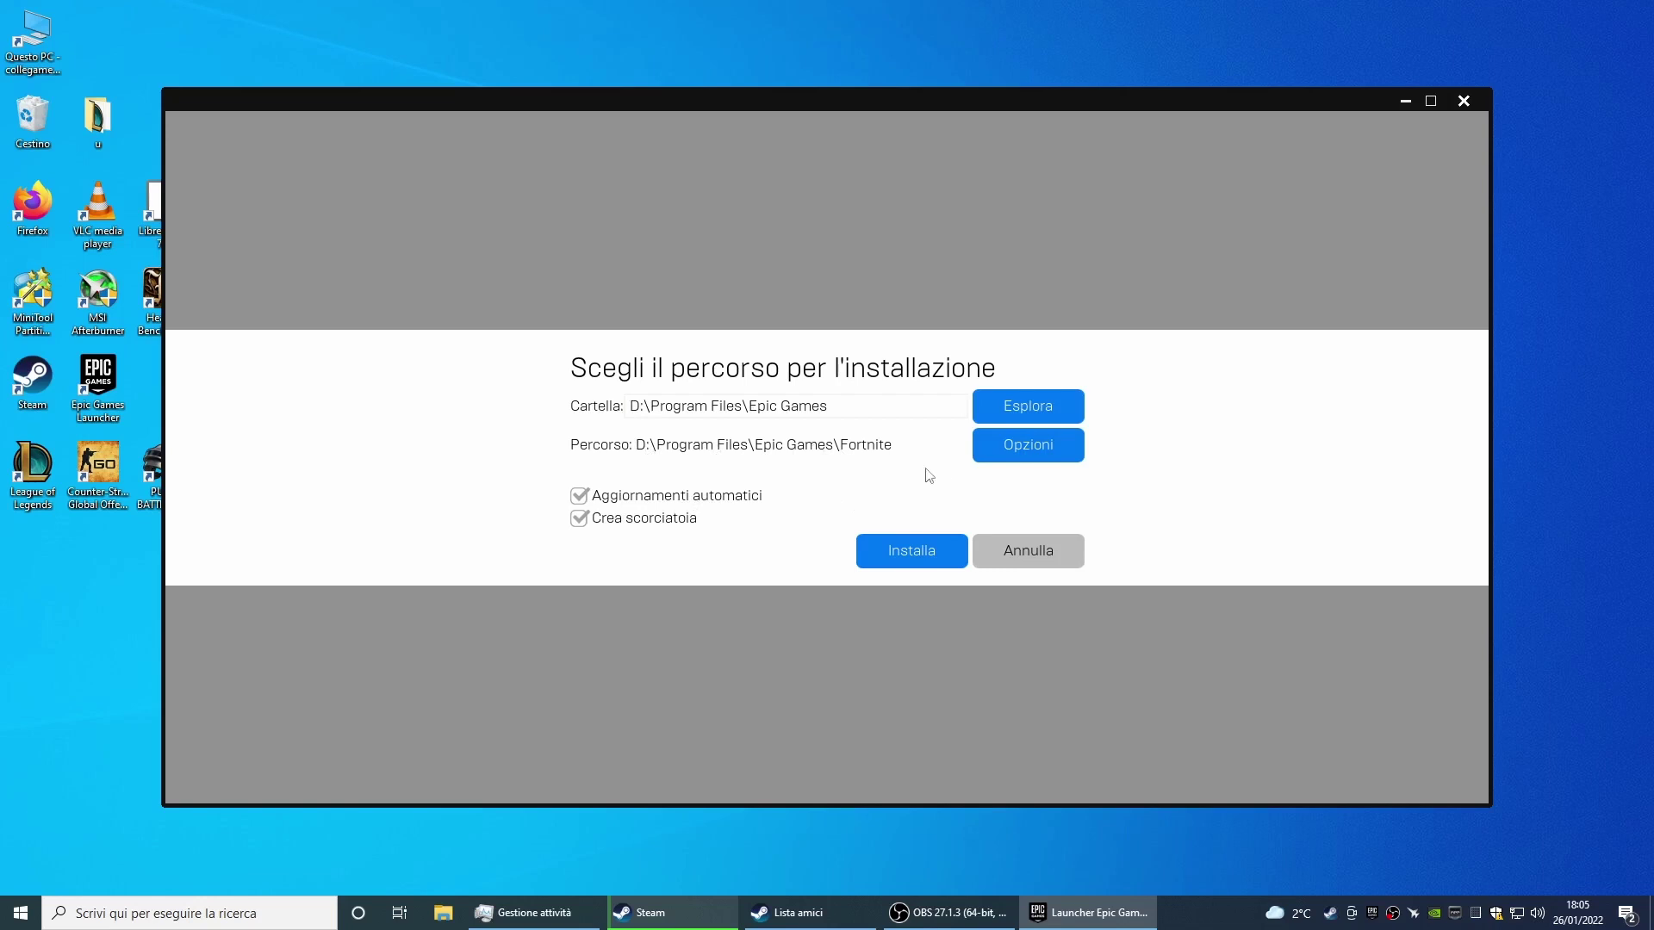
pyautogui.click(1009, 442)
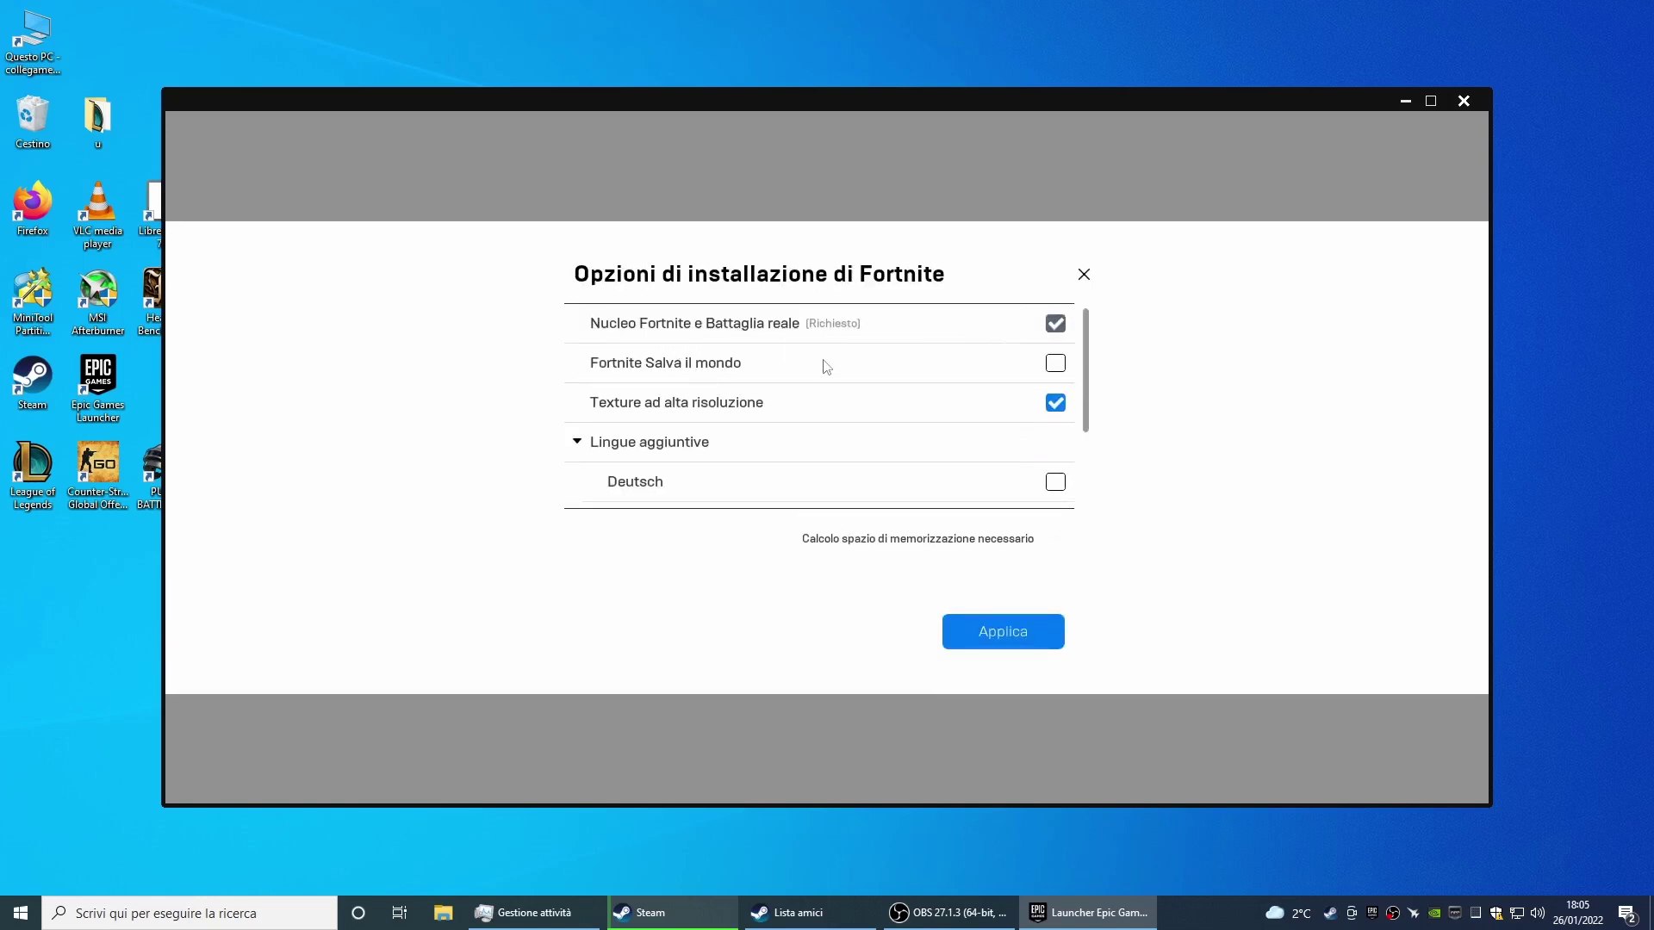
pyautogui.moveTo(677, 366)
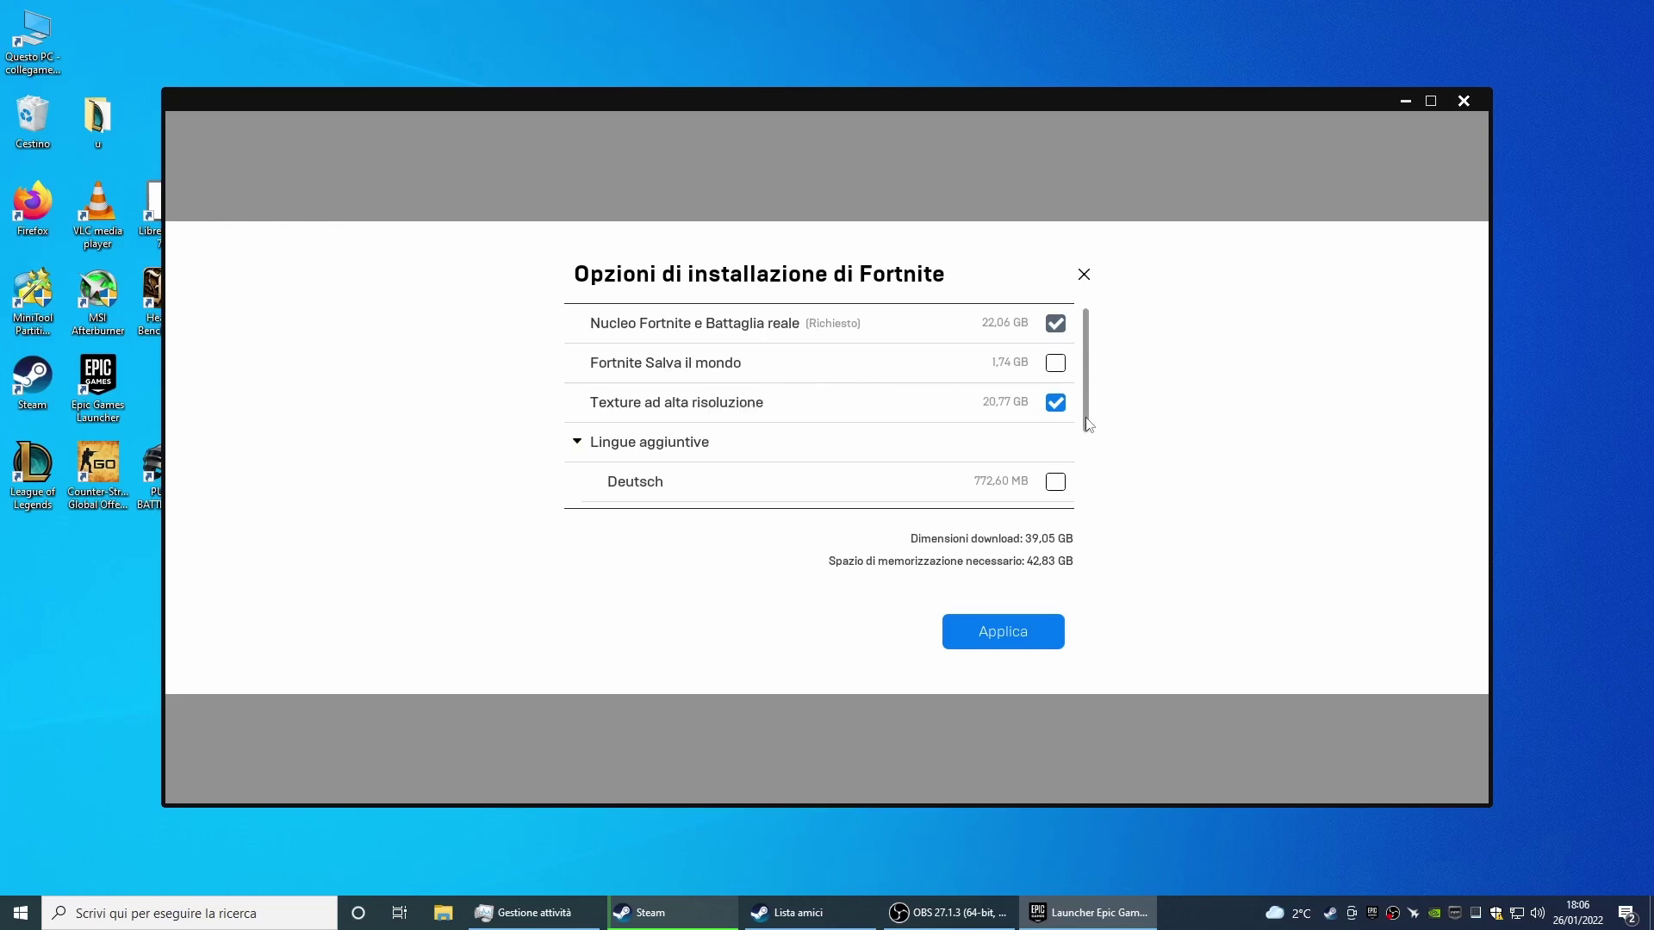
pyautogui.moveTo(1087, 425)
pyautogui.mouseDown()
pyautogui.moveTo(1077, 493)
pyautogui.moveTo(1081, 405)
pyautogui.mouseUp()
pyautogui.click(1056, 369)
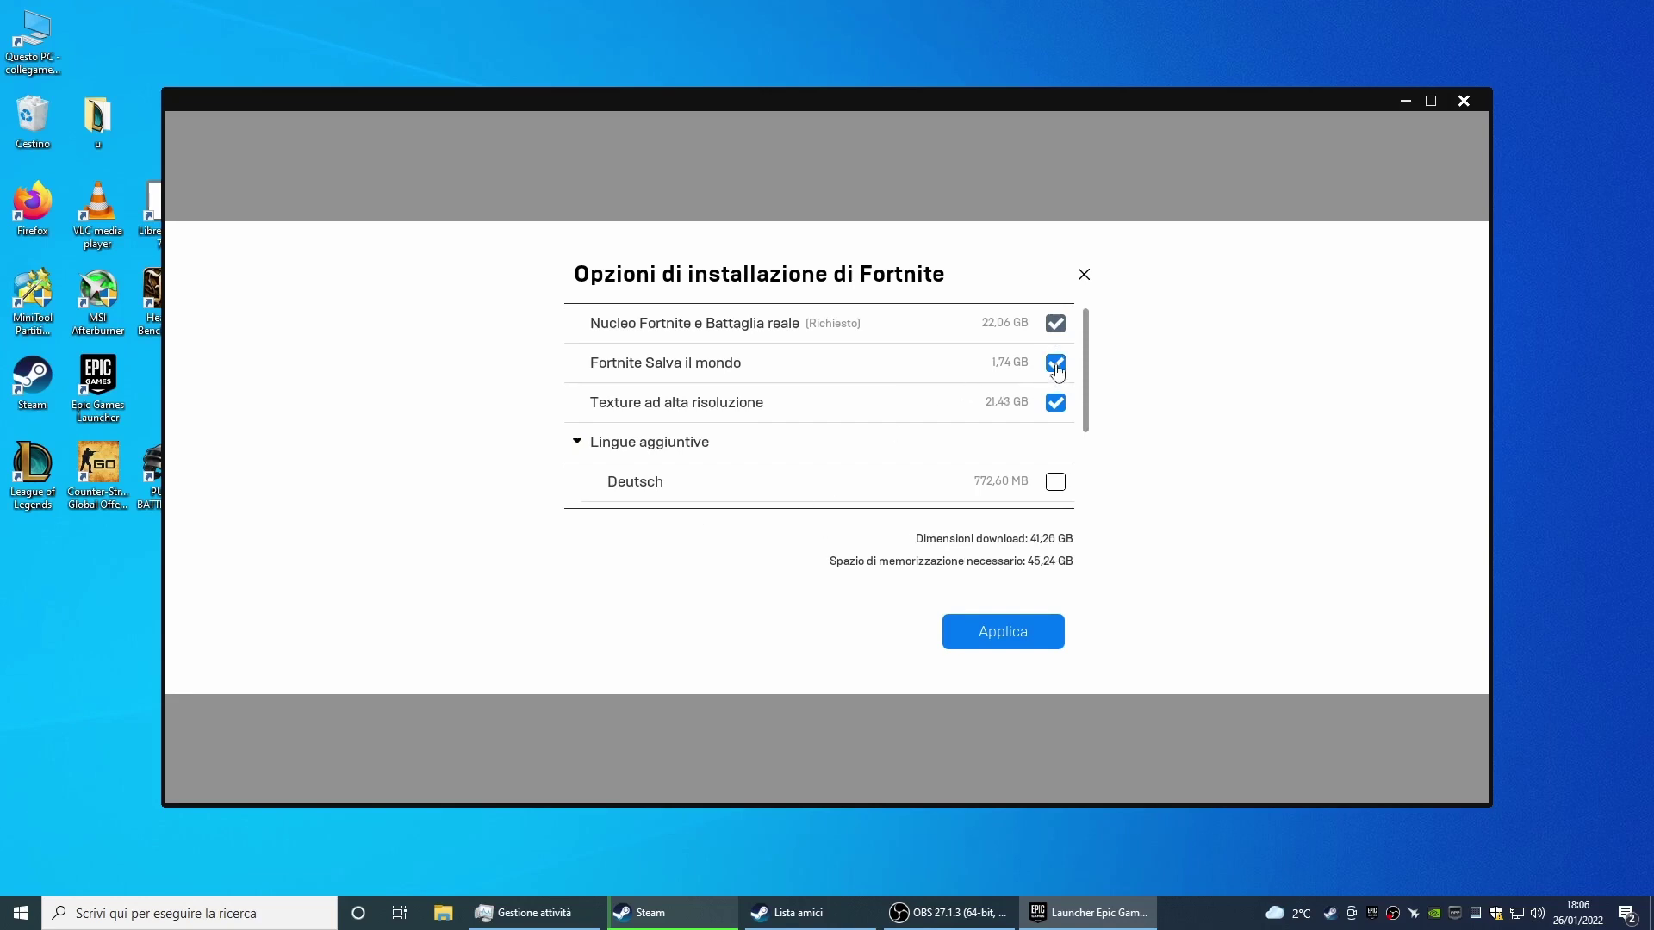
pyautogui.click(998, 625)
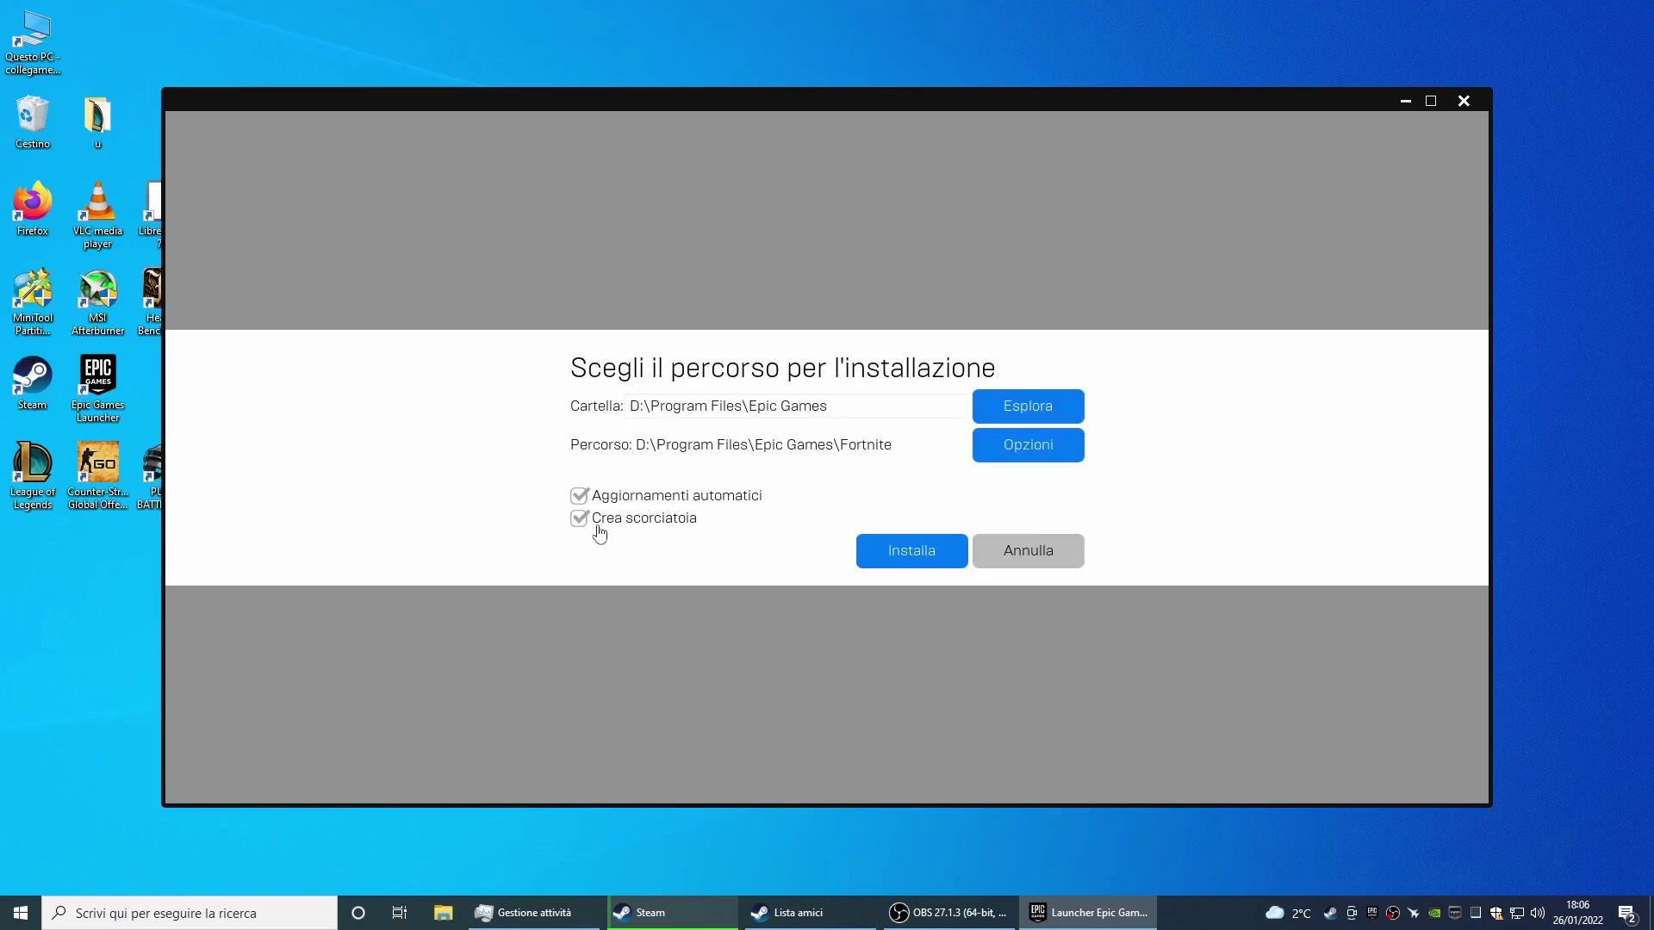
pyautogui.click(914, 550)
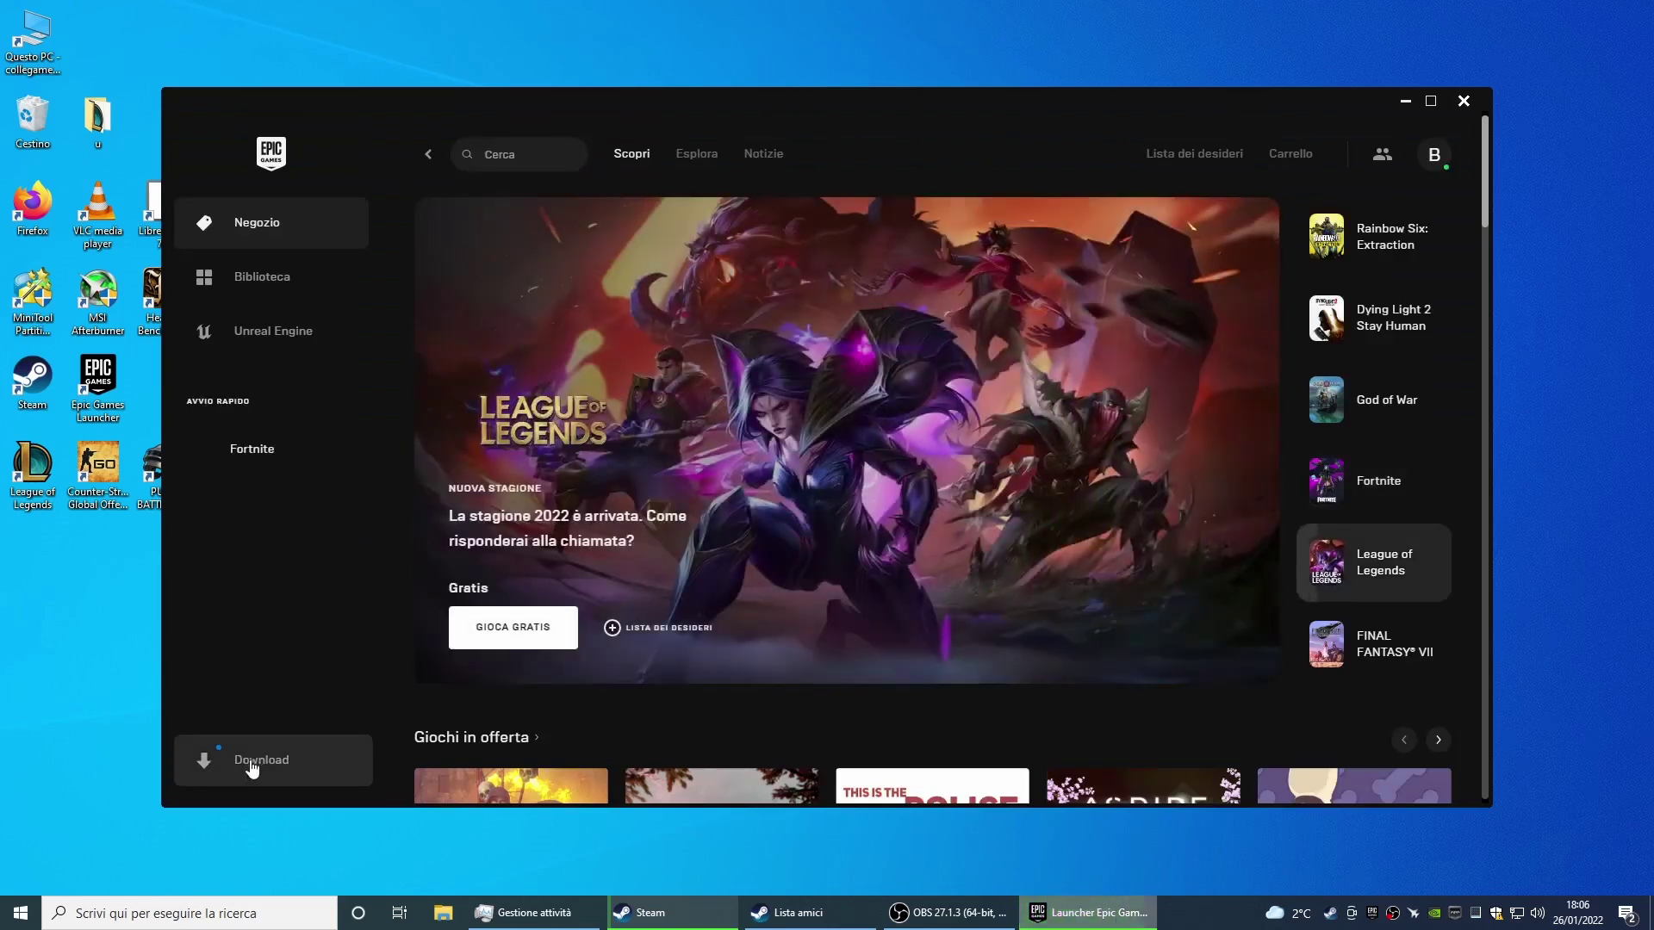
pyautogui.click(248, 762)
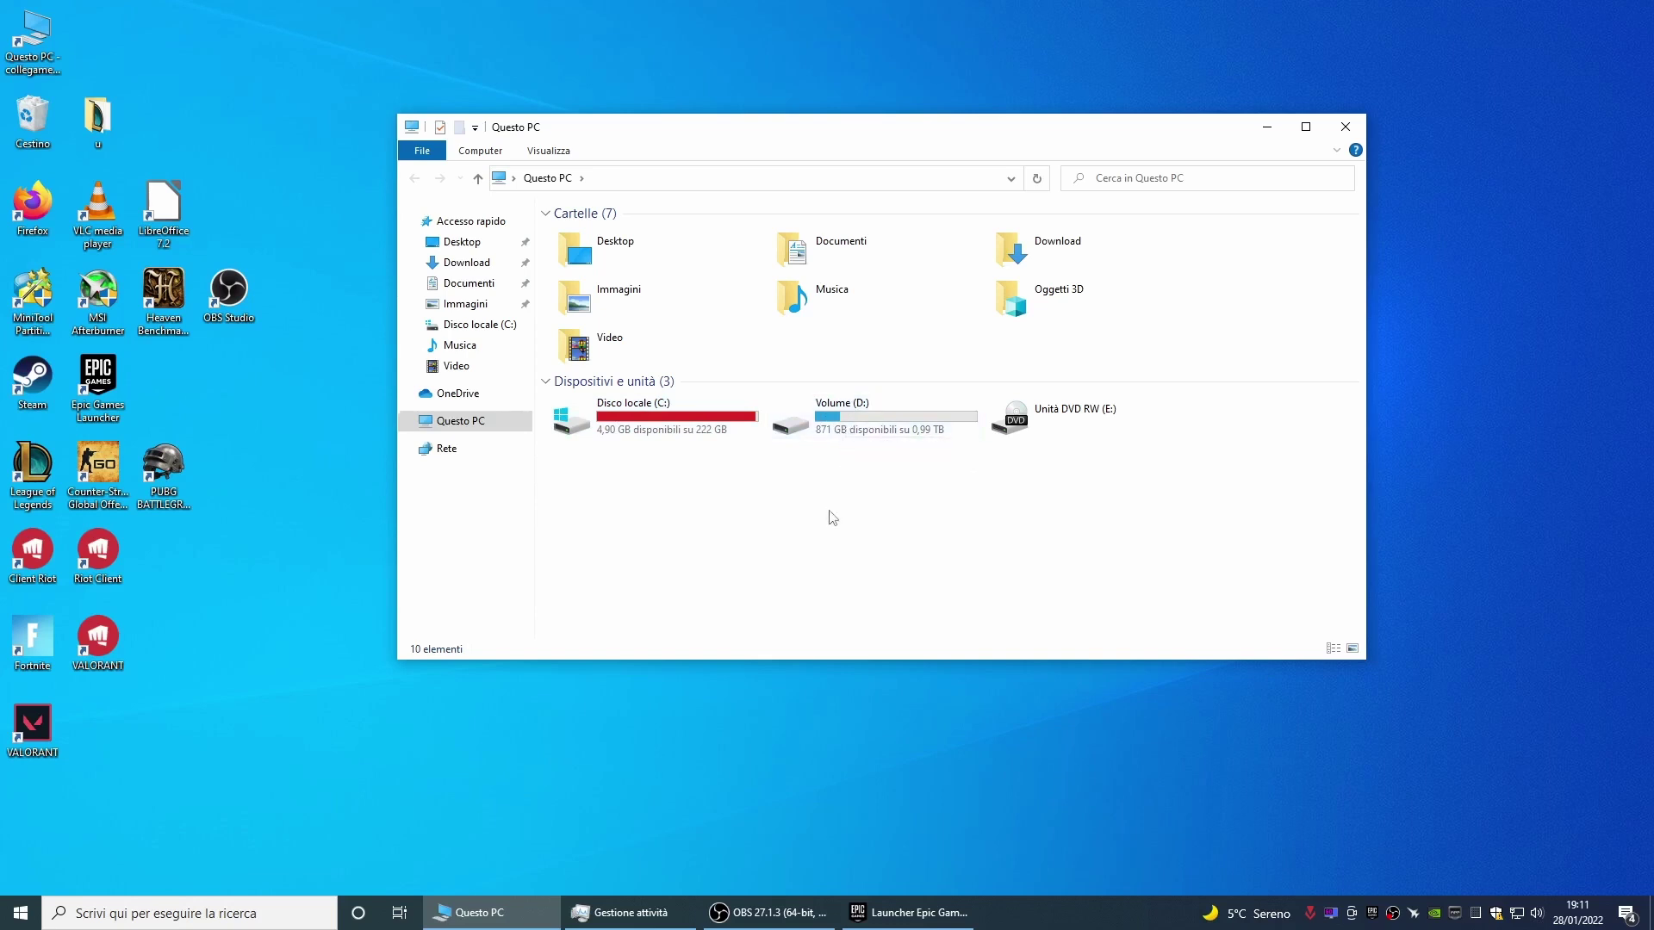
# Inspect the Program Files and Program Files (x86) folders on Volume (D:) and return to Questo PC
pyautogui.doubleClick(834, 408)
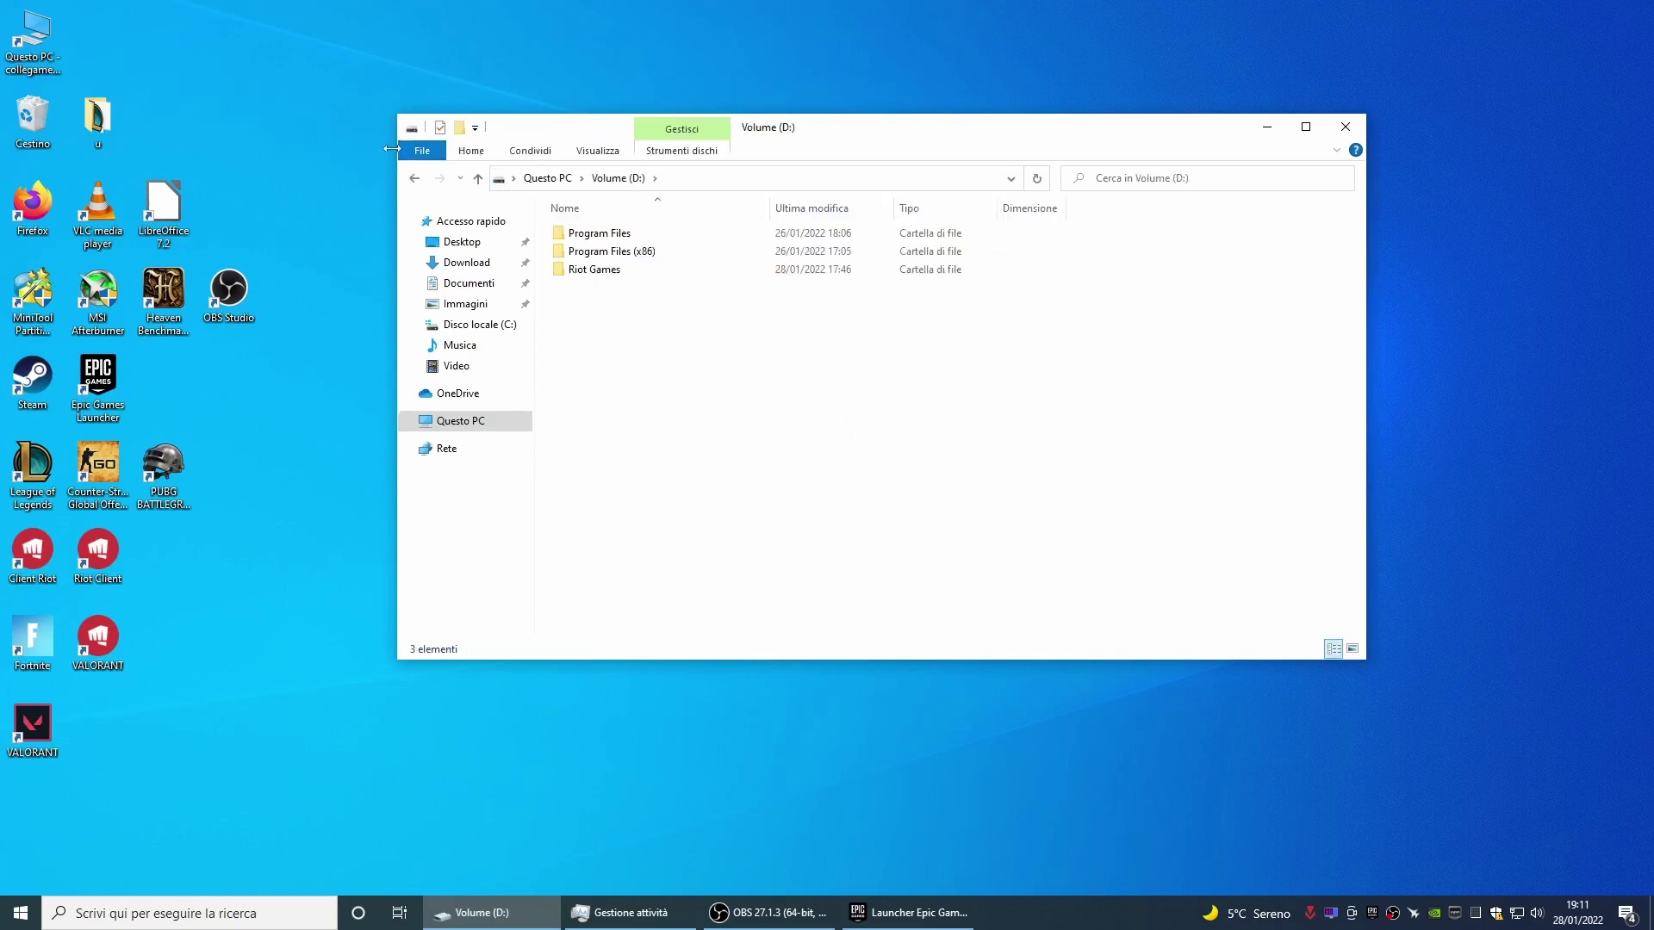
pyautogui.doubleClick(622, 237)
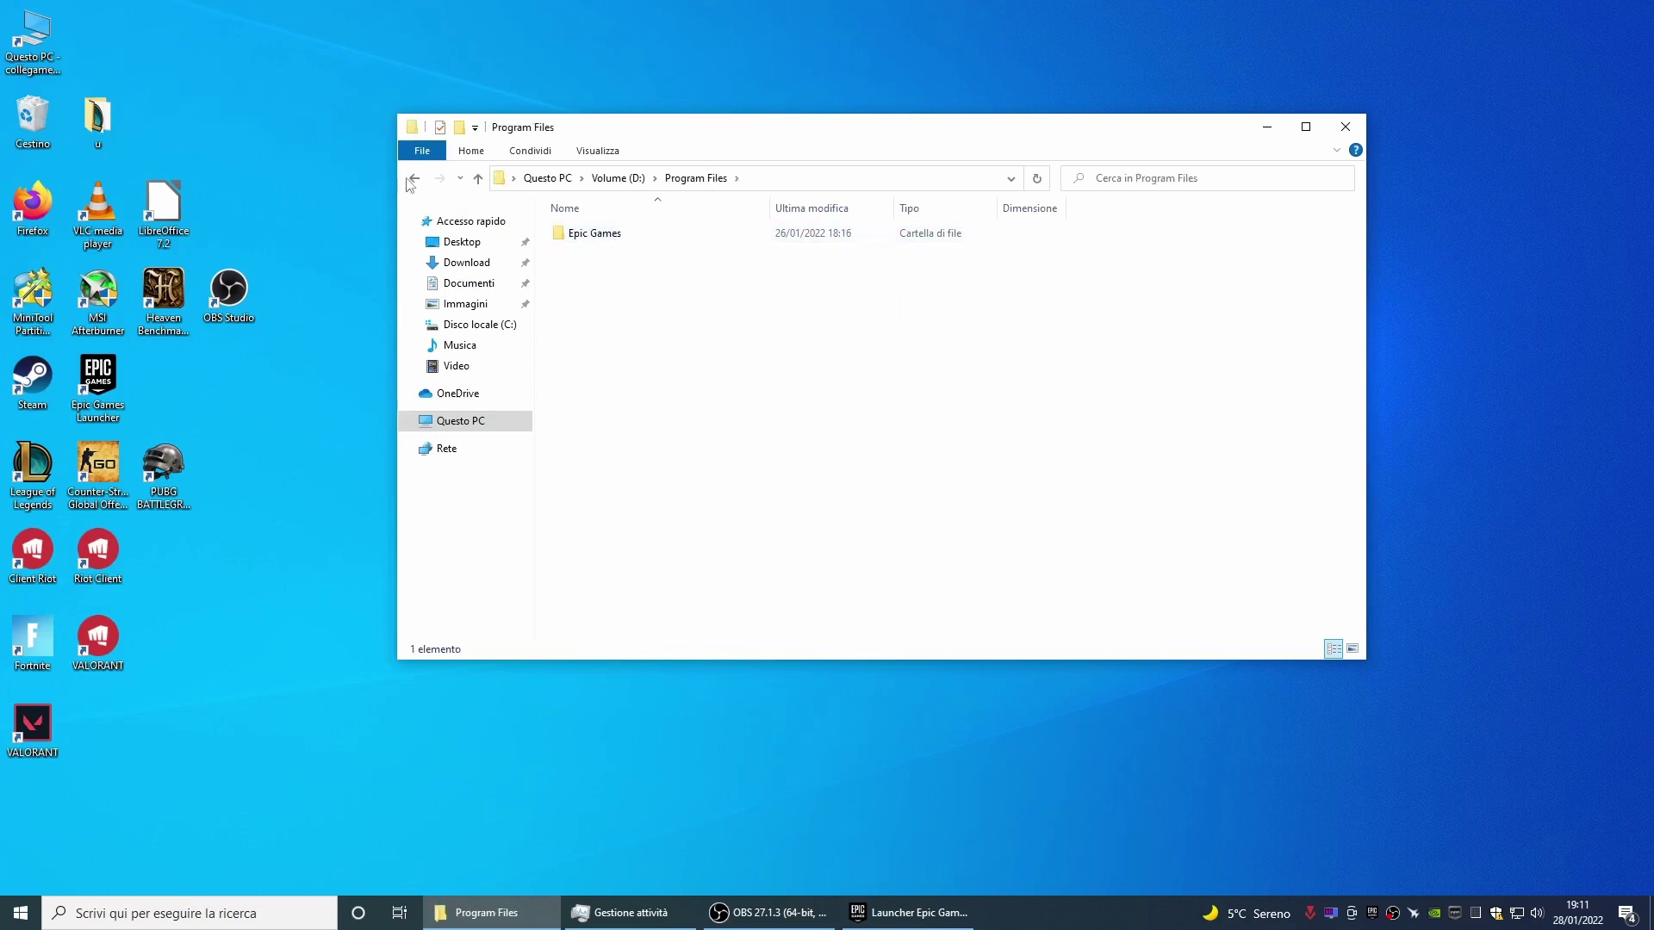
pyautogui.click(413, 178)
pyautogui.doubleClick(613, 252)
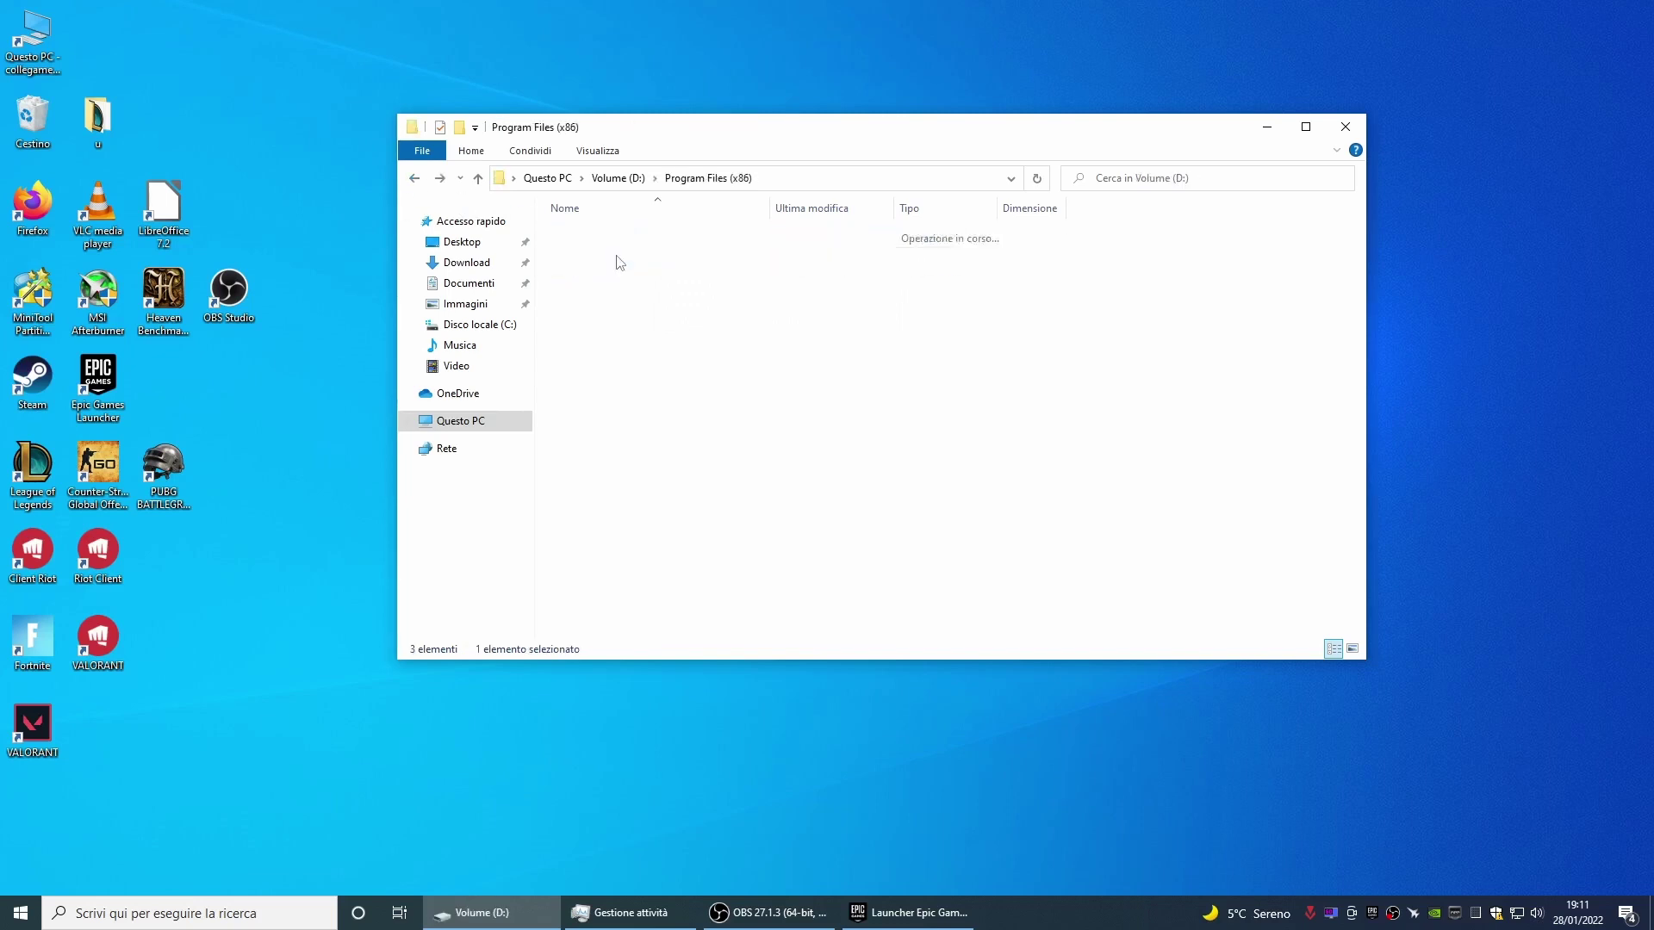
pyautogui.click(414, 179)
pyautogui.click(415, 178)
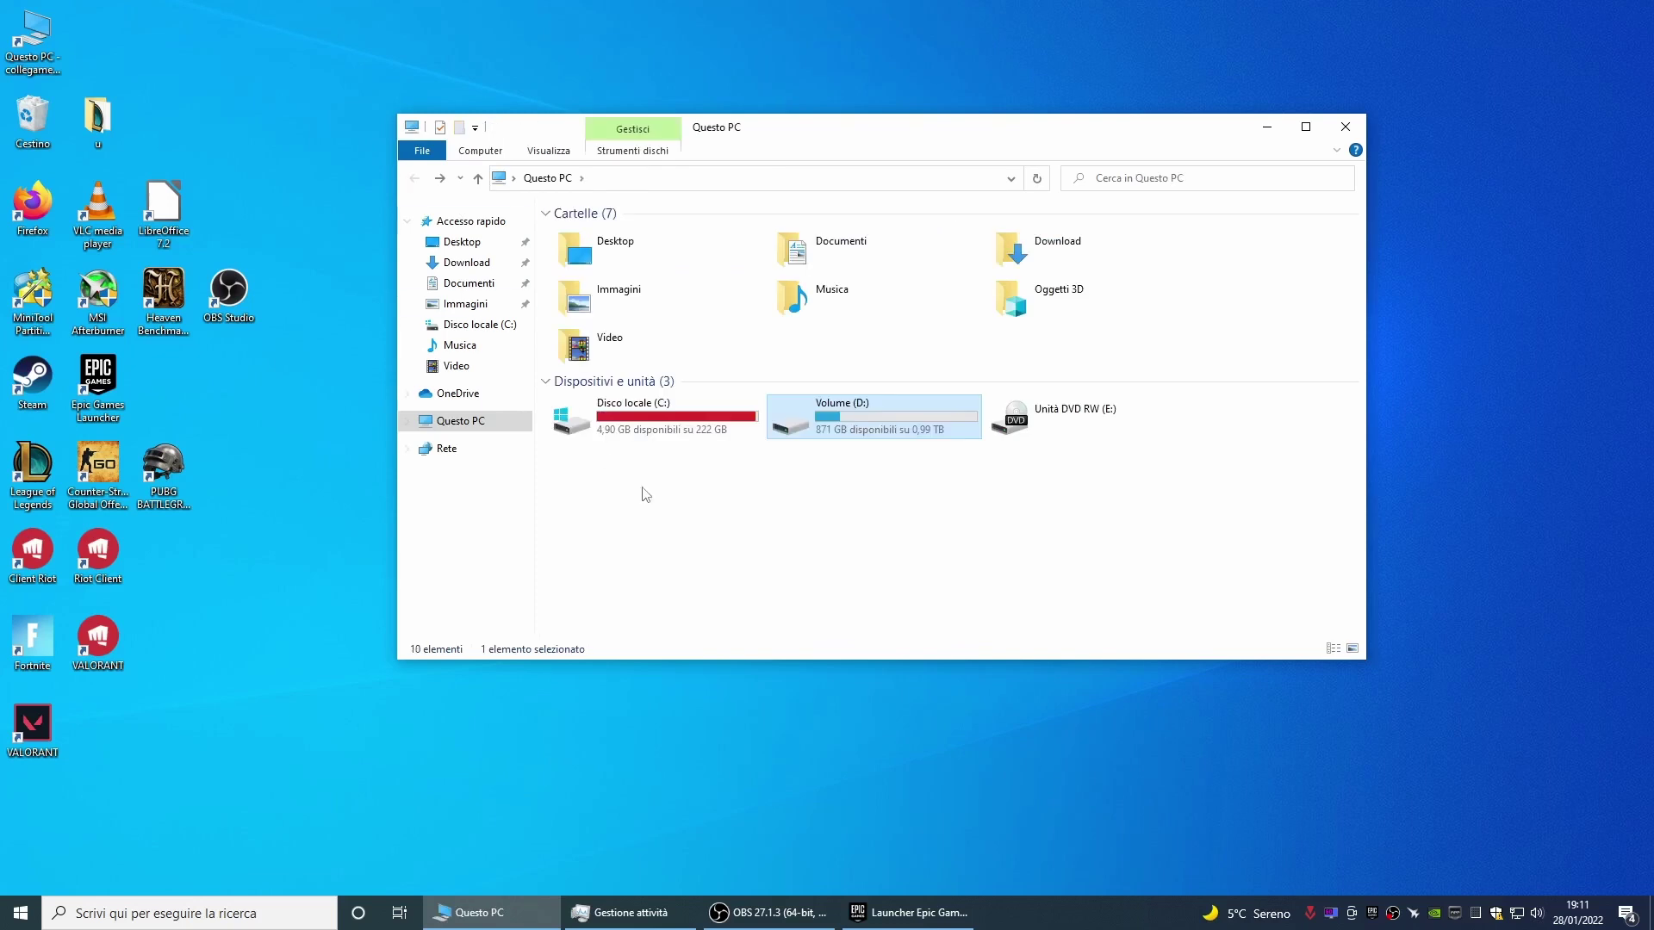
# Check the size of vhdx_games.vhdx in the root of Disco locale (C:) and return to the drive overview
pyautogui.doubleClick(646, 426)
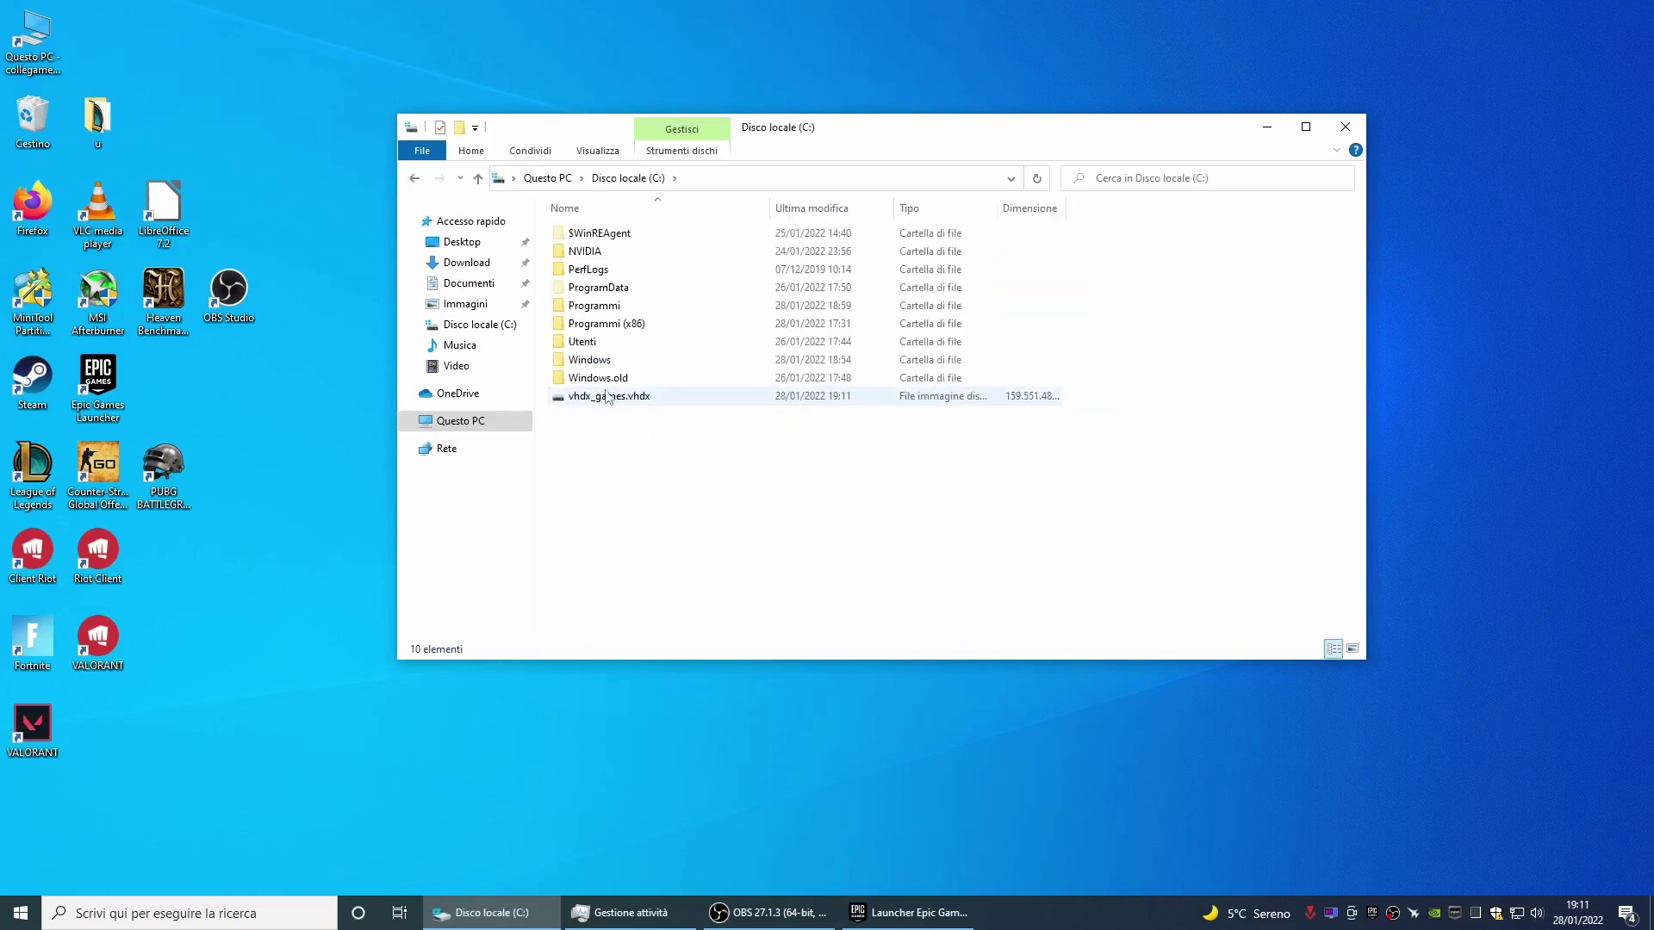
pyautogui.moveTo(609, 401)
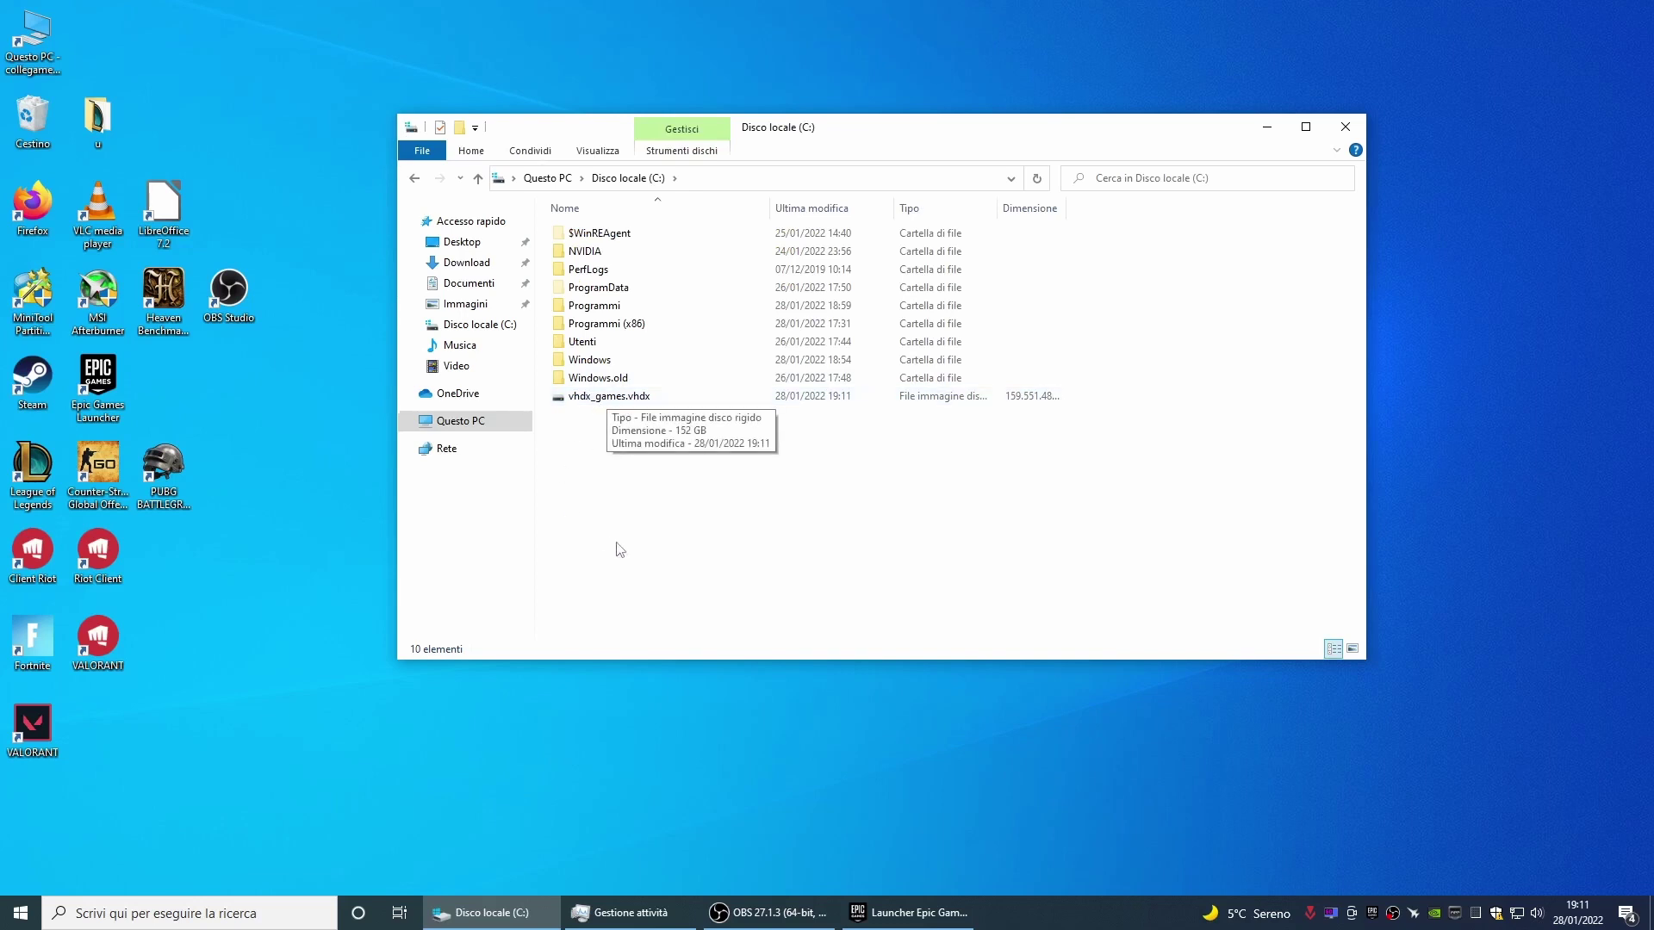
pyautogui.click(416, 179)
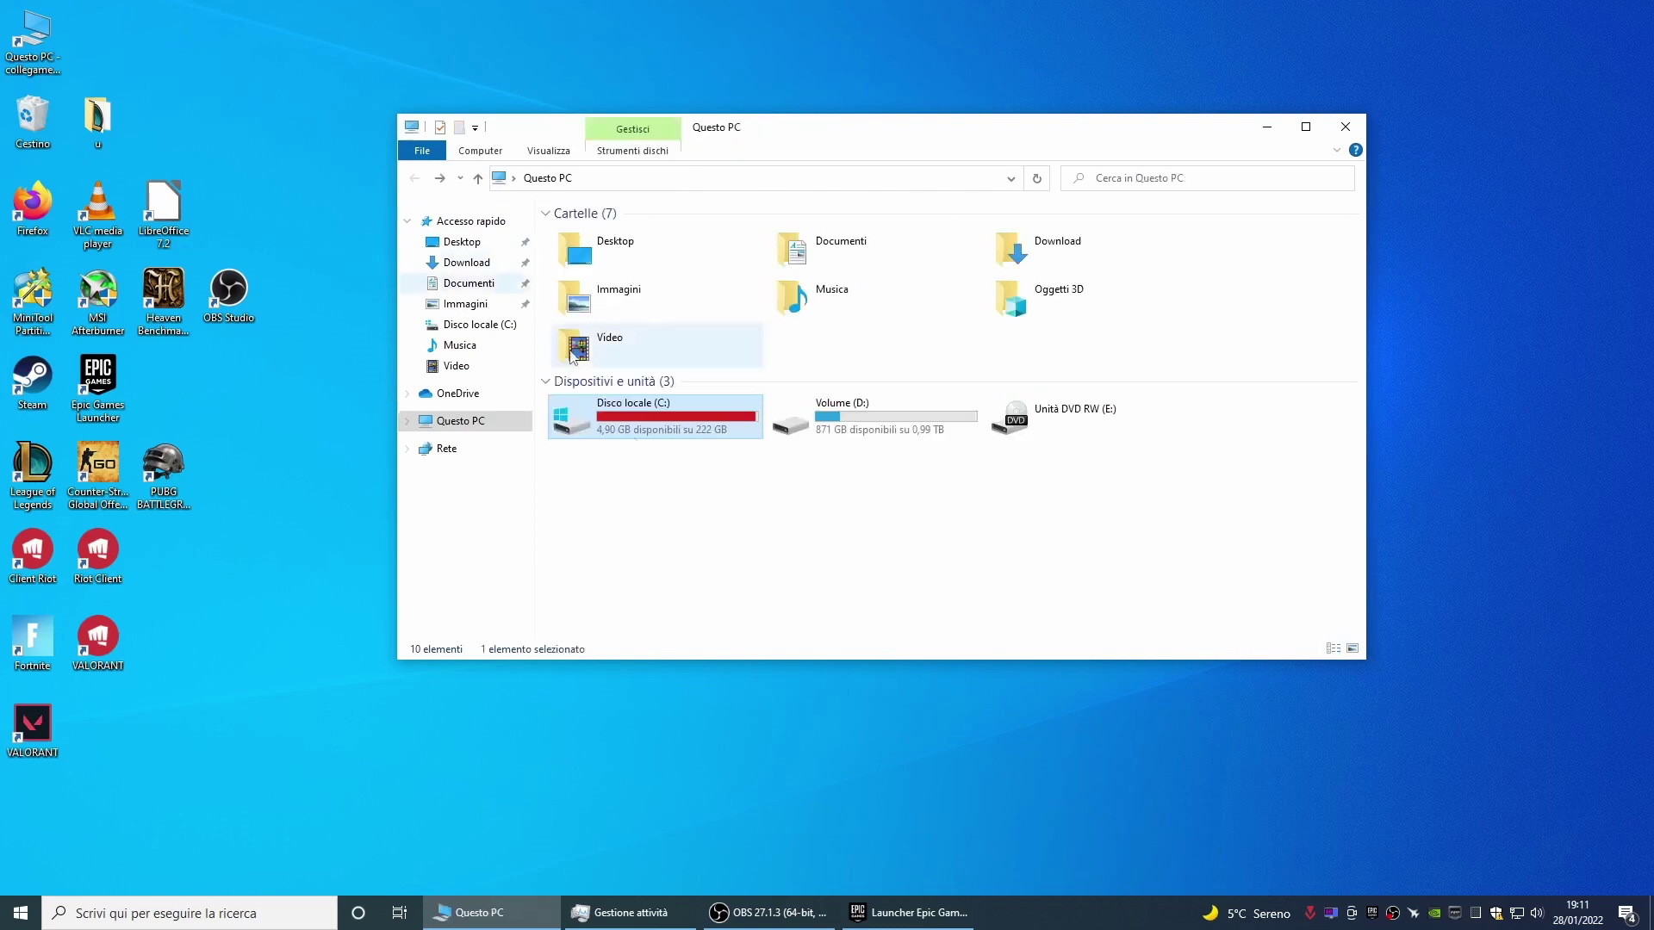
pyautogui.rightClick(670, 517)
pyautogui.click(743, 585)
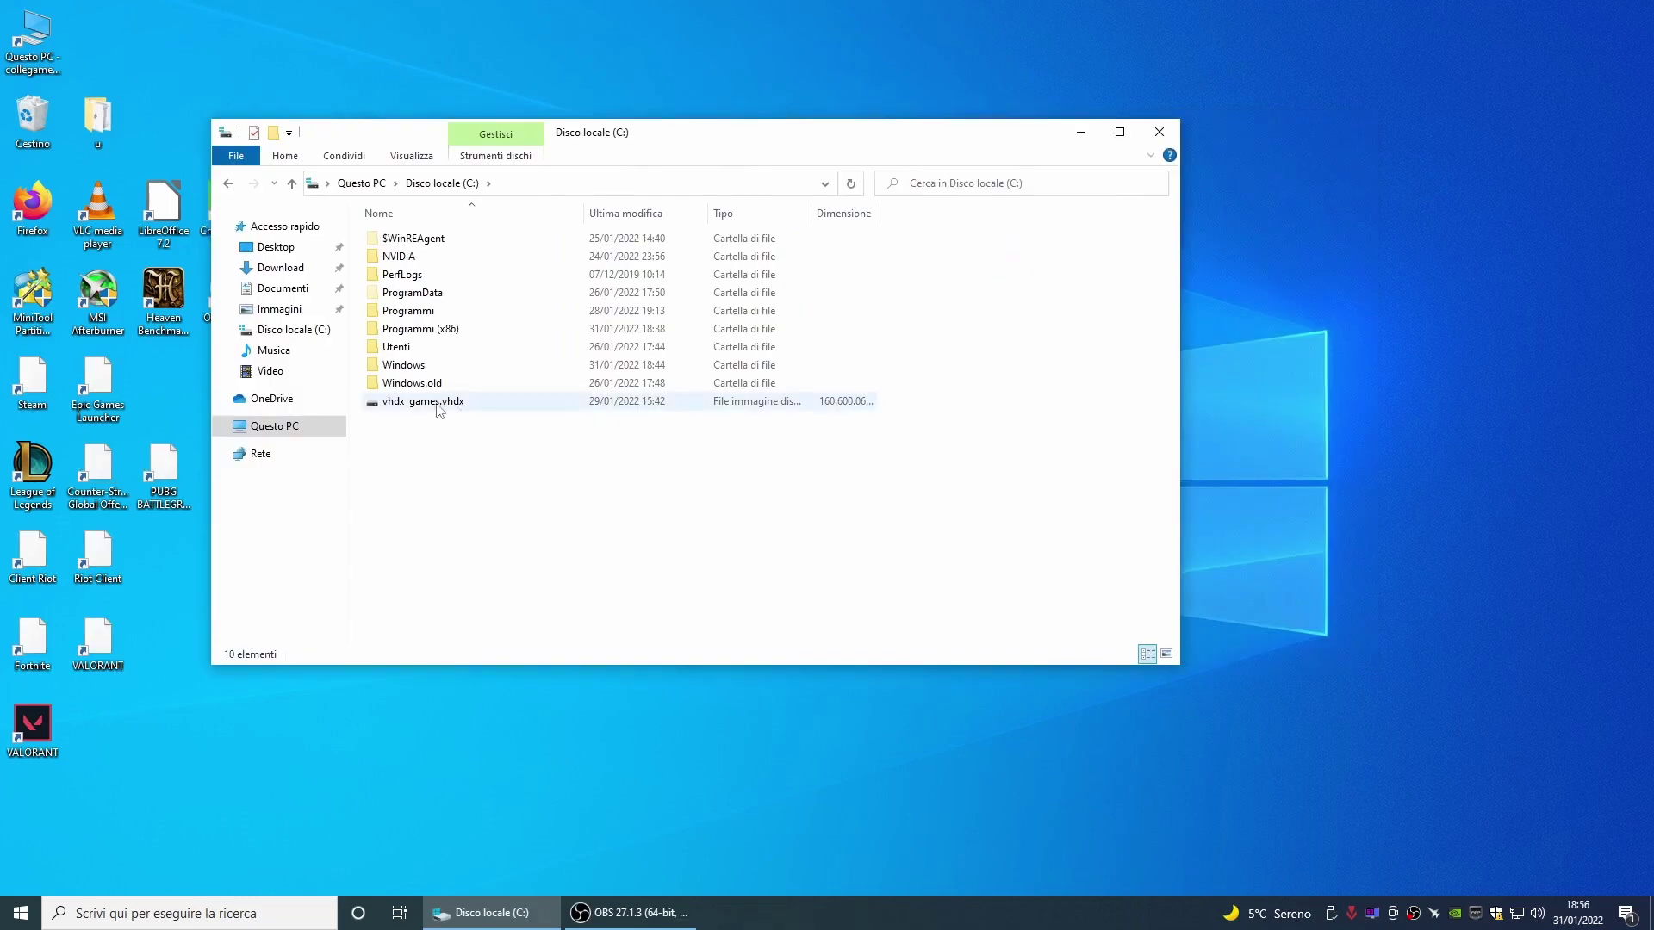
# Check the drives in Questo PC, open Gestione disco and maximize its window to show all disks
pyautogui.click(228, 183)
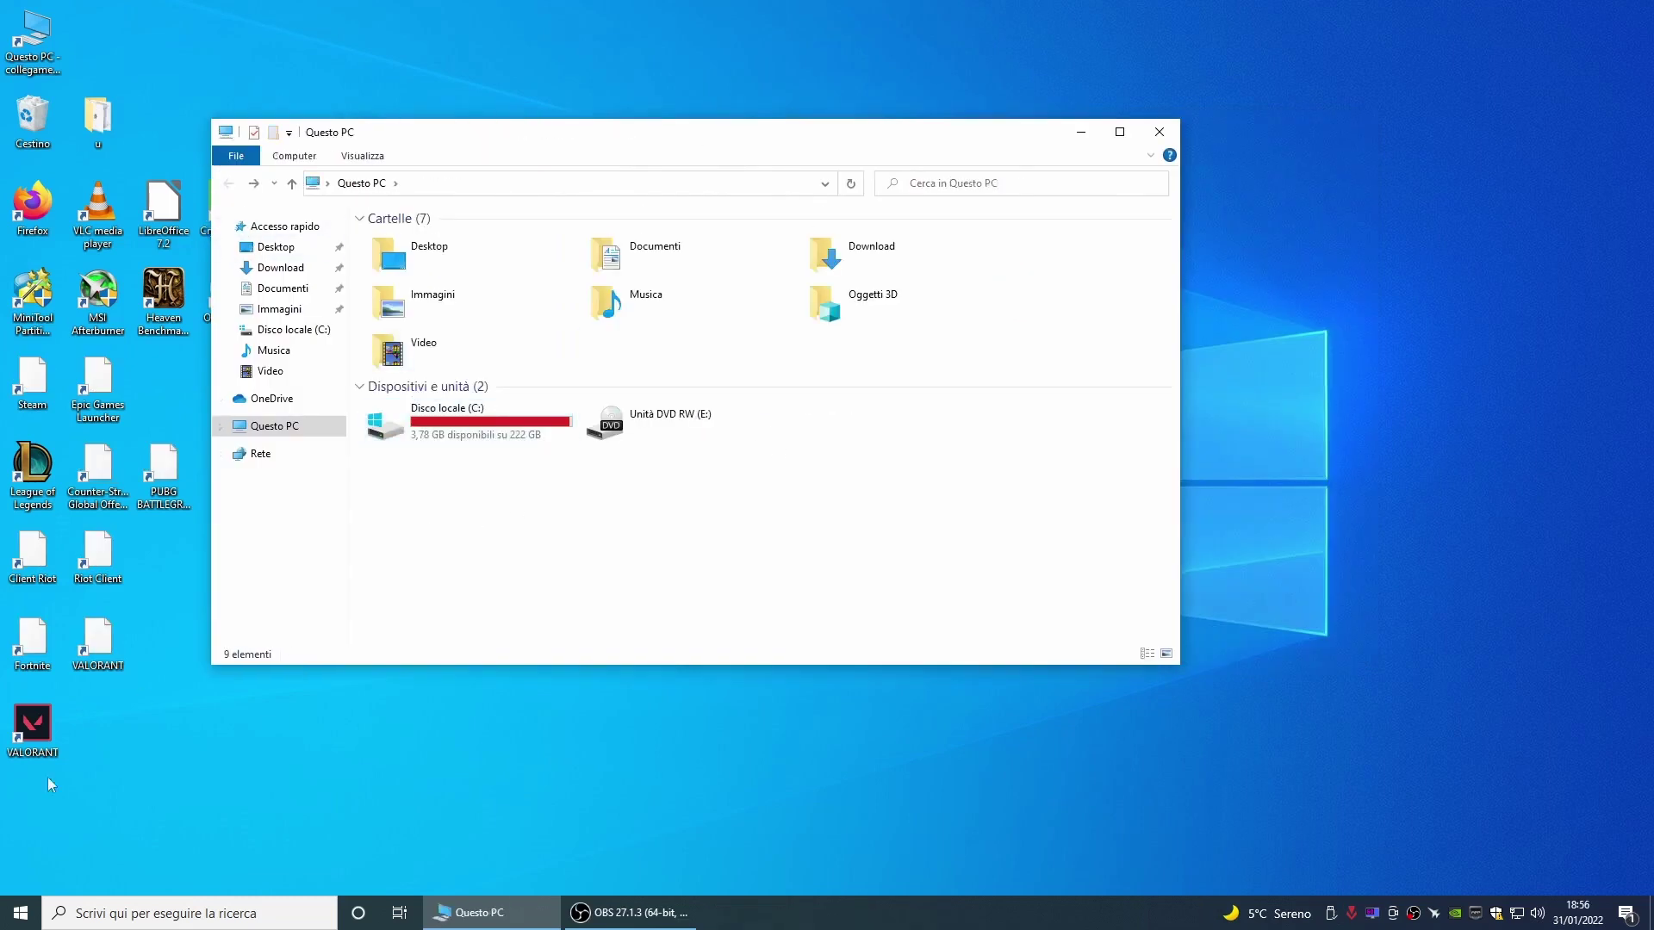
pyautogui.rightClick(15, 912)
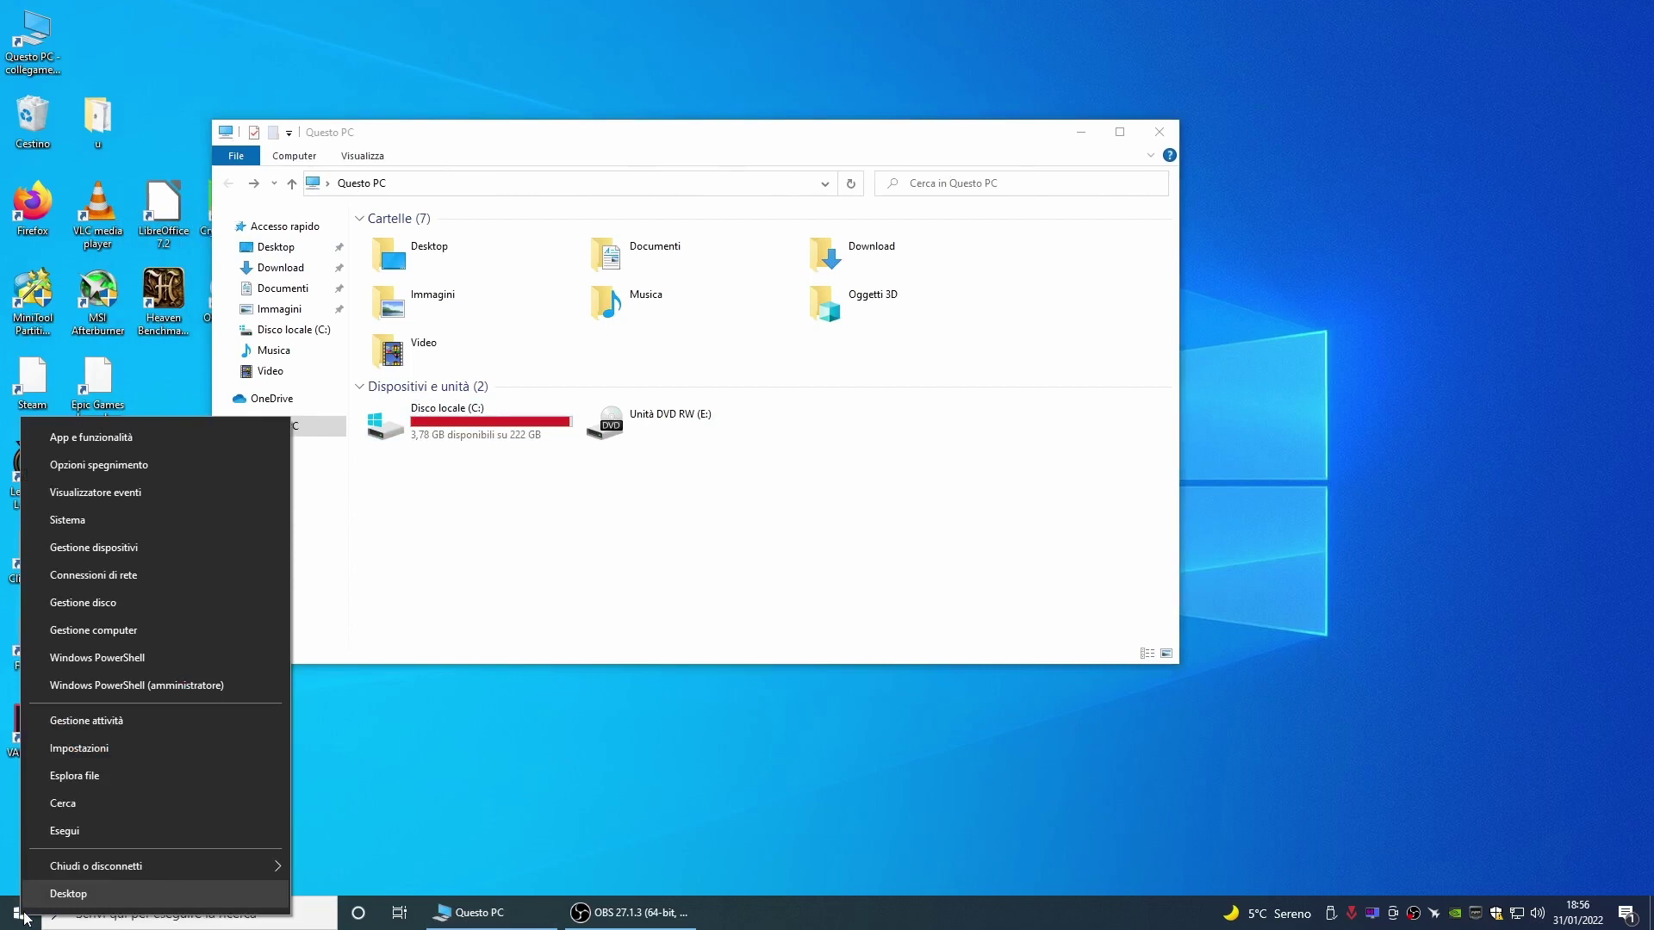
pyautogui.click(76, 606)
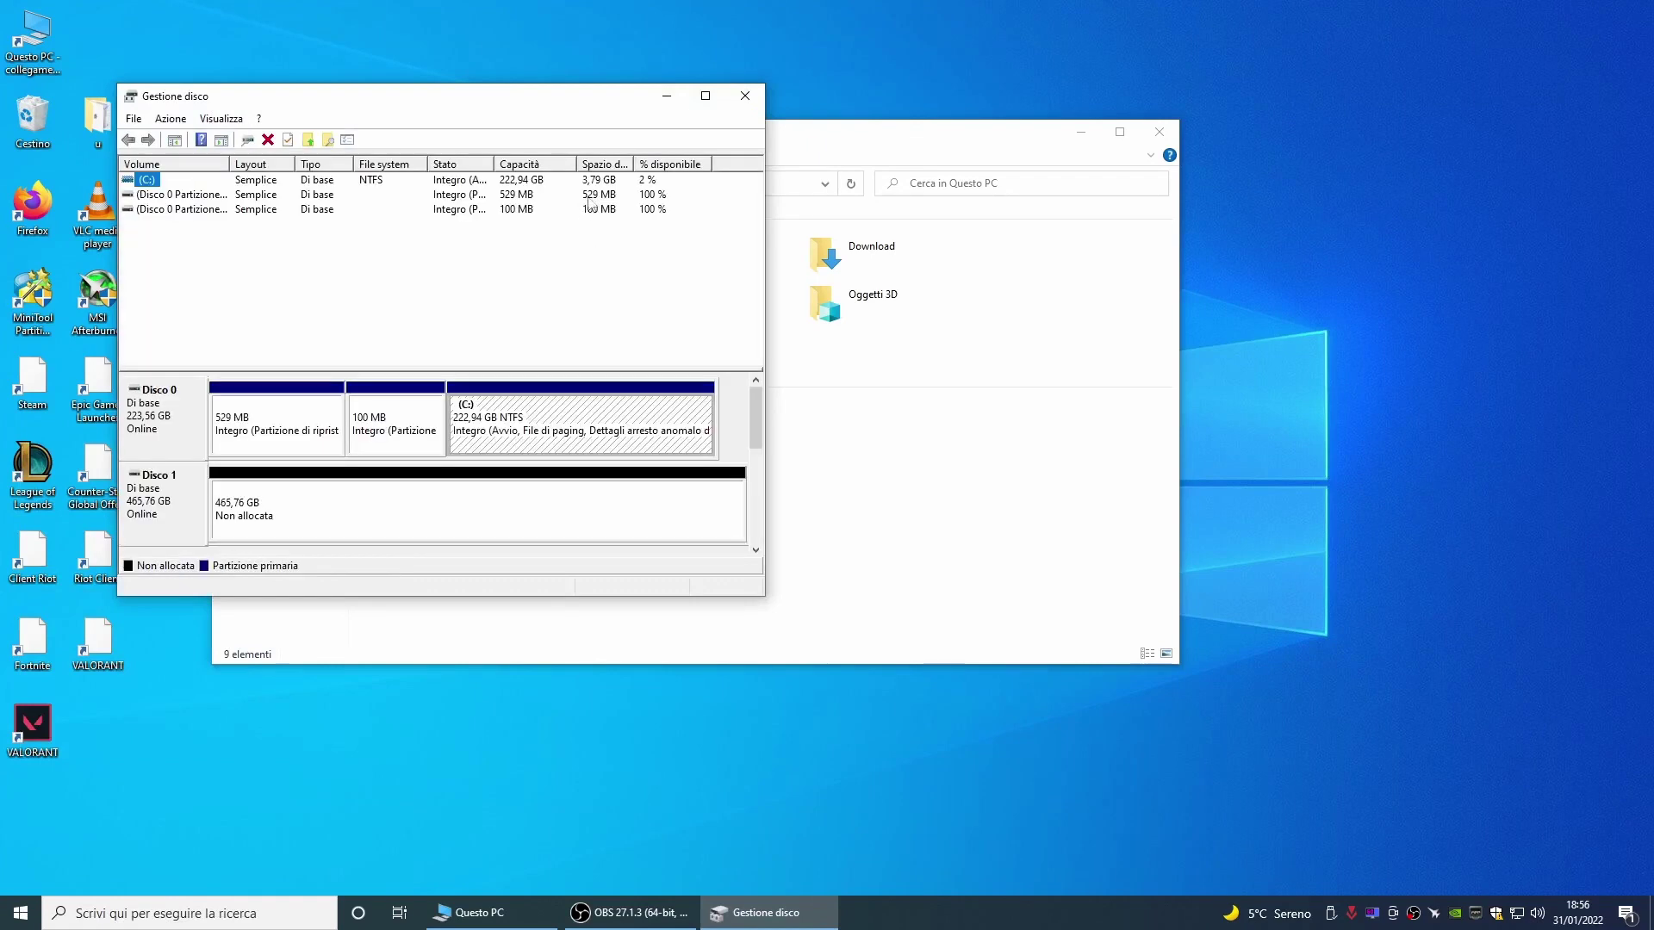
pyautogui.moveTo(556, 99); pyautogui.dragTo(672, 104)
pyautogui.click(823, 100)
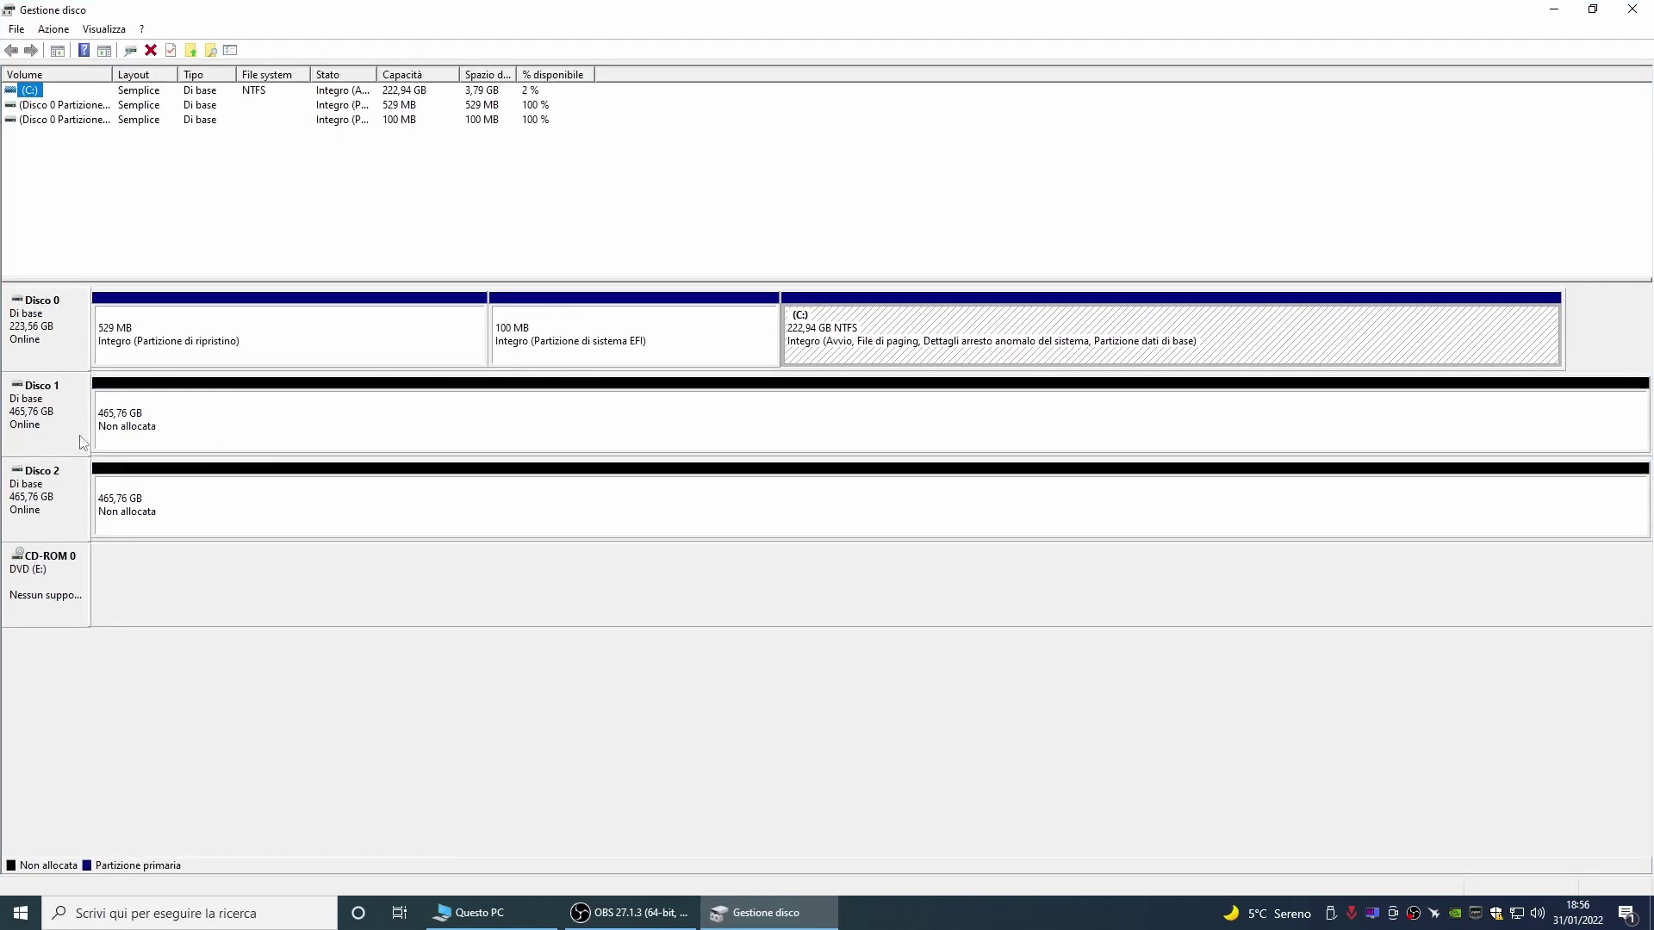
# Start a new striped volume on Disco 1 and add Disco 2 with the full 476937 MB from each disk
pyautogui.rightClick(51, 424)
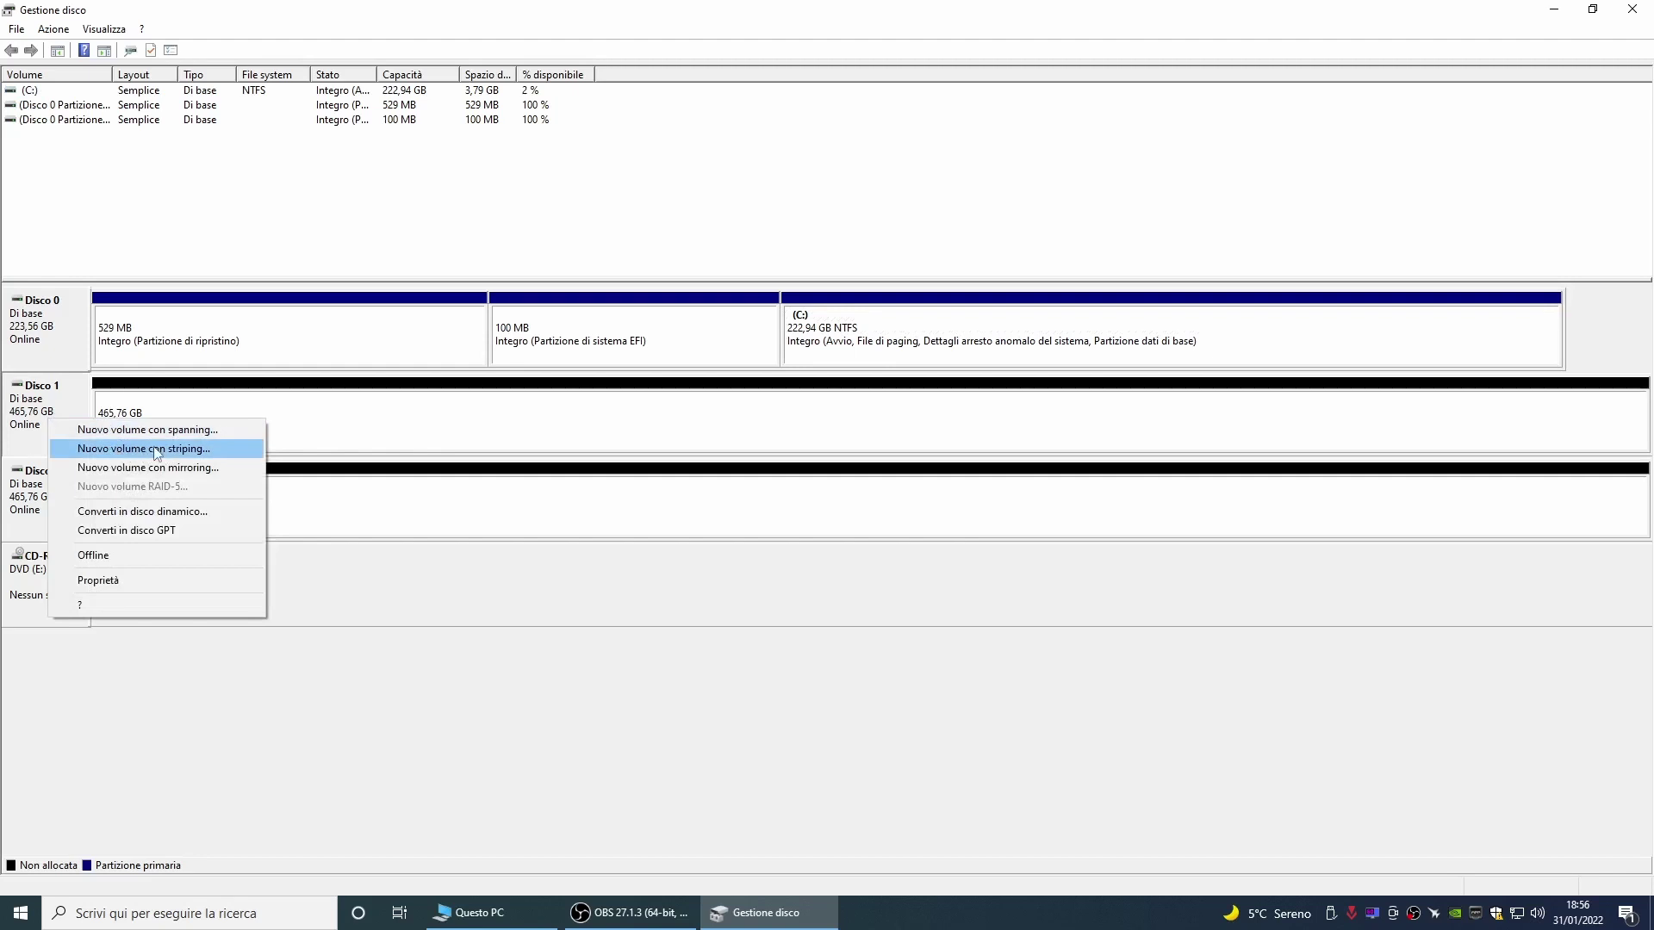
pyautogui.click(157, 449)
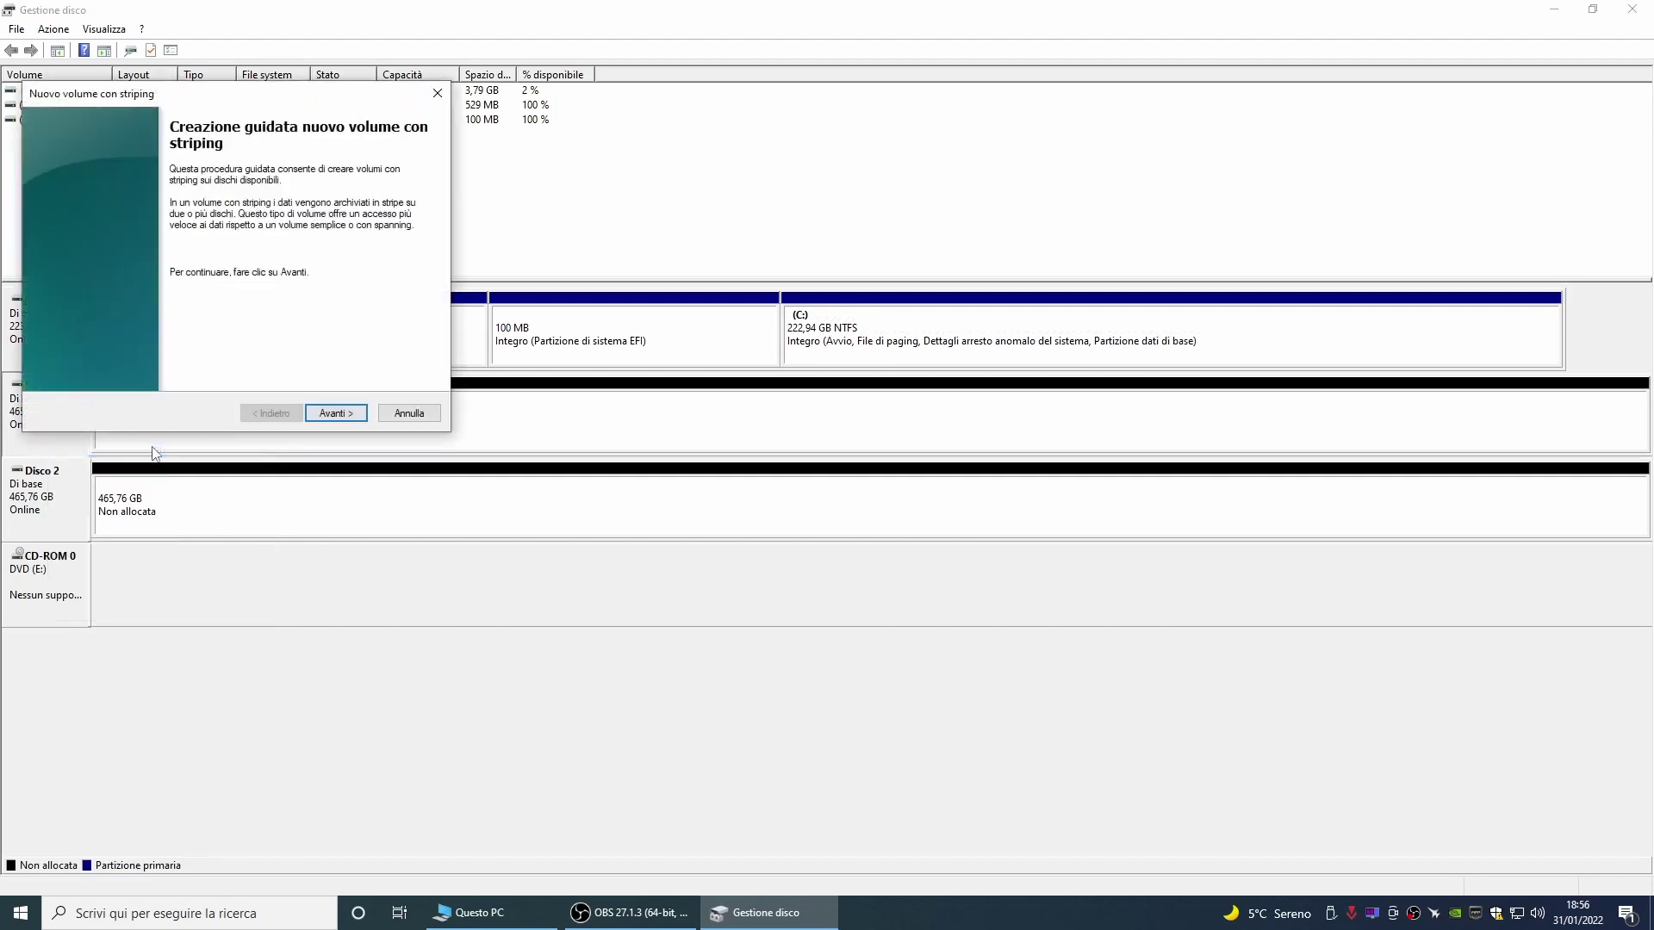
pyautogui.click(336, 413)
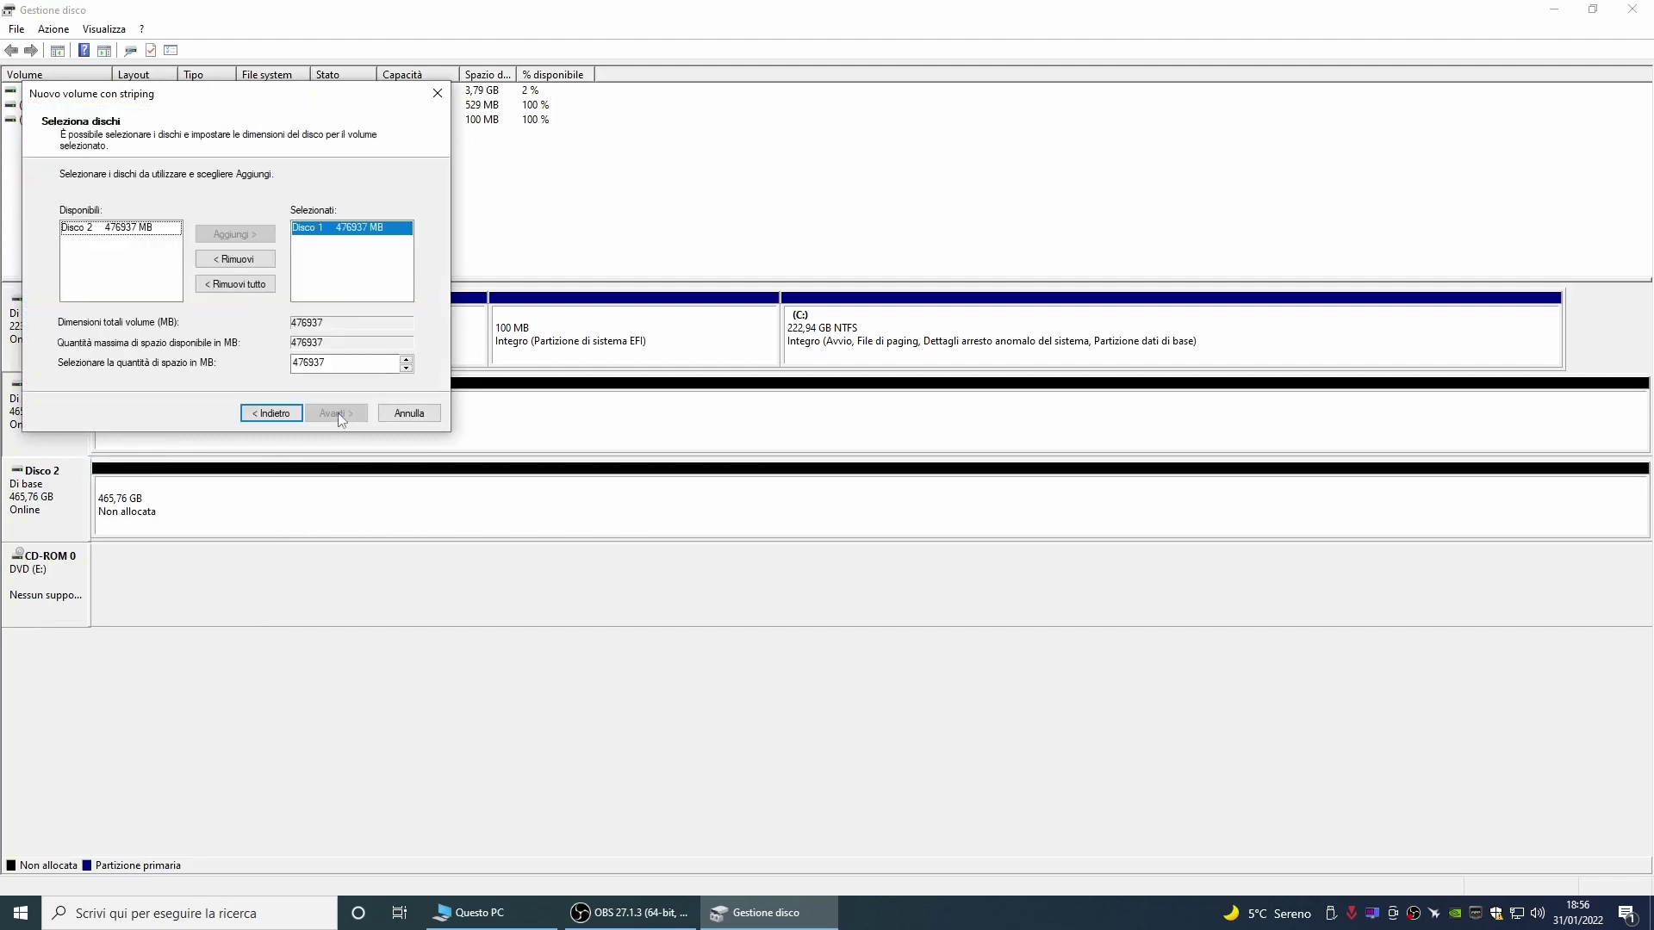
pyautogui.click(118, 231)
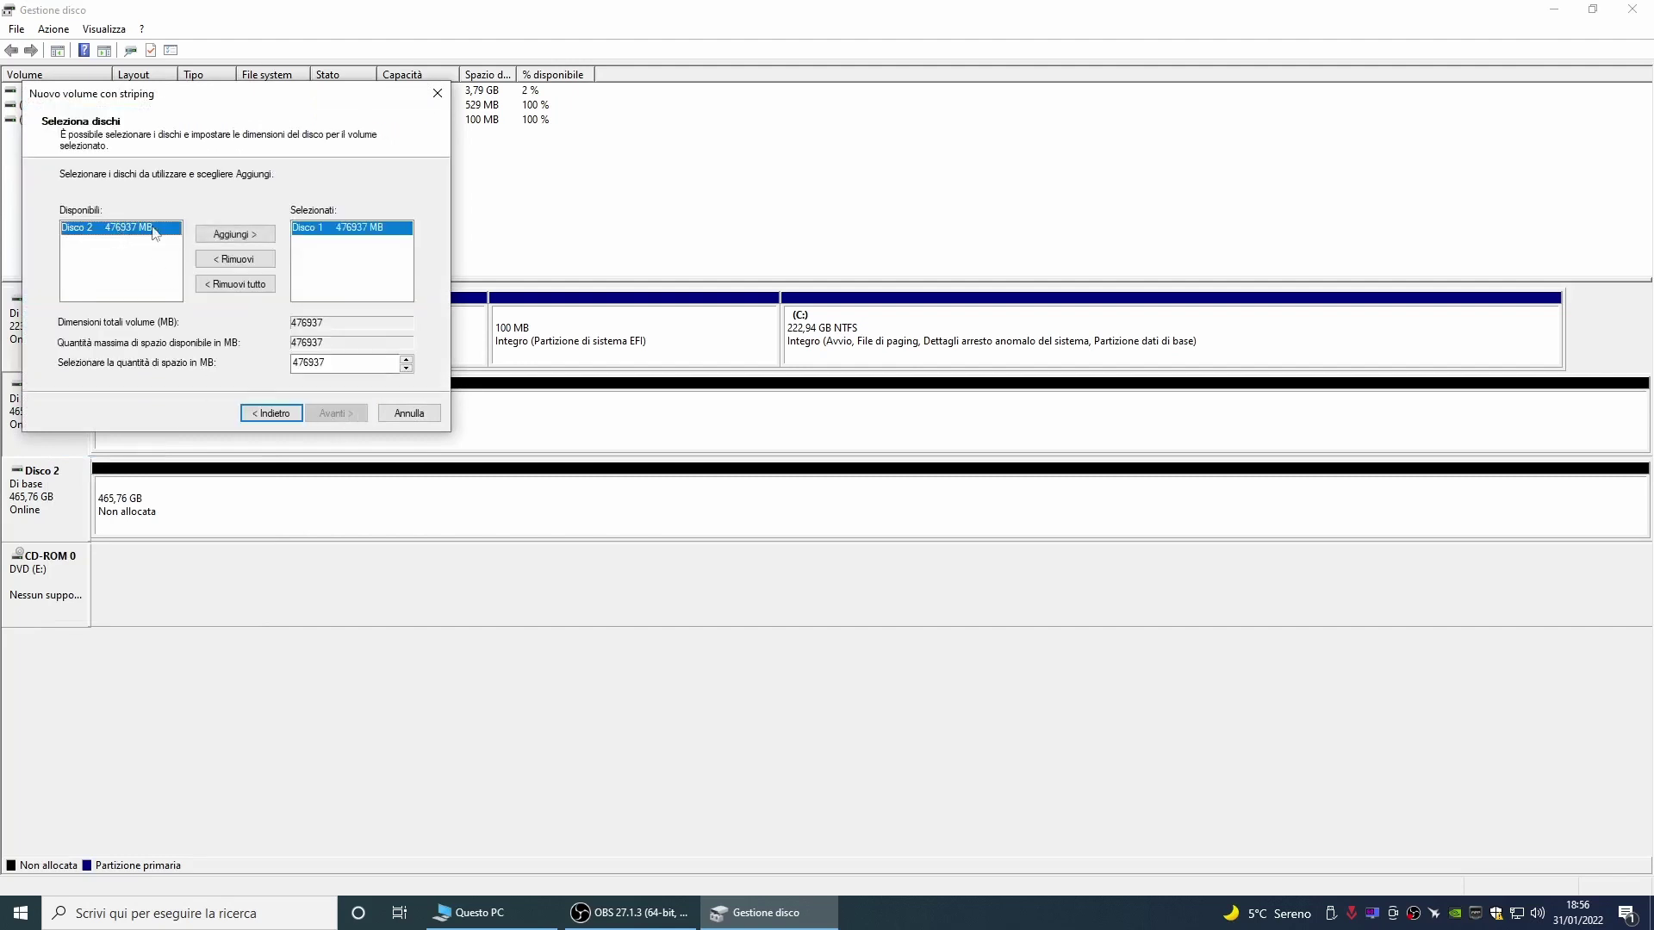
pyautogui.click(237, 235)
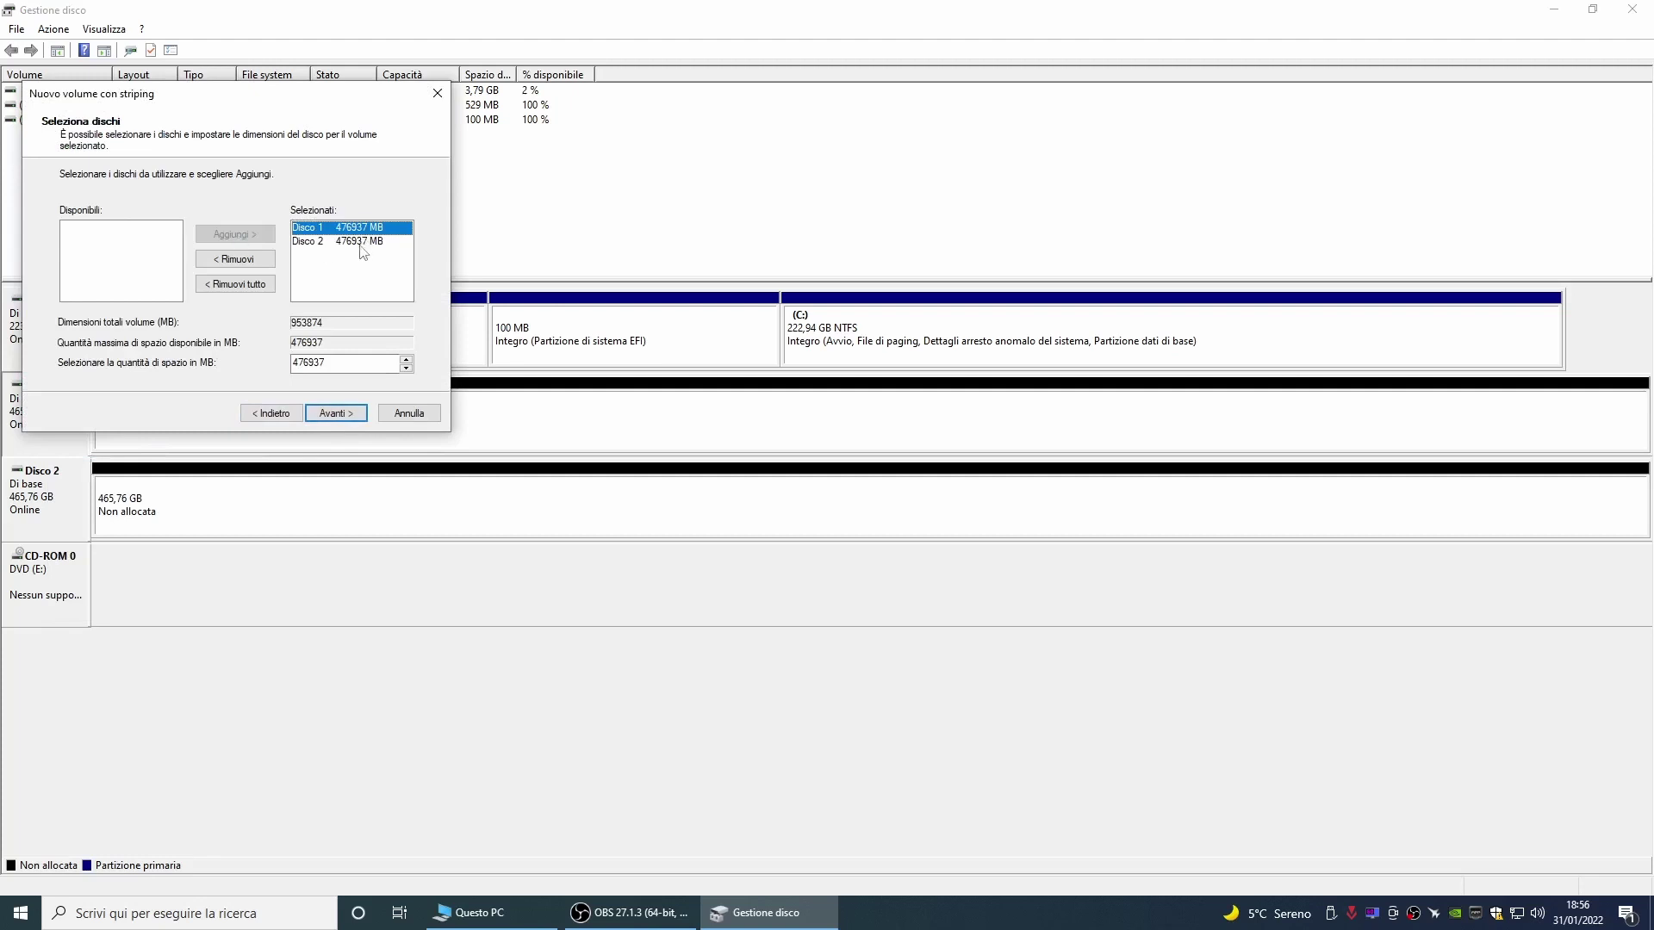
pyautogui.click(334, 414)
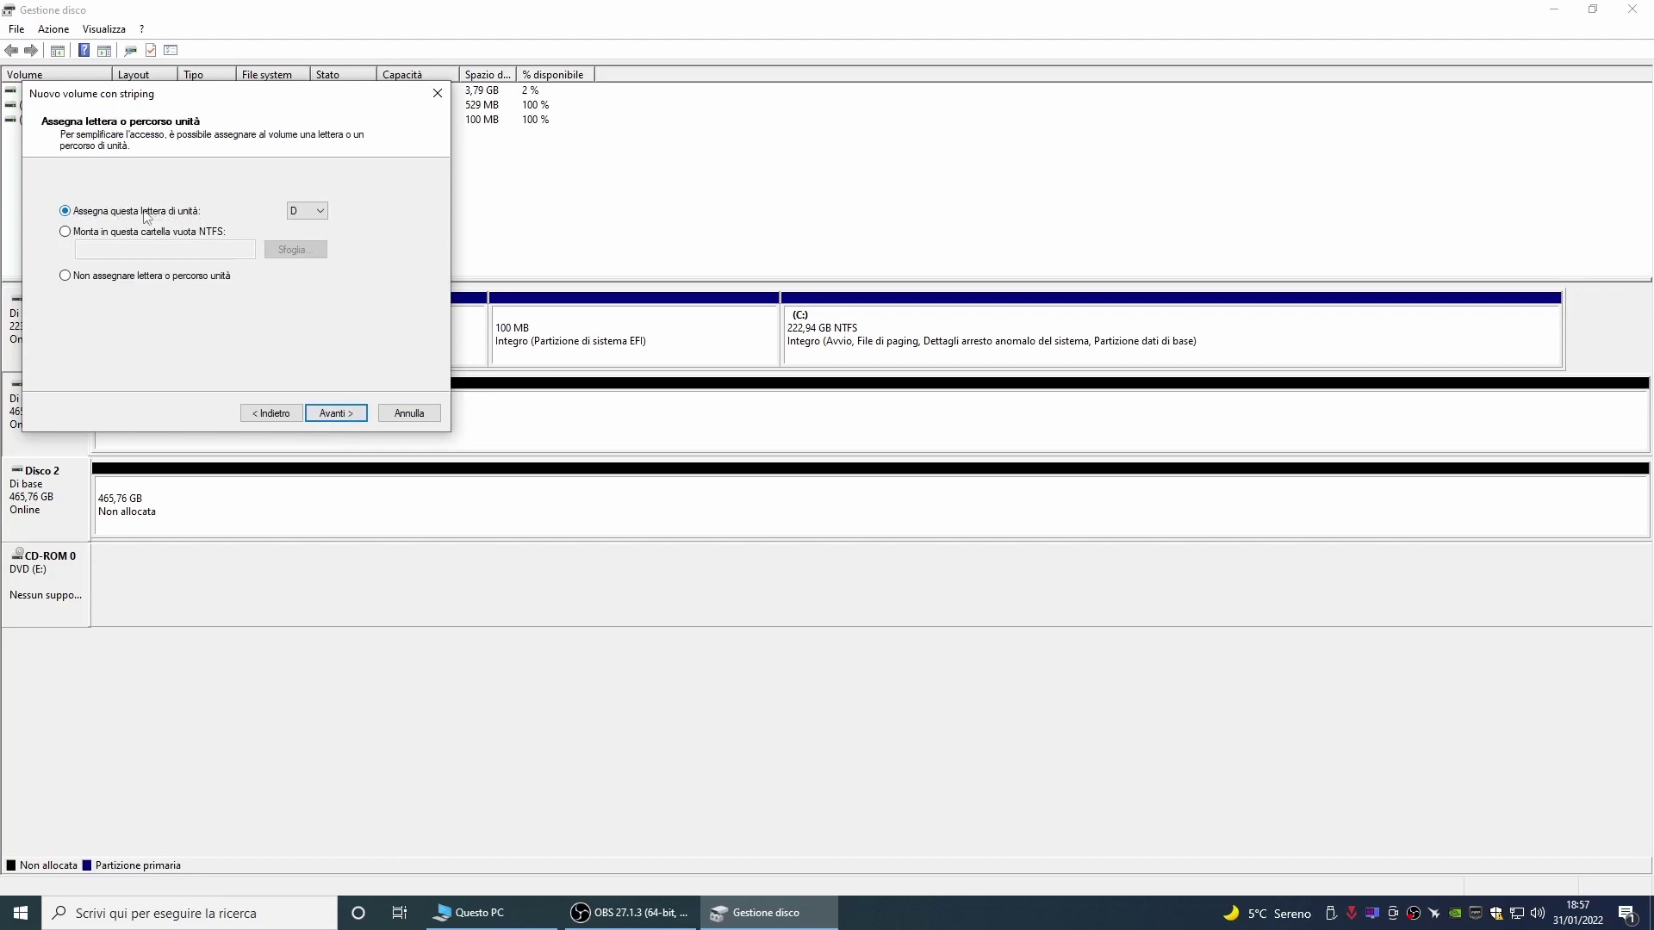
# Assign letter H, choose a quick NTFS format with the label Volume, and create the striped volume, accepting the conversion to dynamic disks
pyautogui.click(320, 212)
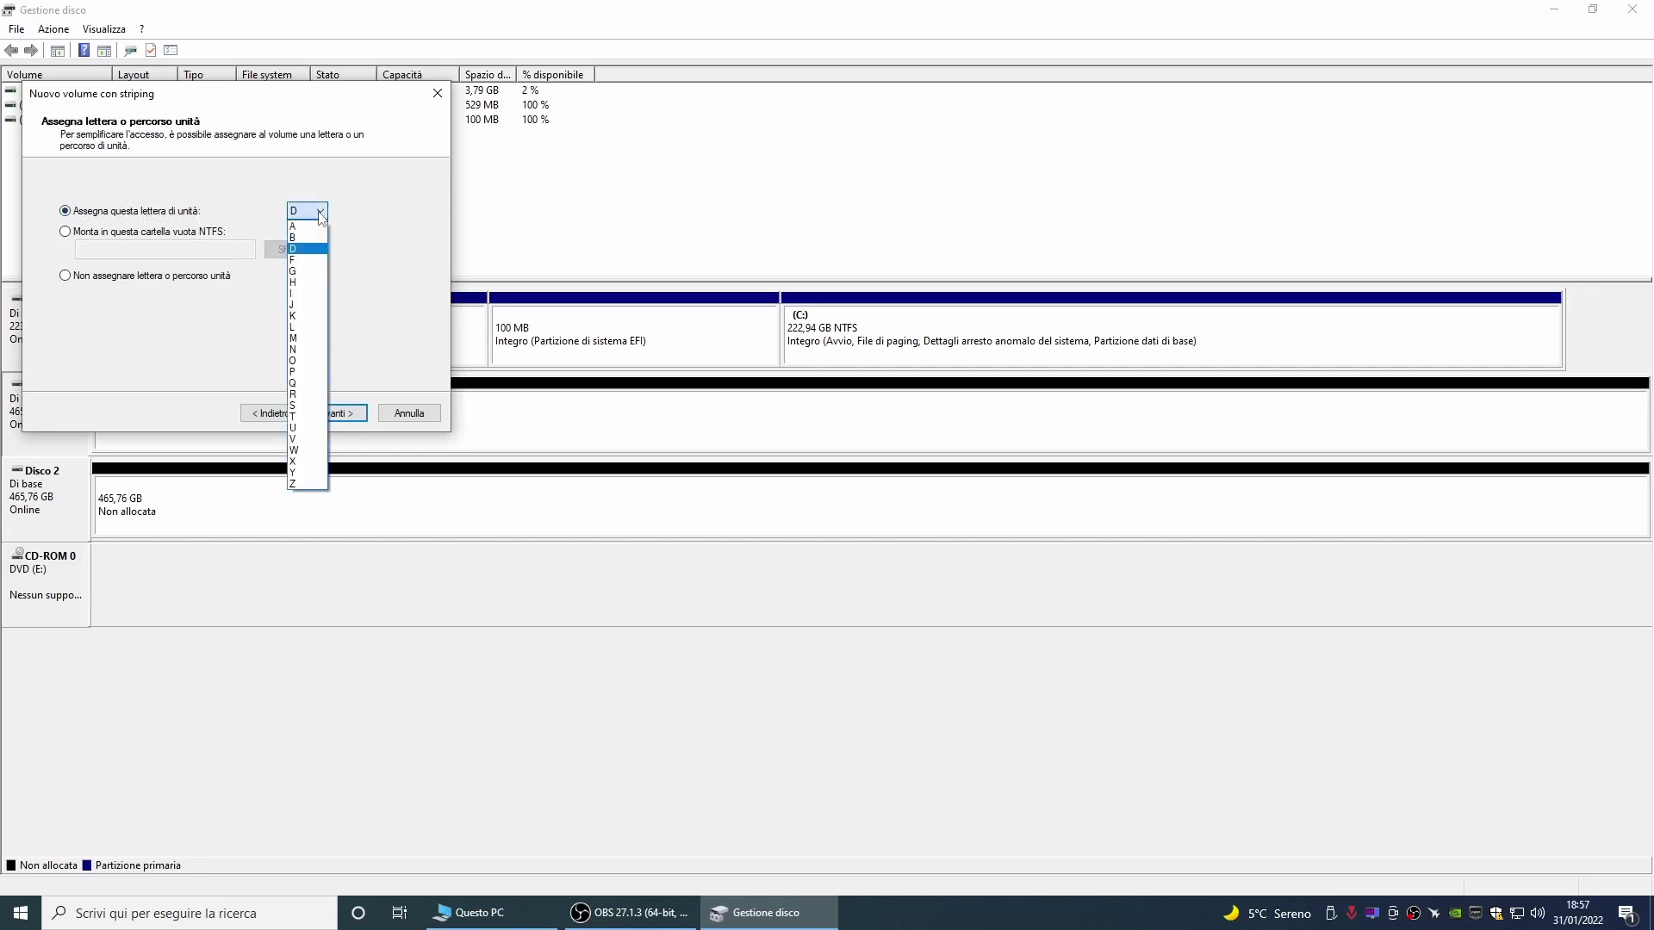
pyautogui.click(305, 285)
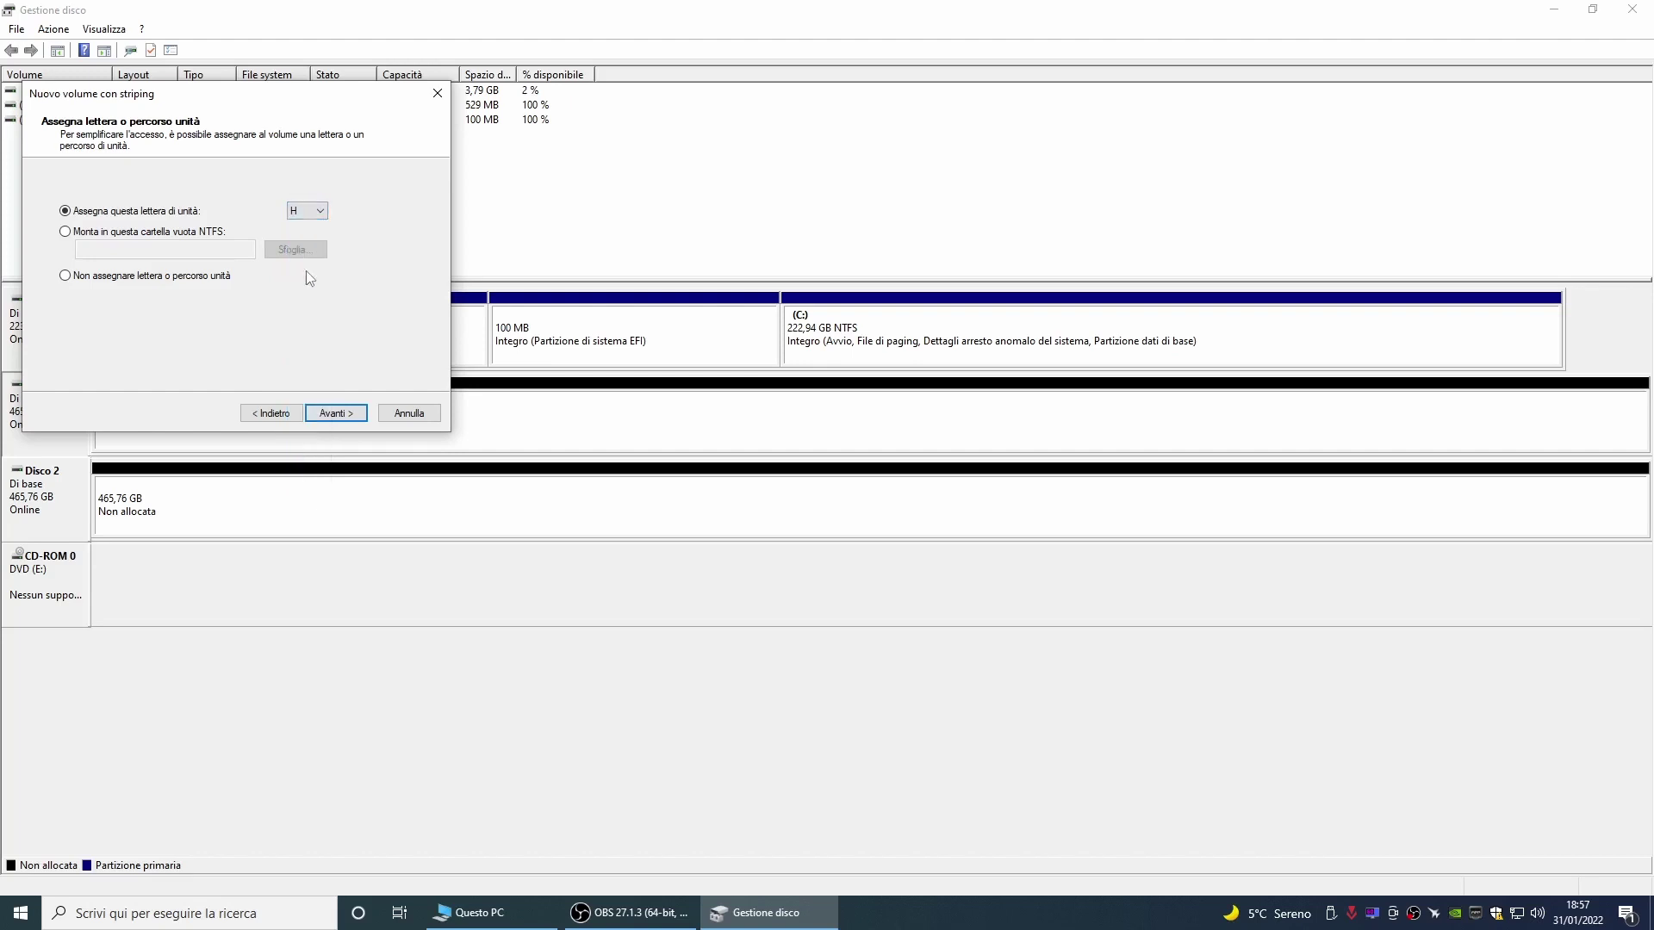
pyautogui.click(347, 415)
pyautogui.click(216, 328)
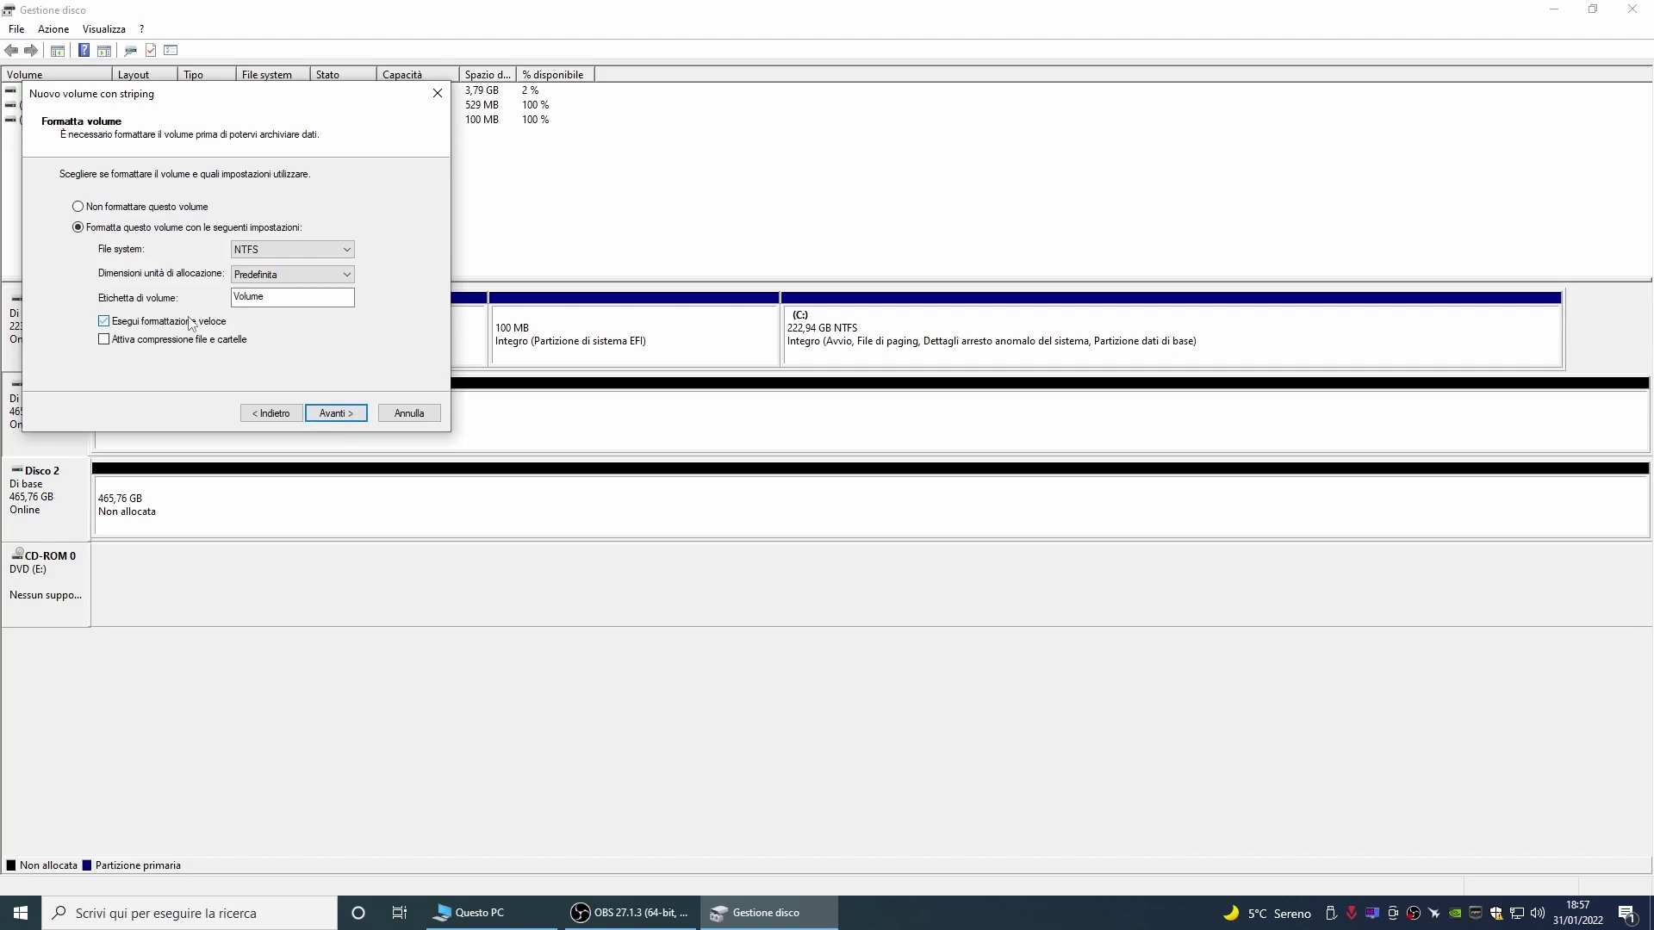
pyautogui.click(259, 296)
pyautogui.click(347, 415)
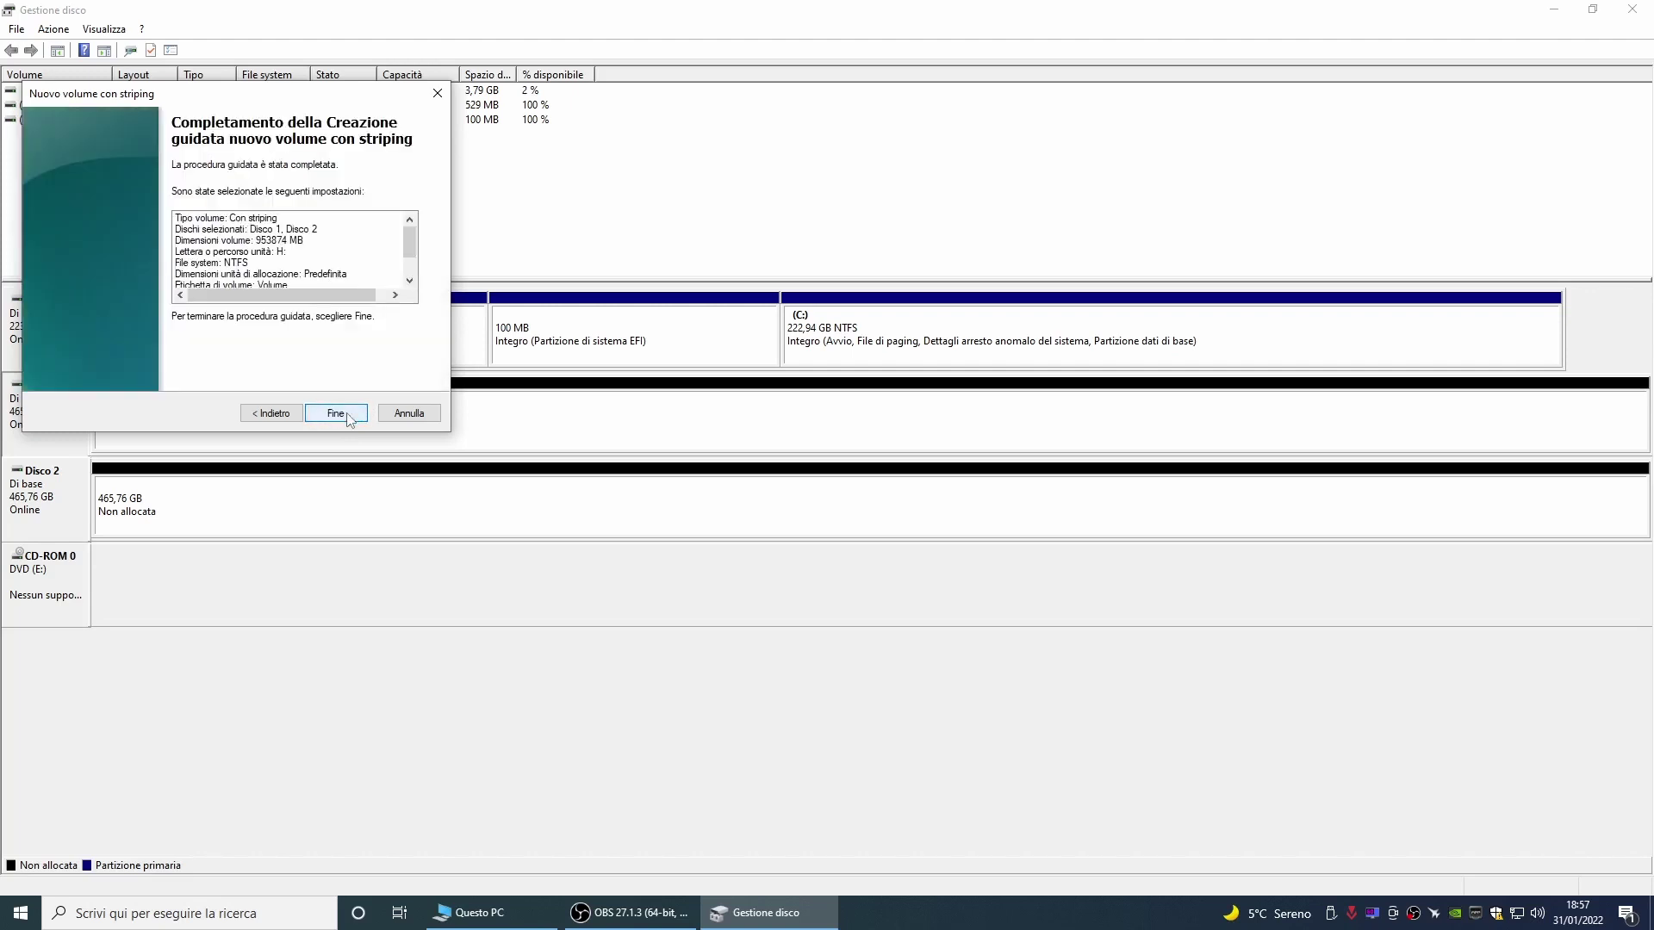
pyautogui.click(336, 414)
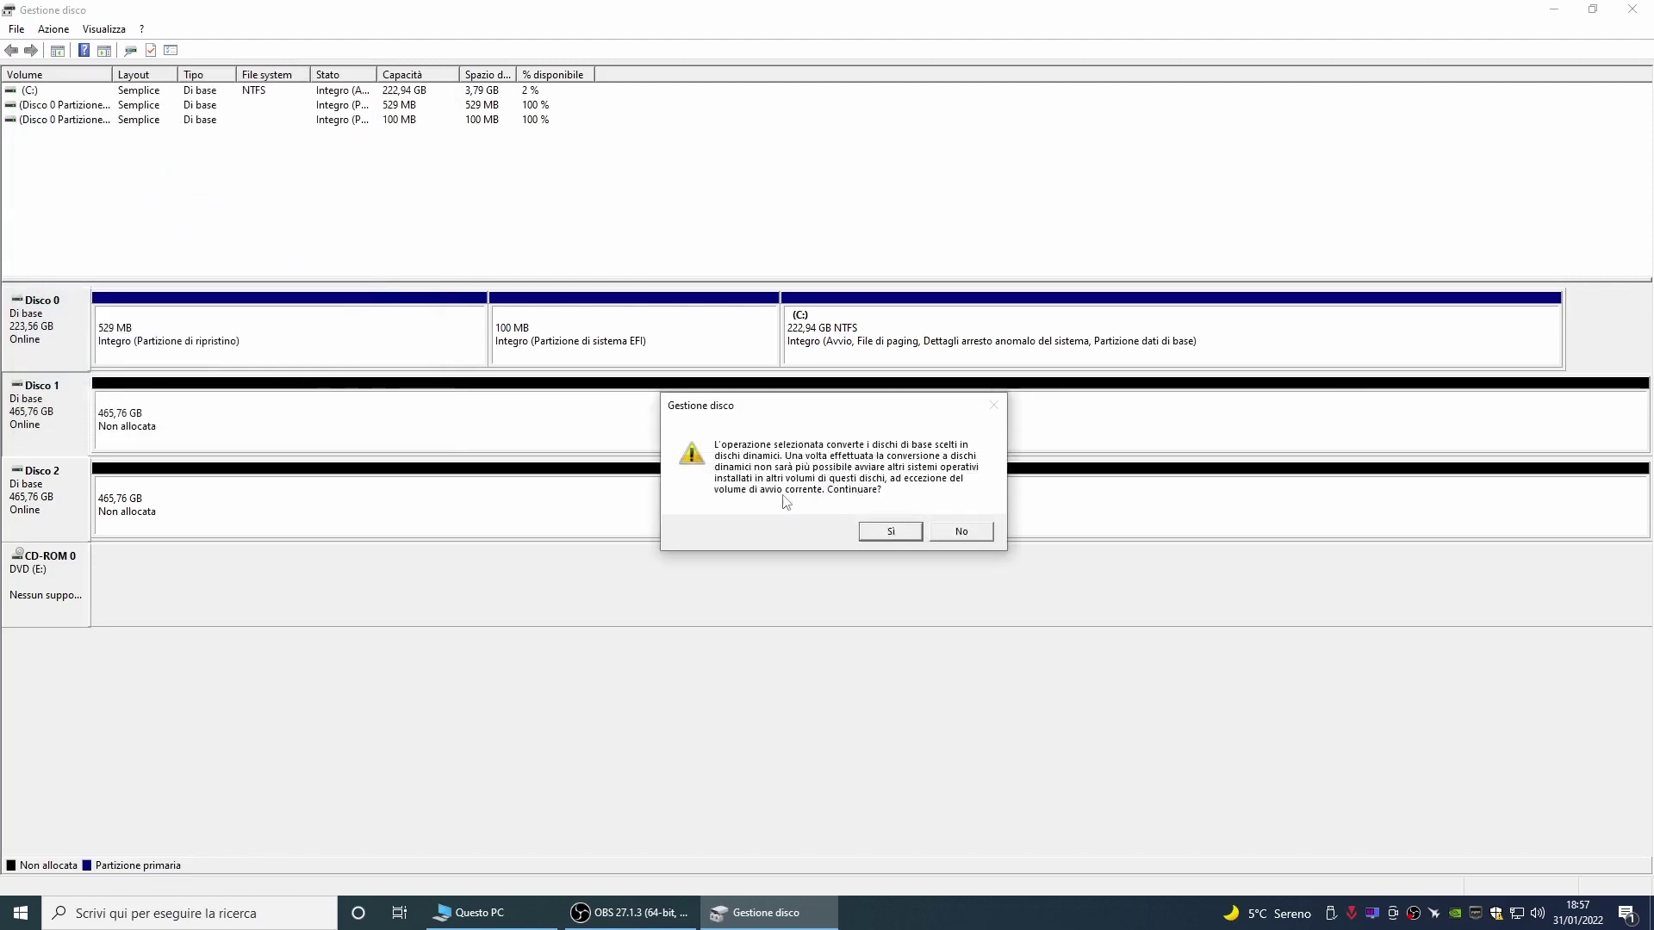
pyautogui.click(879, 532)
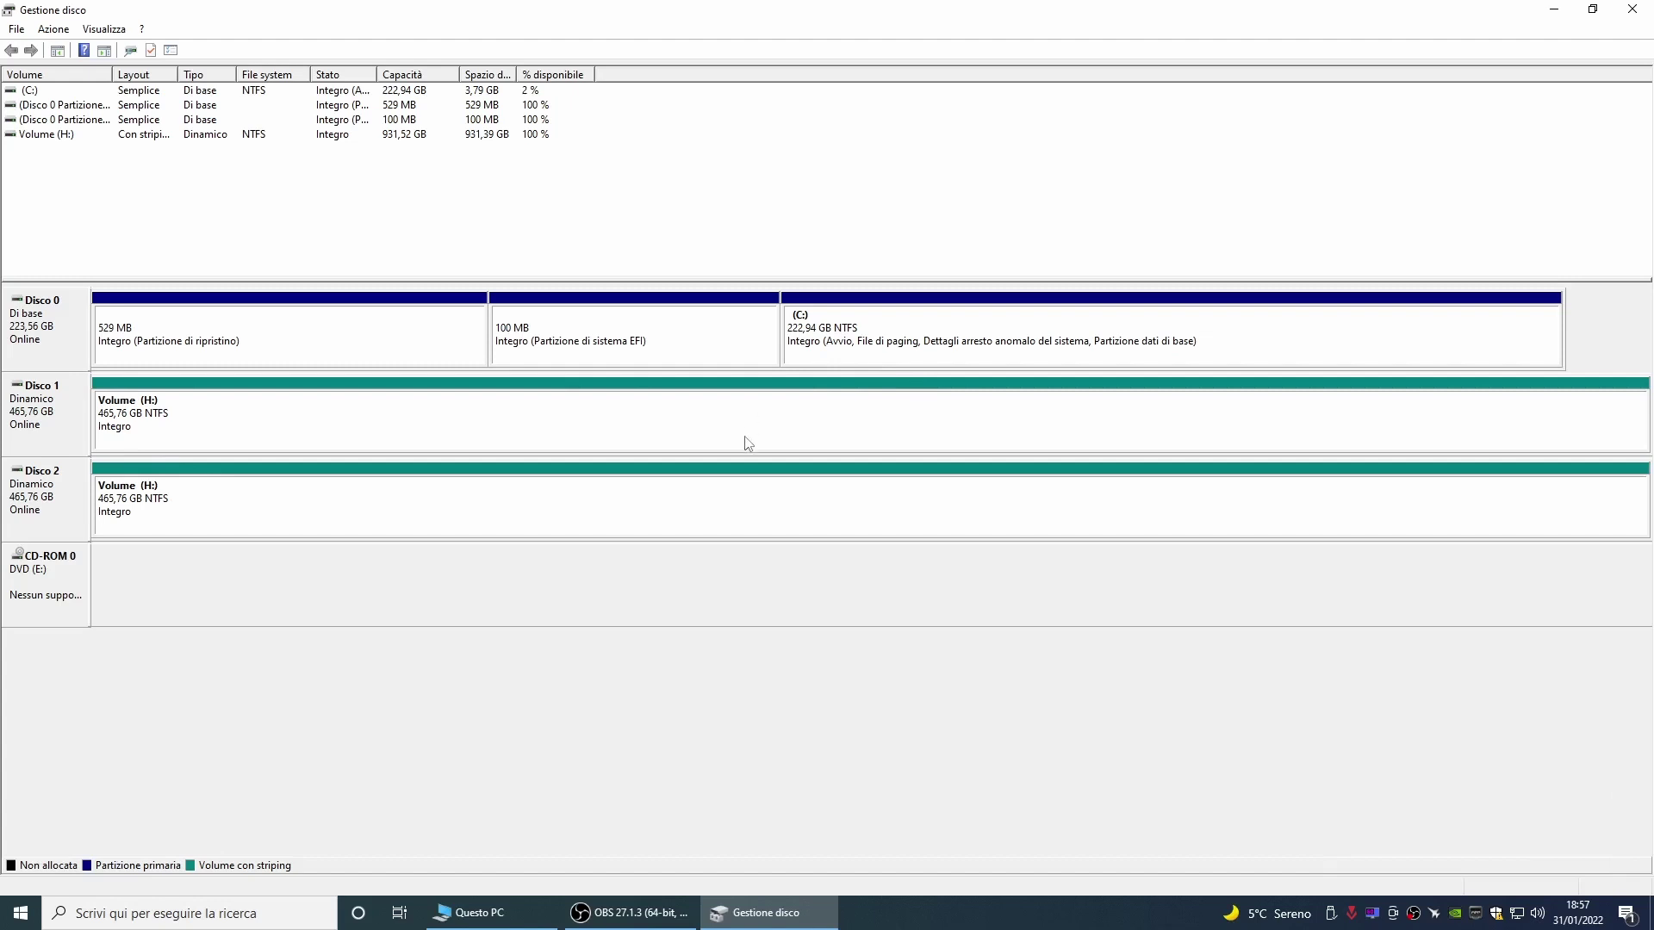
# Close Gestione disco, inspect the contents of Volume (H:) in File Explorer and return to Questo PC
pyautogui.click(1632, 8)
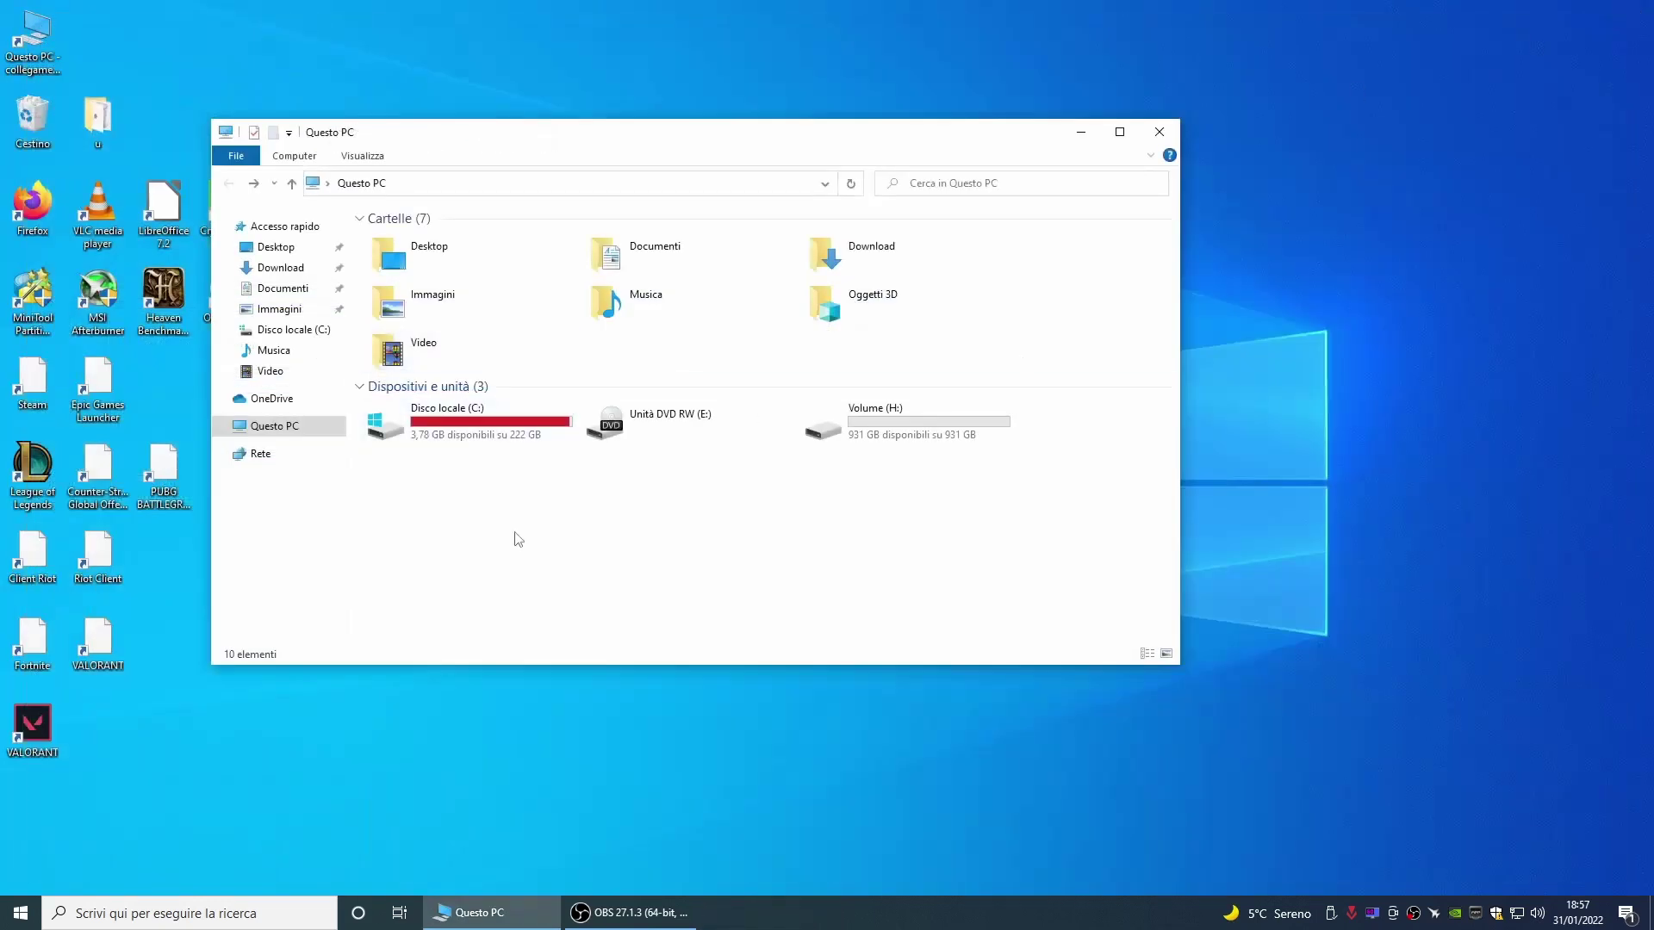
pyautogui.doubleClick(907, 432)
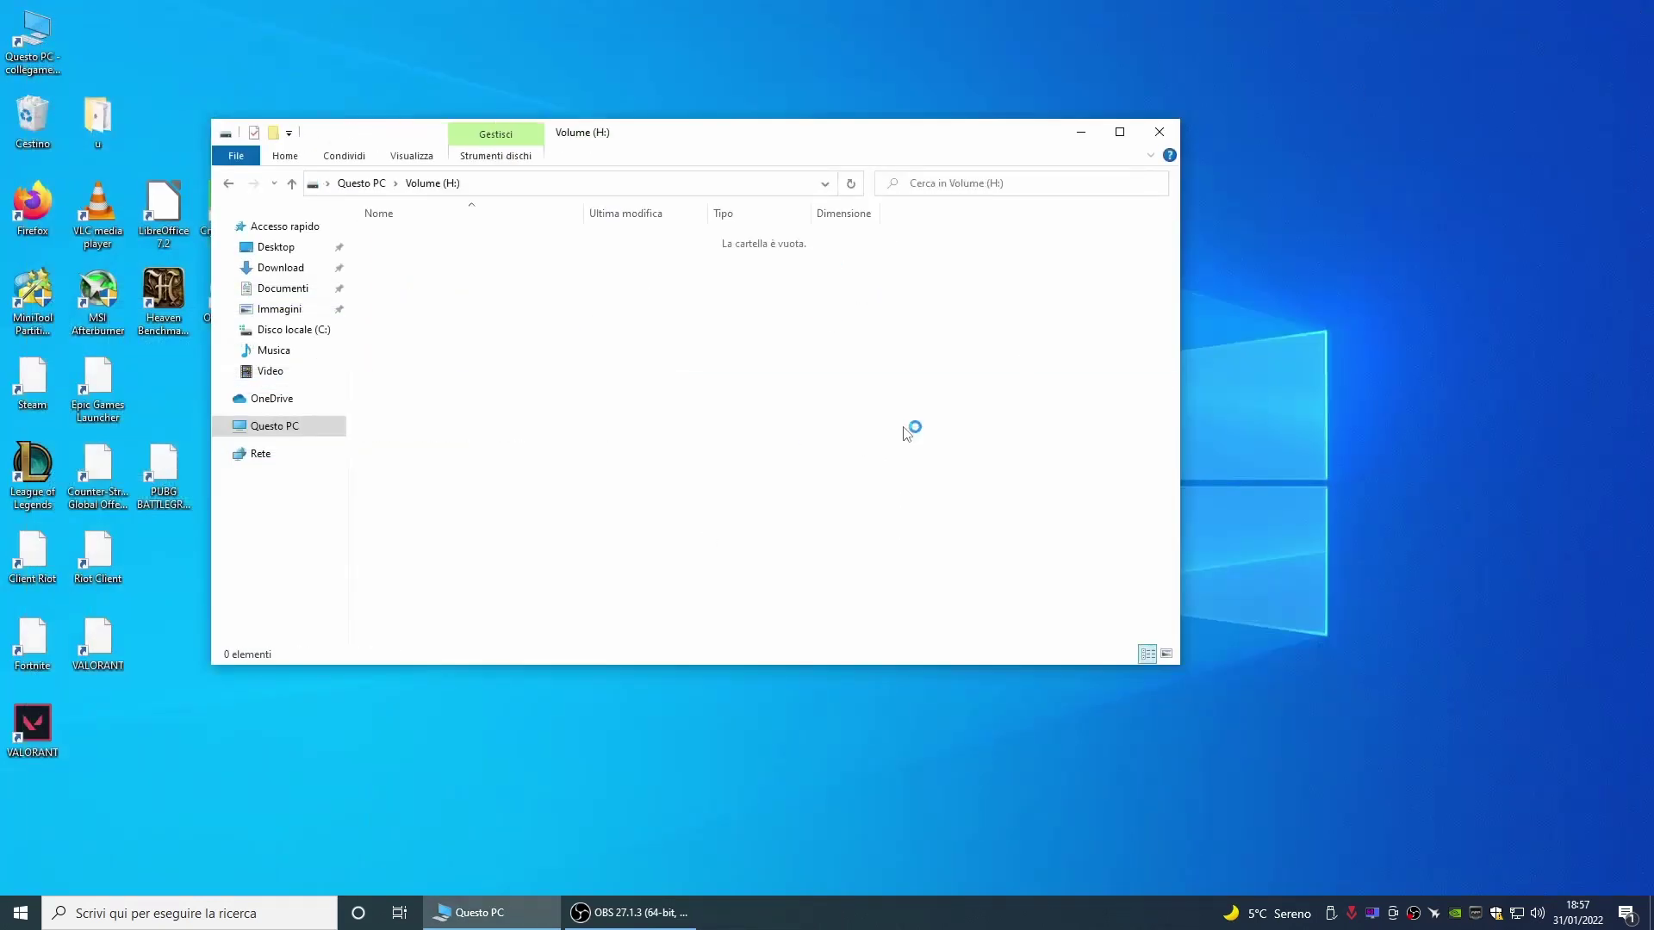
pyautogui.click(228, 184)
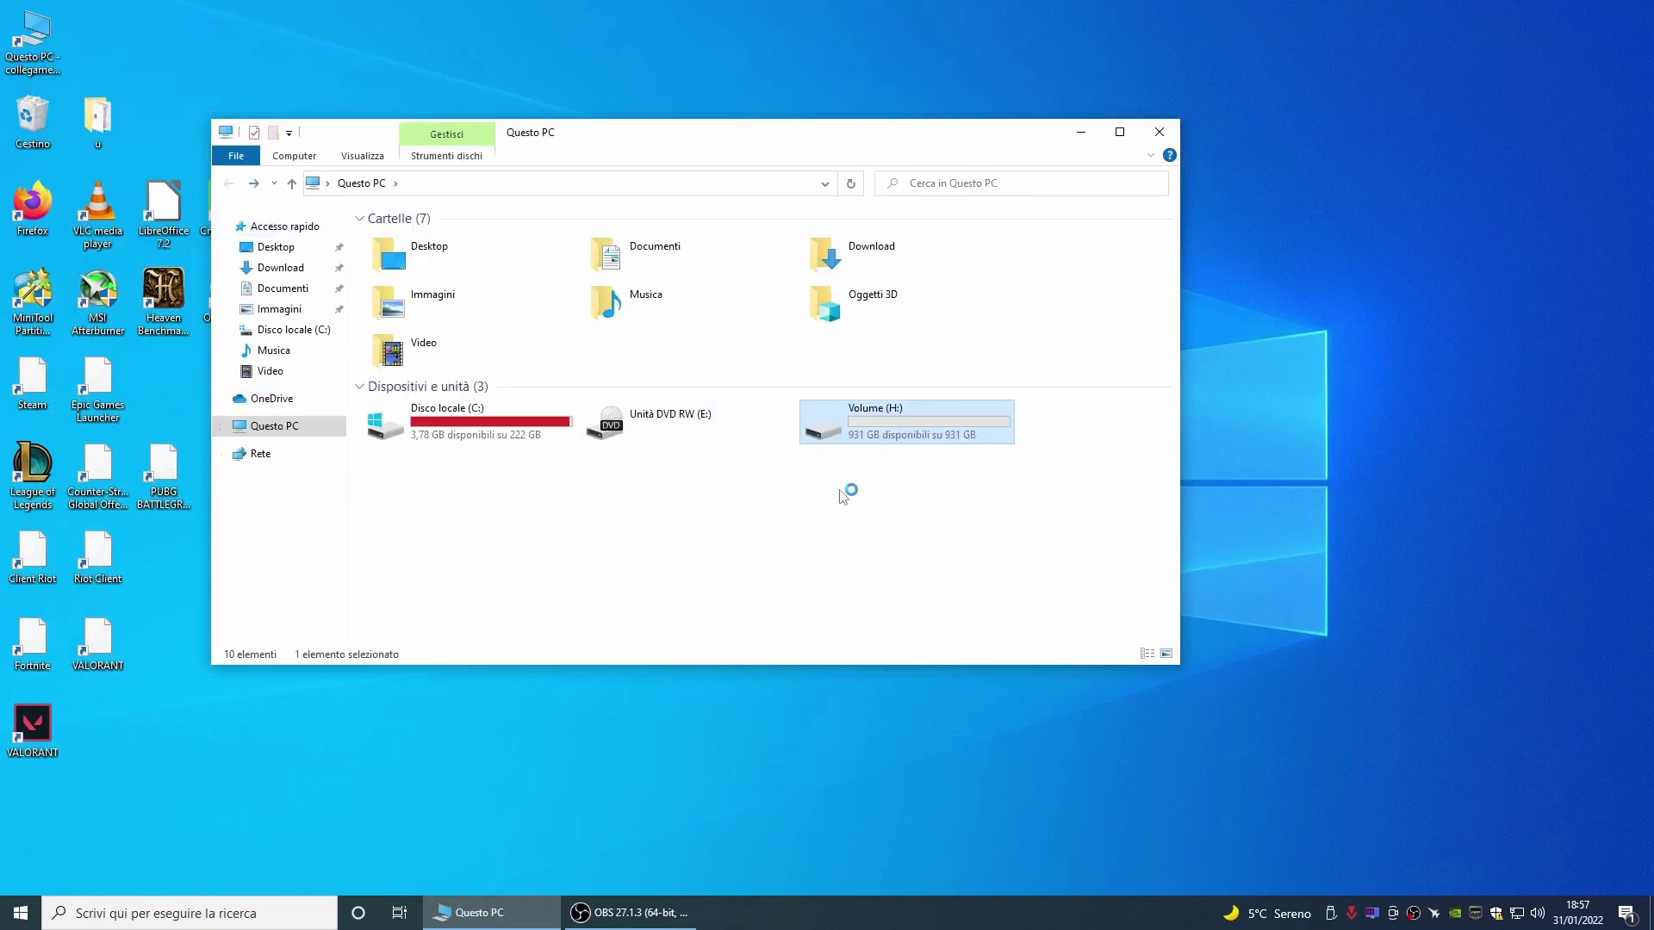
pyautogui.doubleClick(857, 433)
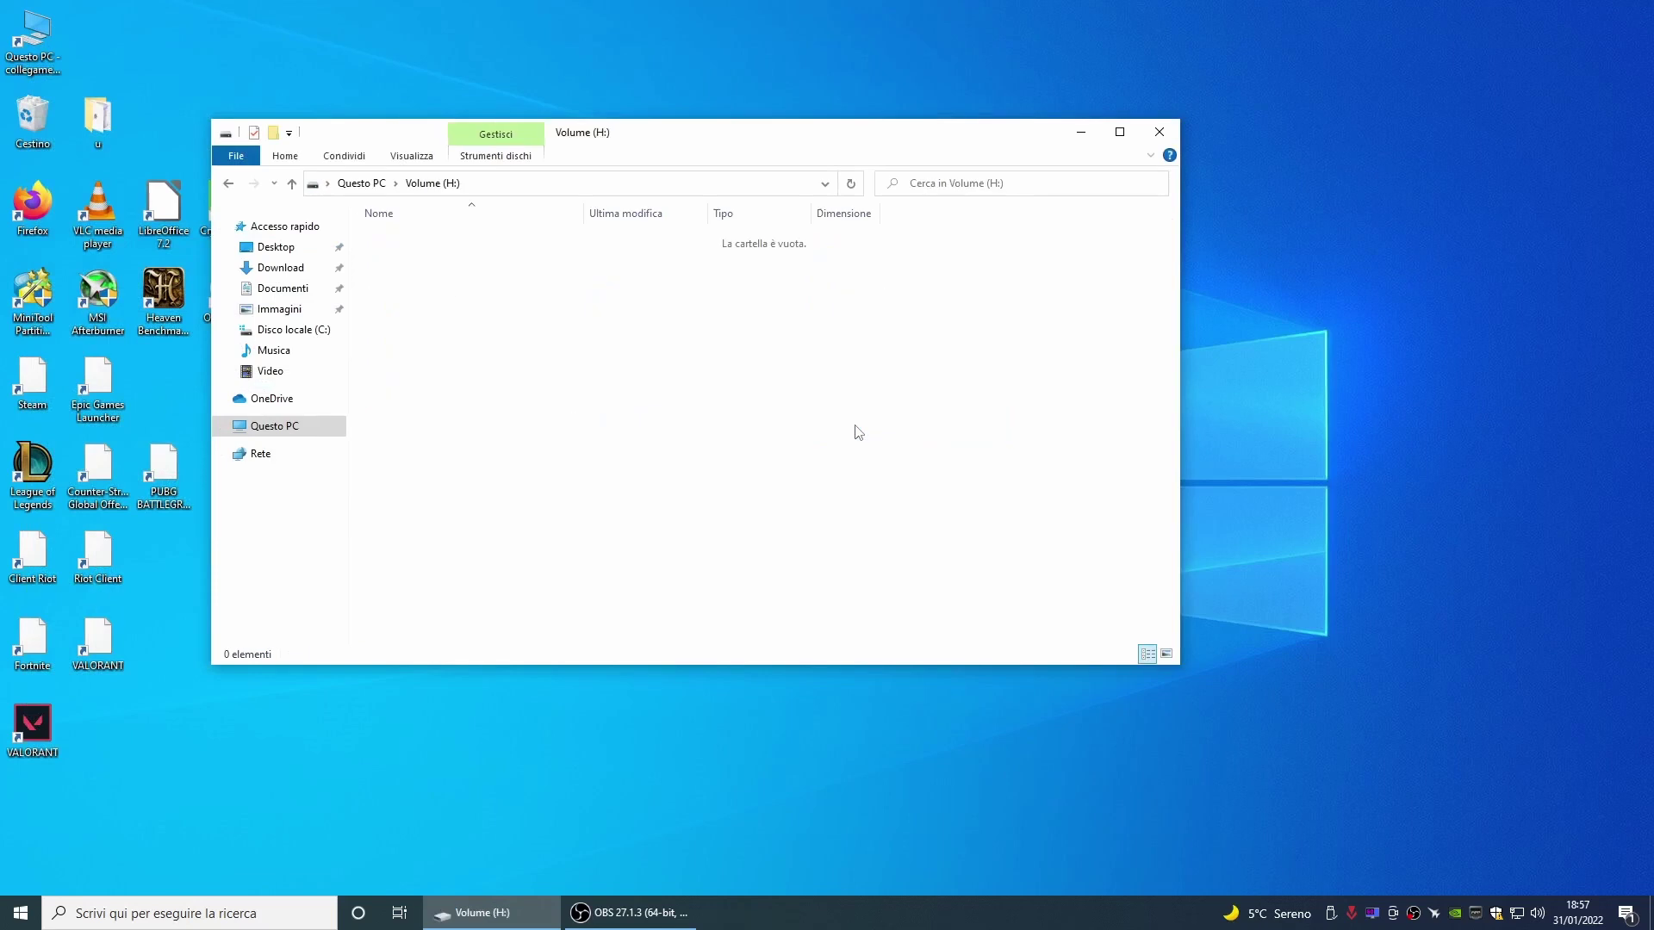
pyautogui.click(228, 184)
pyautogui.moveTo(668, 142); pyautogui.dragTo(762, 128)
pyautogui.click(921, 488)
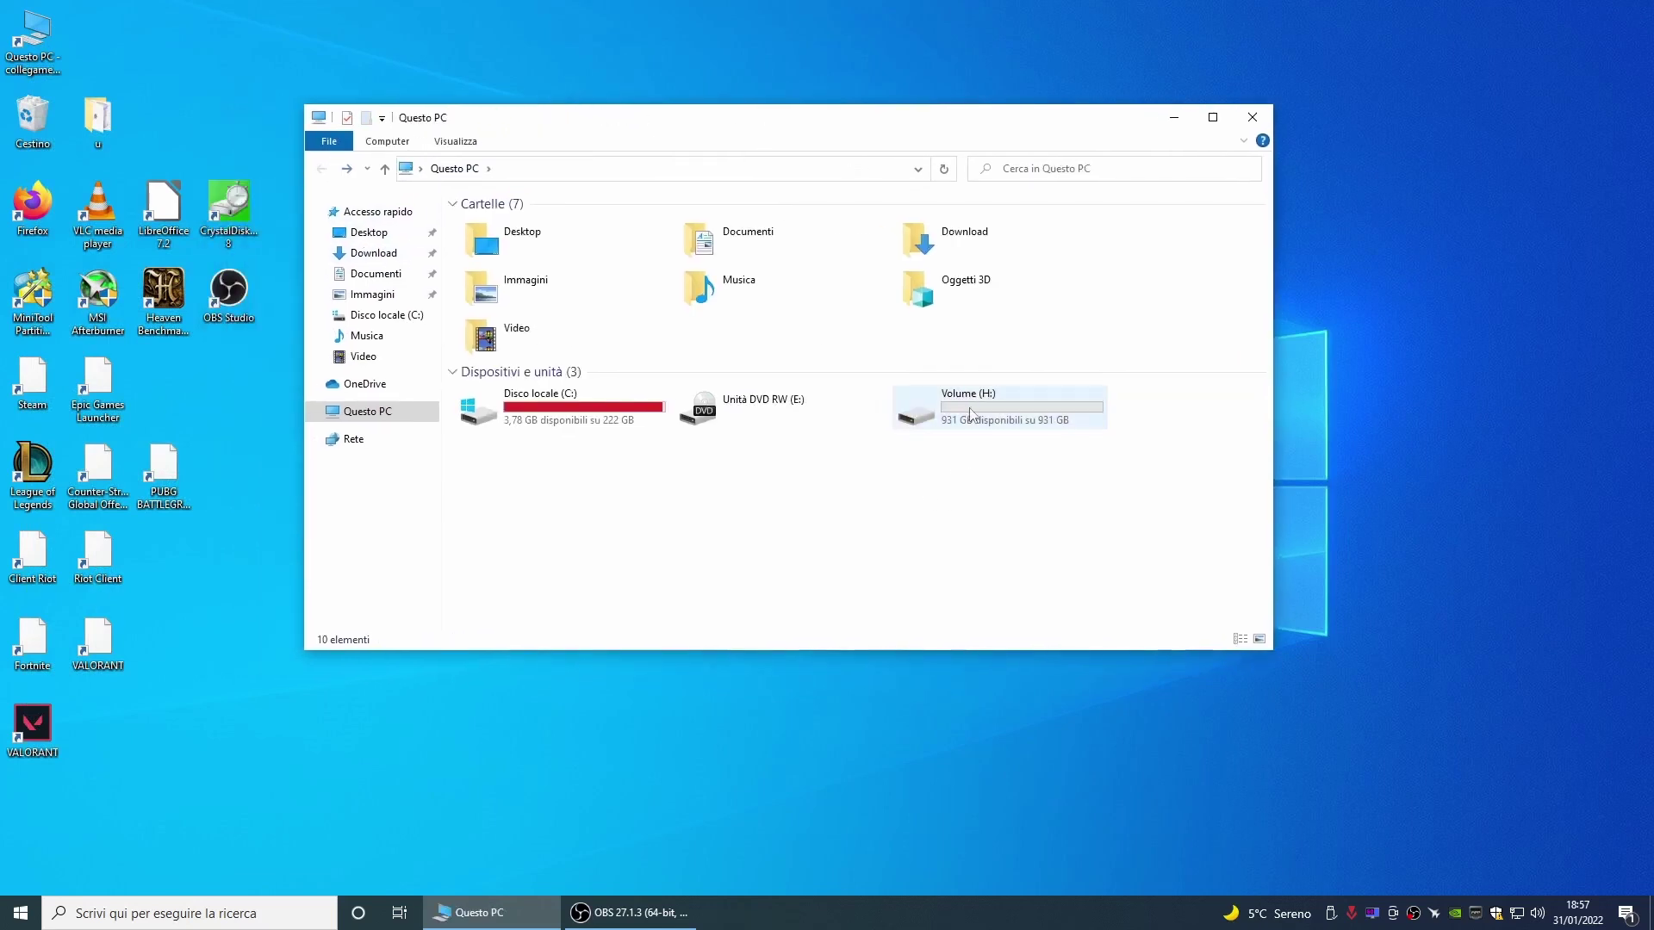
# Move vhdx_games.vhdx from Disco locale (C:) to Volume (H:) and open Gestione attività to monitor the disks
pyautogui.doubleClick(575, 418)
pyautogui.click(498, 388)
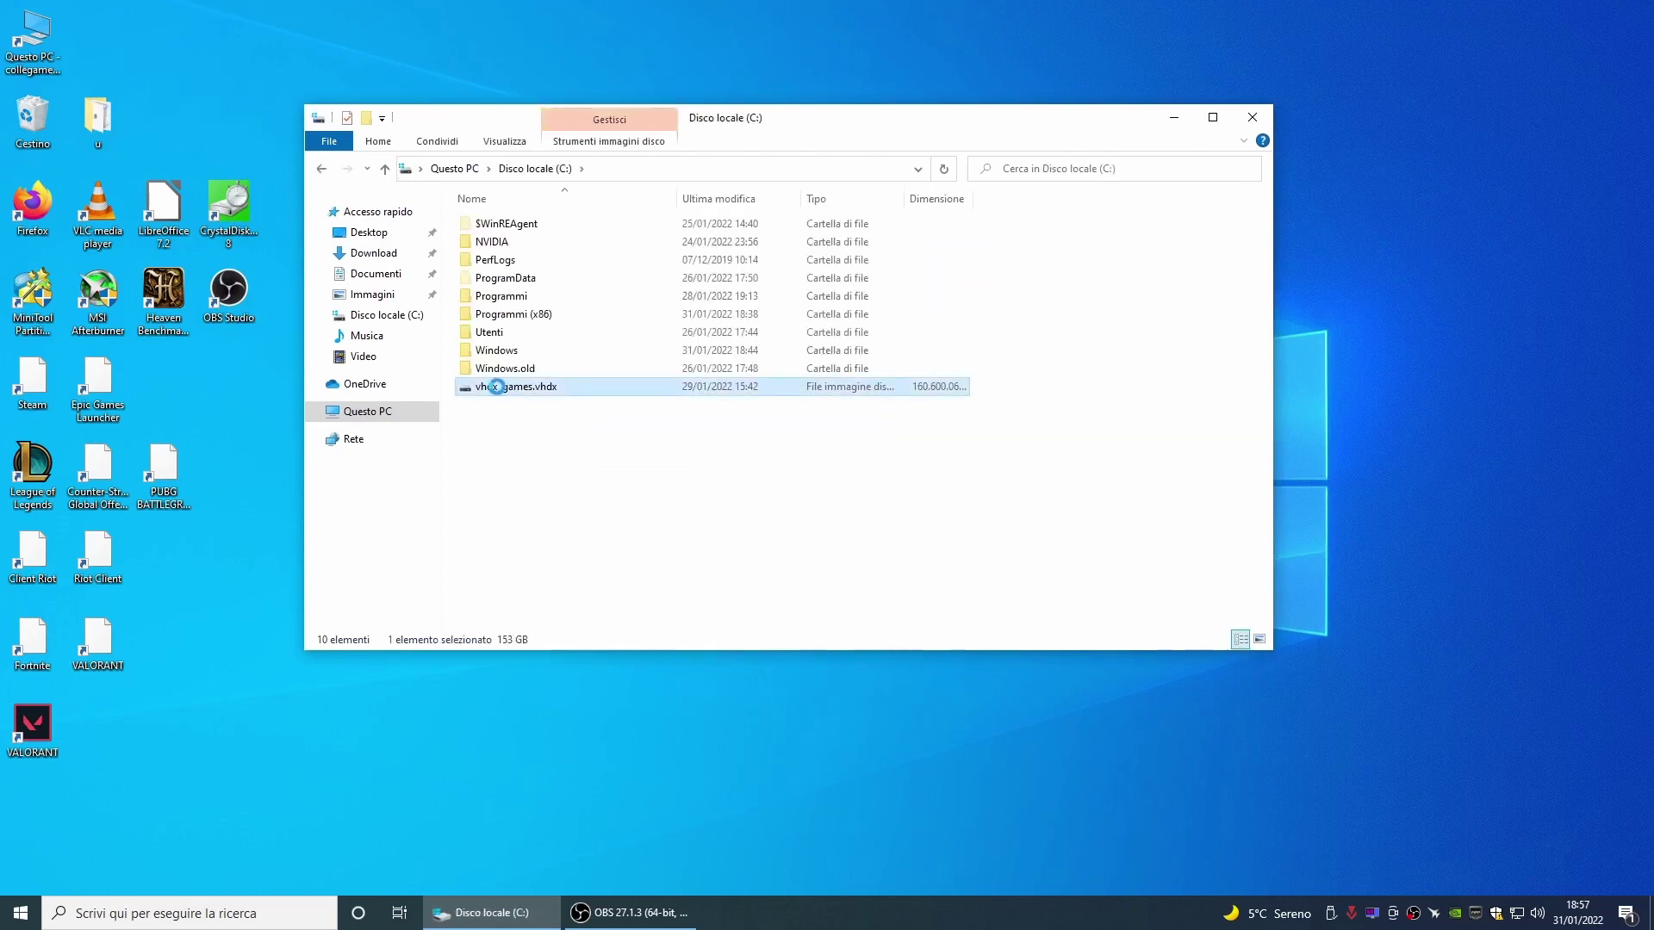
pyautogui.rightClick(496, 388)
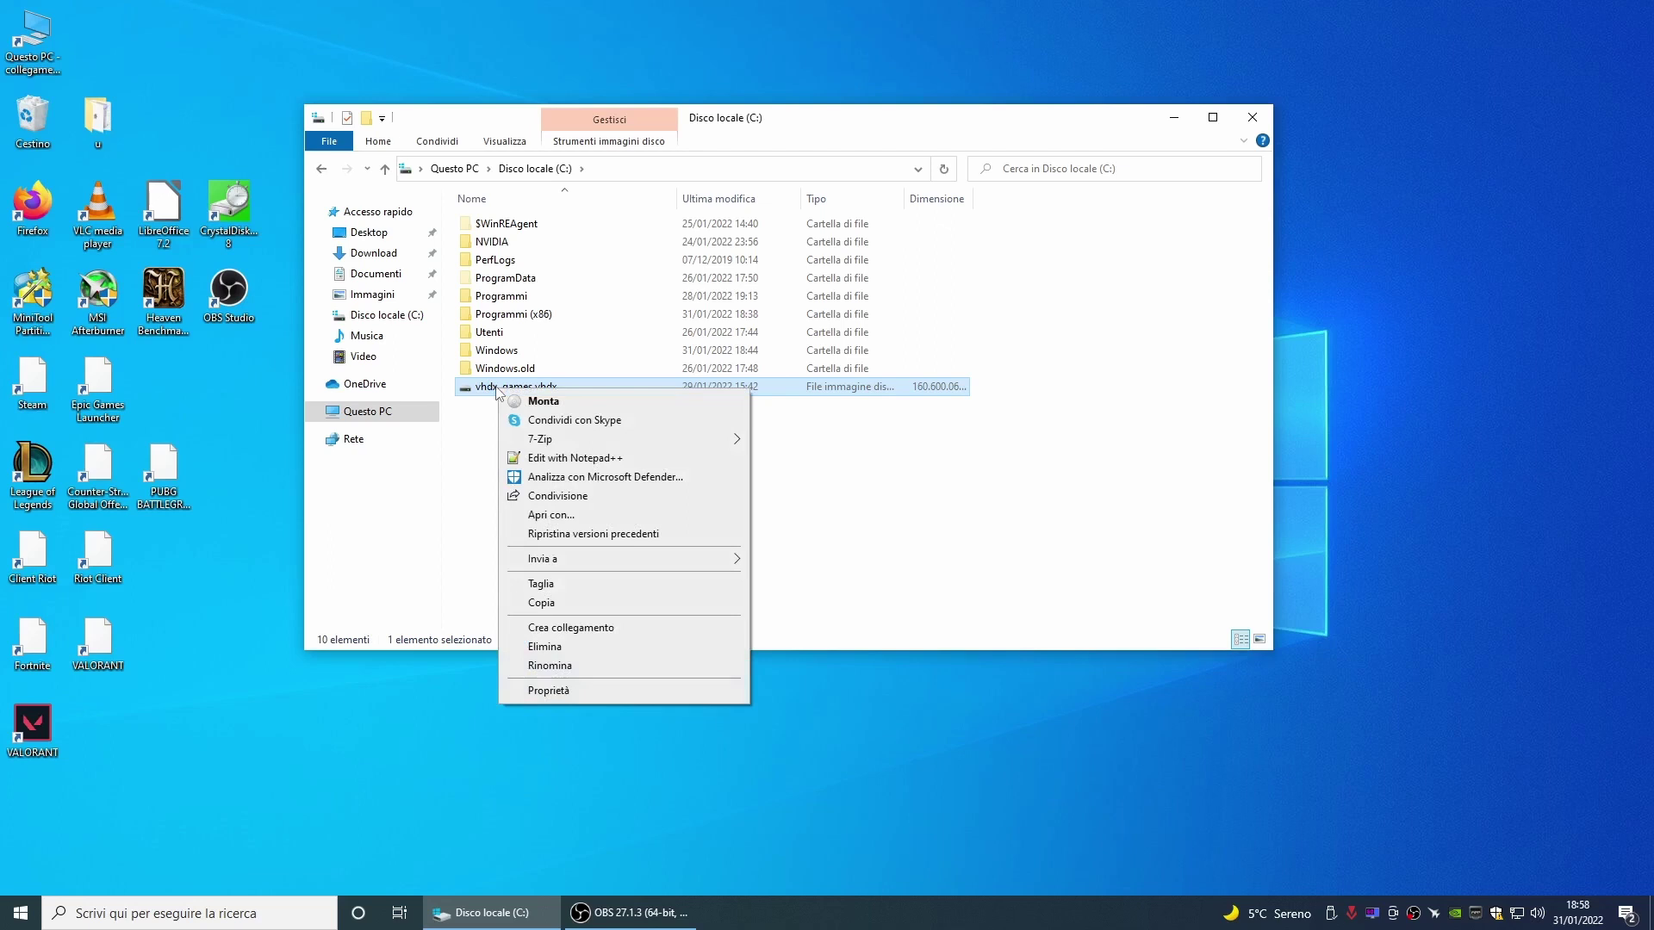
pyautogui.click(548, 589)
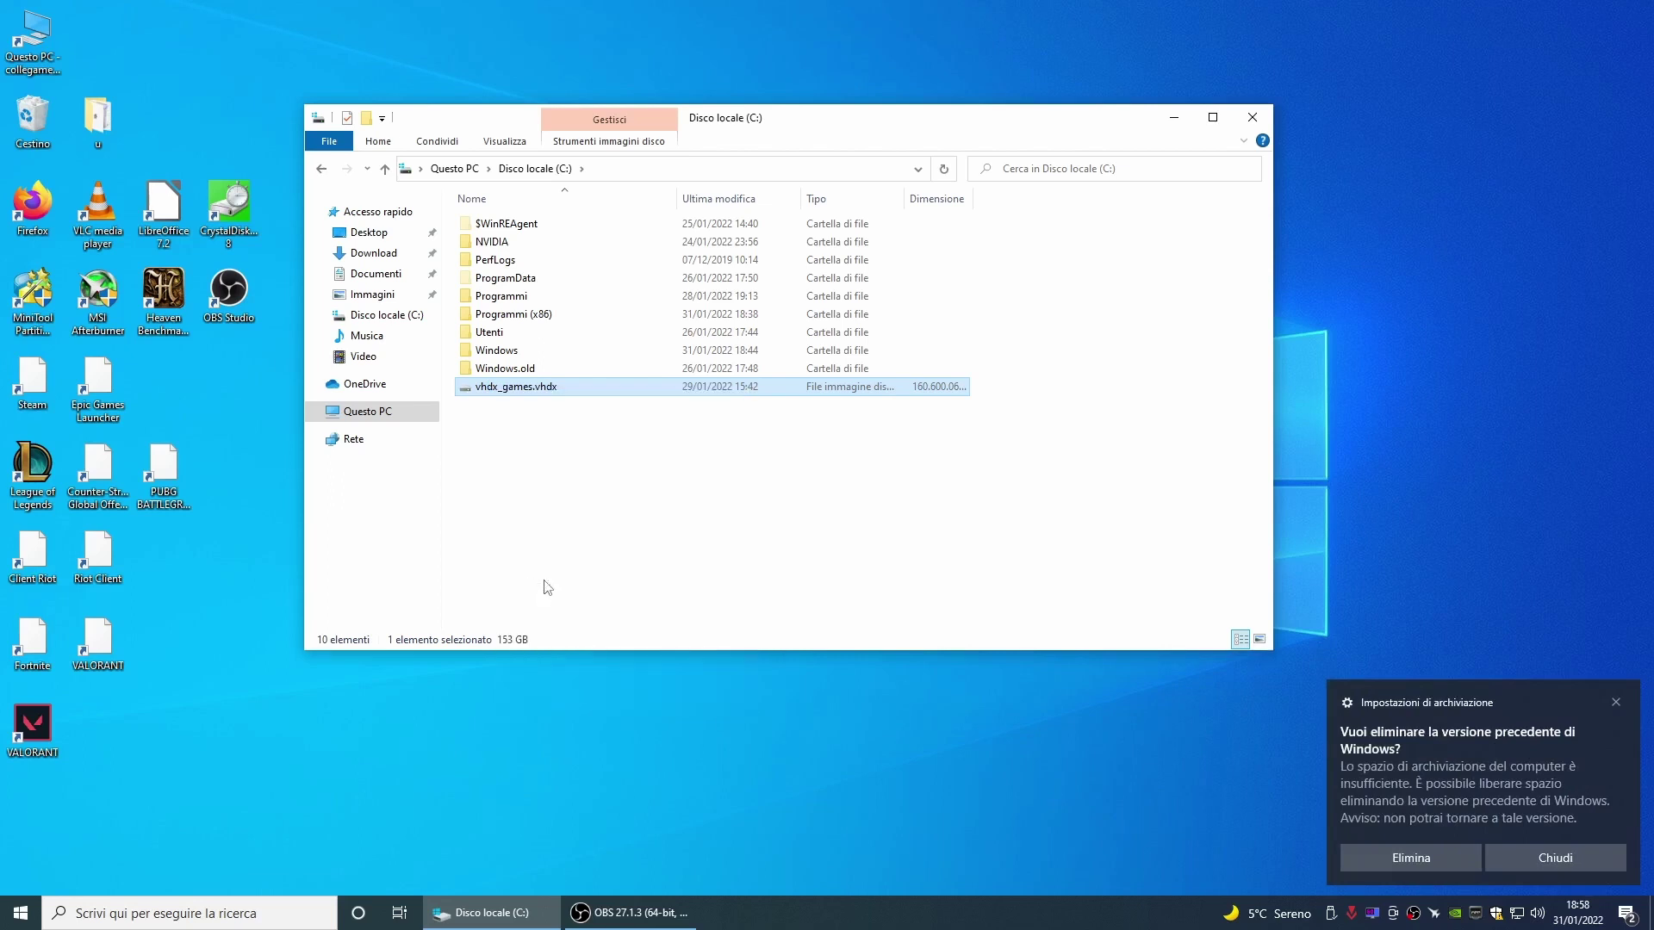
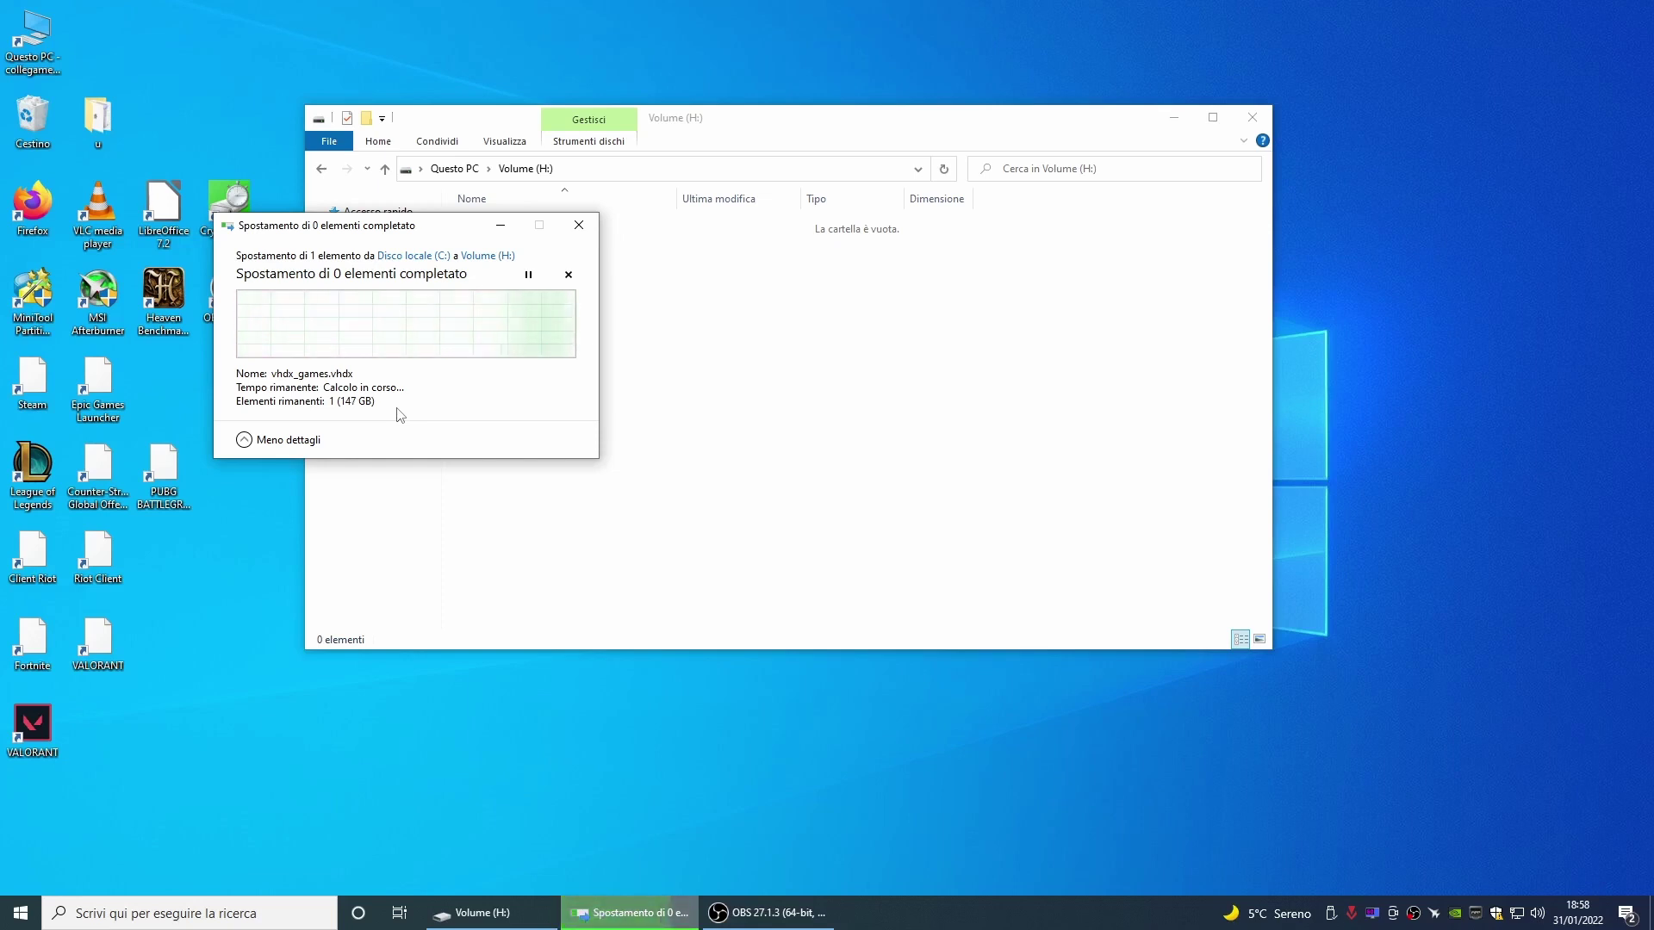
pyautogui.hotkey('ctrl', 'shift', 'Escape')
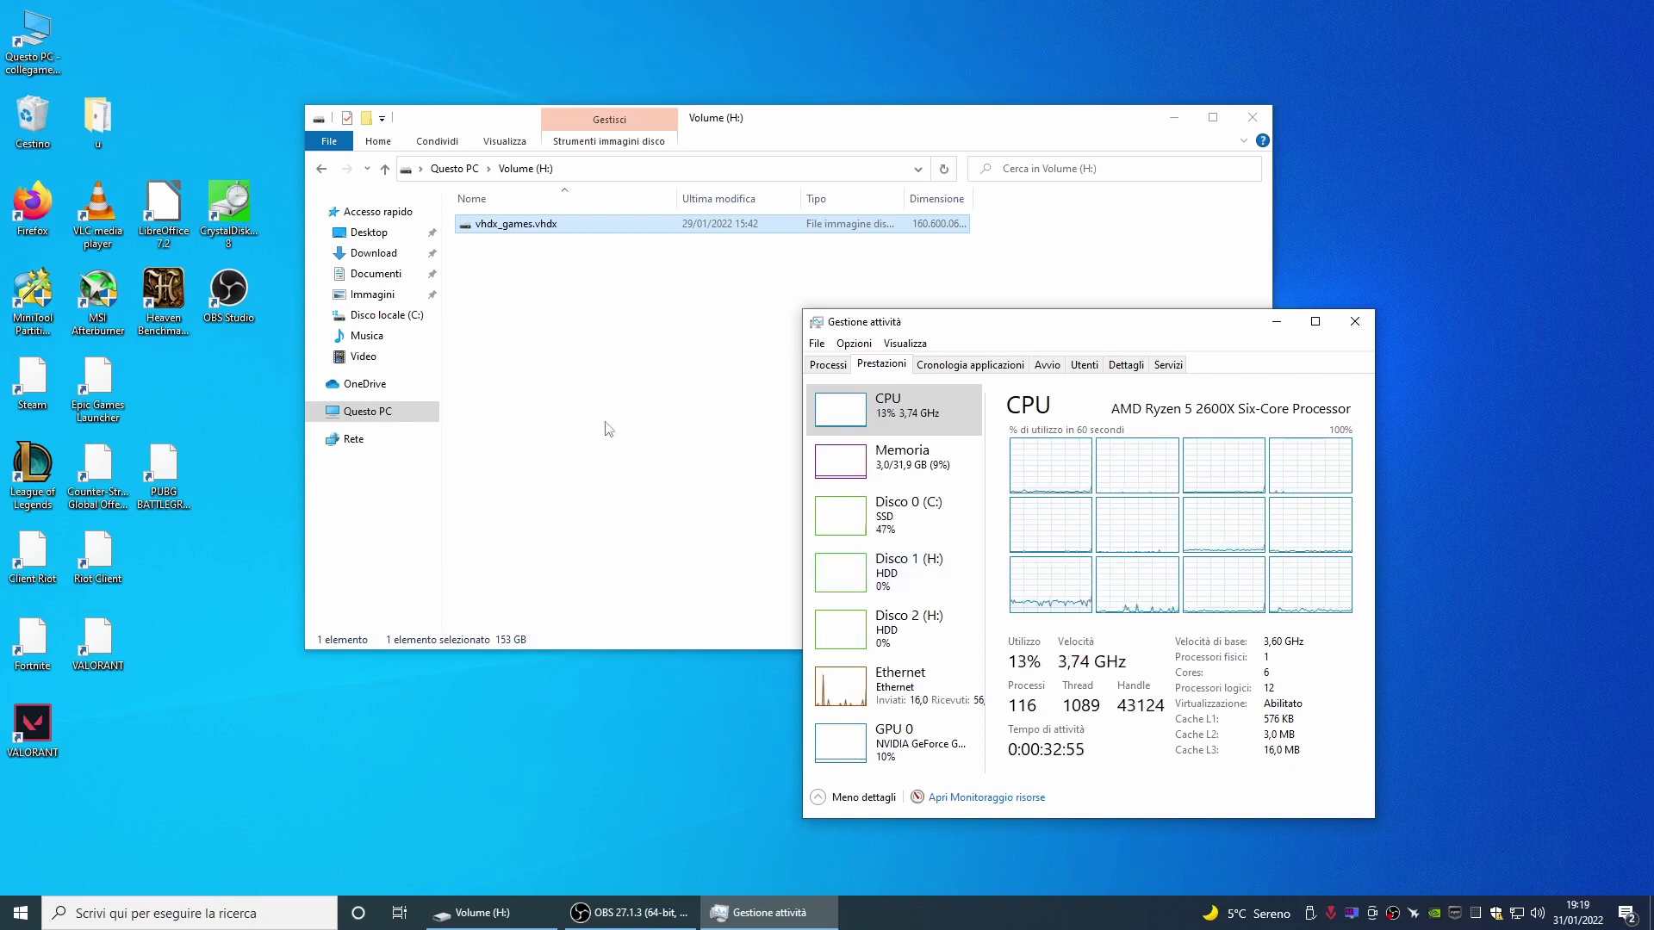
# Check the drive space in Questo PC and mount vhdx_games.vhdx from Volume (H:)
pyautogui.click(546, 269)
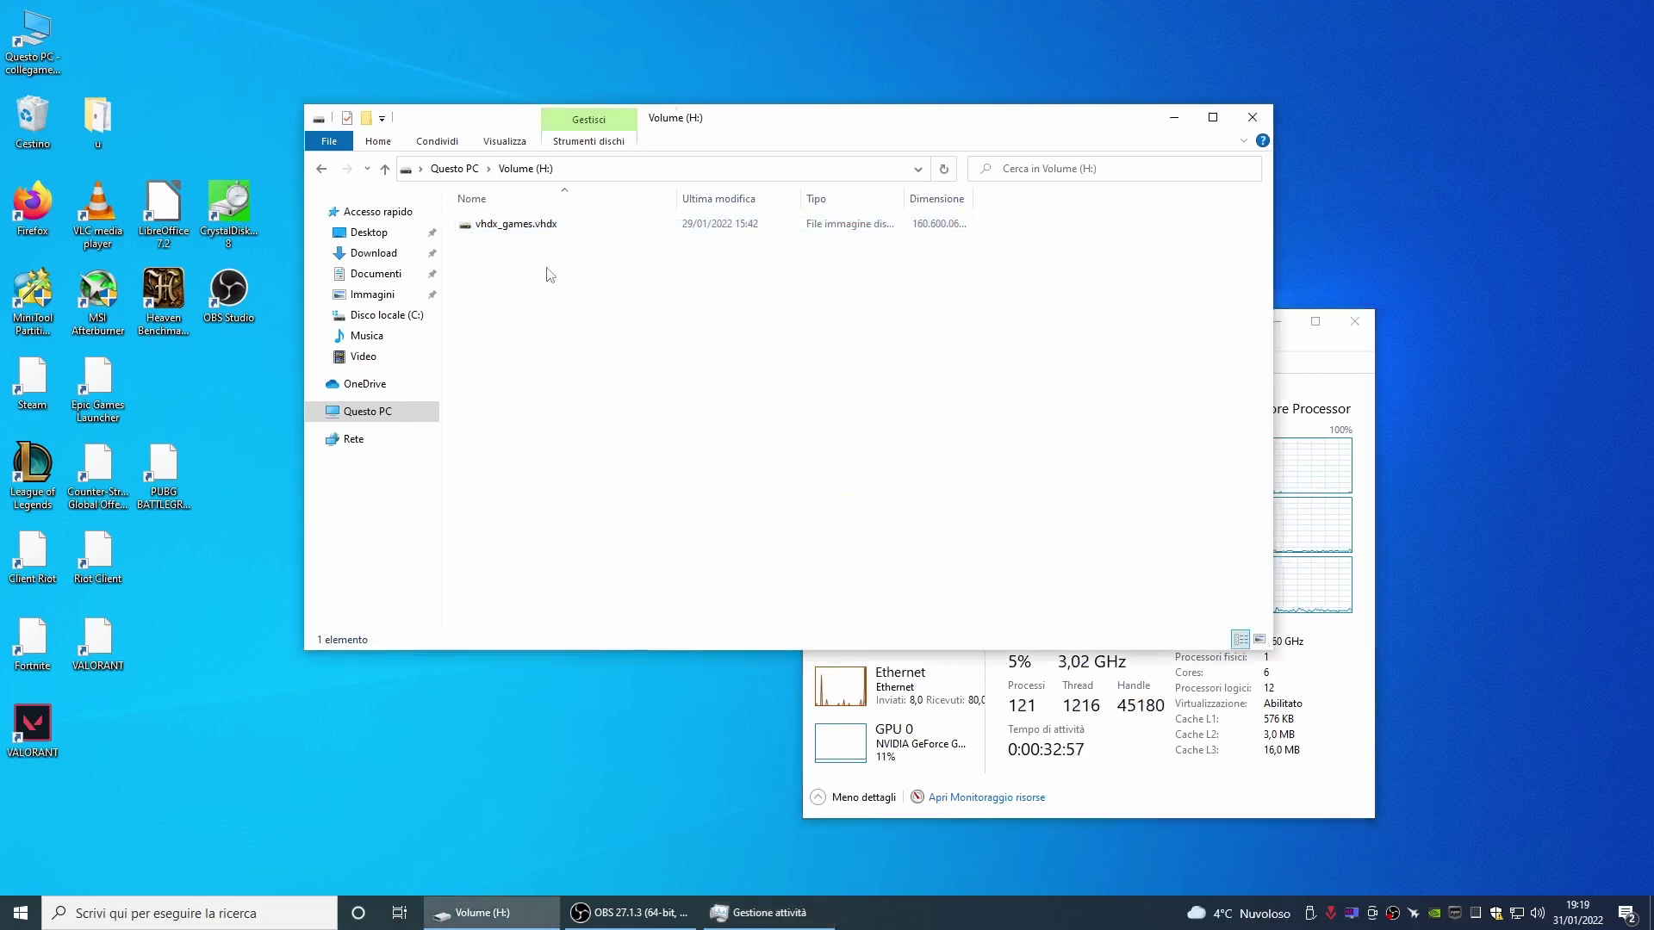
pyautogui.click(454, 168)
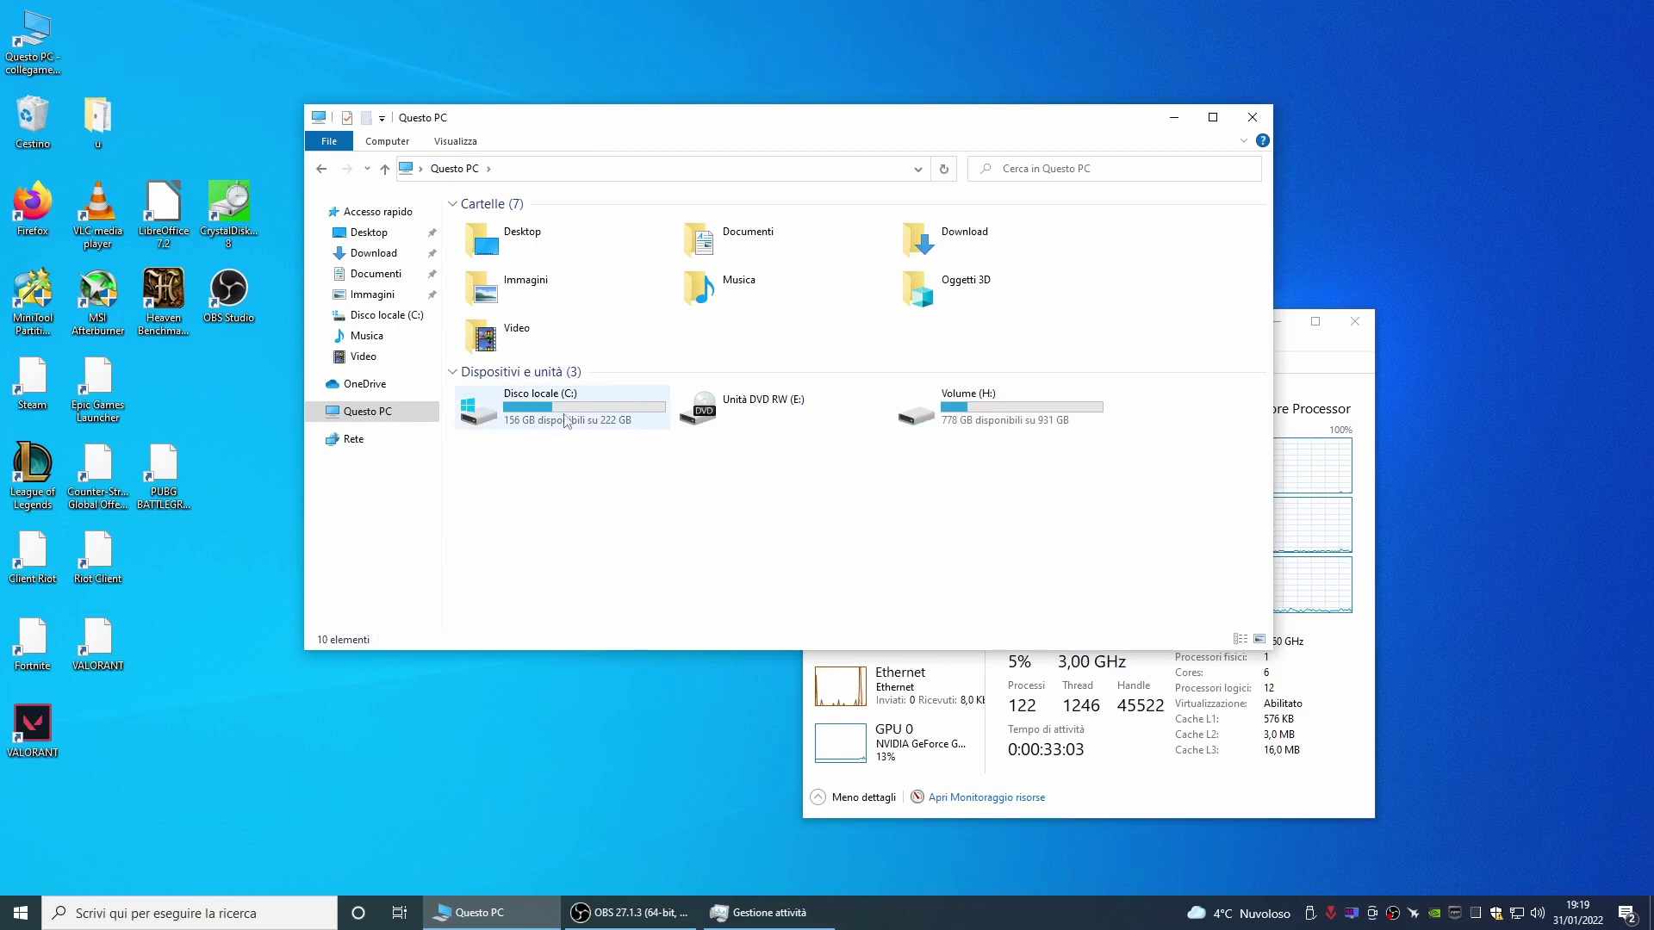
pyautogui.doubleClick(974, 416)
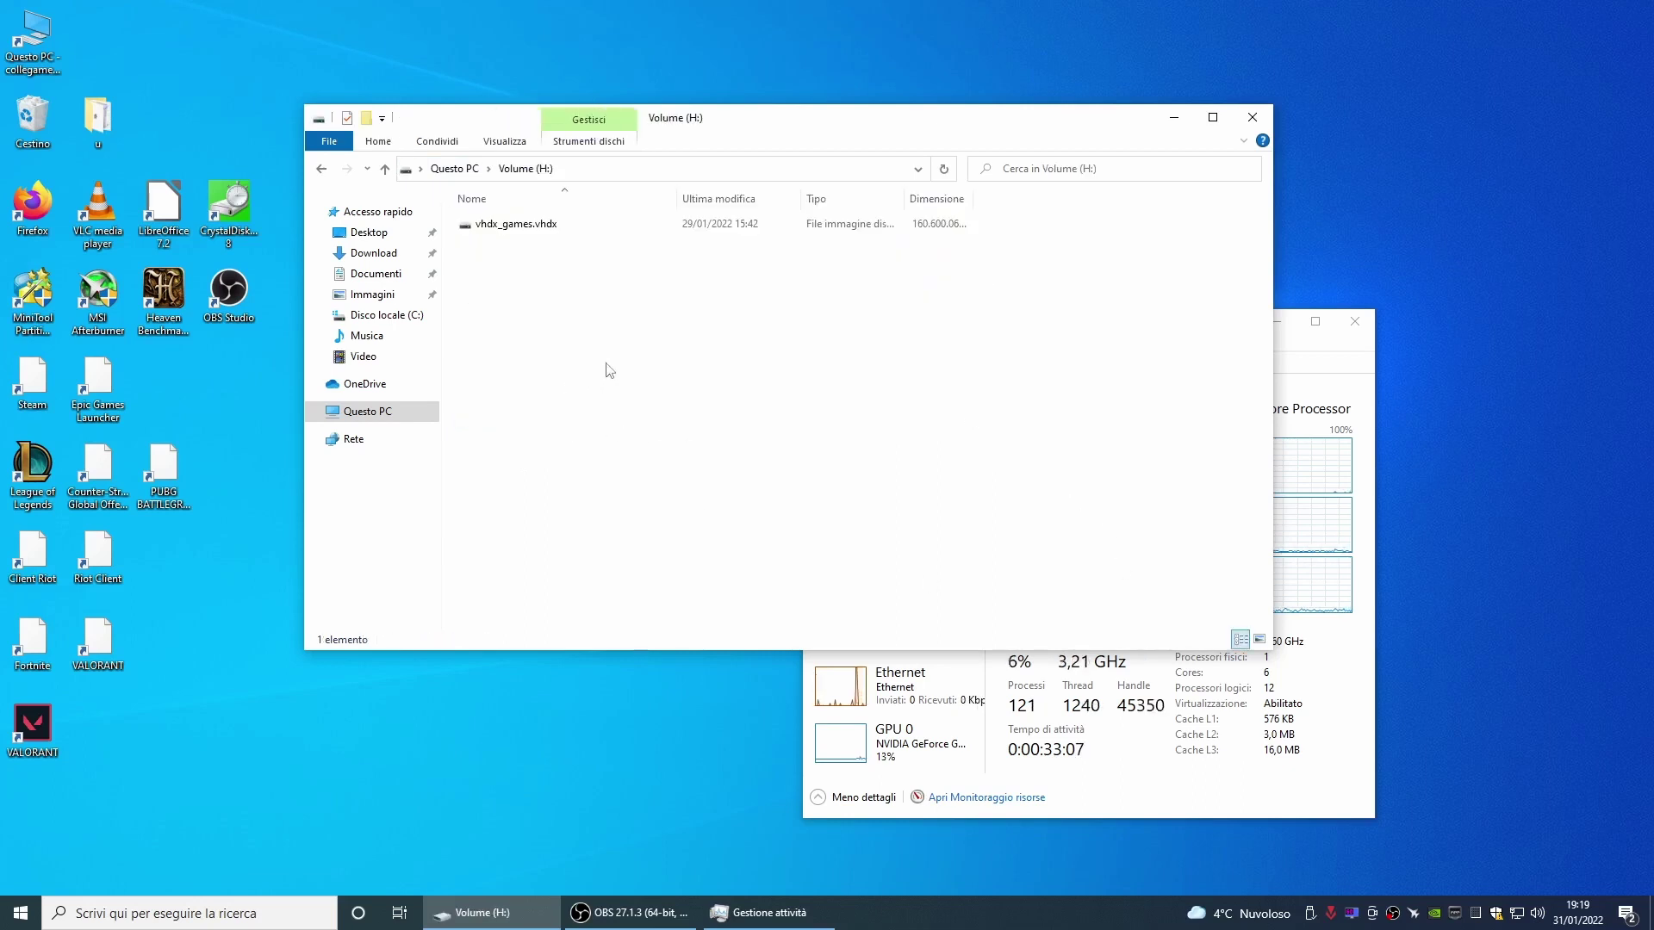
pyautogui.rightClick(510, 226)
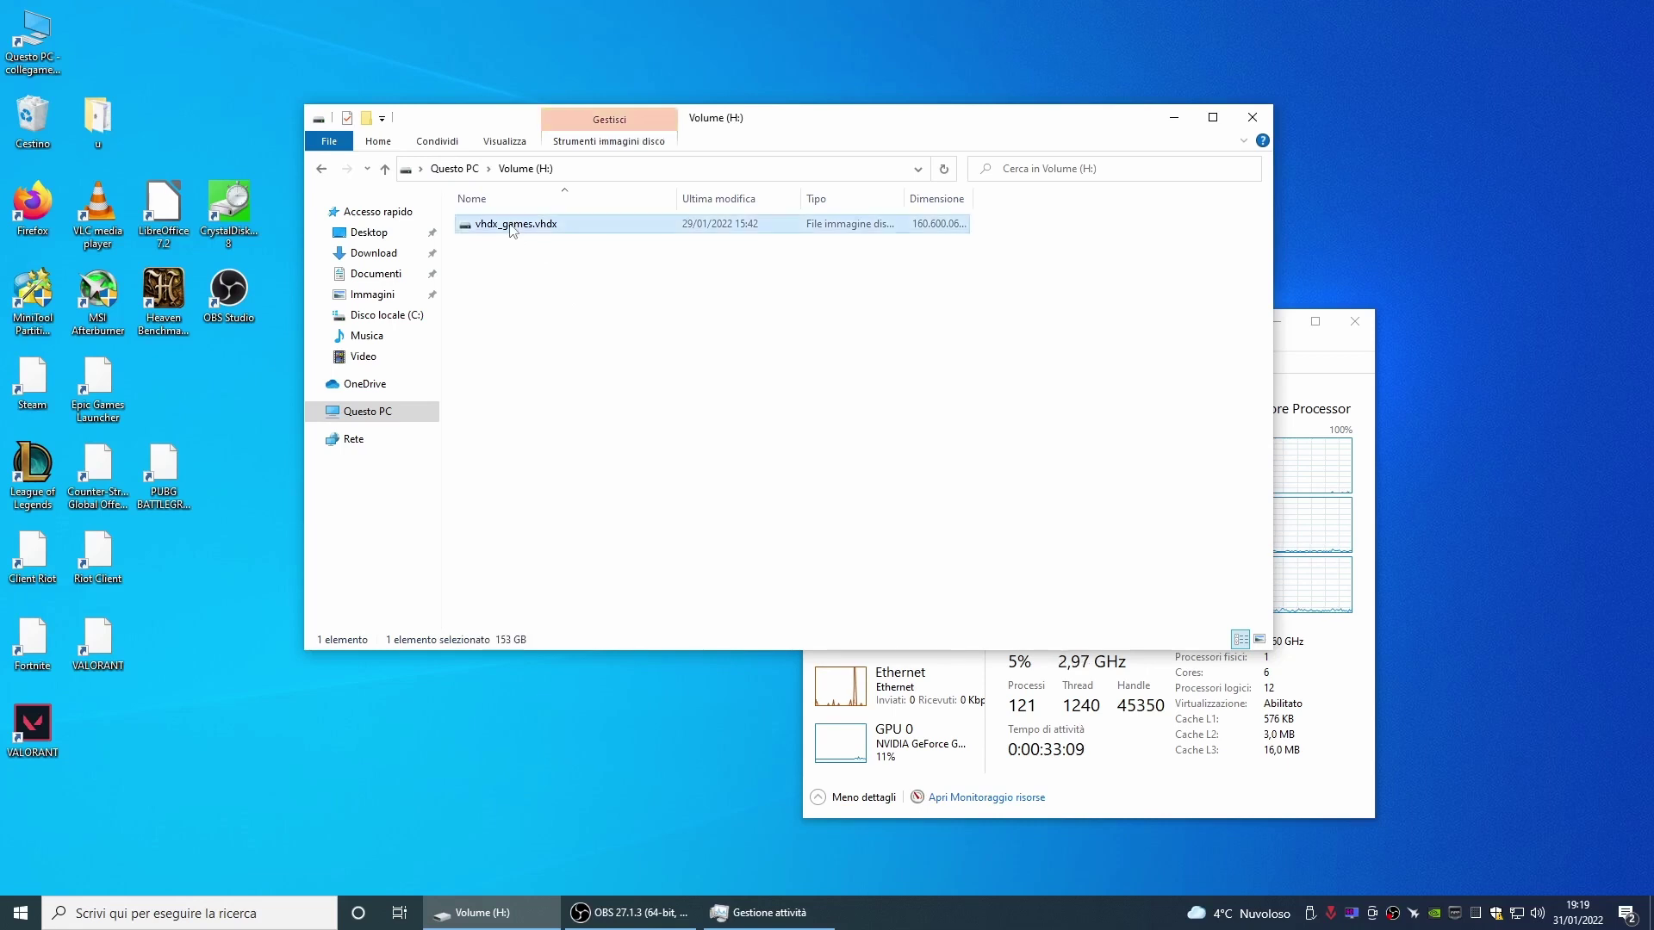
pyautogui.click(552, 237)
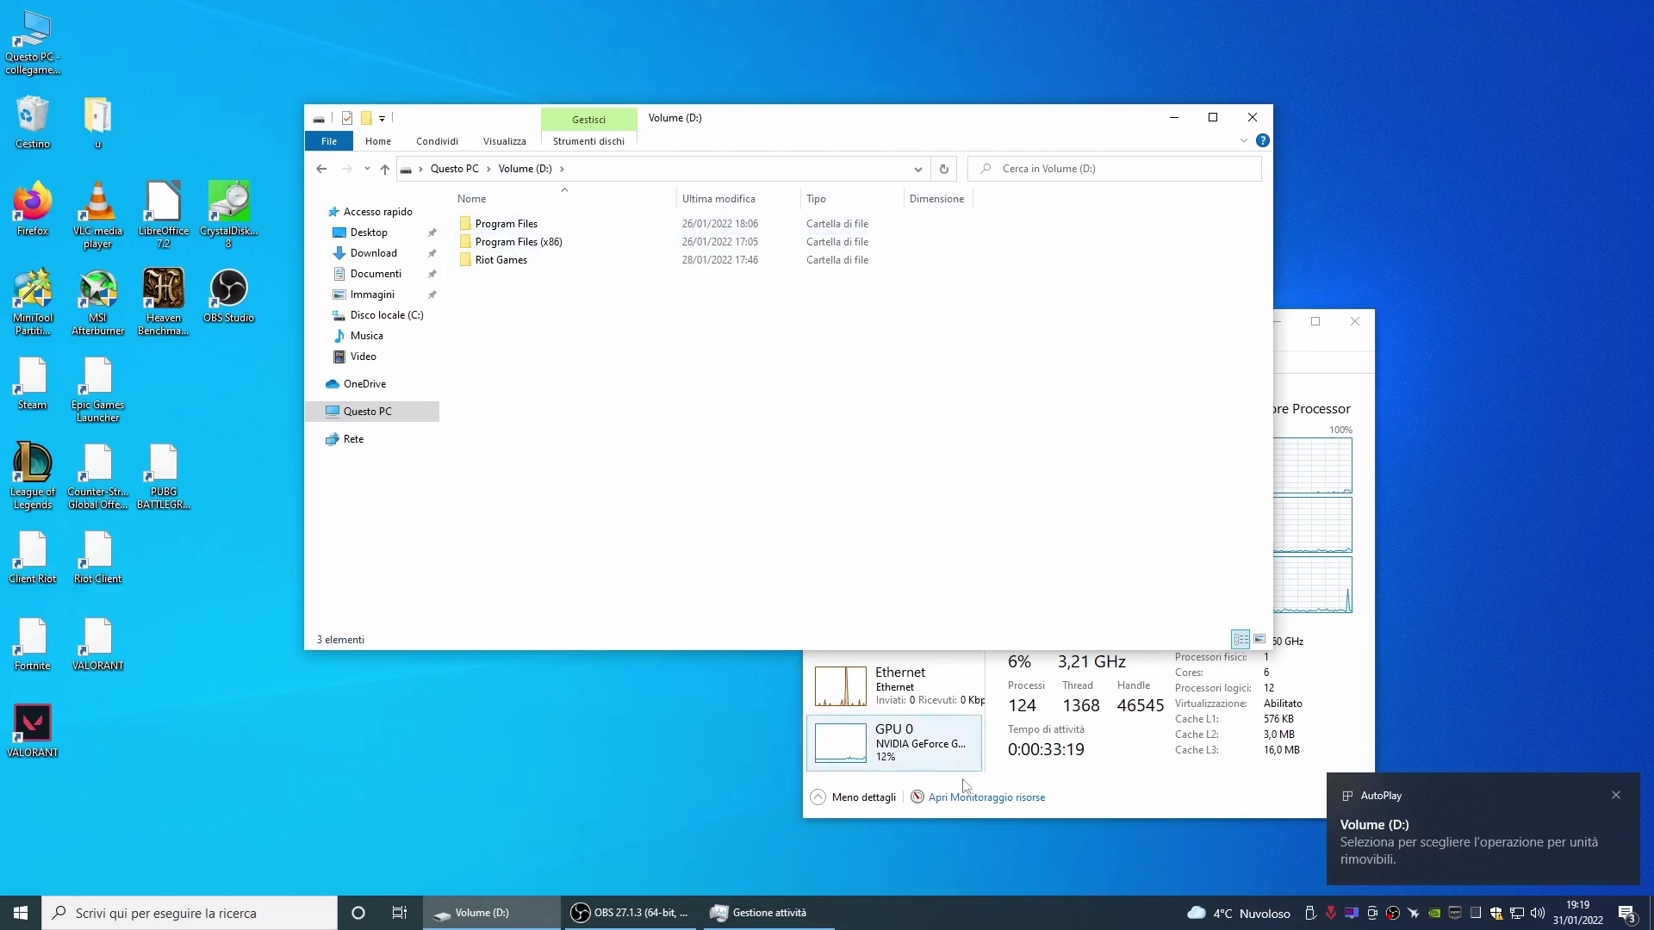
# Check the disk activity in Gestione attività, then review the mounted Volume (D:) and the drives in Questo PC
pyautogui.click(1097, 812)
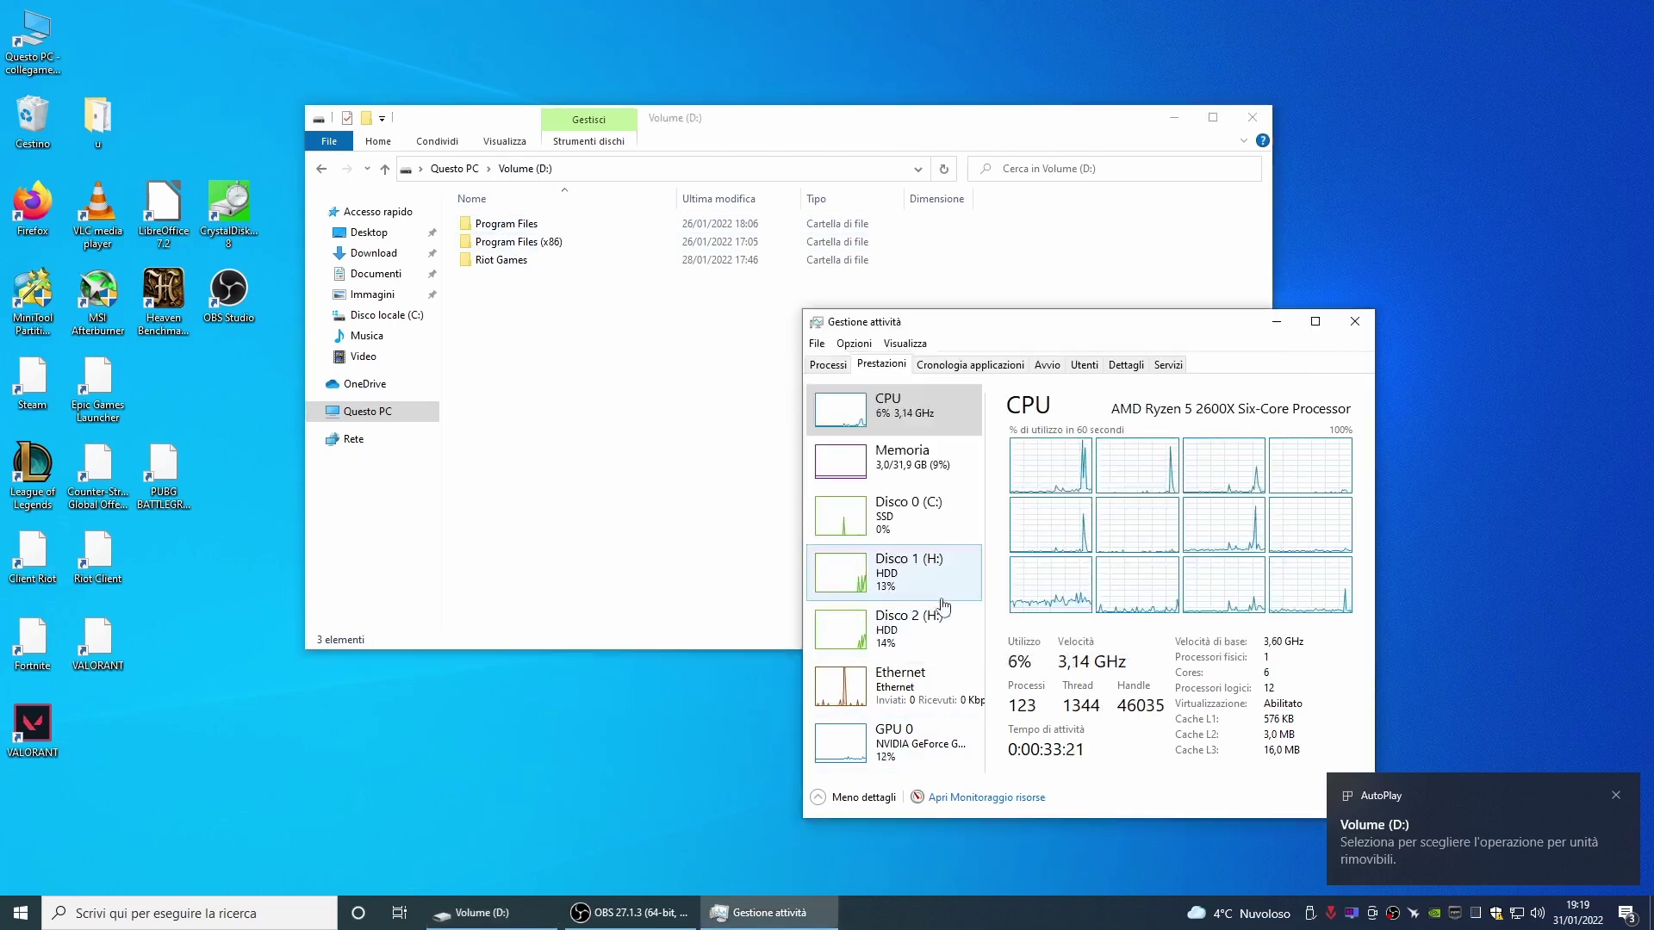
pyautogui.click(635, 468)
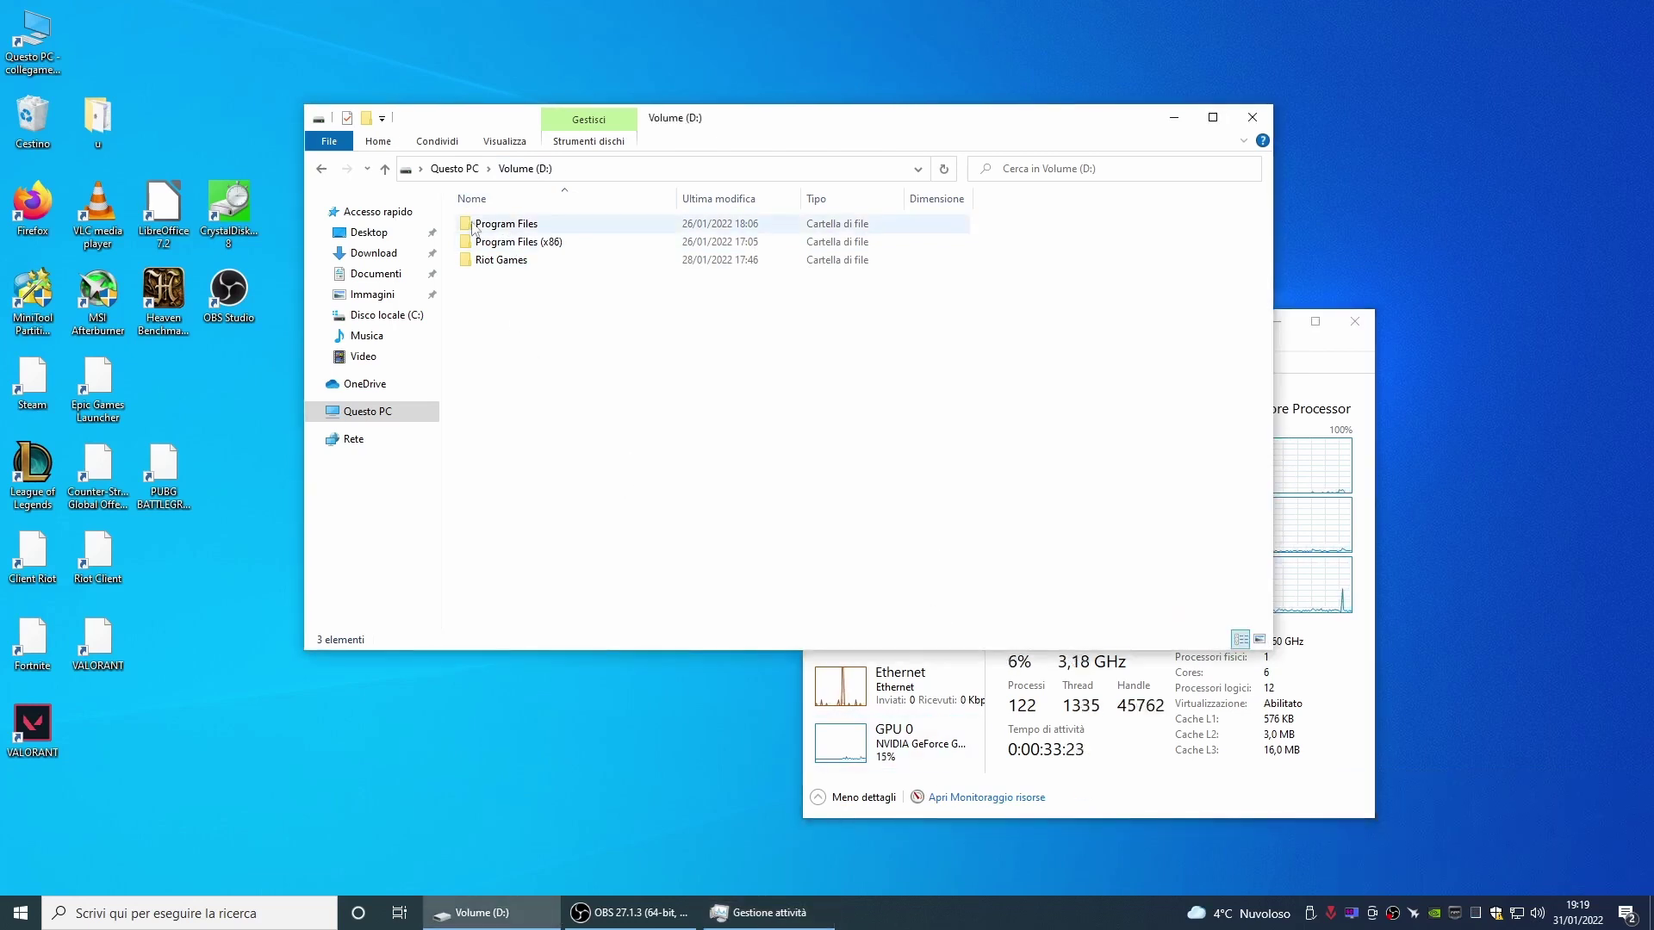
pyautogui.click(454, 168)
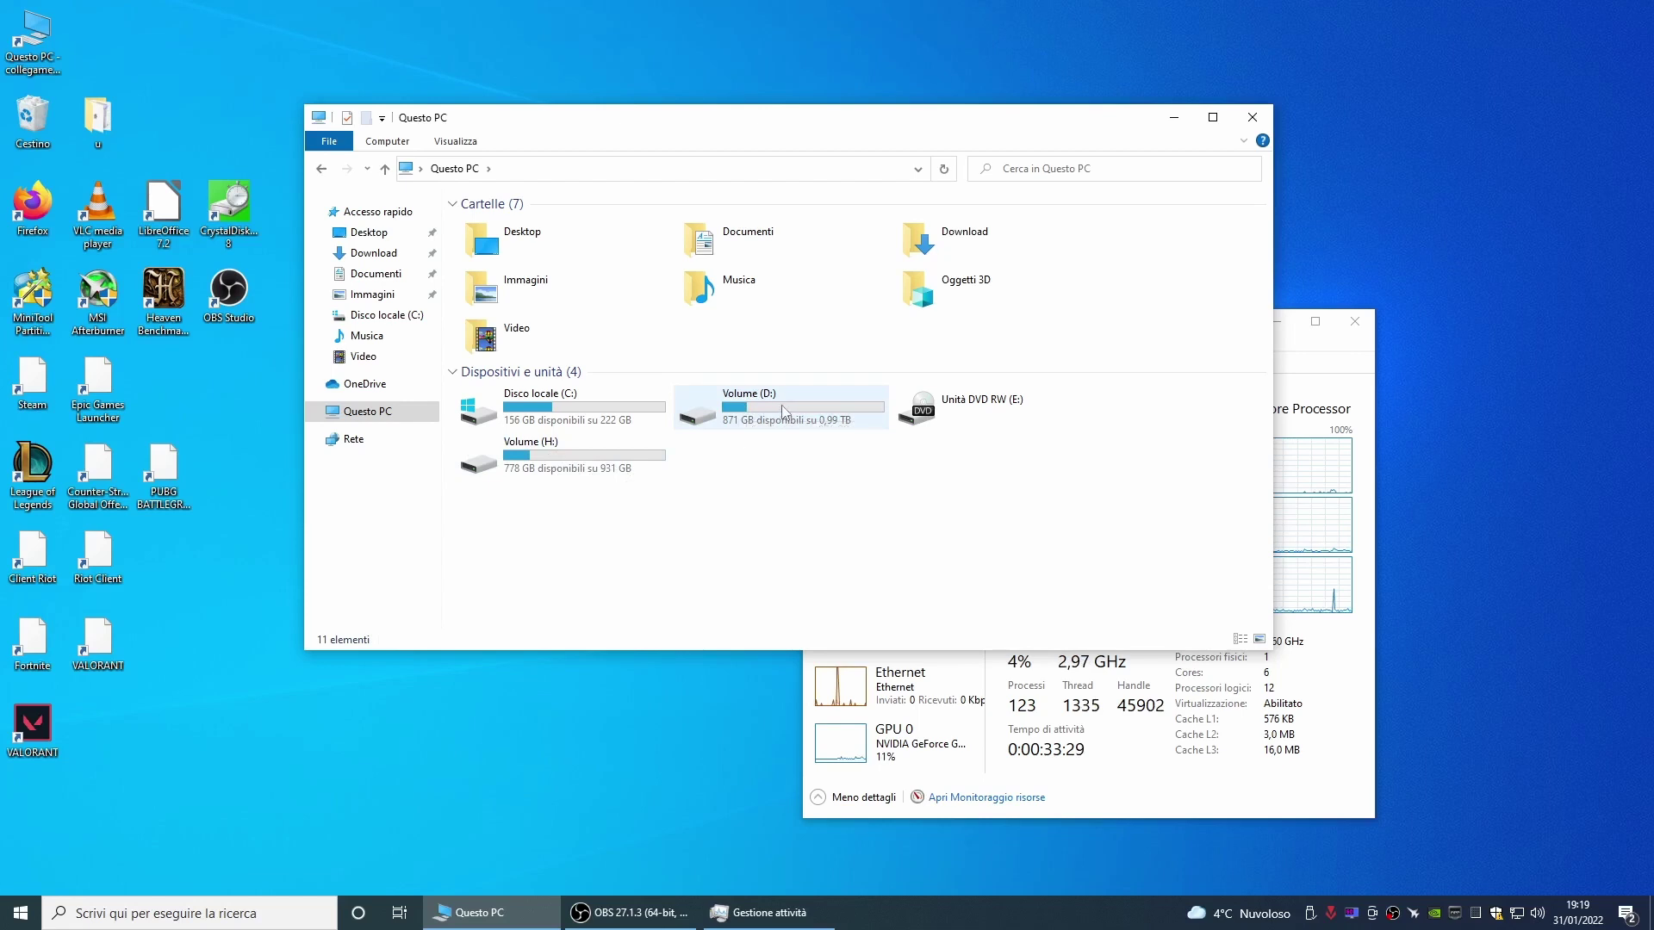
pyautogui.doubleClick(748, 412)
pyautogui.click(322, 168)
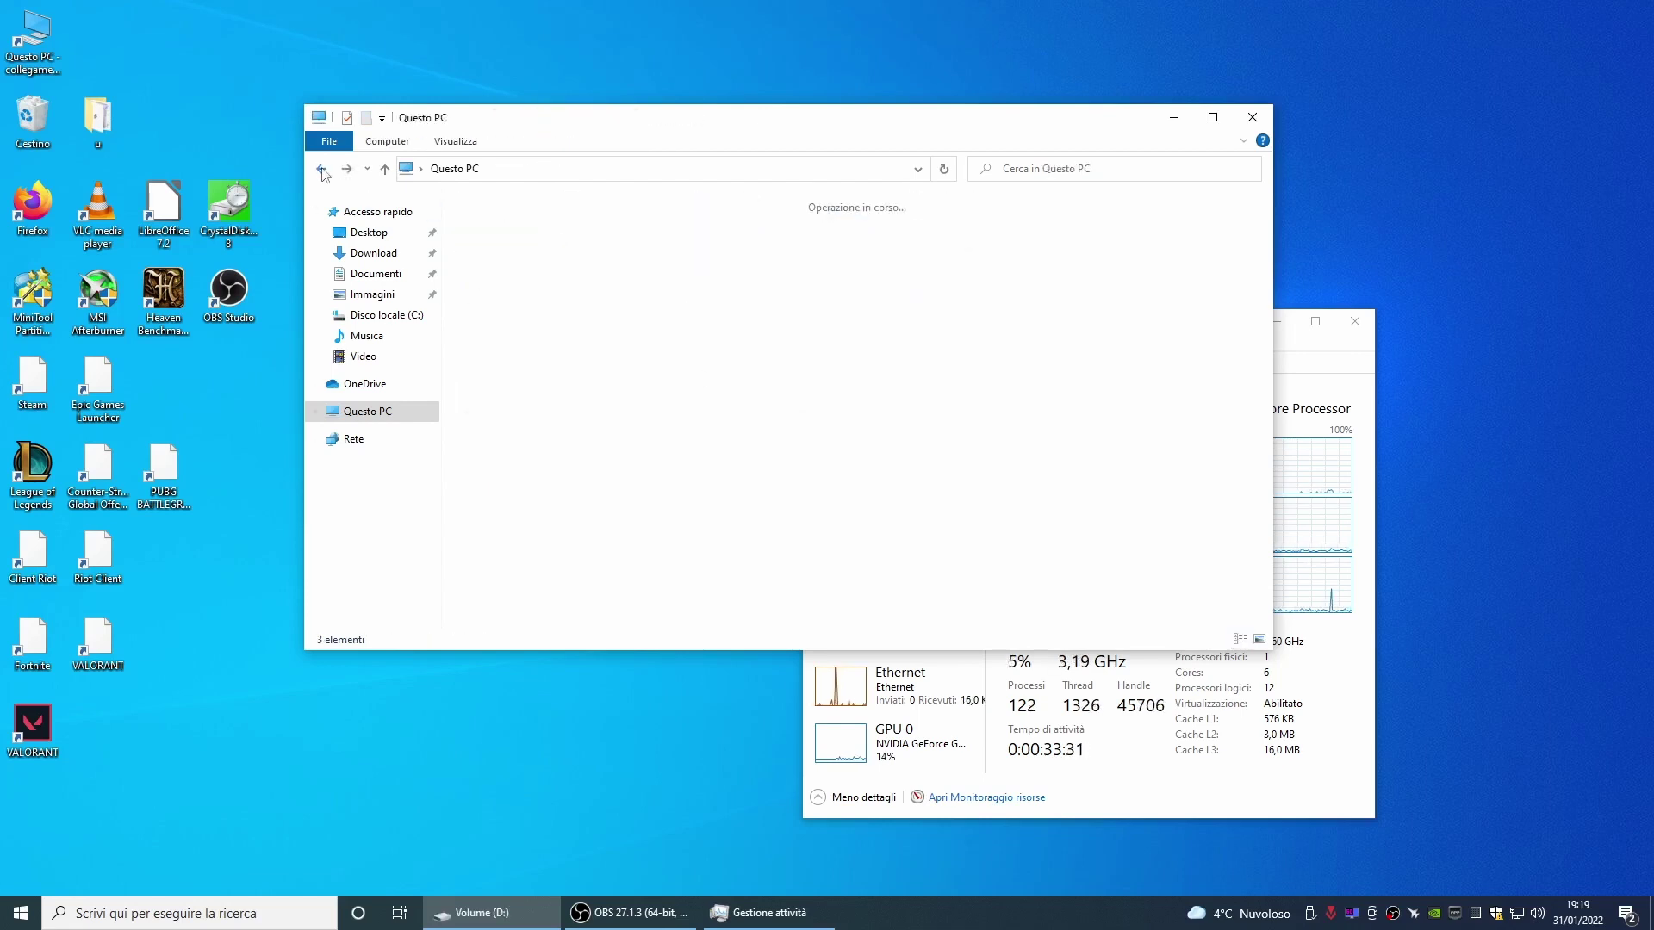